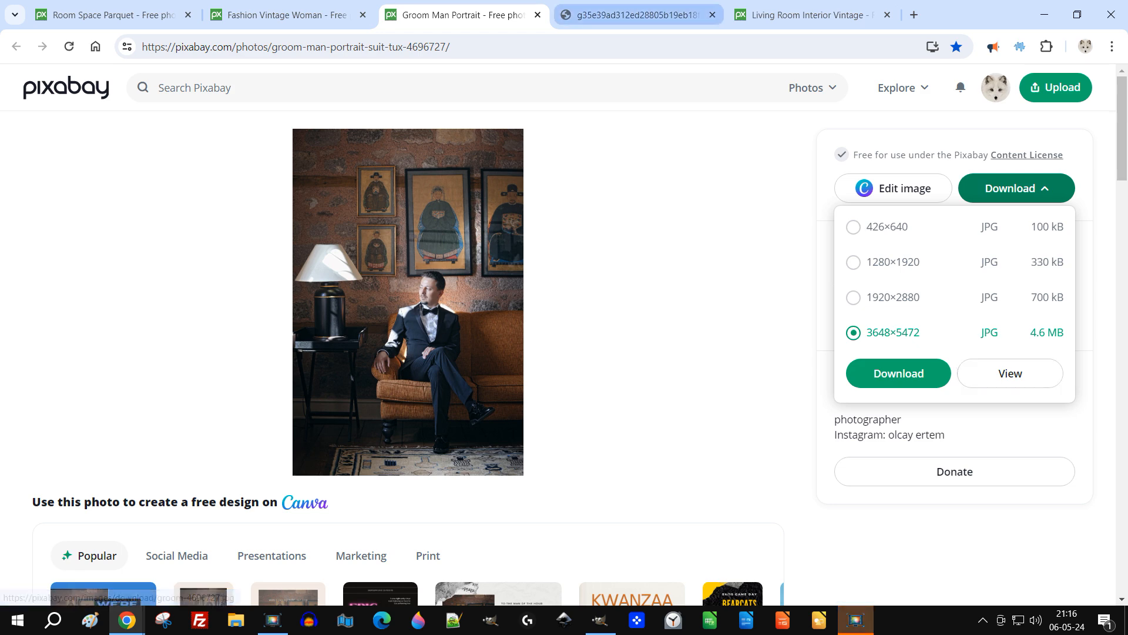
Copy the full-size photo of the seated man in the suit from its opened browser tab.
left_click(634, 15)
right_click(187, 152)
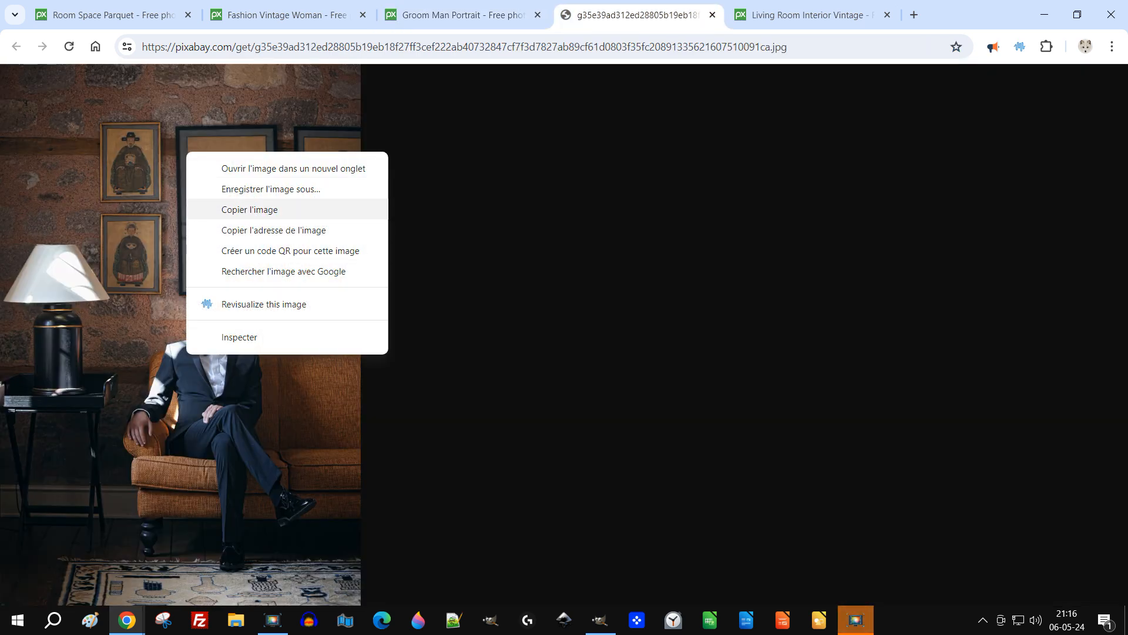
left_click(249, 209)
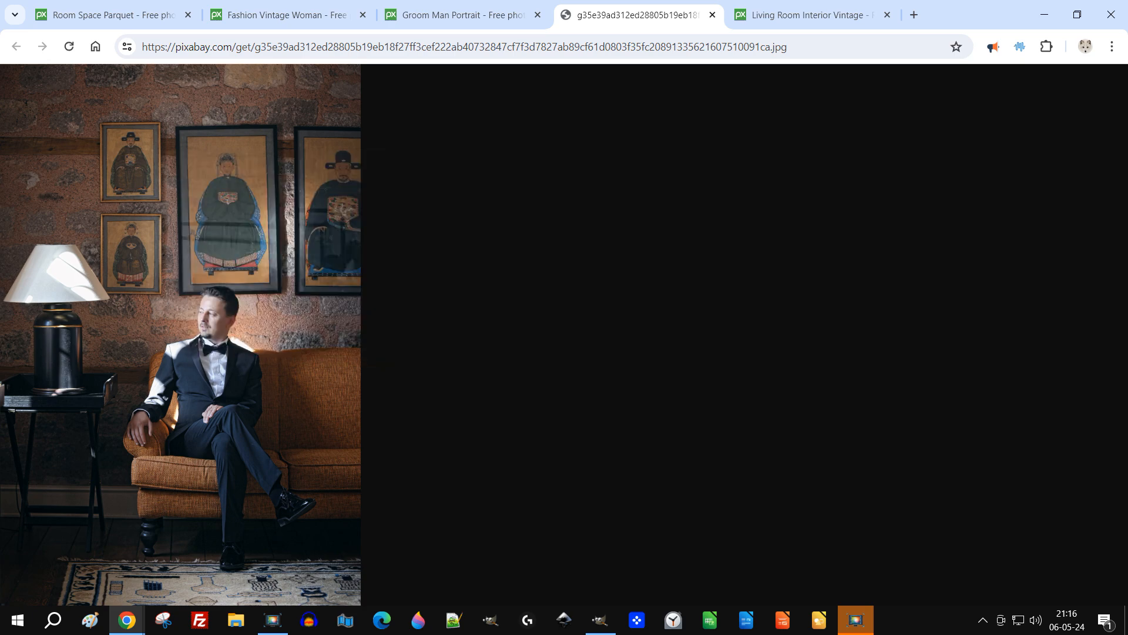
Switch to GIMP and paste the copied photo as a new image.
left_click(600, 620)
left_click(82, 23)
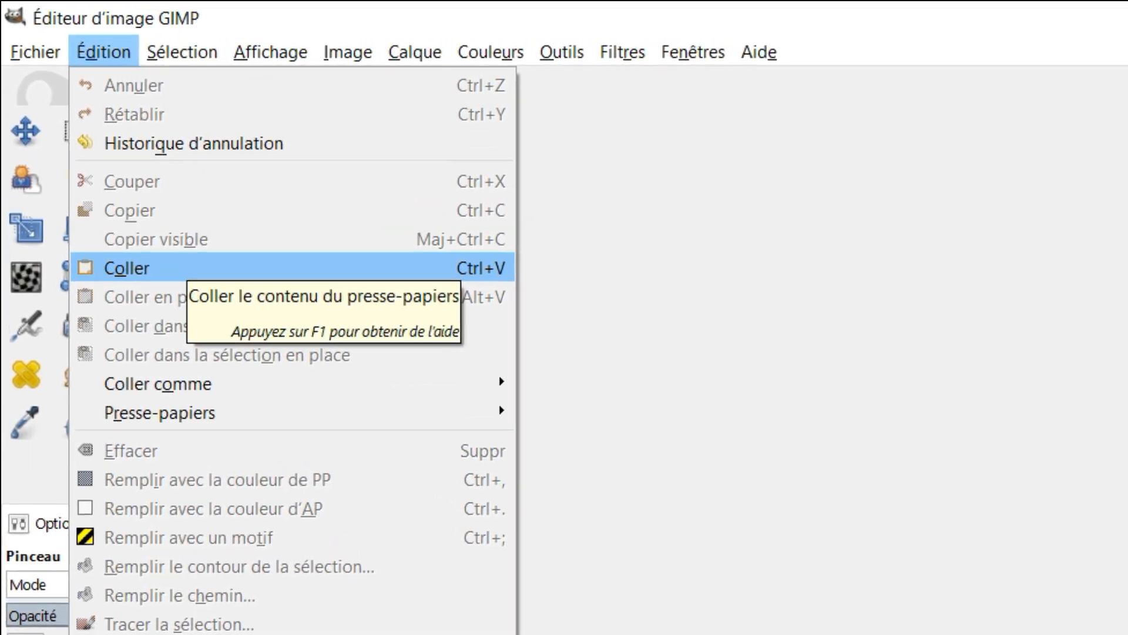
left_click(176, 272)
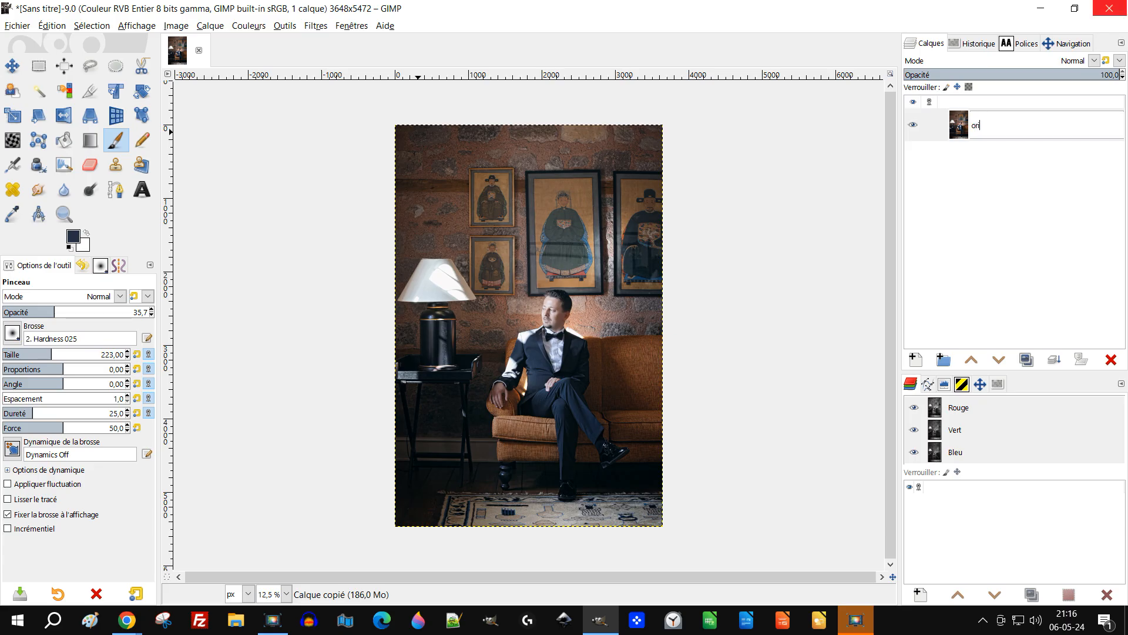
Name the pasted layer original, and duplicate it as a layer named modifié.
type("l")
key("Return")
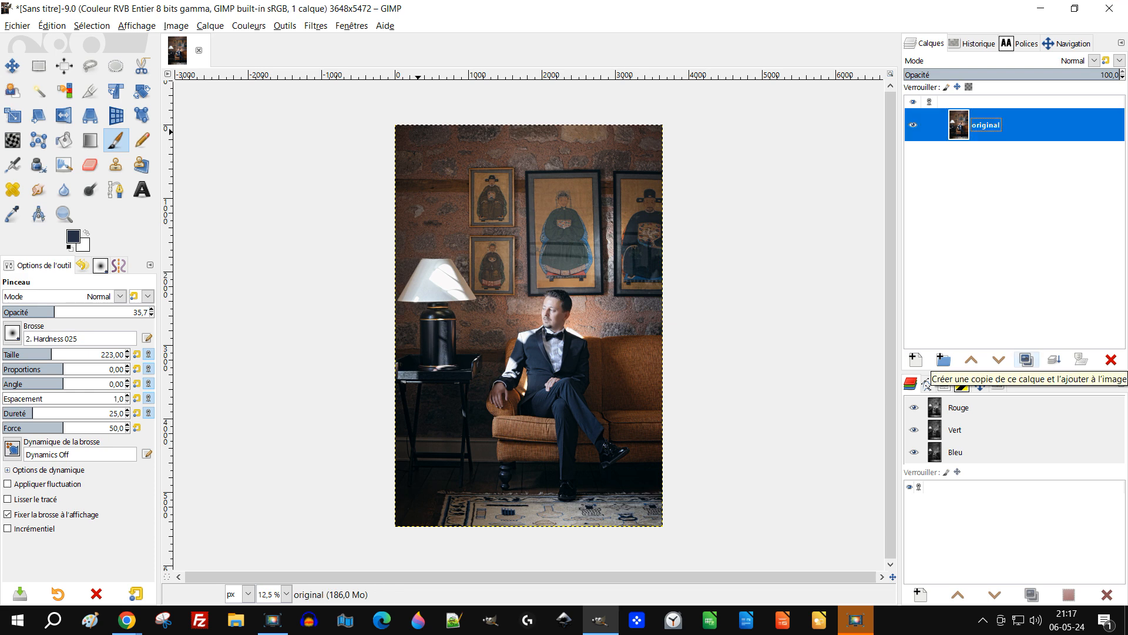
left_click(1026, 360)
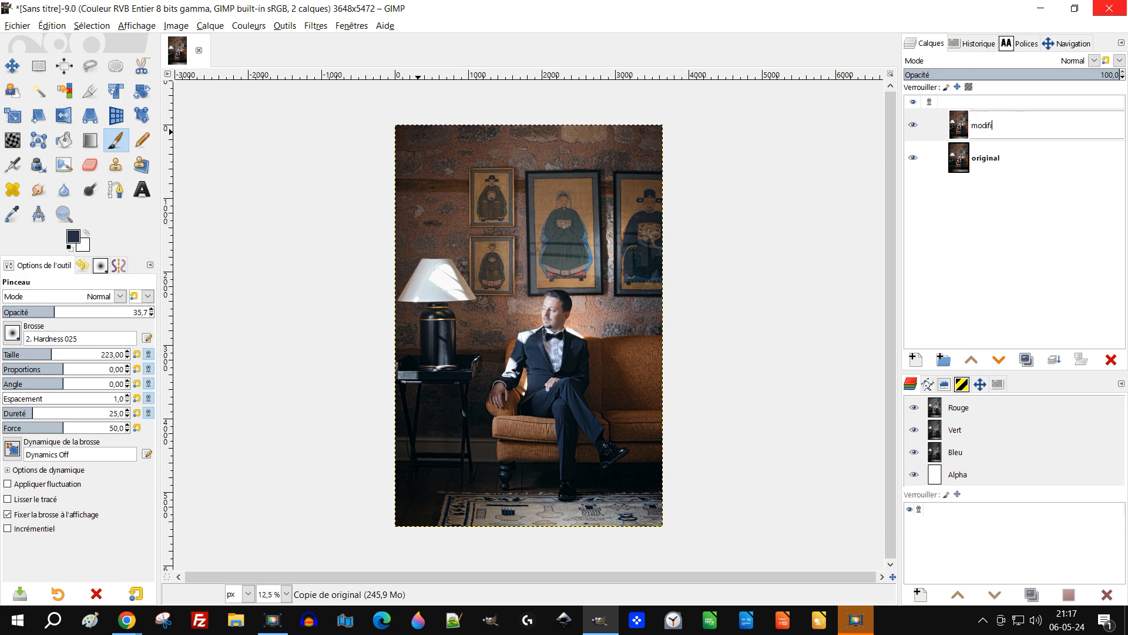
type("modifié")
key("Return")
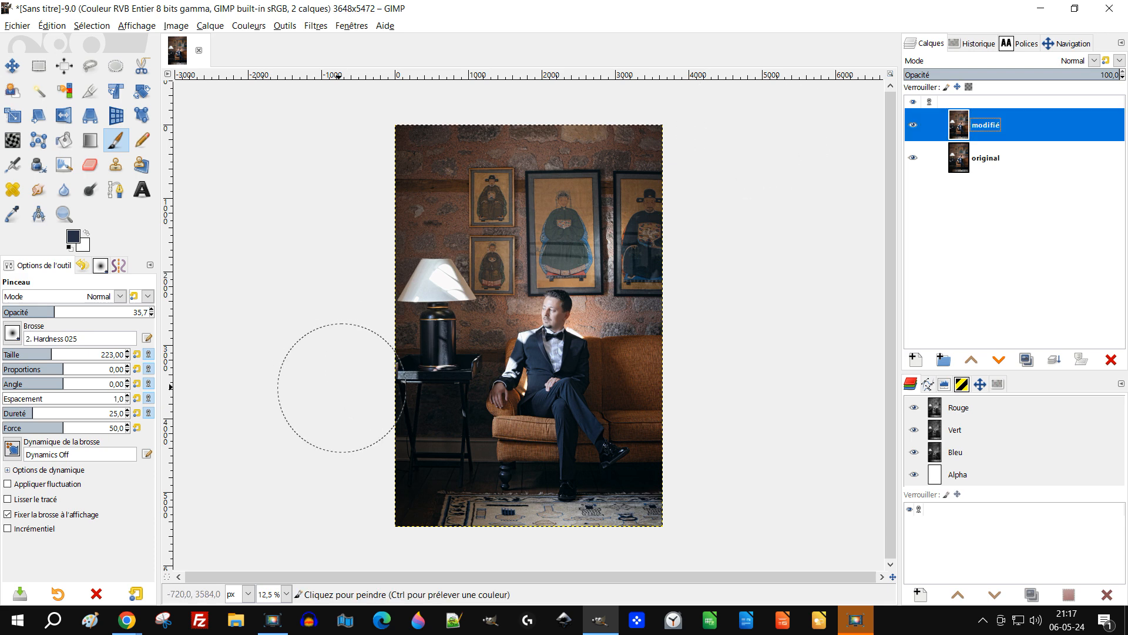
Examine the overexposed light patches on the suit jacket's shoulder and sleeve.
scroll(566, 344, "up", 5)
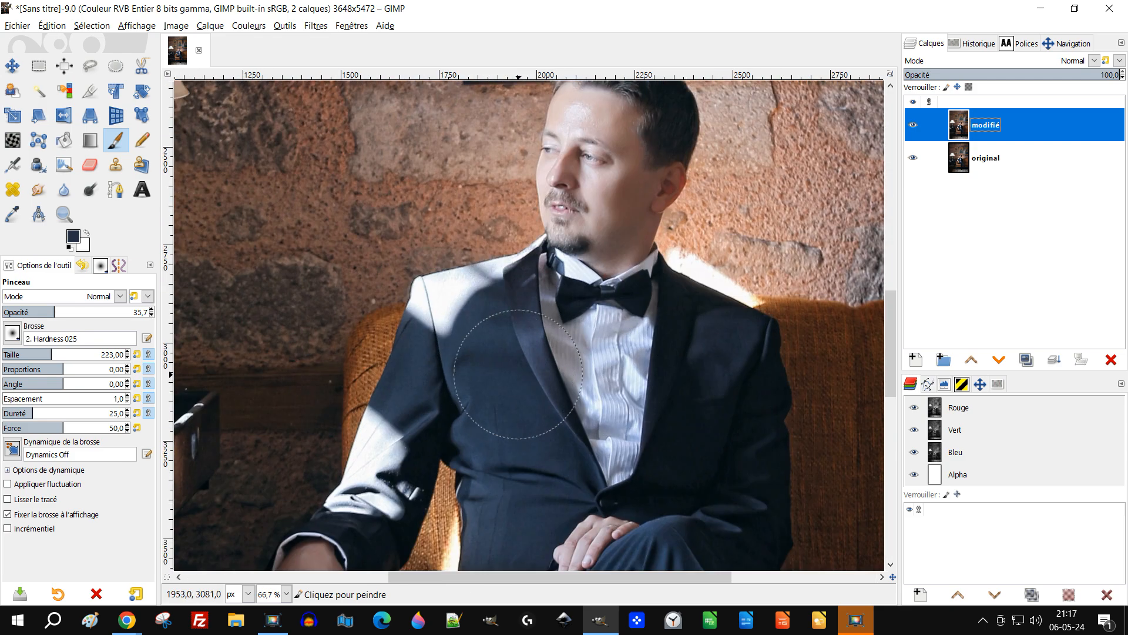
scroll(581, 262, "down", 1)
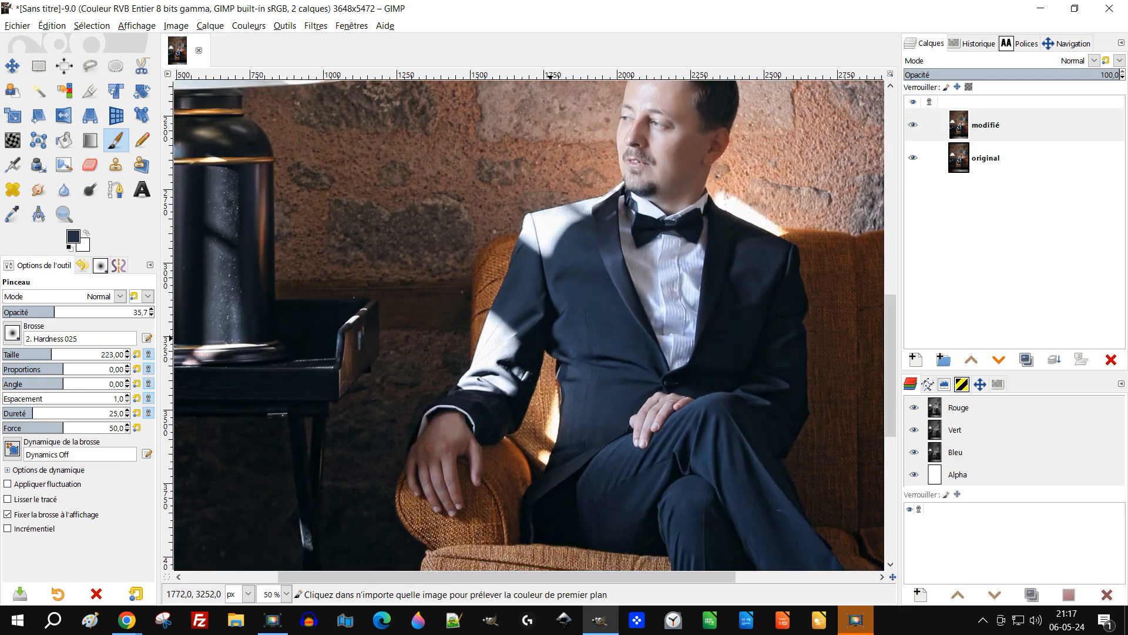
scroll(559, 182, "up", 2)
mouse_move(472, 414)
left_mouse_down()
mouse_move(466, 338)
mouse_move(448, 358)
left_mouse_up()
scroll(433, 346, "down", 1)
scroll(453, 268, "up", 1)
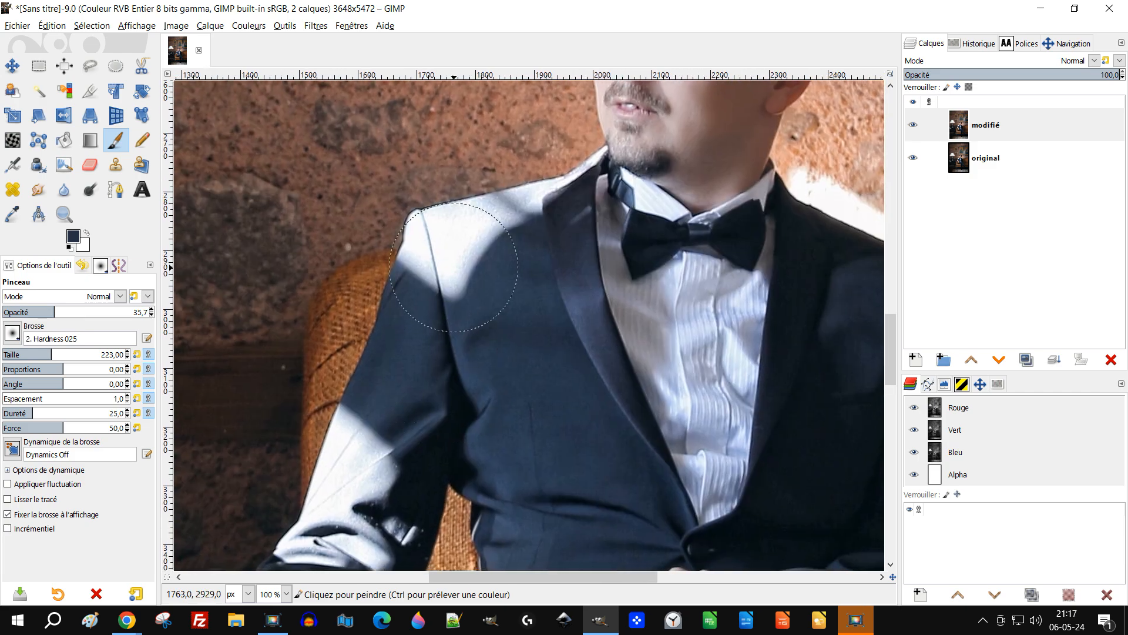
scroll(443, 253, "down", 3)
scroll(447, 265, "up", 3)
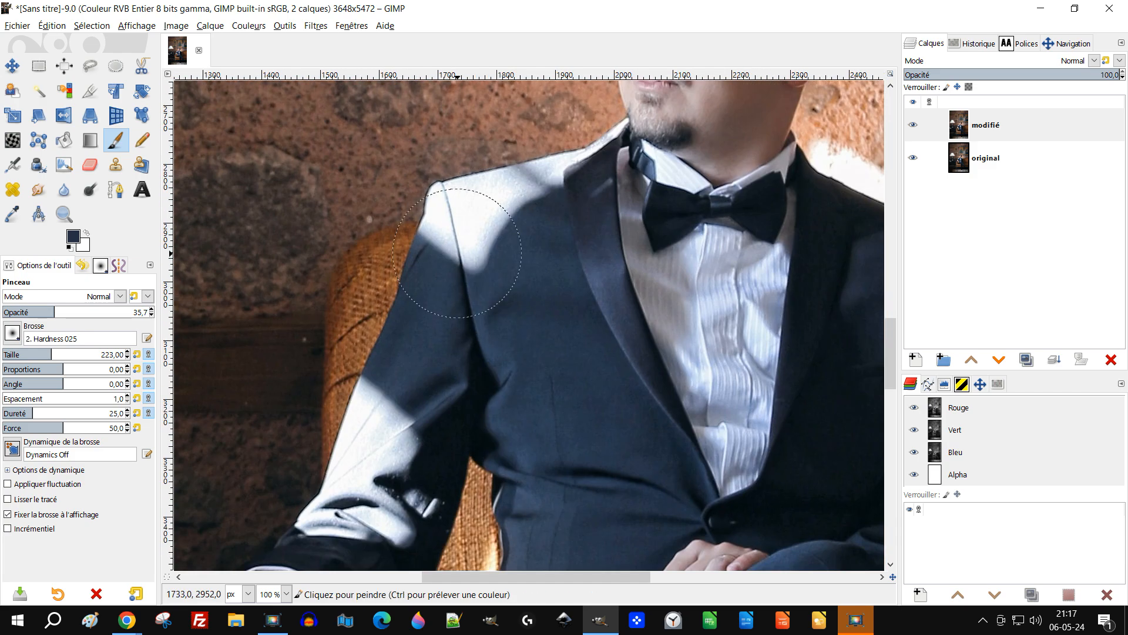
scroll(419, 360, "down", 2)
left_click_drag(428, 405, 421, 333)
left_click_drag(423, 390, 400, 436)
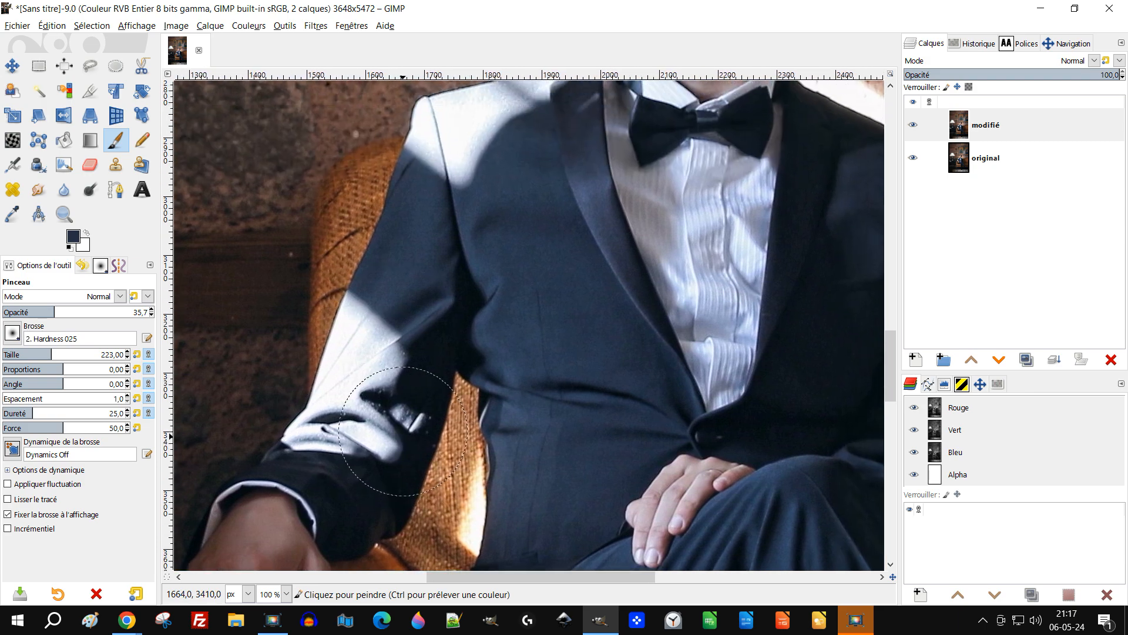
scroll(415, 370, "down", 1)
scroll(415, 370, "up", 1)
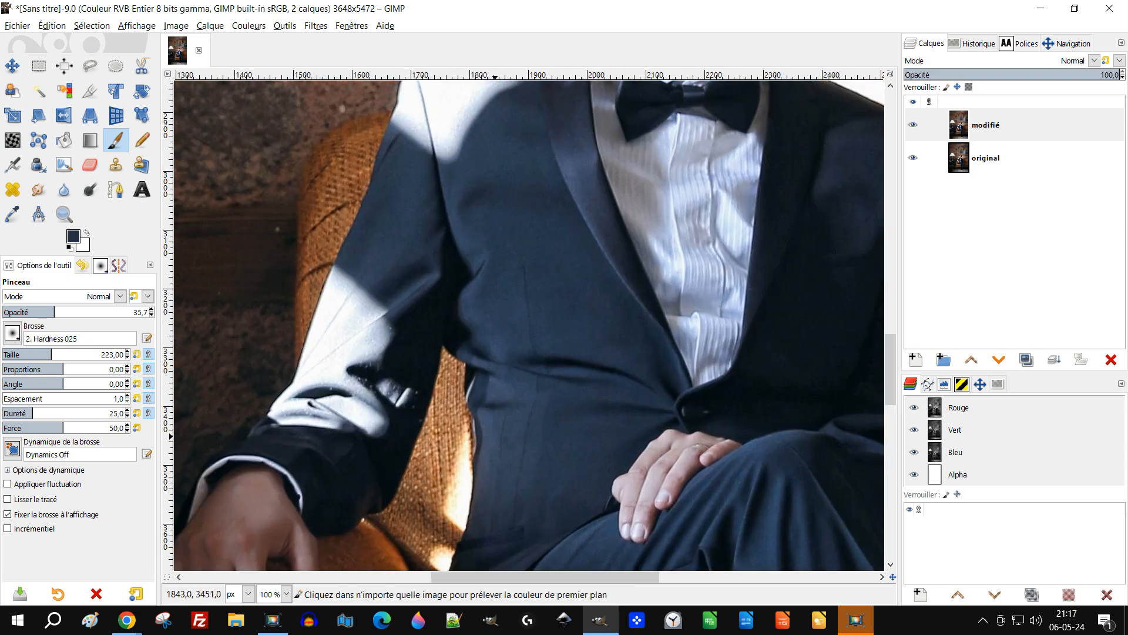
scroll(506, 385, "down", 1)
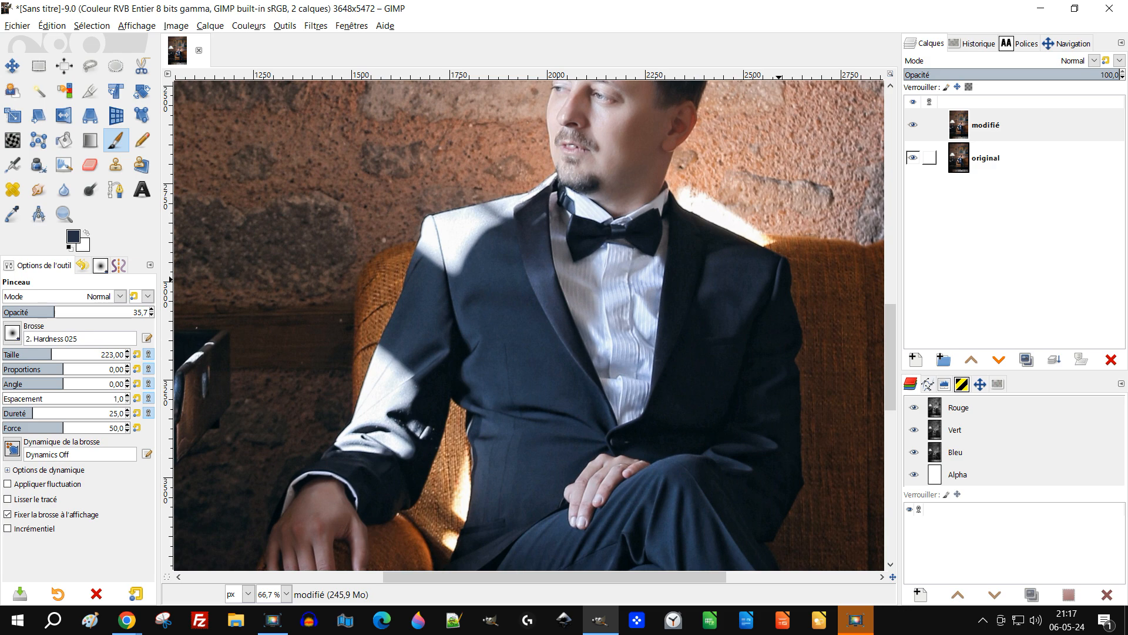
Create a transparent layer named "pinceau mode multiplé" above the modifié layer, with its blend mode set to Multiplier.
left_click(929, 124)
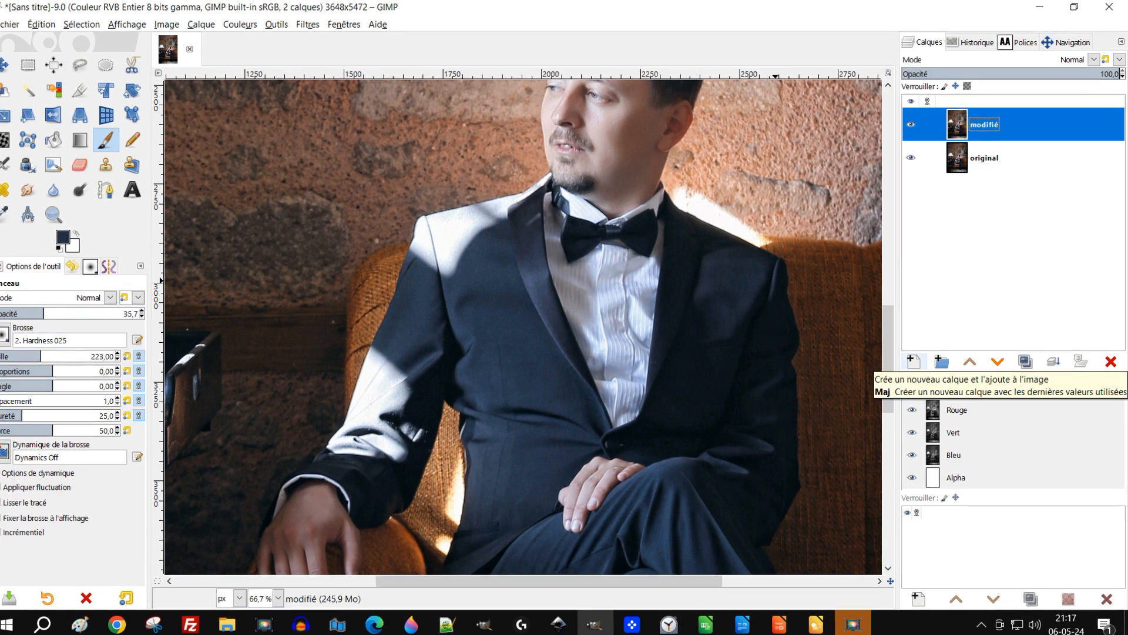
left_click(915, 359)
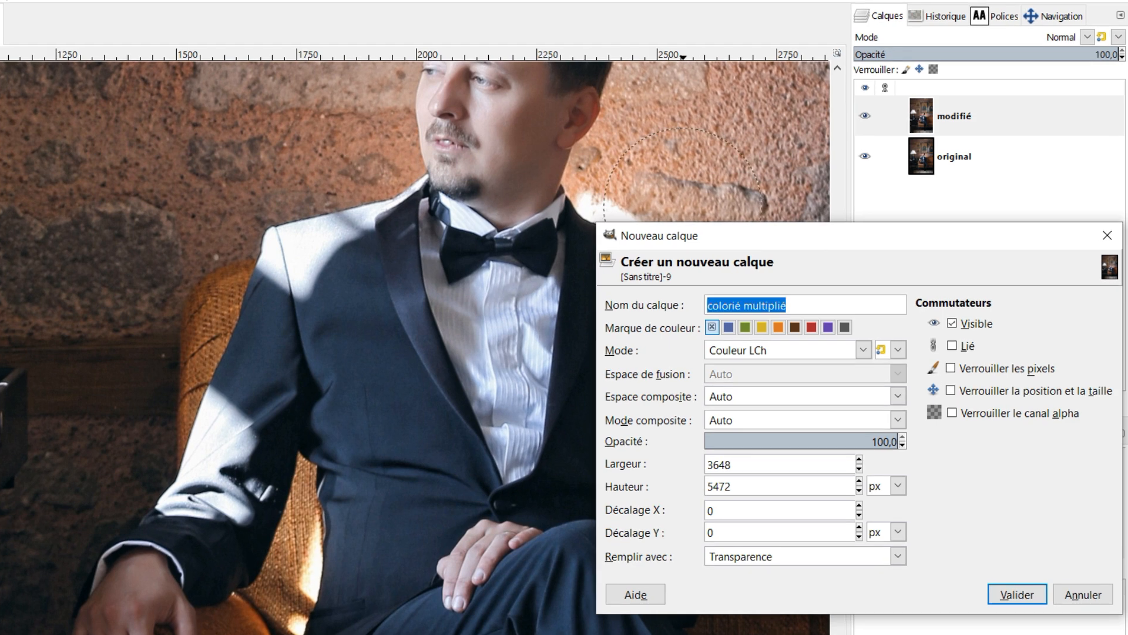
type("ceau mode")
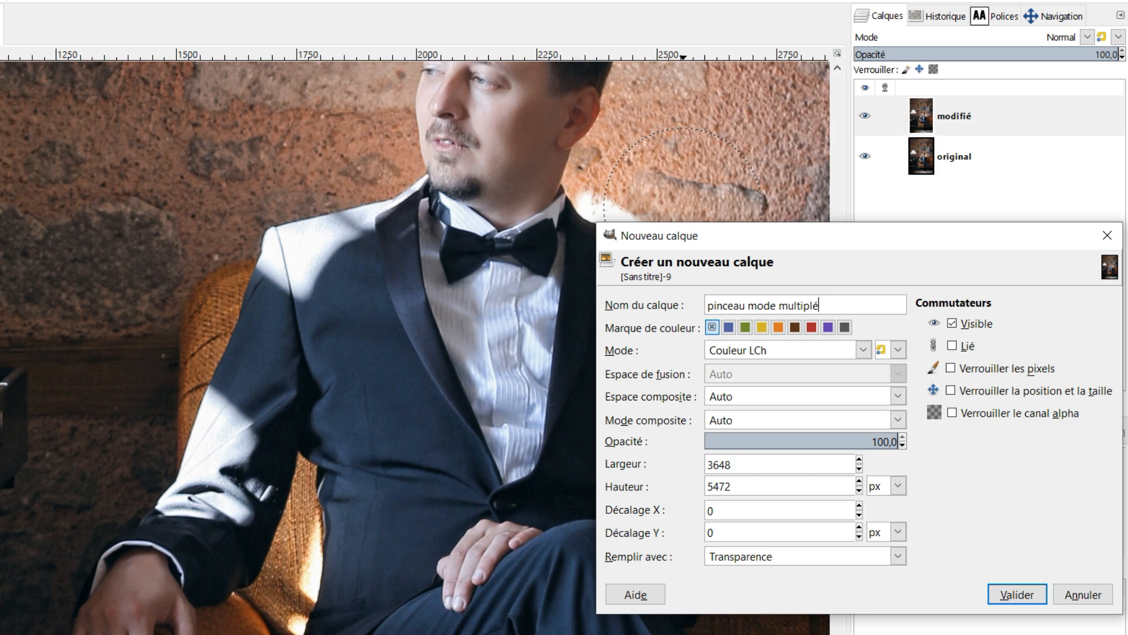
left_click(863, 350)
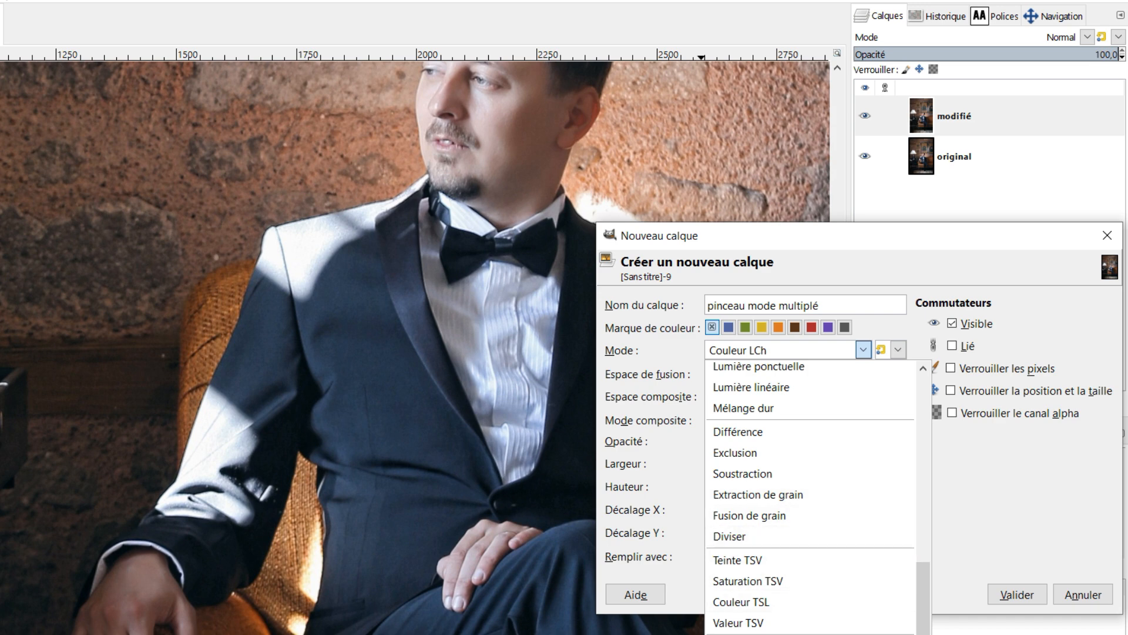
scroll(764, 520, "up", 3)
scroll(764, 488, "up", 2)
scroll(764, 526, "down", 2)
scroll(764, 503, "up", 2)
scroll(764, 465, "up", 3)
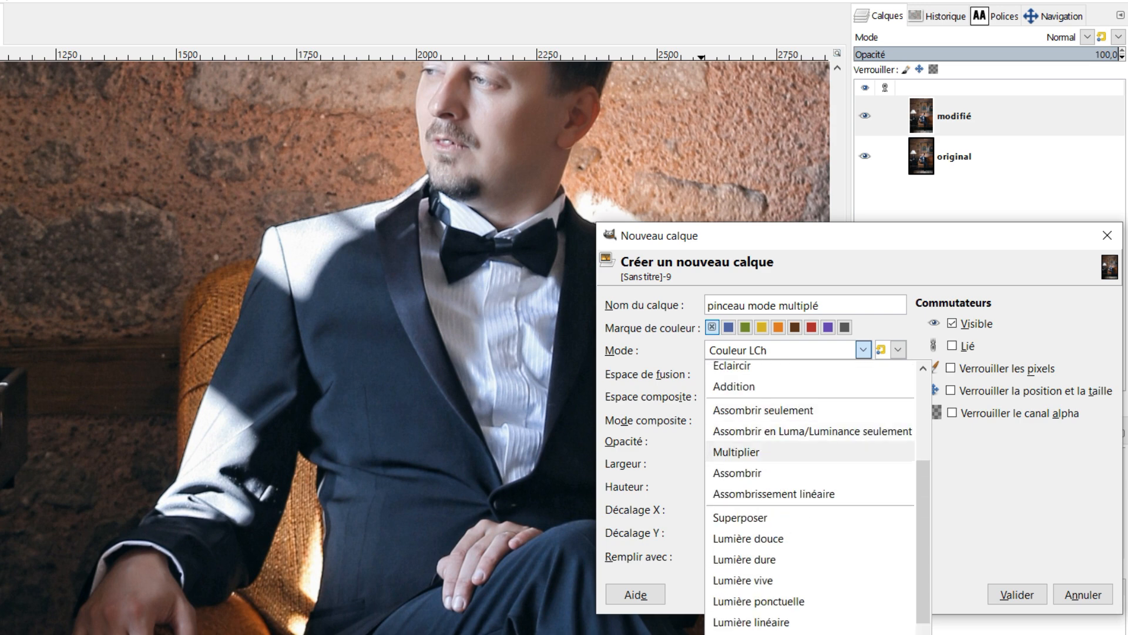
left_click(740, 453)
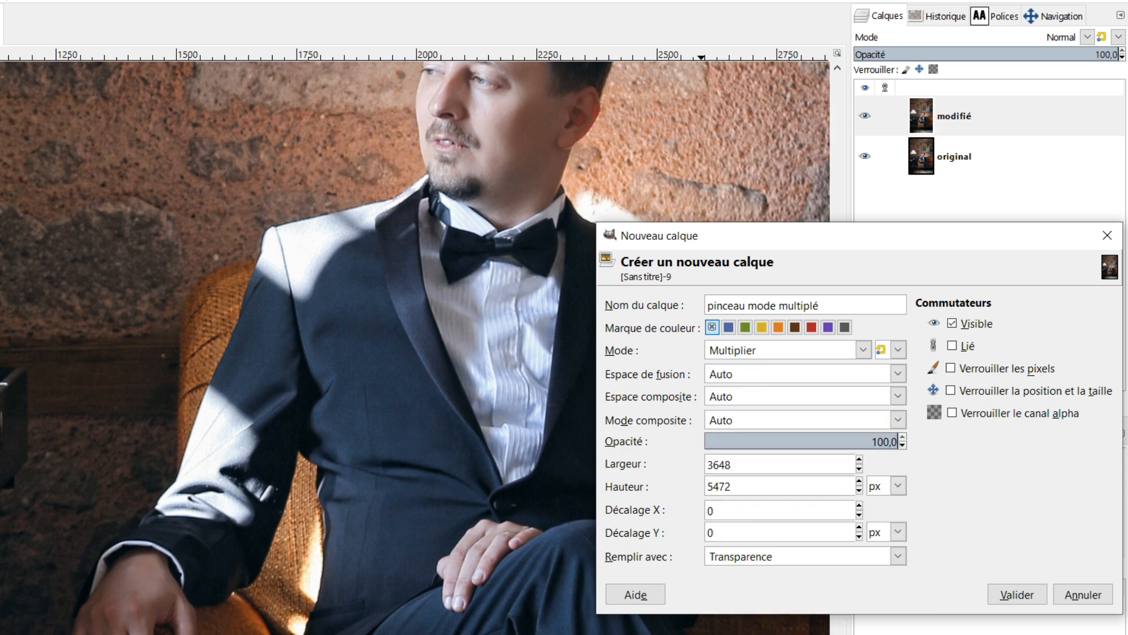
left_click(1016, 594)
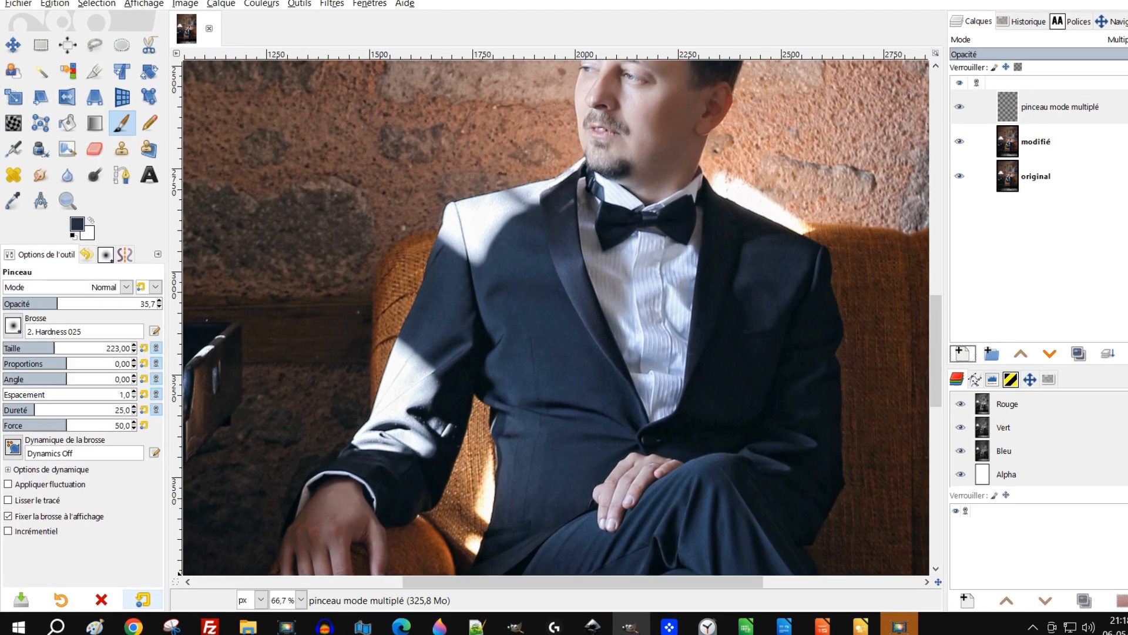
Reset the Paintbrush options to their defaults and set the hardness of the 2. Hardness 025 brush to 12.
left_click(136, 593)
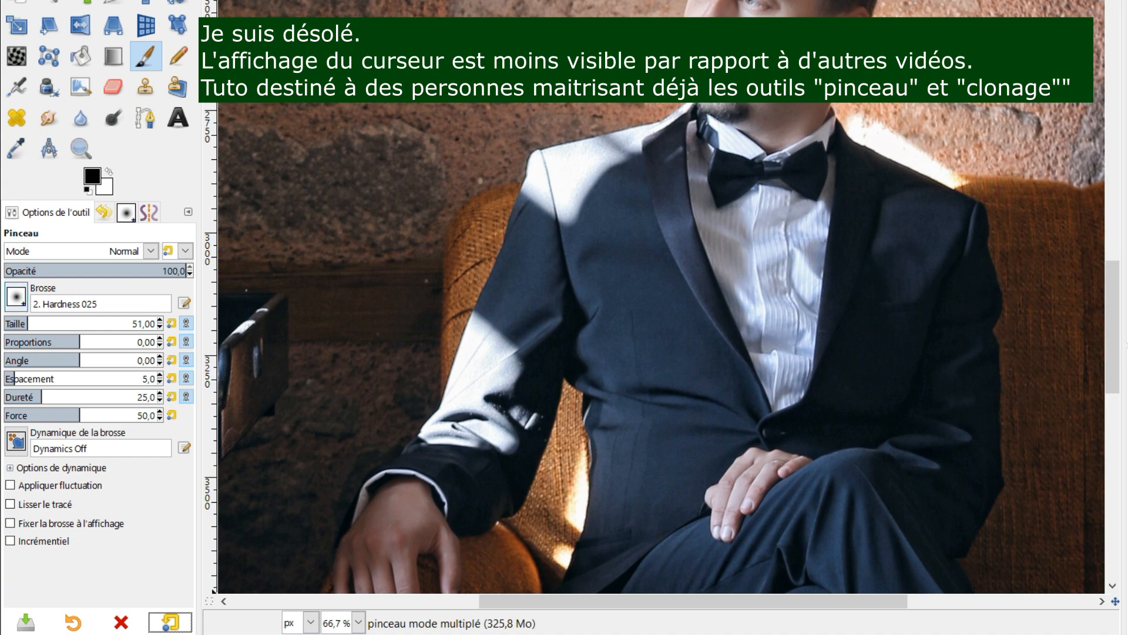
left_click(16, 297)
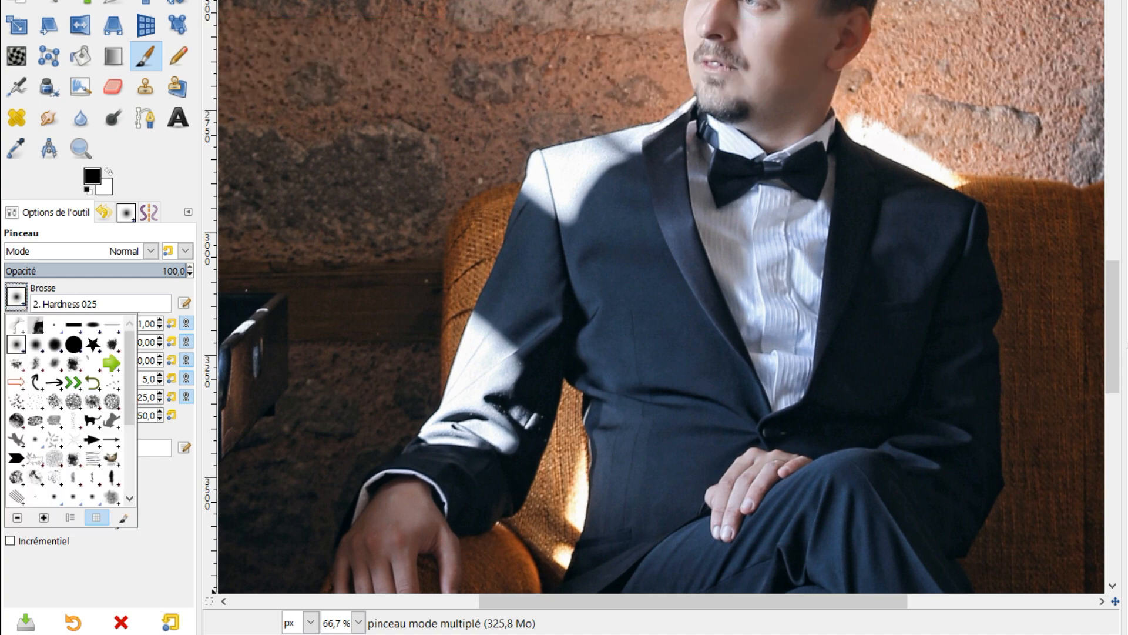
key("Escape")
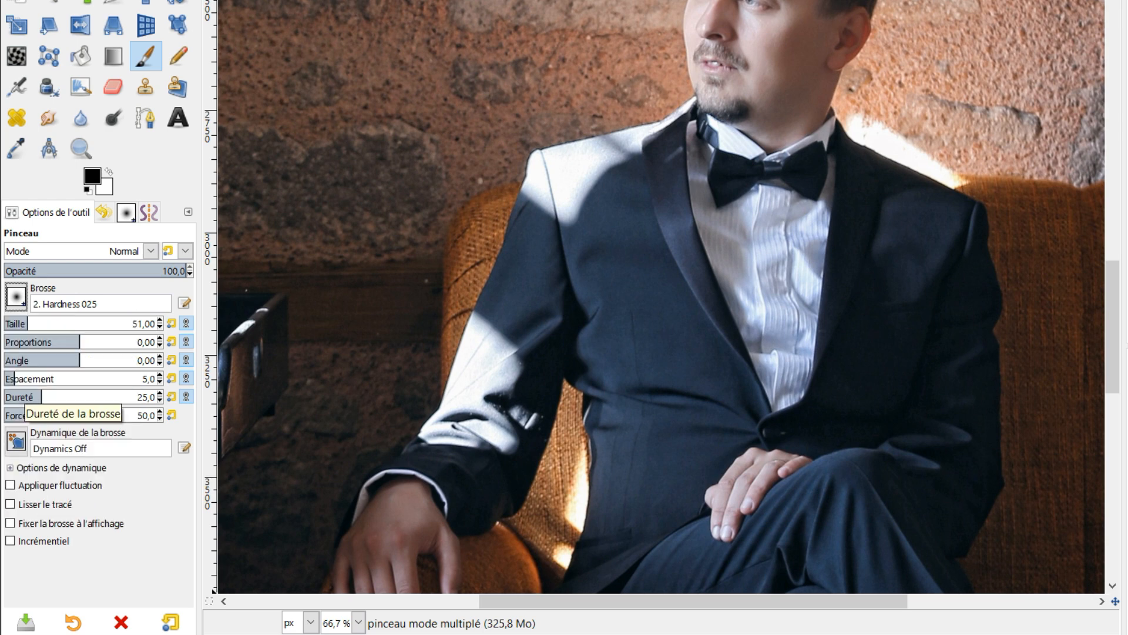
left_click(16, 396)
Sample the dark blue fabric above the sleeve's light patch as the foreground colour and return to the Paintbrush.
scroll(138, 397, "up", 4)
scroll(479, 383, "up", 2)
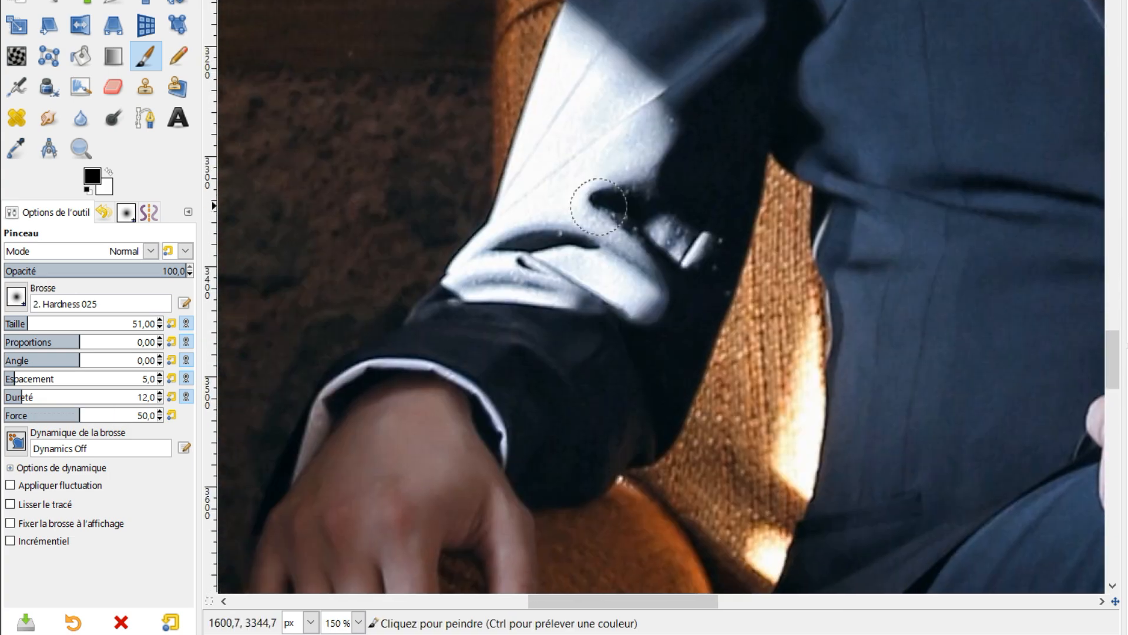
scroll(509, 345, "up", 1)
left_click_drag(626, 239, 585, 387)
scroll(658, 70, "up", 1)
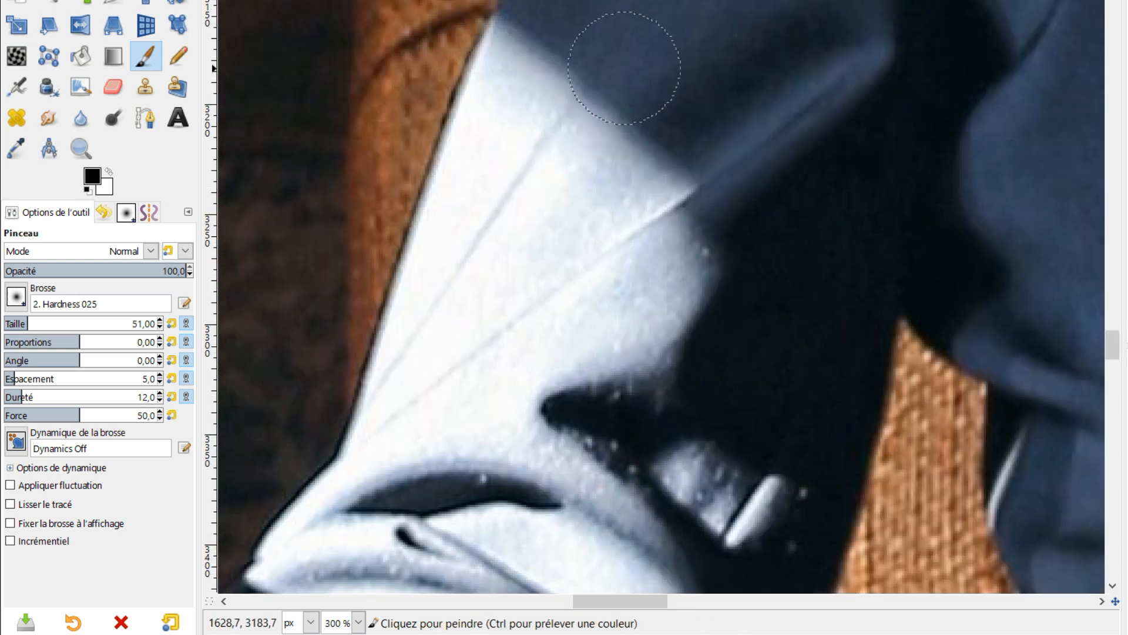
key("ctrl")
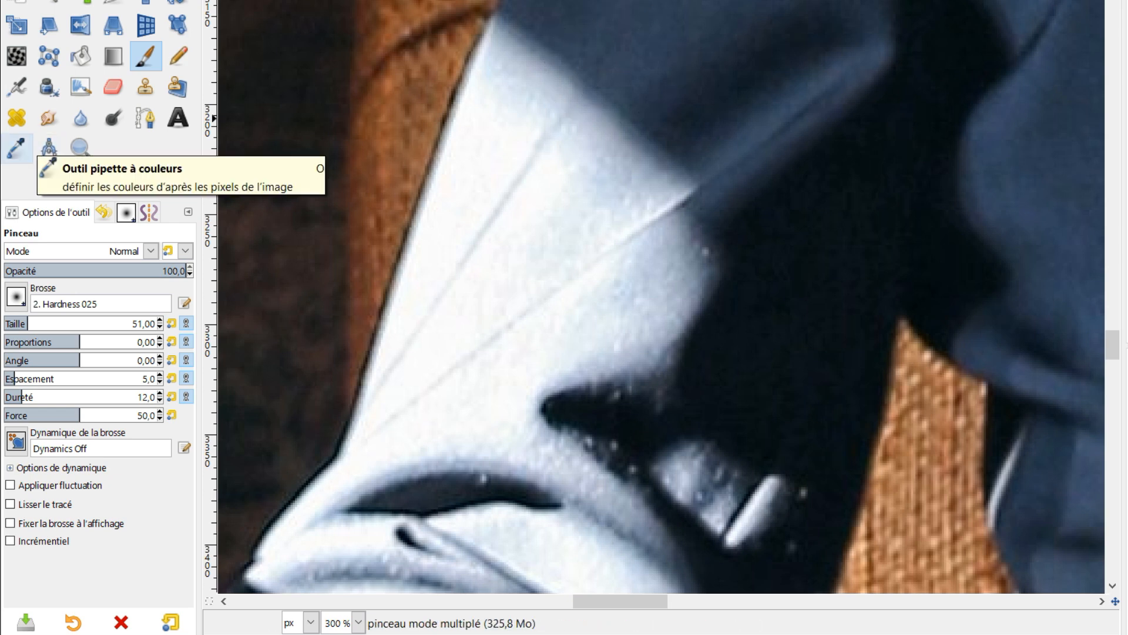
left_click(17, 148)
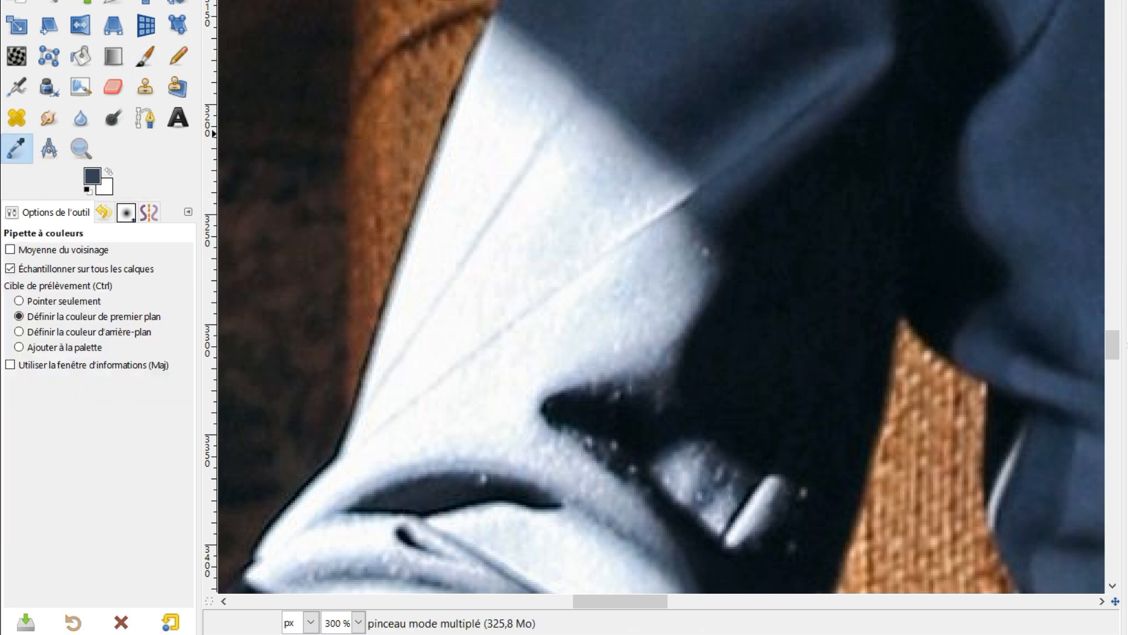
left_click(145, 55)
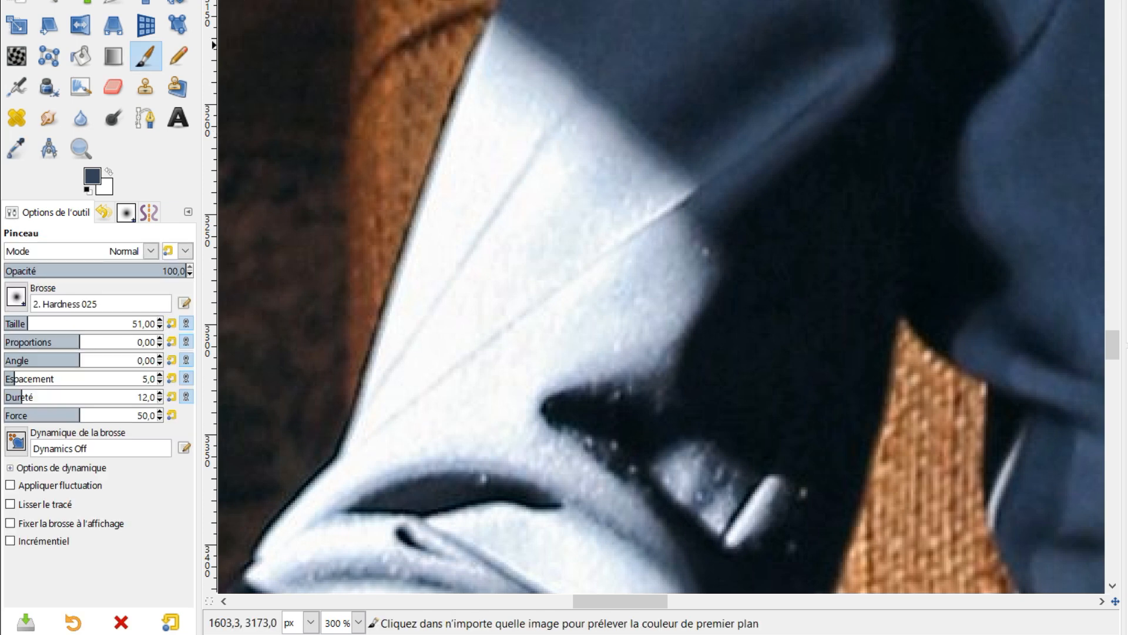
Try to paint the upper edge of the sleeve's light patch dark blue at 100 opacity, and undo the stroke.
scroll(570, 45, "up", 1)
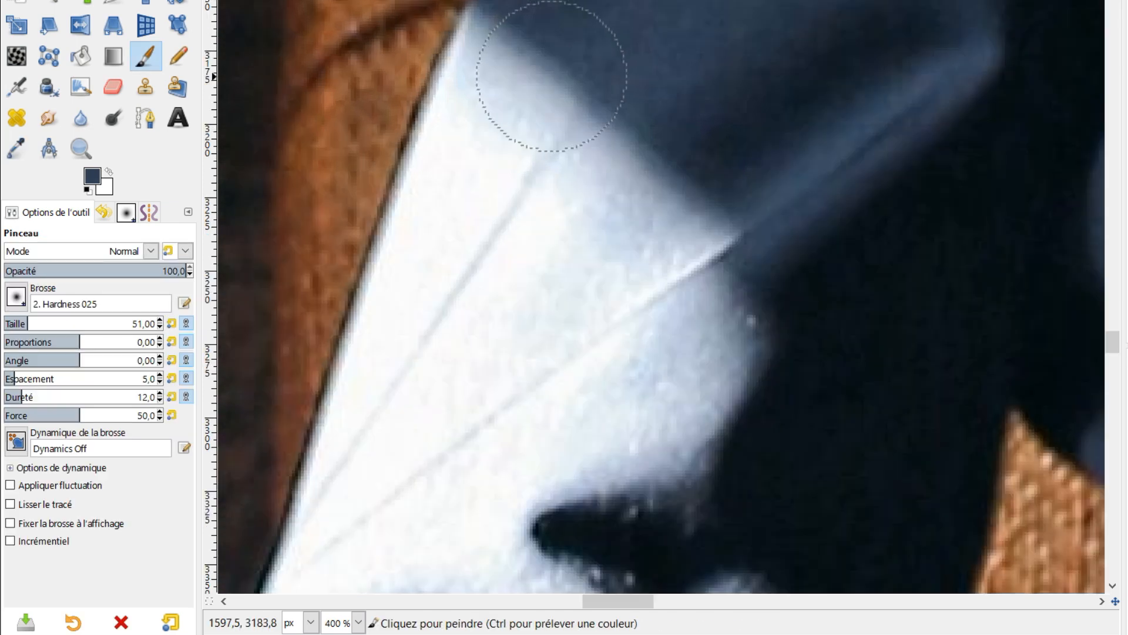
left_click_drag(556, 204, 575, 321)
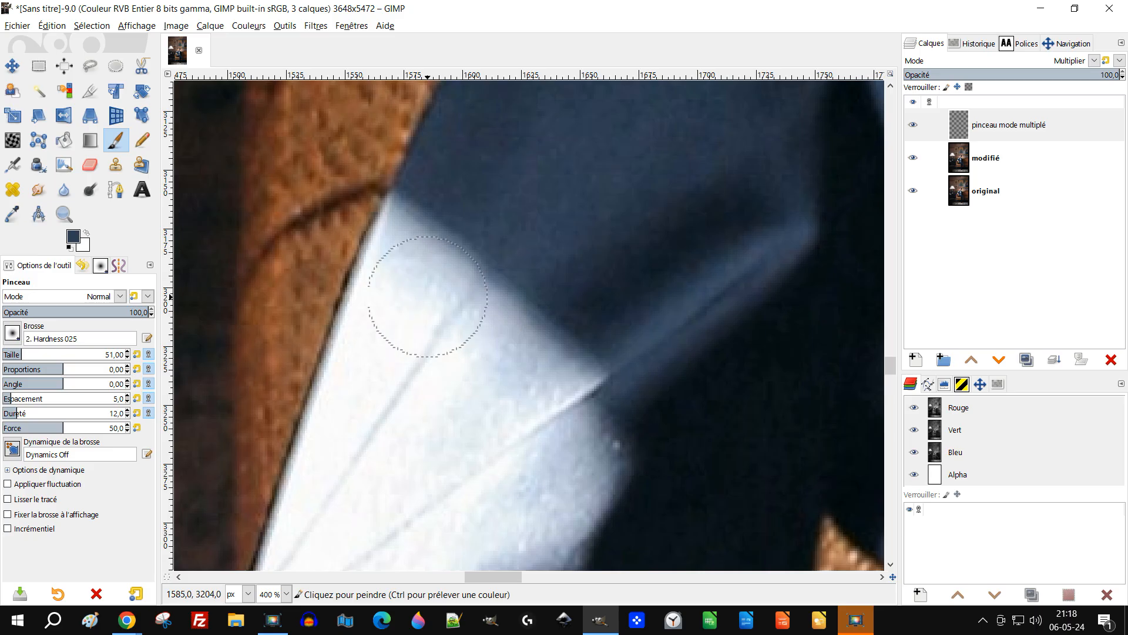
left_click_drag(566, 235, 588, 222)
mouse_move(464, 273)
left_mouse_down()
mouse_move(406, 230)
mouse_move(415, 281)
mouse_move(519, 371)
mouse_move(492, 309)
mouse_move(561, 378)
mouse_move(529, 350)
left_mouse_up()
scroll(537, 373, "down", 4)
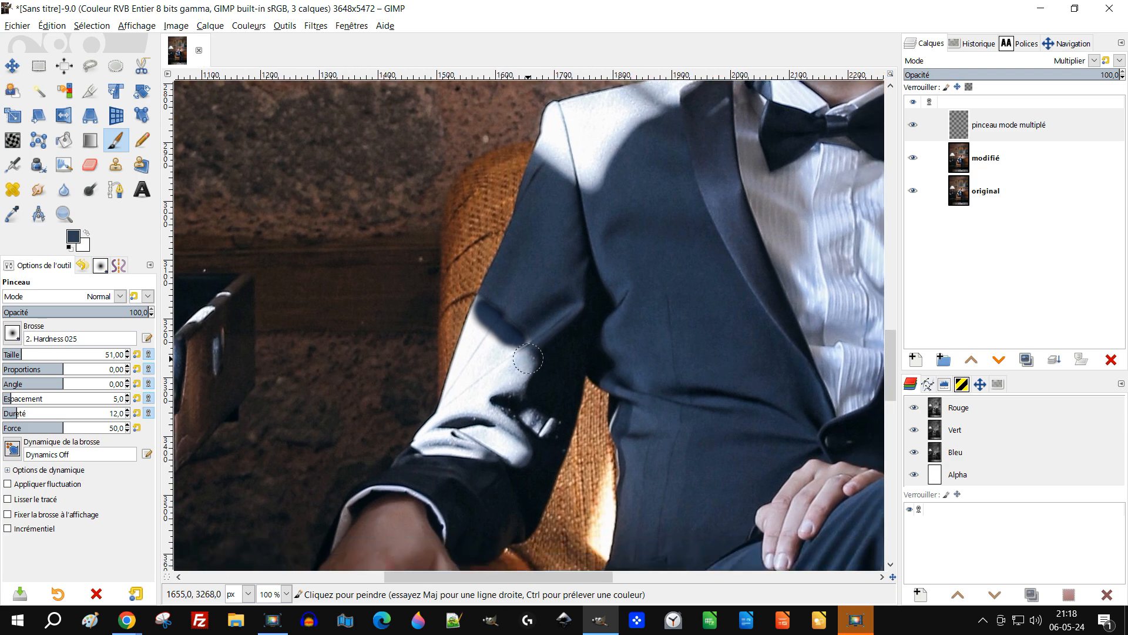
scroll(535, 347, "up", 3)
left_click_drag(505, 292, 504, 287)
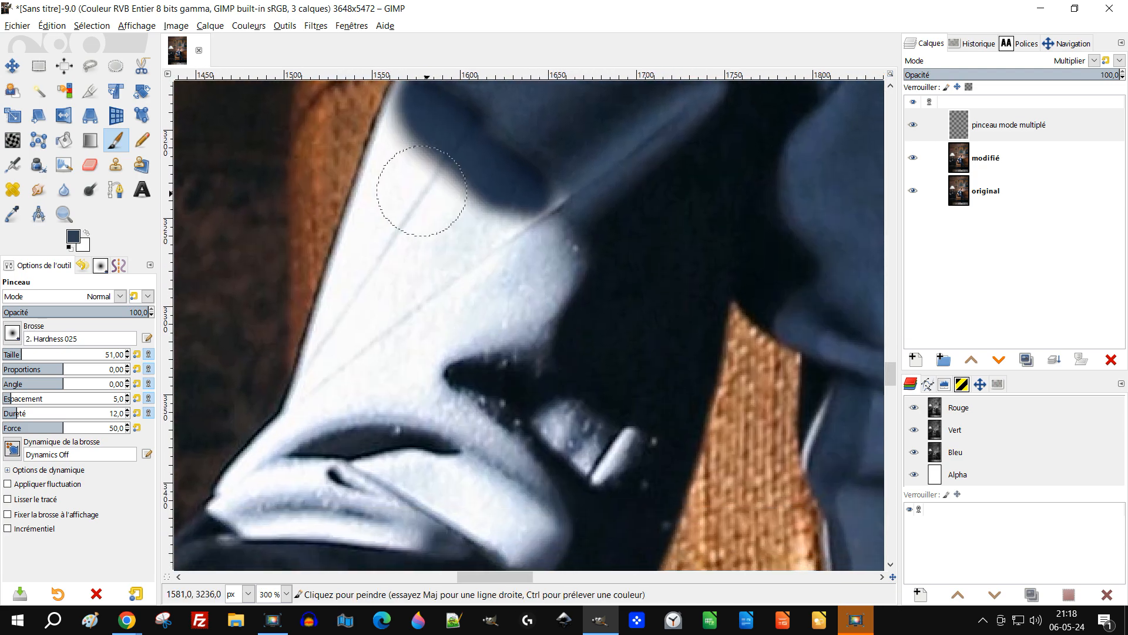
key("ctrl+z")
Paint the sampled dark blue over the upper edge and inner part of the sleeve's light patch at 71.5 and 87.6 opacity.
mouse_move(590, 218)
left_mouse_down()
mouse_move(580, 261)
mouse_move(551, 289)
left_mouse_up()
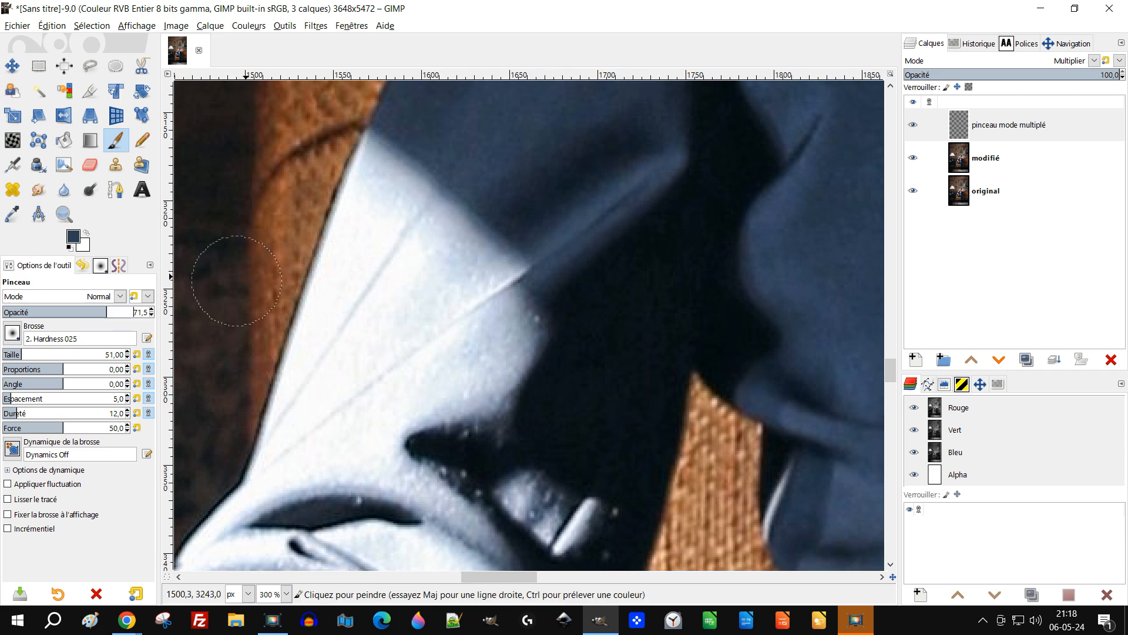
mouse_move(403, 214)
left_mouse_down()
mouse_move(391, 188)
mouse_move(451, 238)
mouse_move(377, 218)
mouse_move(382, 170)
left_mouse_up()
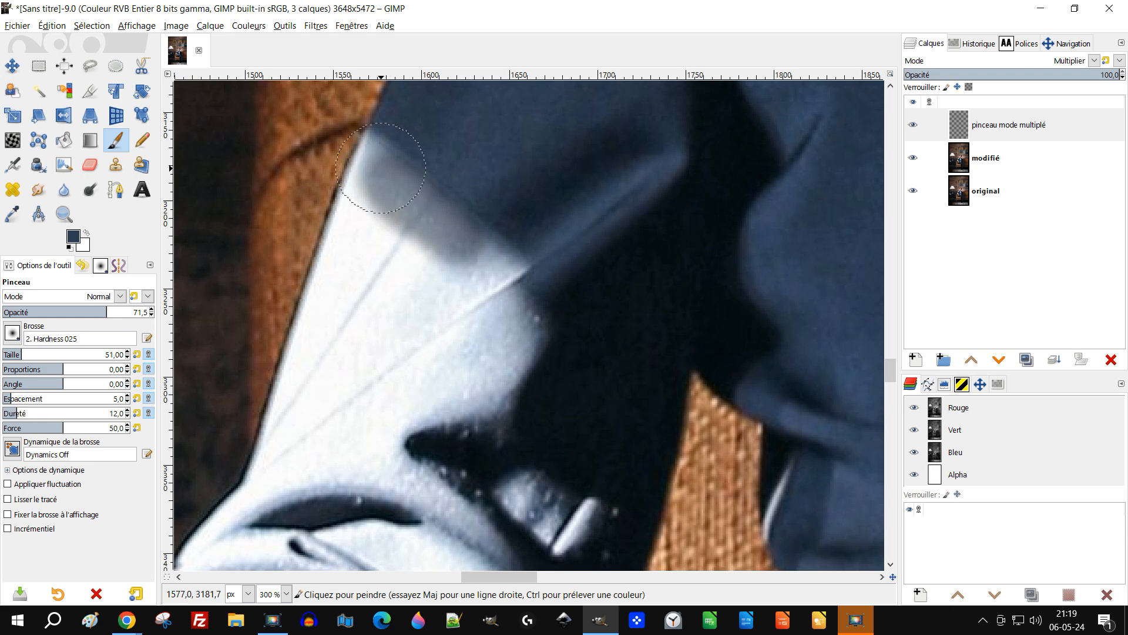
left_click(130, 311)
mouse_move(393, 193)
left_mouse_down()
mouse_move(455, 253)
mouse_move(389, 220)
mouse_move(389, 179)
mouse_move(366, 148)
mouse_move(414, 254)
mouse_move(487, 276)
mouse_move(478, 289)
mouse_move(503, 276)
mouse_move(479, 303)
mouse_move(508, 334)
mouse_move(509, 359)
mouse_move(420, 353)
mouse_move(412, 373)
left_mouse_up()
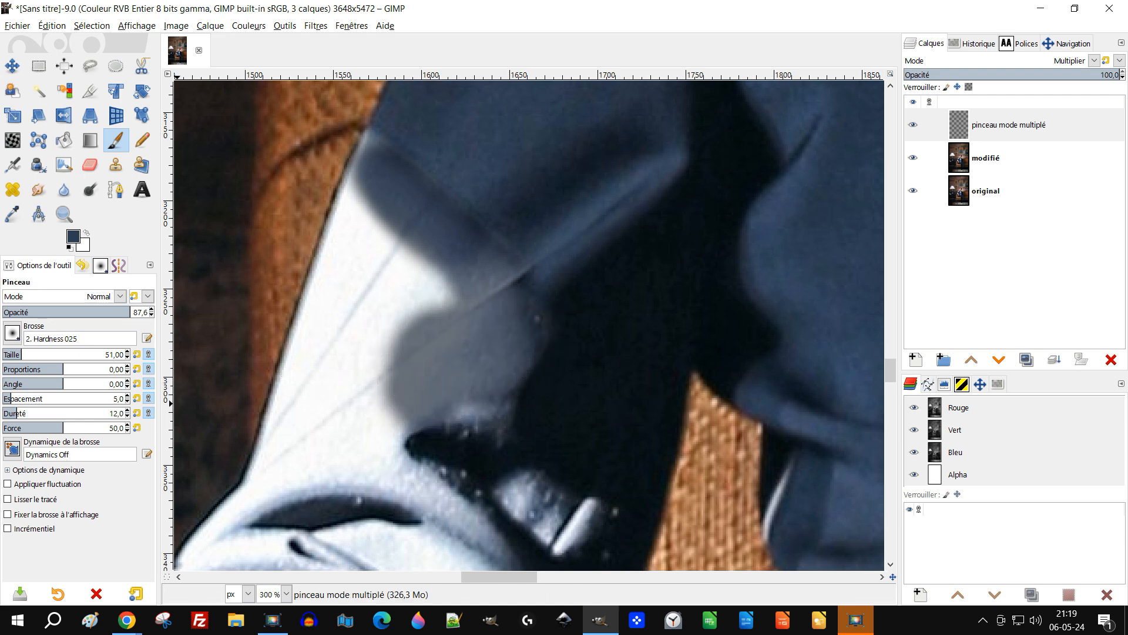
Set the brush opacity to 100 and paint dark blue over the middle of the sleeve's light patch down to the cuff folds.
left_click_drag(130, 312, 154, 312)
mouse_move(434, 324)
left_mouse_down()
mouse_move(399, 362)
mouse_move(433, 332)
mouse_move(442, 276)
mouse_move(417, 251)
mouse_move(376, 282)
mouse_move(392, 214)
mouse_move(370, 188)
mouse_move(350, 292)
mouse_move(352, 356)
mouse_move(432, 295)
mouse_move(452, 444)
mouse_move(467, 370)
mouse_move(500, 343)
mouse_move(483, 366)
mouse_move(493, 305)
mouse_move(482, 282)
mouse_move(499, 342)
mouse_move(468, 381)
mouse_move(407, 403)
mouse_move(458, 387)
mouse_move(483, 392)
mouse_move(503, 424)
left_mouse_up()
mouse_move(412, 418)
left_mouse_down()
mouse_move(371, 458)
mouse_move(442, 495)
left_mouse_up()
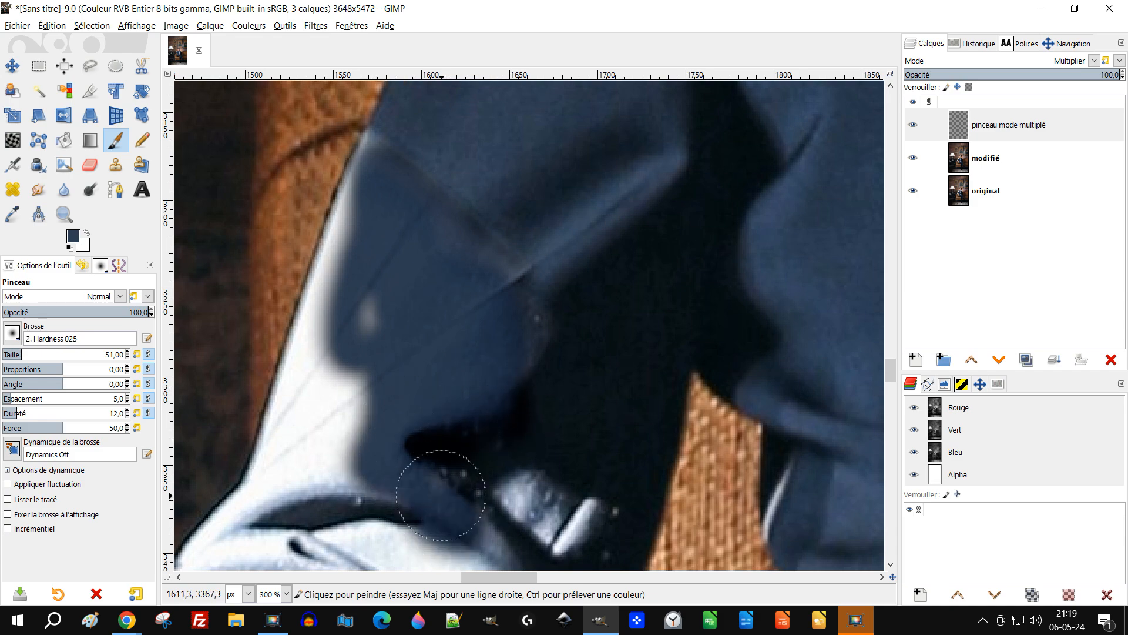
Set the brush size to 119 and paint dark blue over the light cuff folds and the small inner fold.
scroll(458, 334, "down", 3)
scroll(488, 349, "up", 2)
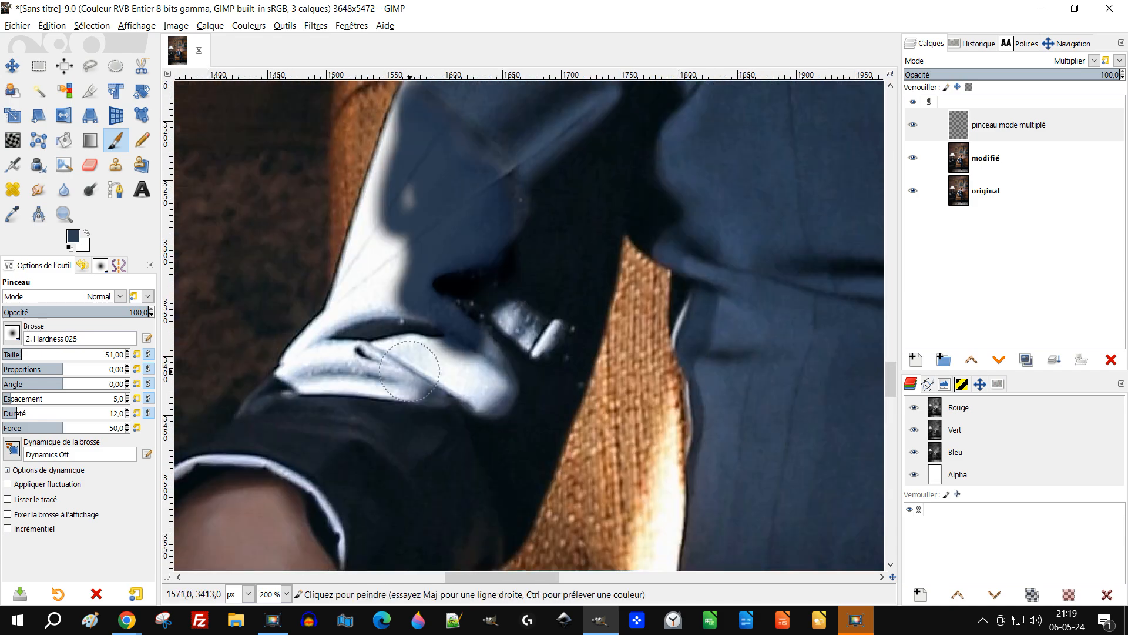
left_click(35, 351)
mouse_move(394, 367)
left_mouse_down()
mouse_move(490, 393)
mouse_move(414, 366)
mouse_move(312, 385)
mouse_move(382, 322)
mouse_move(395, 263)
mouse_move(367, 312)
mouse_move(389, 259)
mouse_move(392, 327)
left_mouse_up()
scroll(524, 294, "up", 1)
mouse_move(526, 345)
left_mouse_down()
mouse_move(505, 338)
mouse_move(551, 348)
left_mouse_up()
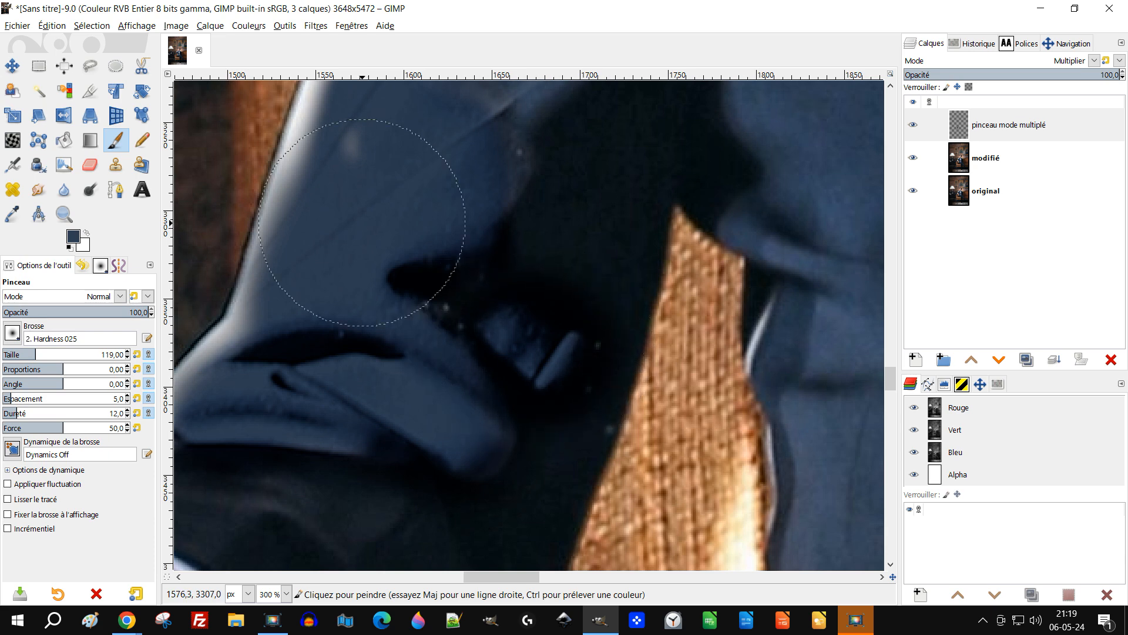
Lock the brush to the view and paint a straight size 82 line along the sleeve's light outer edge.
scroll(361, 311, "up", 3)
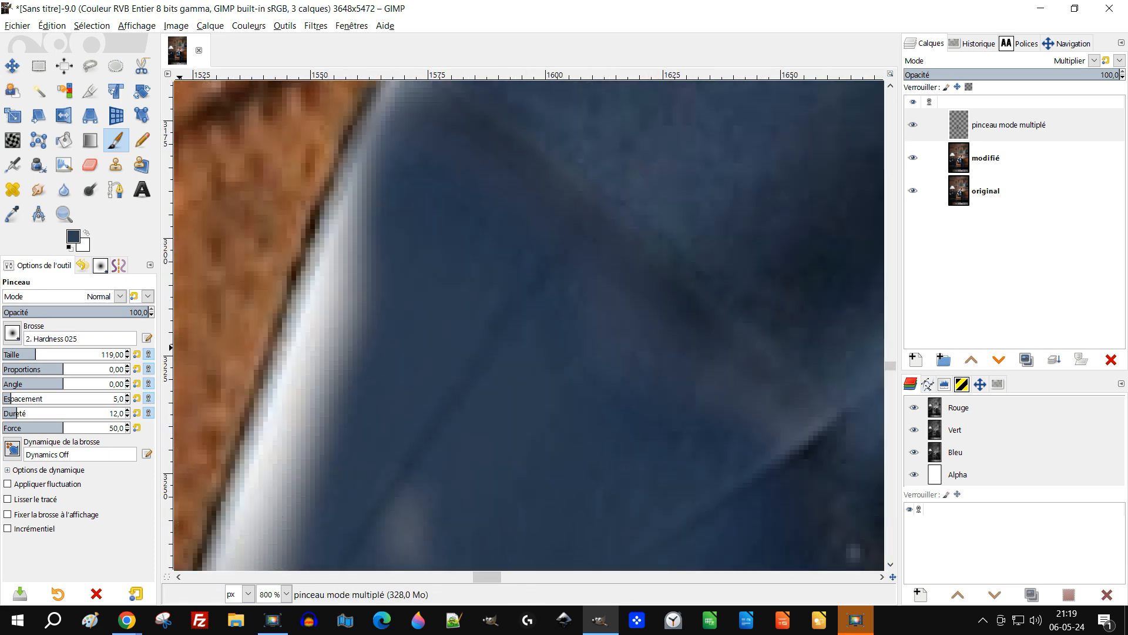
left_click(56, 514)
scroll(330, 403, "down", 3)
scroll(362, 302, "up", 2)
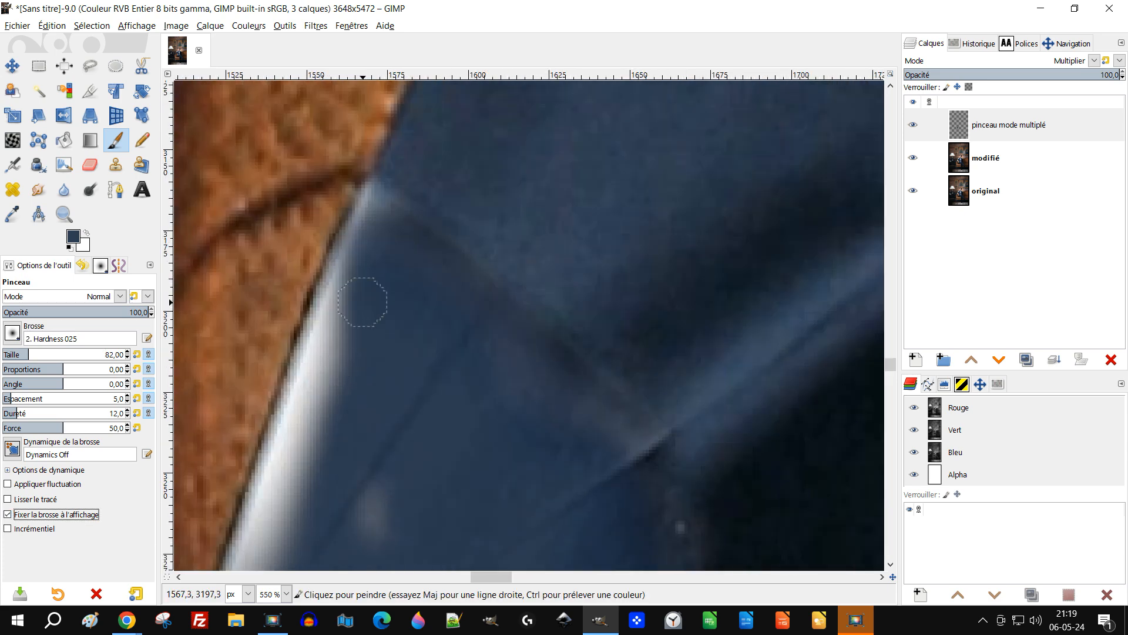
left_click(380, 205)
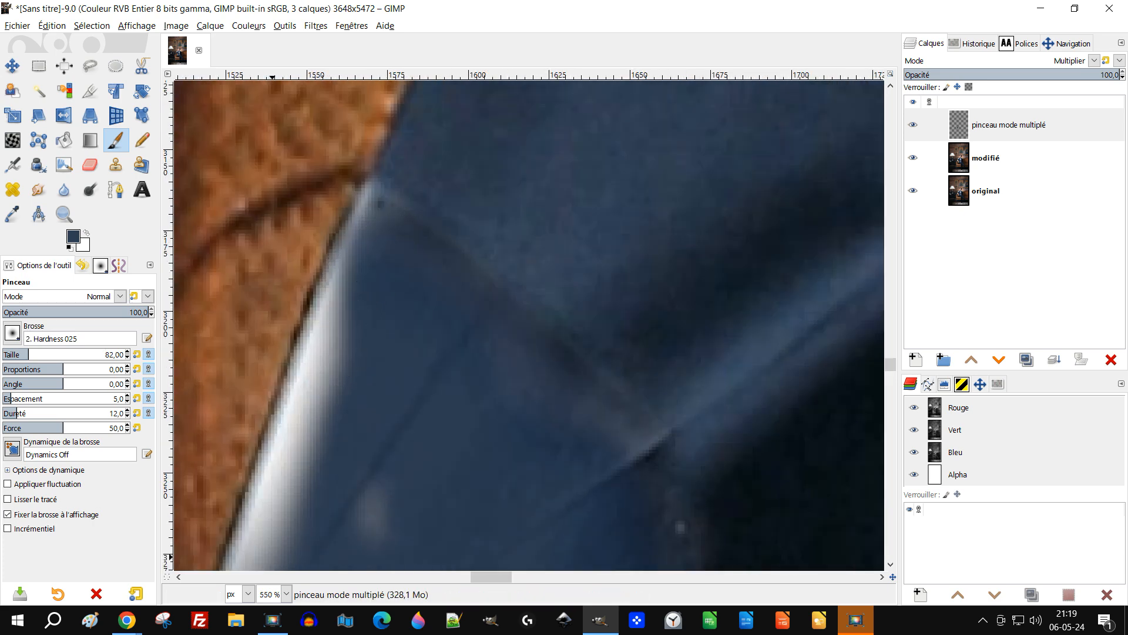
left_click(267, 542, "shift")
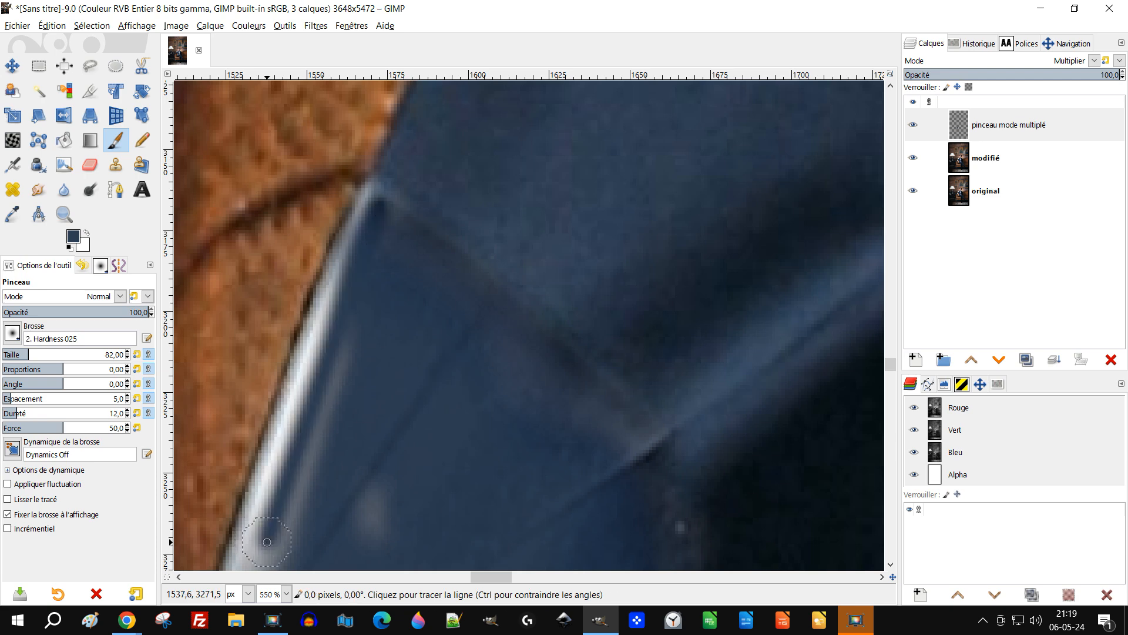
Cover the remaining light strip along the sleeve's outer edge with dark blue, setting the brush size to 155.
scroll(429, 423, "down", 5)
scroll(429, 423, "left", 5)
mouse_move(477, 163)
left_mouse_down()
mouse_move(448, 191)
mouse_move(361, 494)
left_mouse_up()
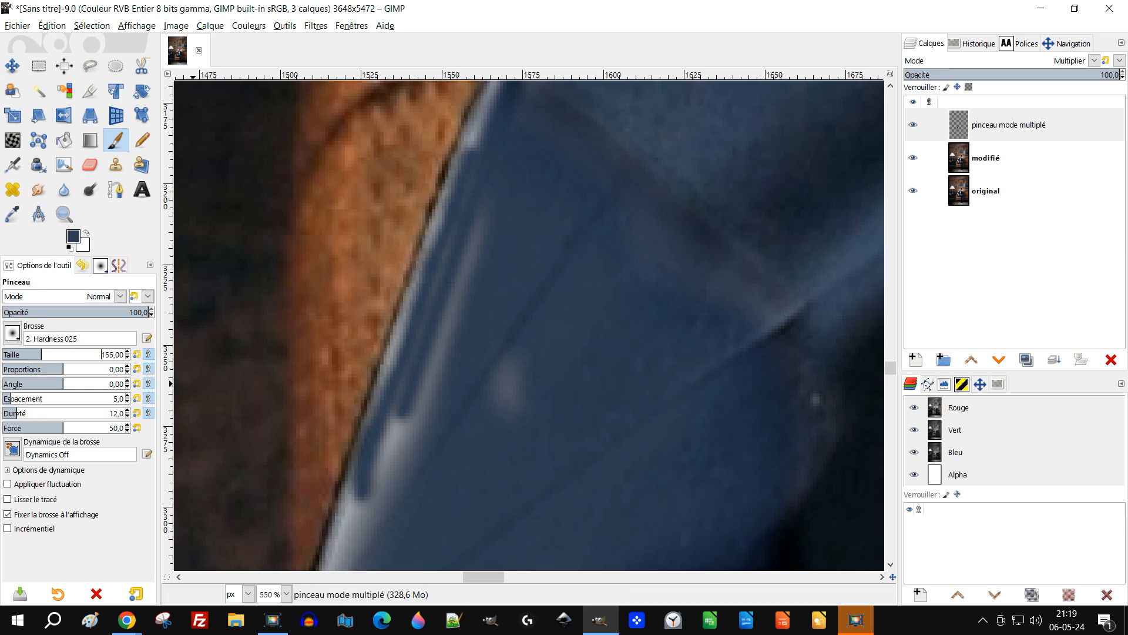
mouse_move(468, 302)
left_mouse_down()
mouse_move(415, 390)
mouse_move(478, 252)
mouse_move(487, 176)
mouse_move(516, 113)
mouse_move(478, 214)
mouse_move(456, 188)
mouse_move(406, 386)
left_mouse_up()
mouse_move(381, 464)
left_mouse_down()
mouse_move(353, 538)
mouse_move(497, 382)
mouse_move(495, 350)
left_mouse_up()
left_click_drag(429, 275, 392, 383)
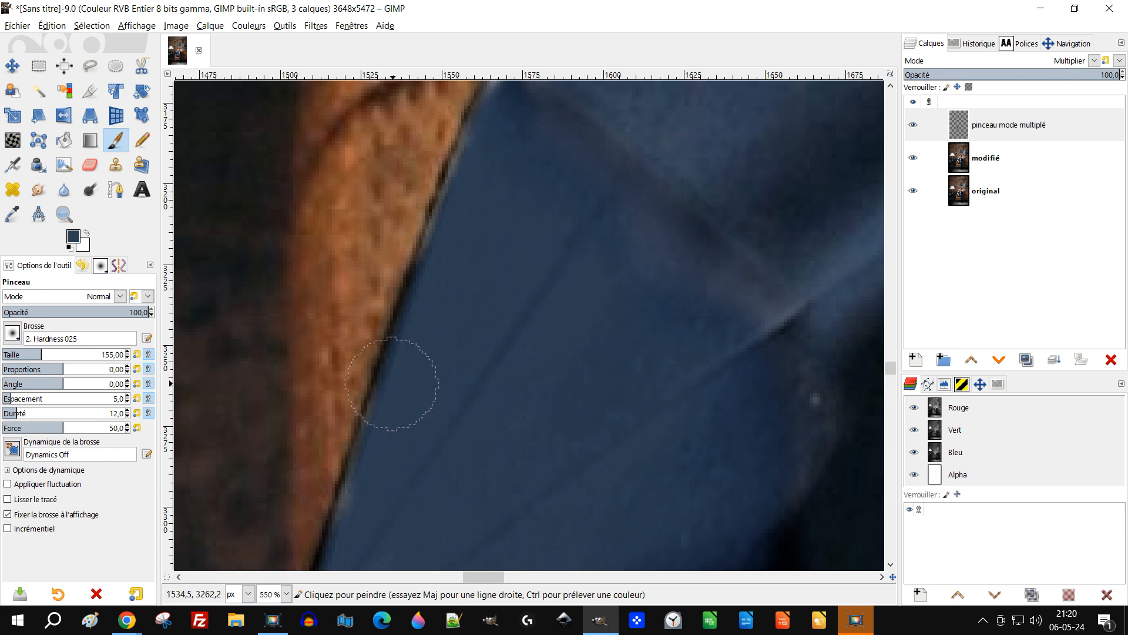
Darken the inner edge of the painted sleeve area below the diagonal fold.
scroll(761, 341, "down", 3)
left_click_drag(761, 340, 577, 293)
scroll(580, 320, "up", 1)
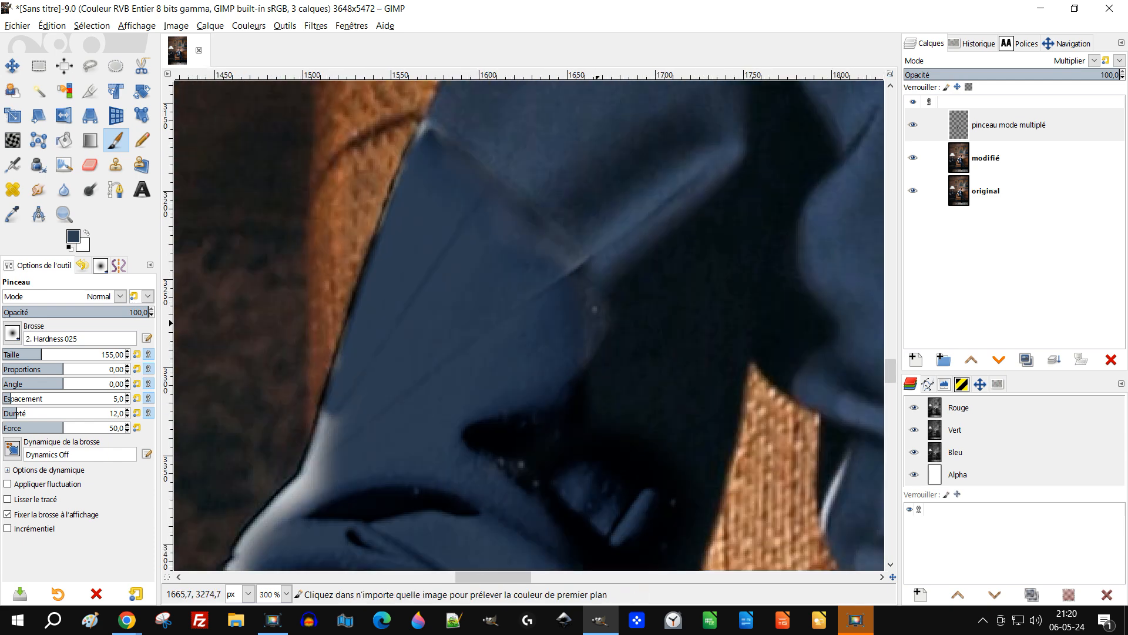
mouse_move(578, 332)
left_mouse_down()
mouse_move(581, 278)
mouse_move(563, 259)
left_mouse_up()
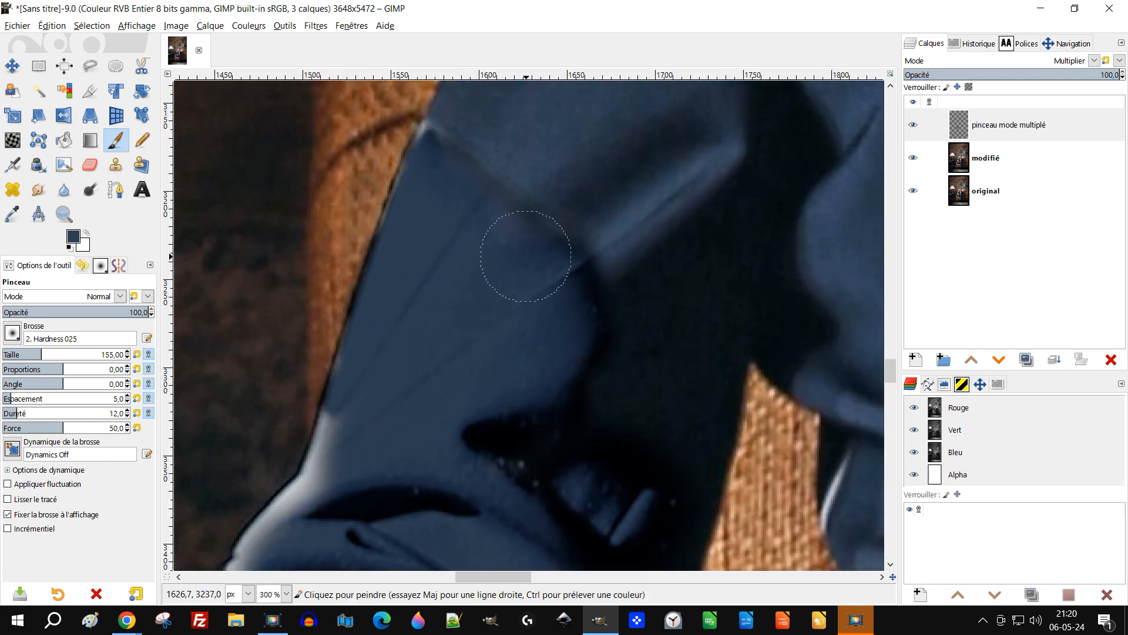
Paint dark blue over the light outer edge of the sleeve from the forearm down to the cuff folds.
scroll(579, 312, "down", 2)
left_click_drag(564, 356, 567, 288)
scroll(500, 285, "up", 2)
mouse_move(430, 294)
left_mouse_down()
mouse_move(402, 358)
mouse_move(326, 441)
left_mouse_up()
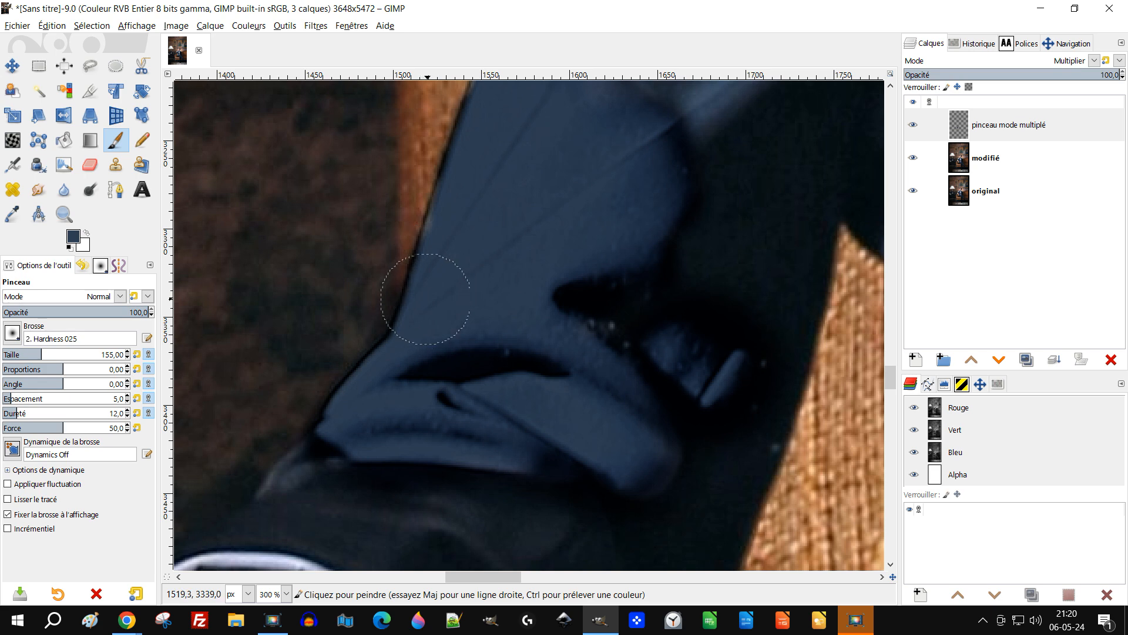
Darken the light seam along the upper boundary of the painted area, from the outer corner to the diagonal fold.
scroll(451, 211, "down", 3)
scroll(566, 270, "up", 4)
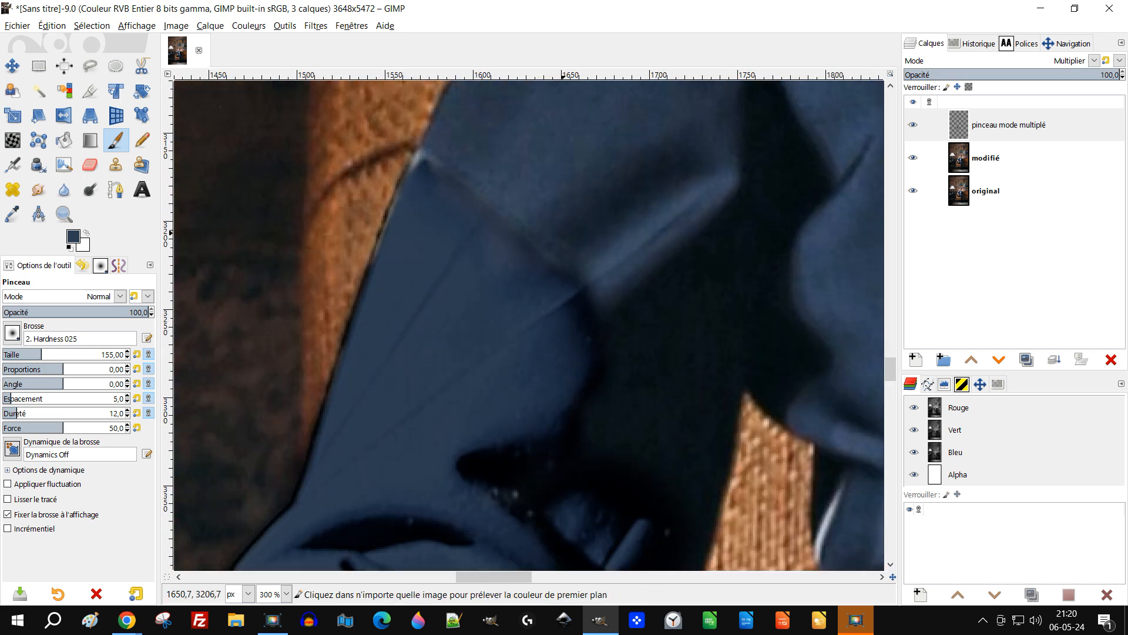
left_click_drag(594, 295, 568, 318)
mouse_move(390, 159)
left_mouse_down()
mouse_move(365, 161)
mouse_move(360, 196)
mouse_move(367, 168)
left_mouse_up()
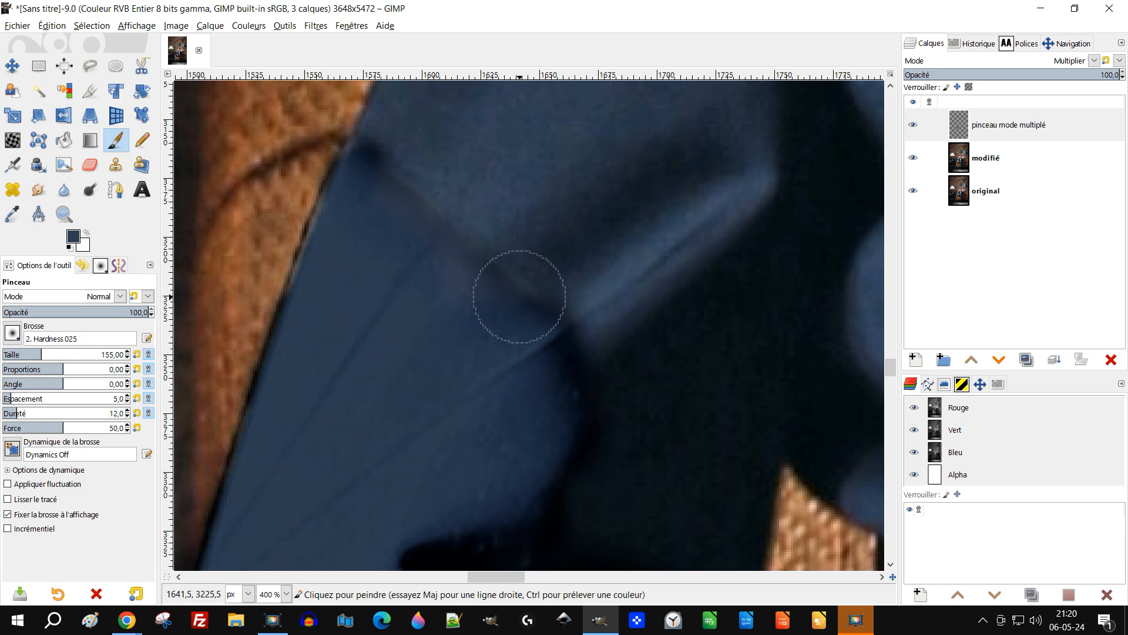
left_click_drag(521, 295, 532, 307)
scroll(617, 250, "down", 2)
left_click_drag(628, 271, 536, 215)
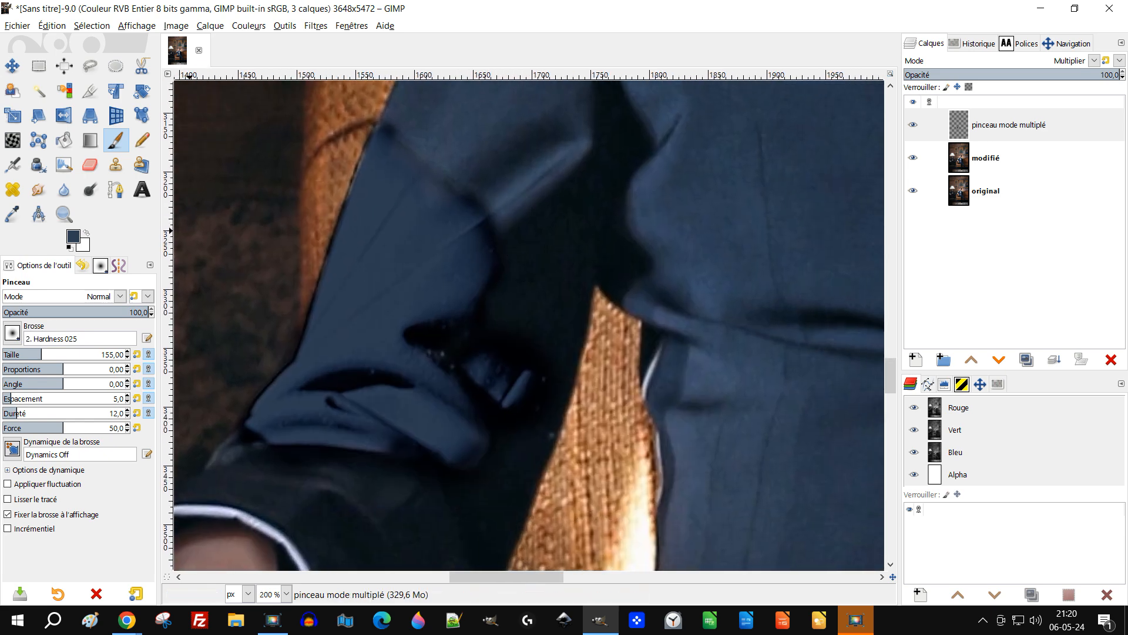
Erase the excess paint along the sleeve's upper seam and around the diagonal fold with the Eraser at 48.2 opacity.
left_click(90, 165)
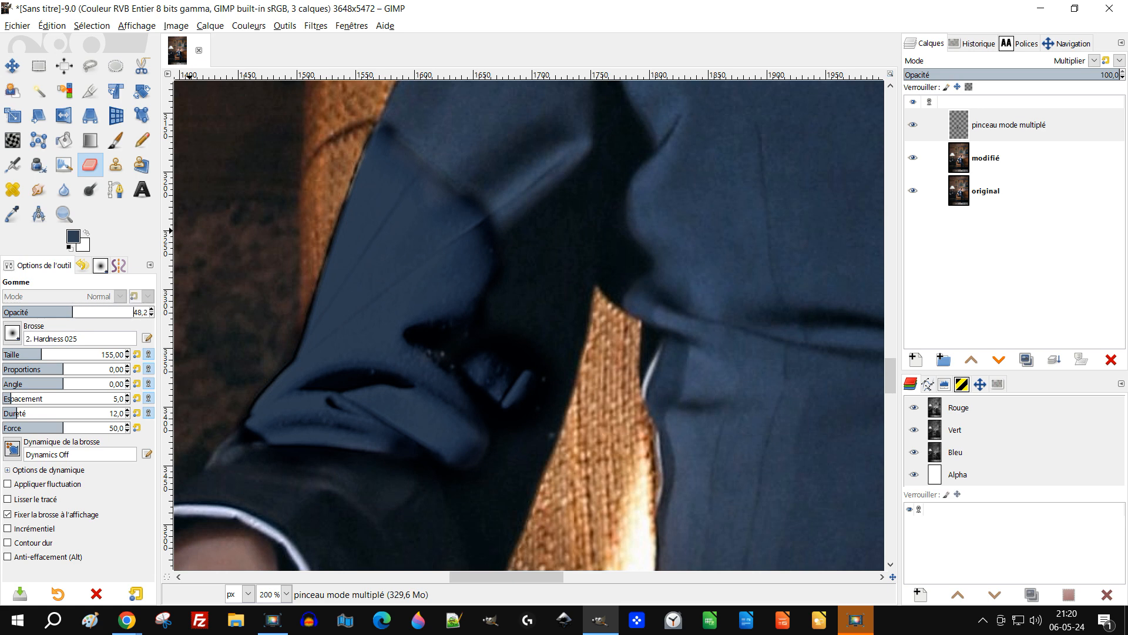
scroll(477, 265, "up", 2)
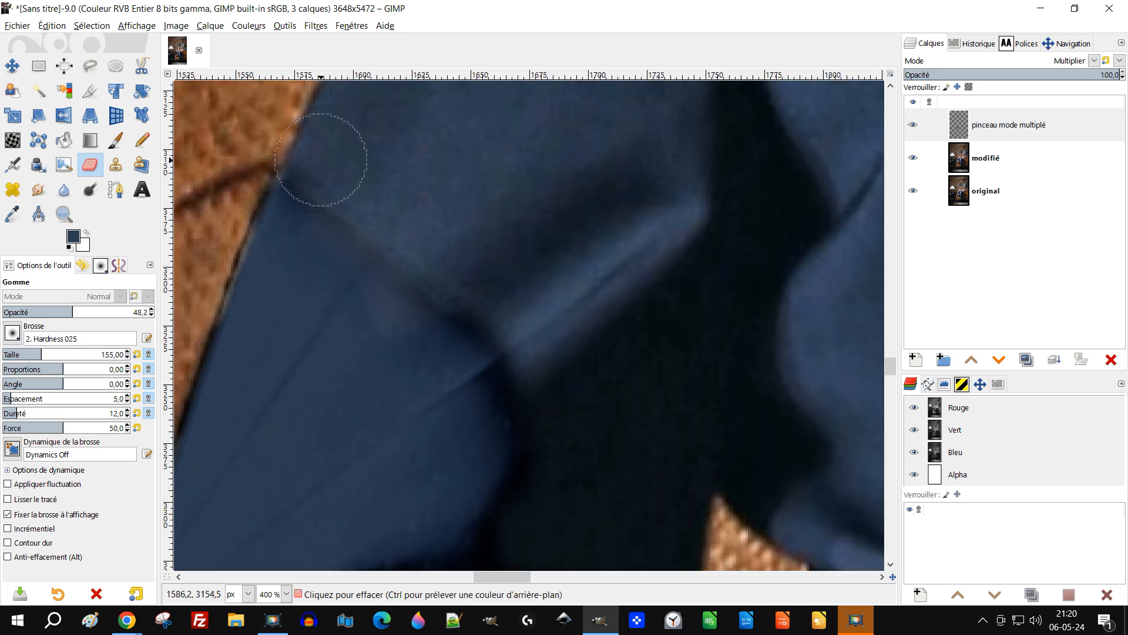
mouse_move(523, 342)
left_mouse_down()
mouse_move(554, 462)
mouse_move(543, 496)
left_mouse_up()
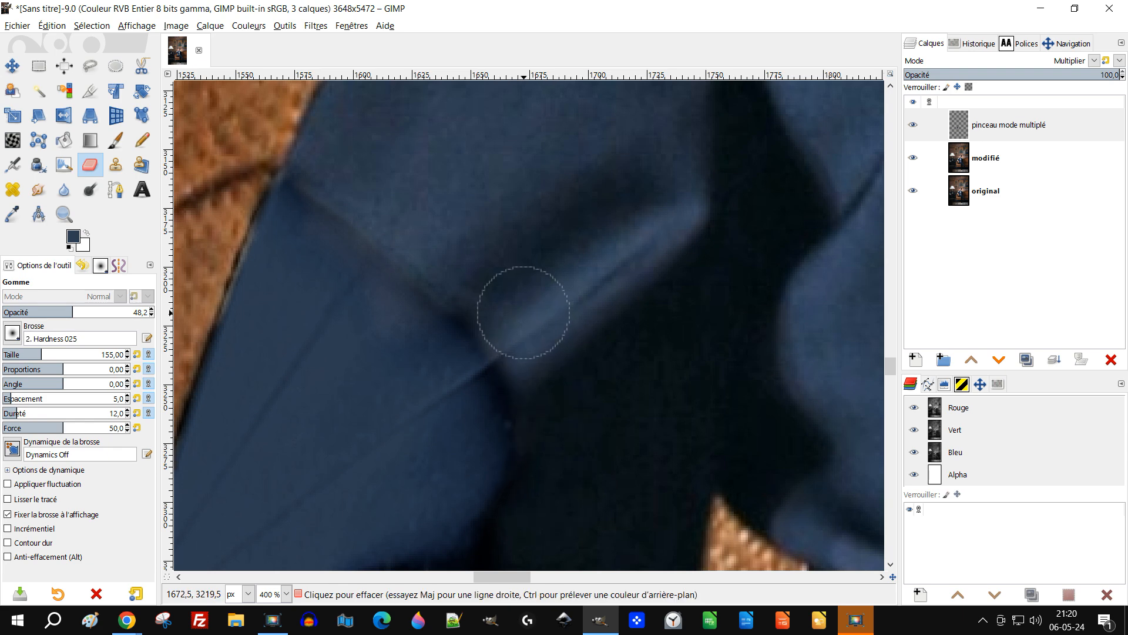
Undo the trial erasing on the small inner folds and erase the excess paint there with the Eraser at 30.5 opacity.
scroll(498, 352, "down", 1)
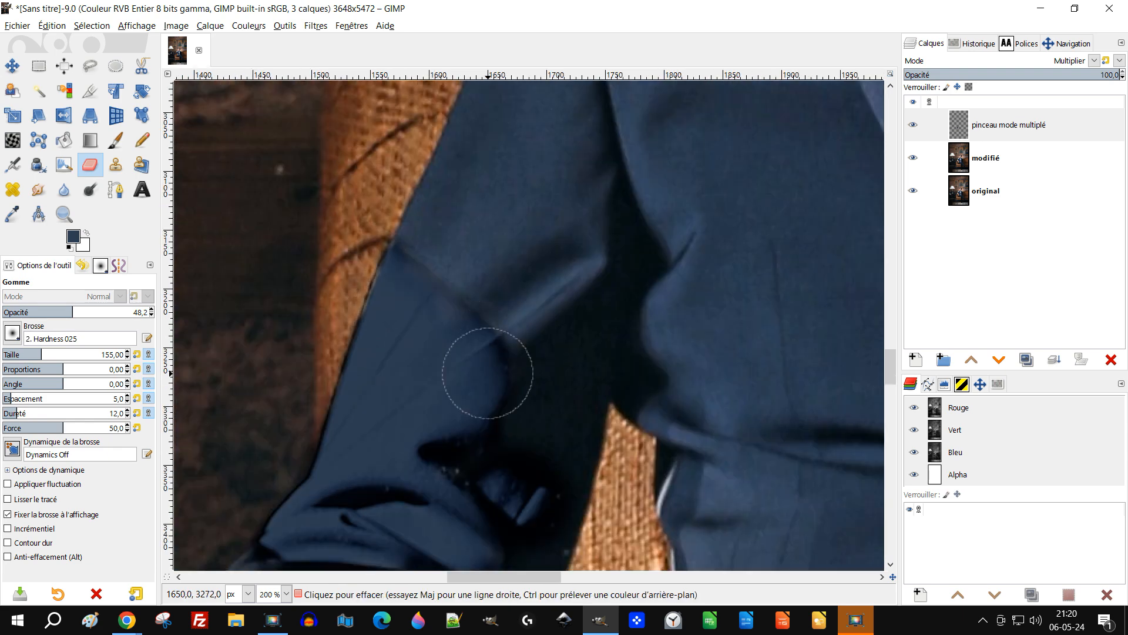
left_click_drag(483, 409, 483, 265)
scroll(446, 314, "up", 2)
scroll(448, 341, "down", 1)
left_click_drag(544, 409, 544, 320)
scroll(545, 319, "up", 1)
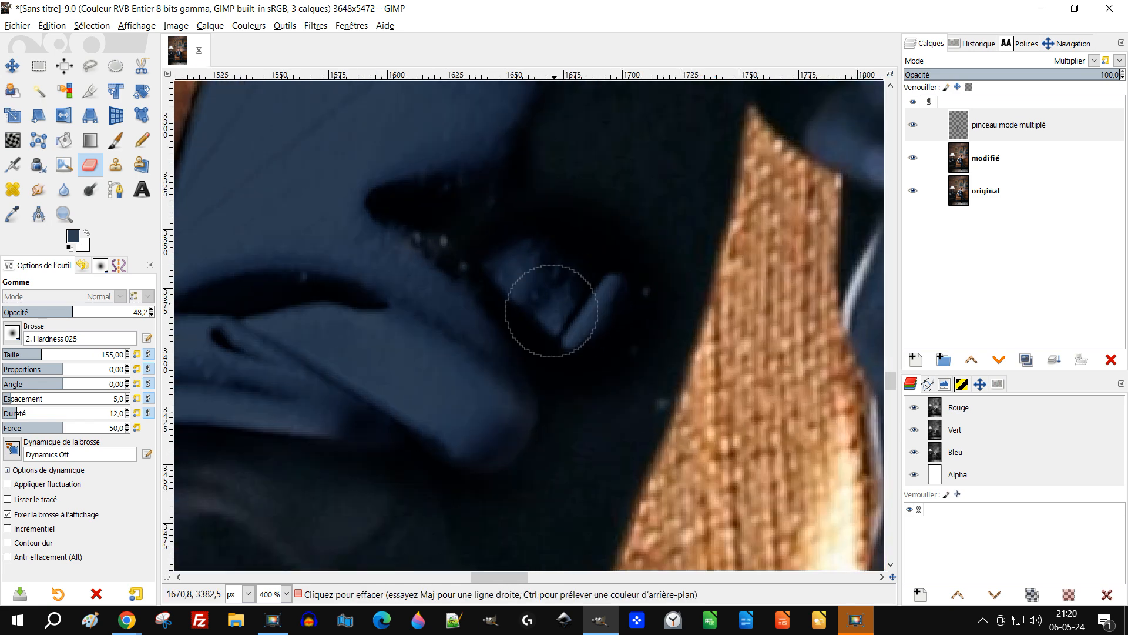
mouse_move(496, 281)
left_mouse_down()
mouse_move(515, 313)
mouse_move(507, 344)
mouse_move(496, 339)
mouse_move(549, 327)
left_mouse_up()
key("ctrl+z")
key("ctrl+z")
key("ctrl+z")
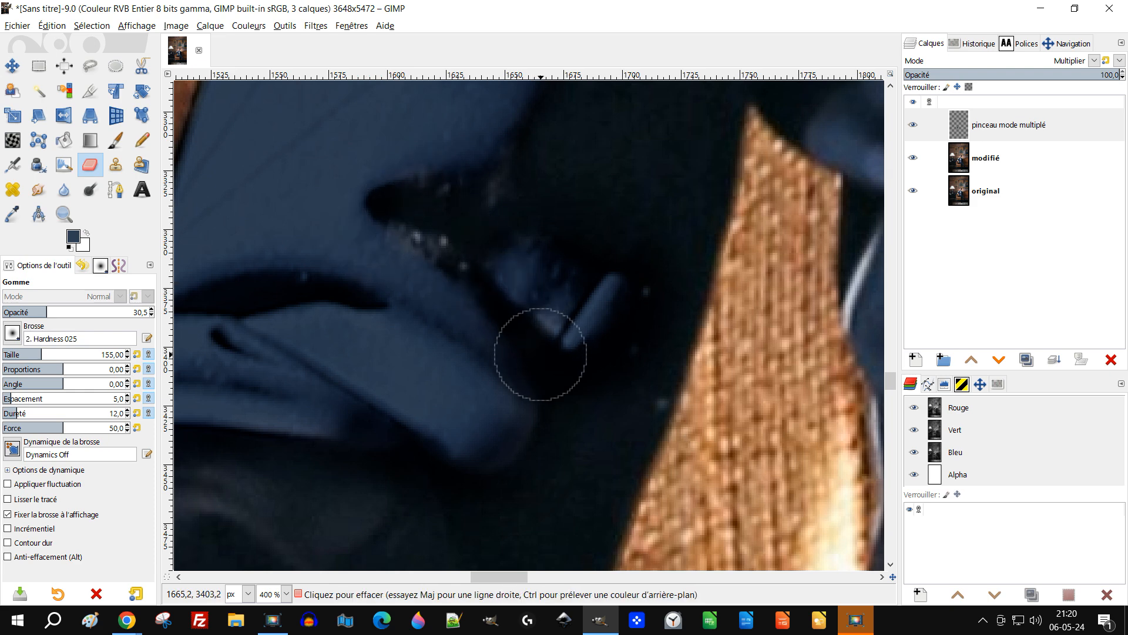
Try to erase paint at the outer corner of the cuff folds, and undo the stroke.
scroll(588, 399, "down", 2)
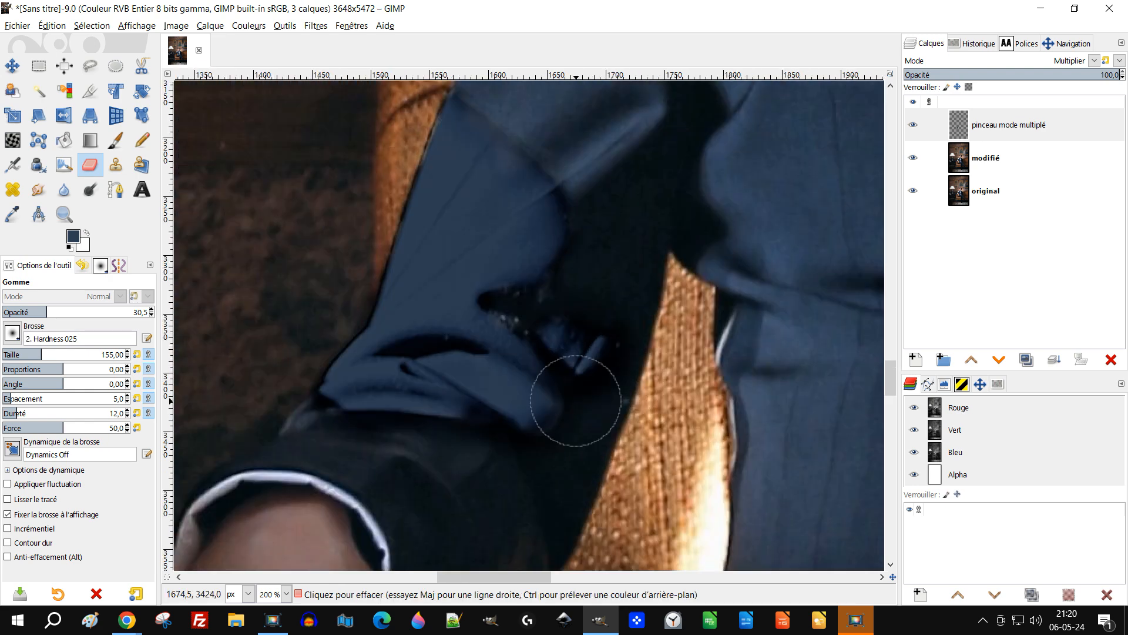
scroll(584, 437, "down", 1)
scroll(384, 372, "up", 3)
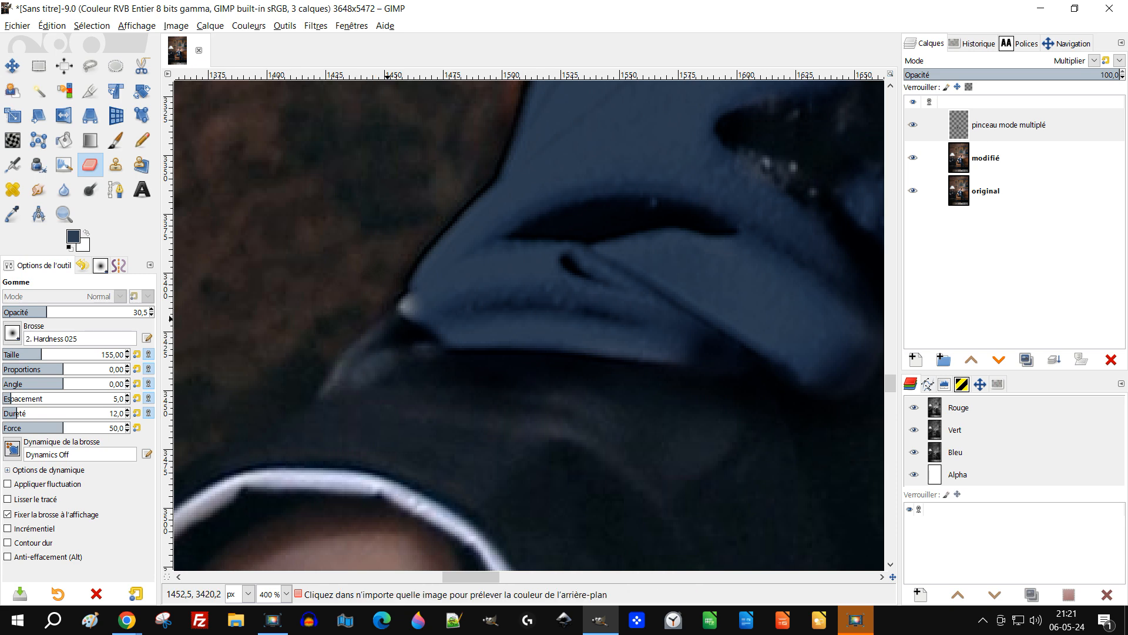
left_click_drag(461, 323, 451, 333)
key("ctrl+z")
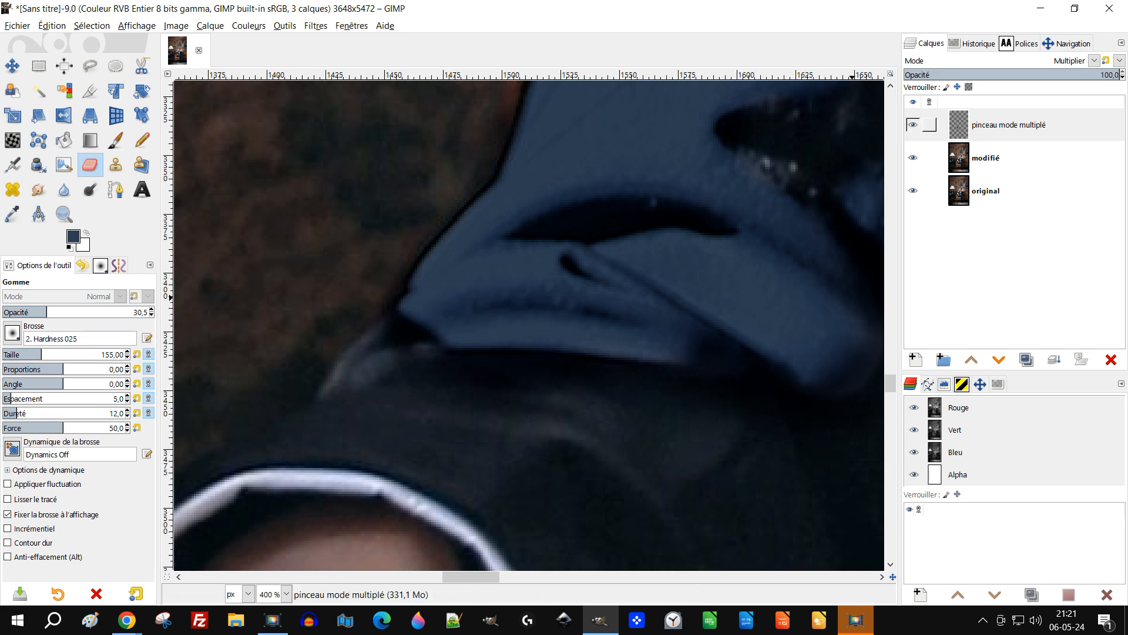
Compare the sleeve with and without the "pinceau mode multiplé" layer by toggling its visibility.
left_click(912, 125)
left_click(912, 124)
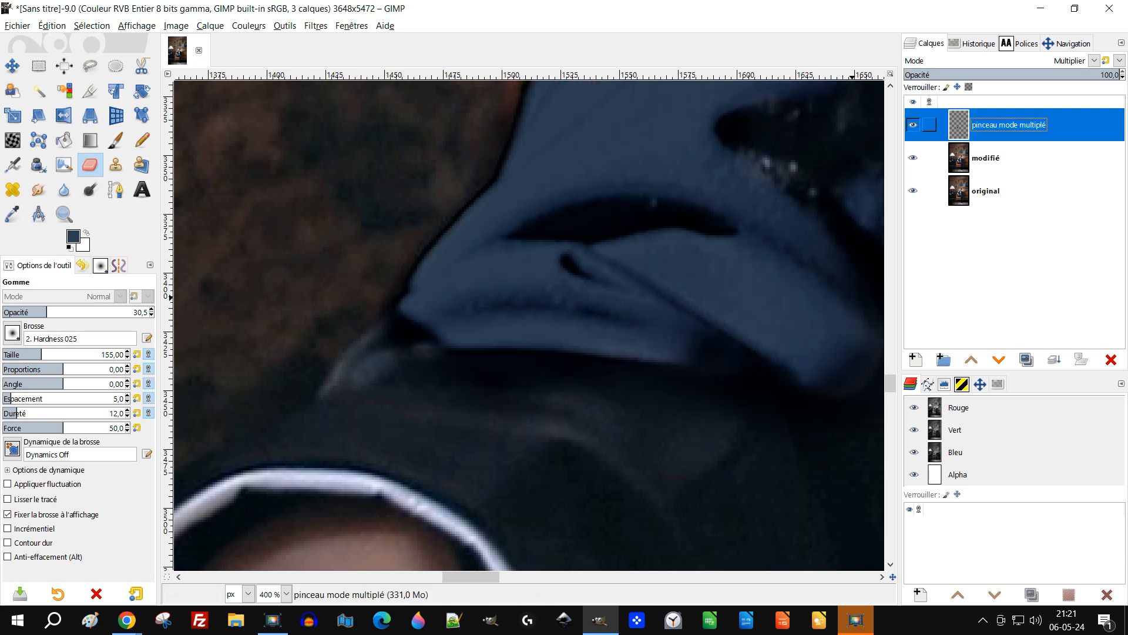
left_click(912, 124)
left_click(913, 125)
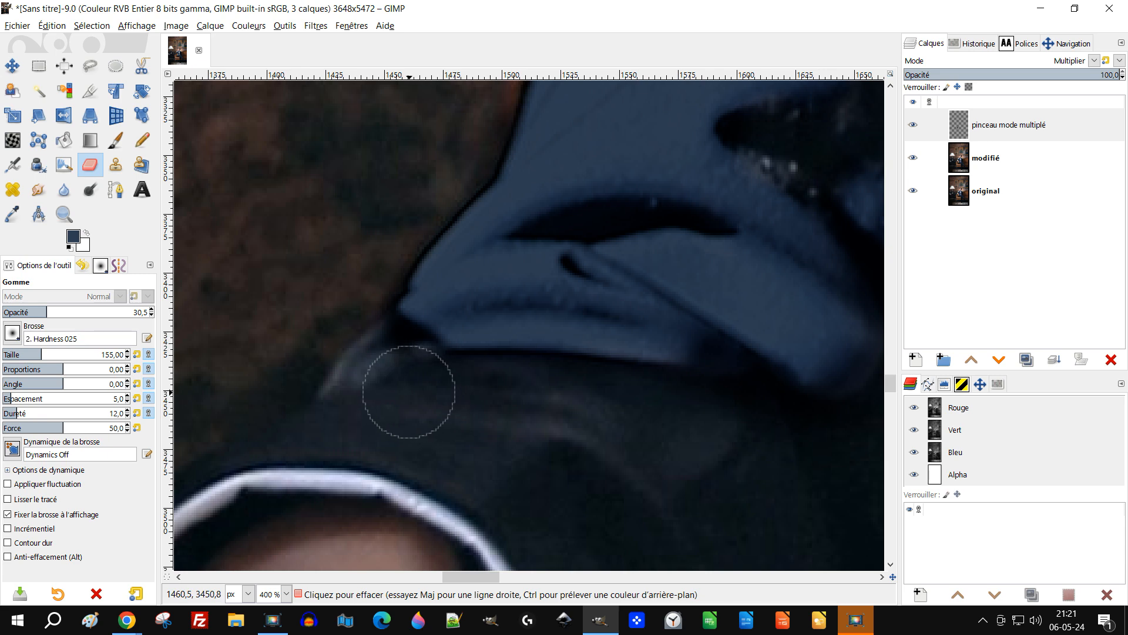
Erase the paint that spilled over the sleeve's outer edge onto the background and the chair.
left_click_drag(638, 203, 379, 372)
scroll(526, 320, "down", 2)
scroll(464, 201, "up", 3)
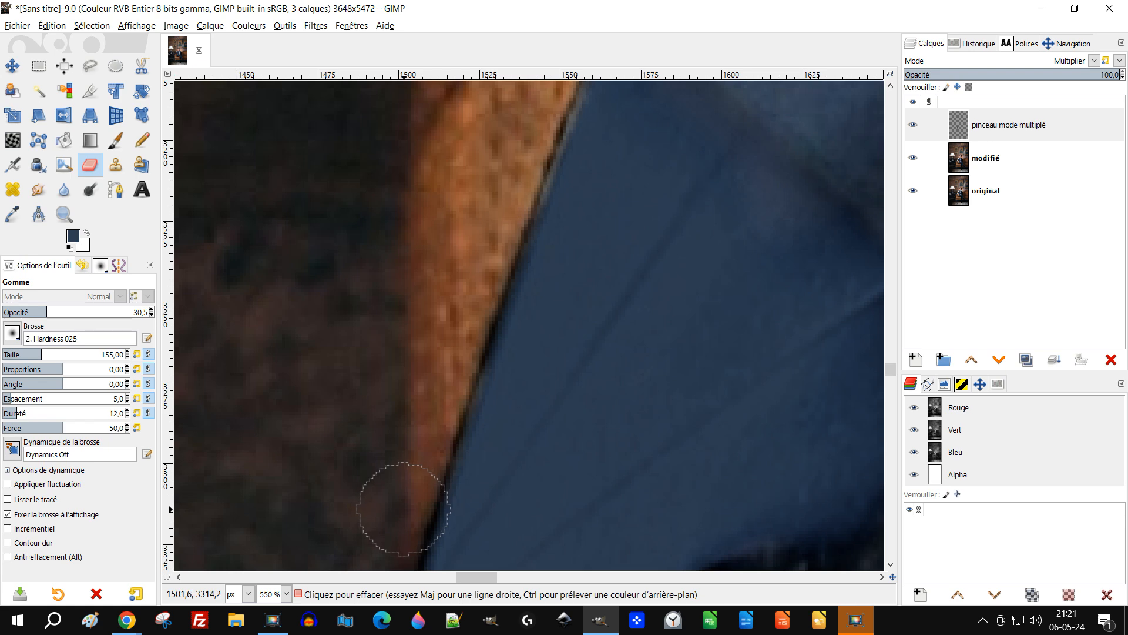
left_click_drag(520, 209, 446, 437)
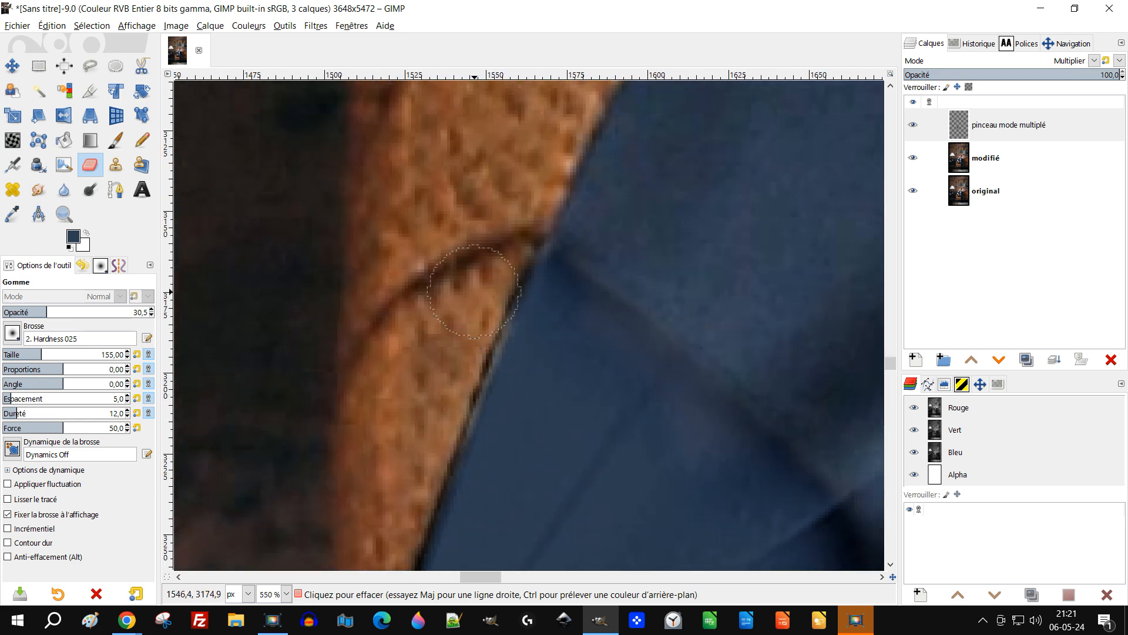
Create a new transparent layer named "corige transition" in Normal mode above the "pinceau mode multiplé" layer.
scroll(482, 289, "down", 4, "ctrl")
scroll(566, 315, "up", 3, "ctrl")
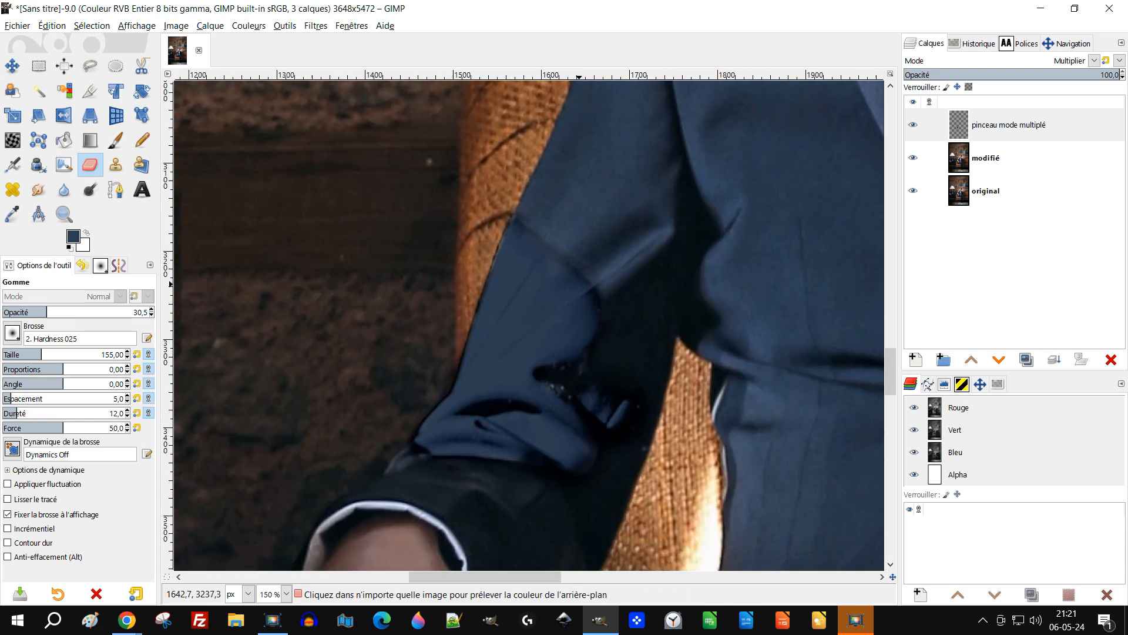
scroll(580, 254, "down", 1, "ctrl")
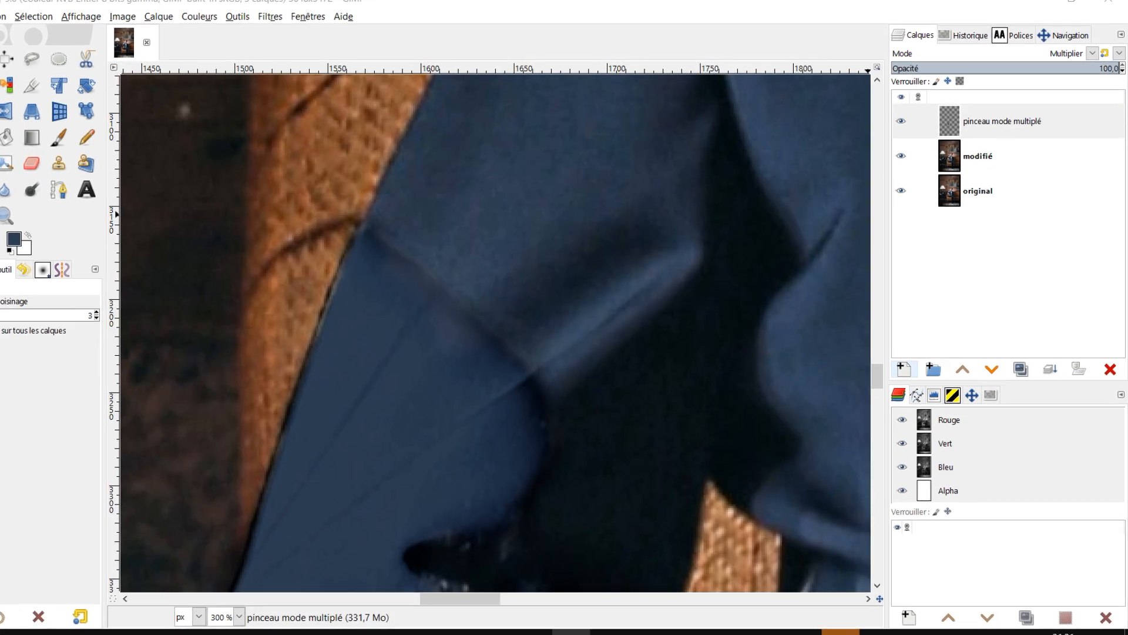
key("shift+ctrl+n")
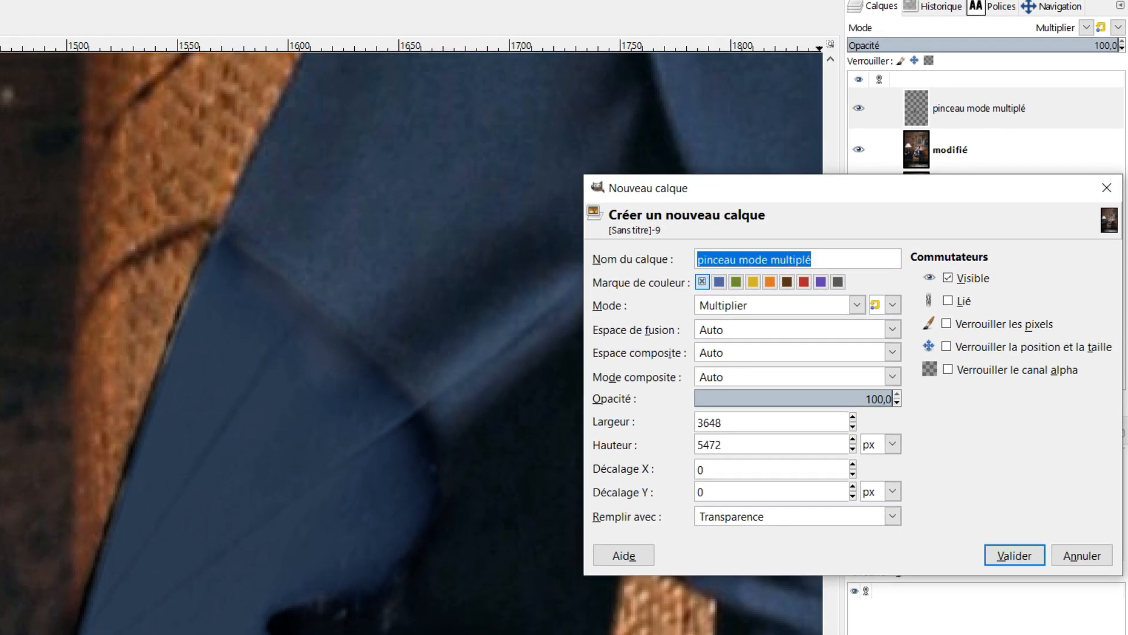
type("transition")
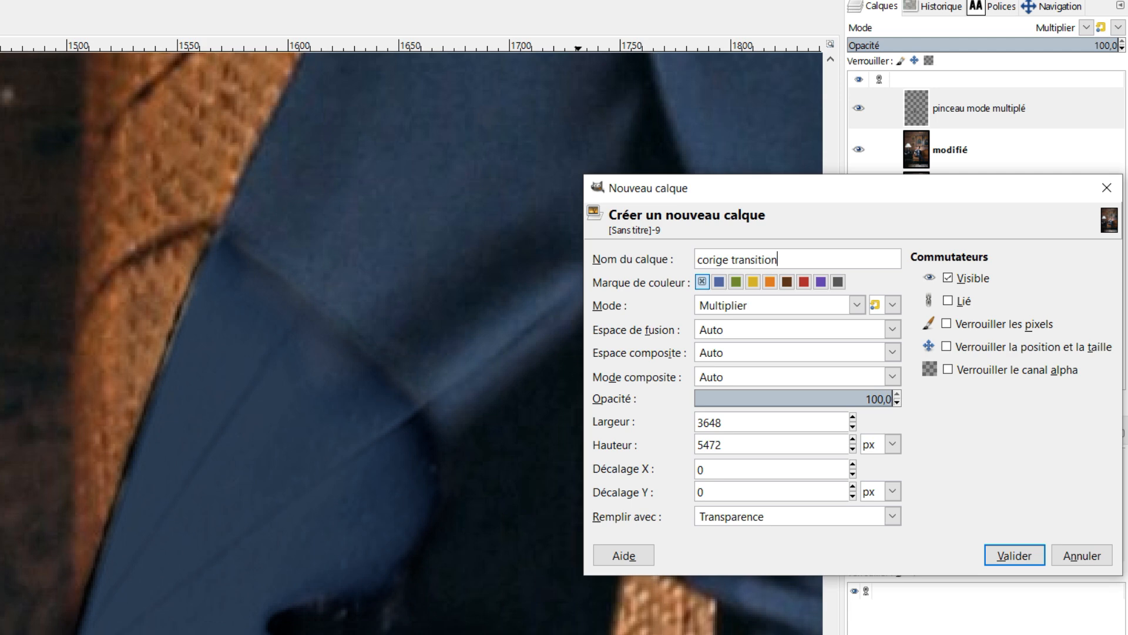
left_click(857, 305)
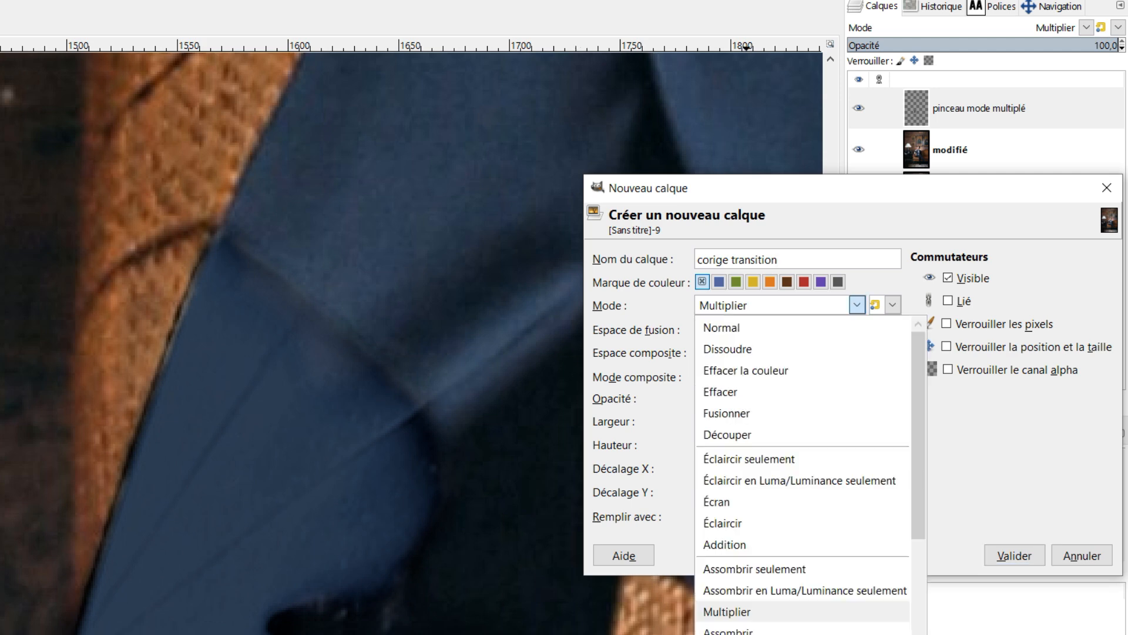
left_click(803, 327)
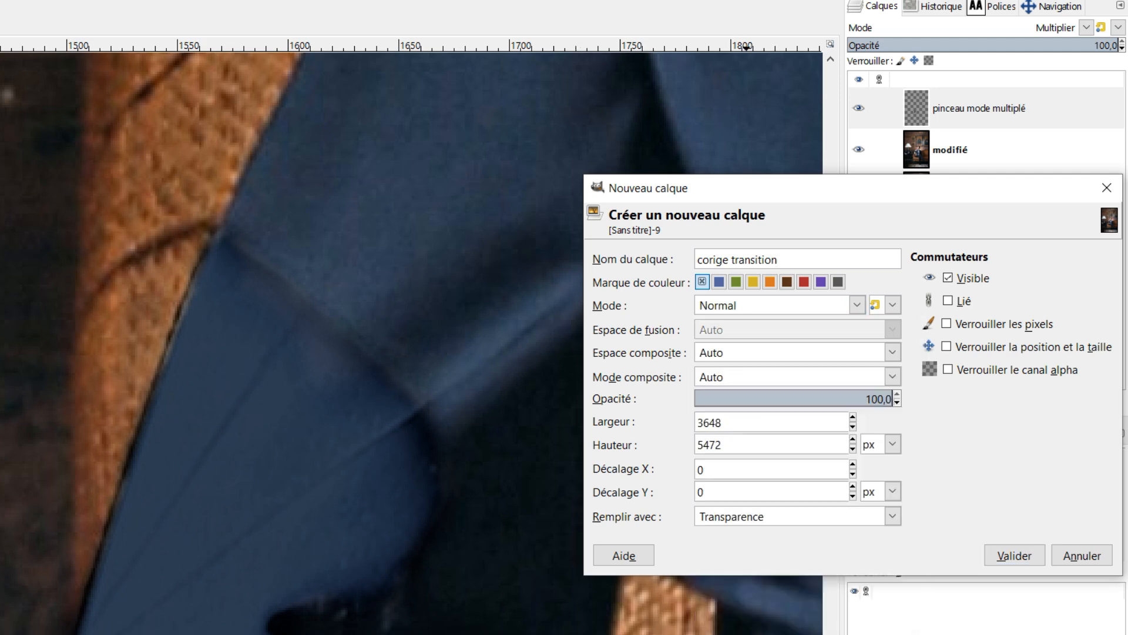
left_click(1014, 556)
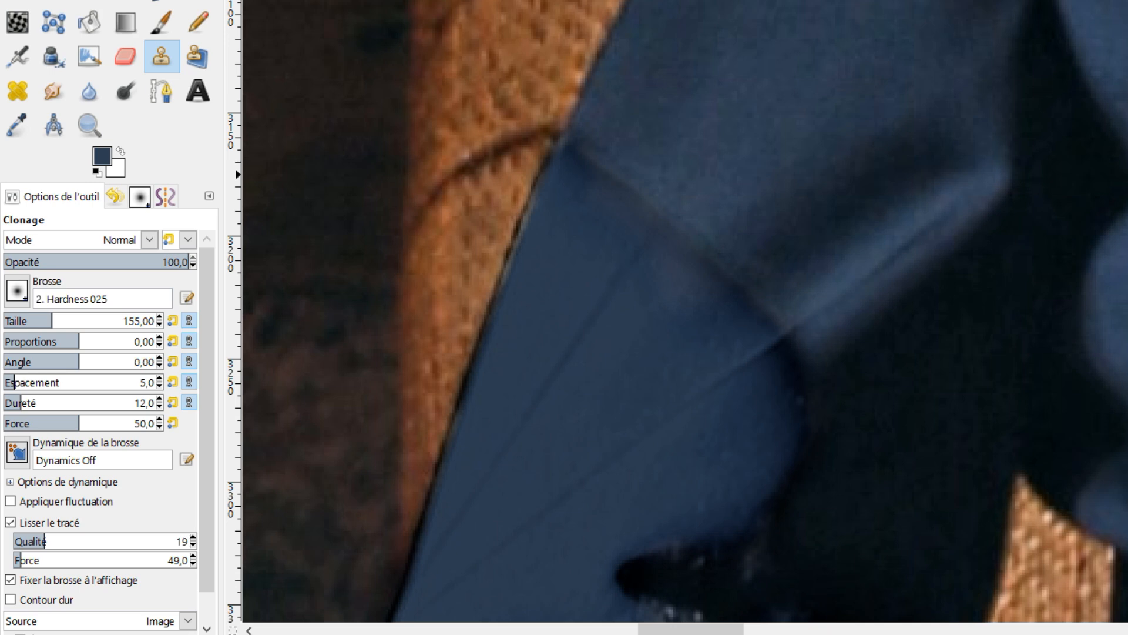
Clone upper sleeve fabric over the dark transition line running diagonally from the sleeve's outer edge towards the bright fold.
scroll(108, 432, "down", 1)
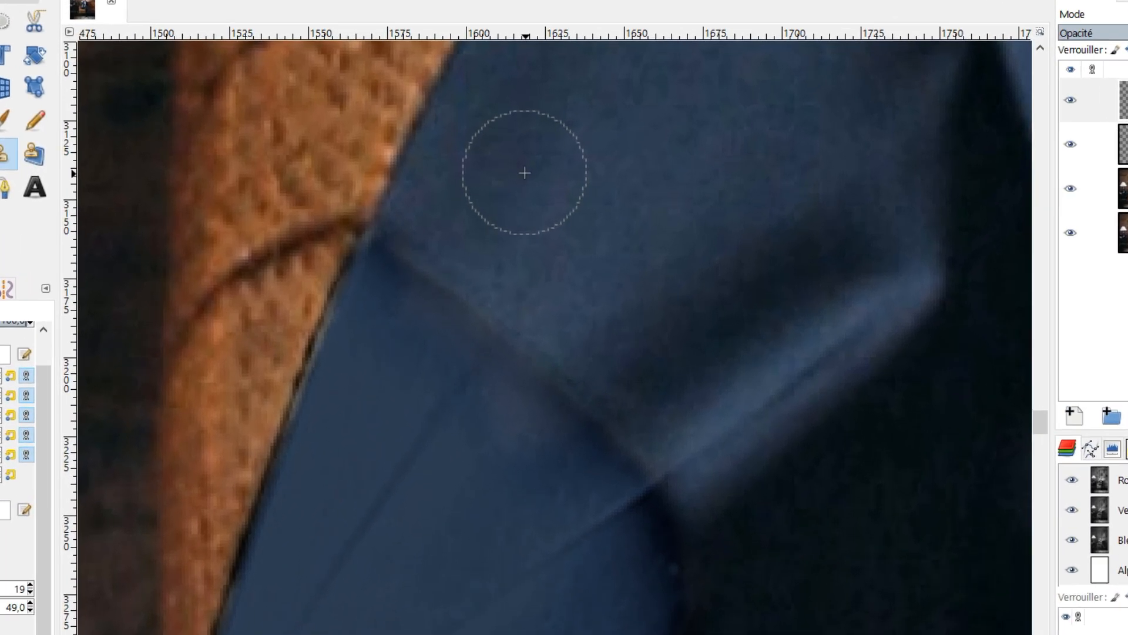
left_click(525, 173, "ctrl")
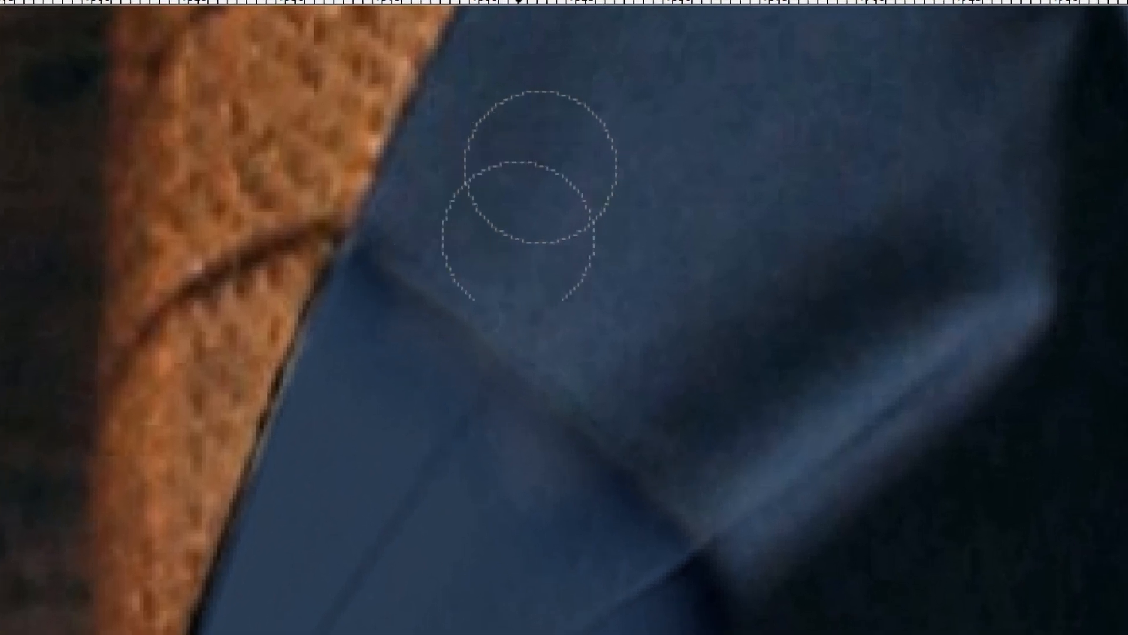
left_click_drag(434, 314, 625, 497)
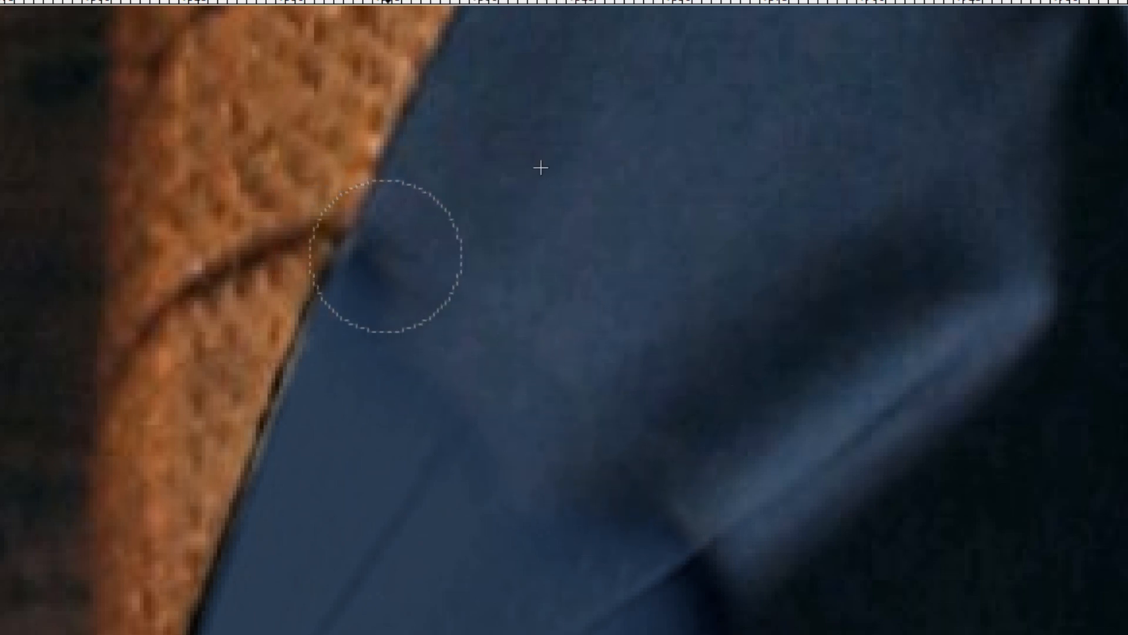
scroll(381, 252, "up", 1)
left_click(537, 143, "ctrl")
left_click_drag(418, 294, 379, 255)
scroll(733, 362, "down", 1)
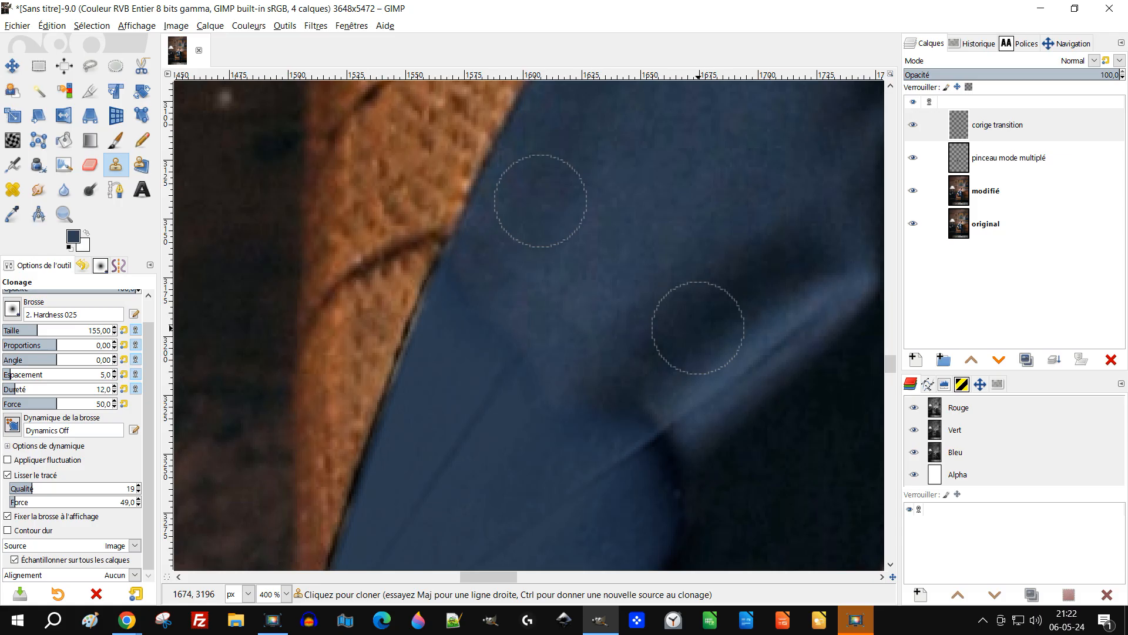
Clone the bright fold's texture over its lower end to hide the hard line where it meets the darkened sleeve area.
left_click_drag(846, 438, 613, 271)
scroll(566, 236, "up", 1)
left_click(559, 261, "ctrl")
mouse_move(467, 332)
left_mouse_down()
mouse_move(434, 351)
mouse_move(462, 325)
mouse_move(388, 367)
left_mouse_up()
left_click(596, 282, "ctrl")
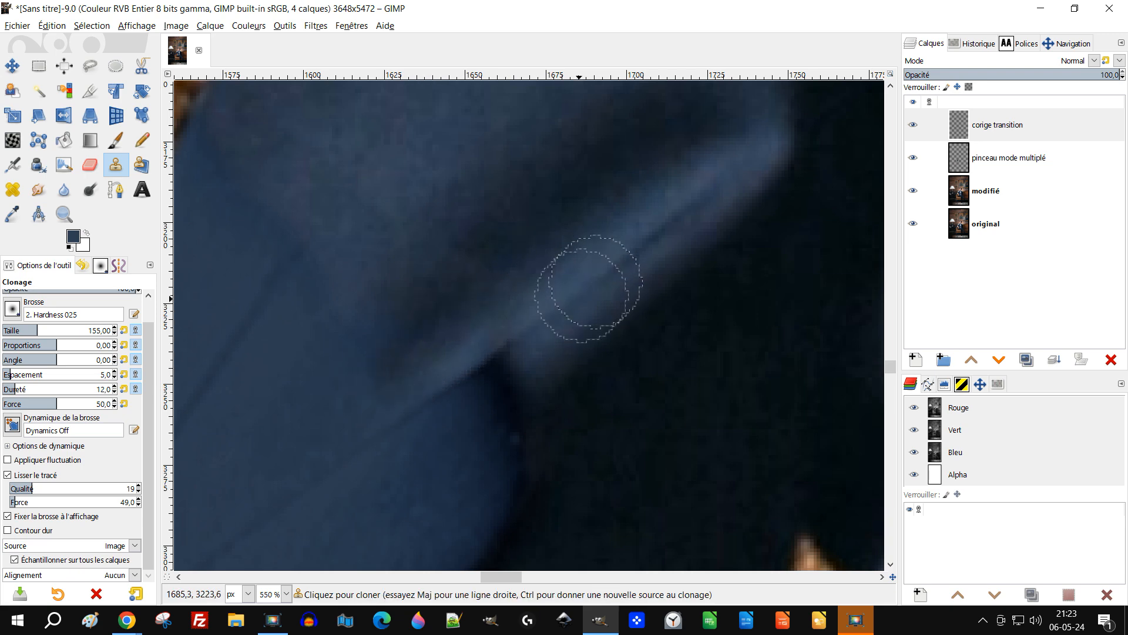
mouse_move(489, 357)
left_mouse_down()
mouse_move(478, 358)
mouse_move(493, 360)
mouse_move(509, 416)
mouse_move(474, 390)
mouse_move(403, 415)
left_mouse_up()
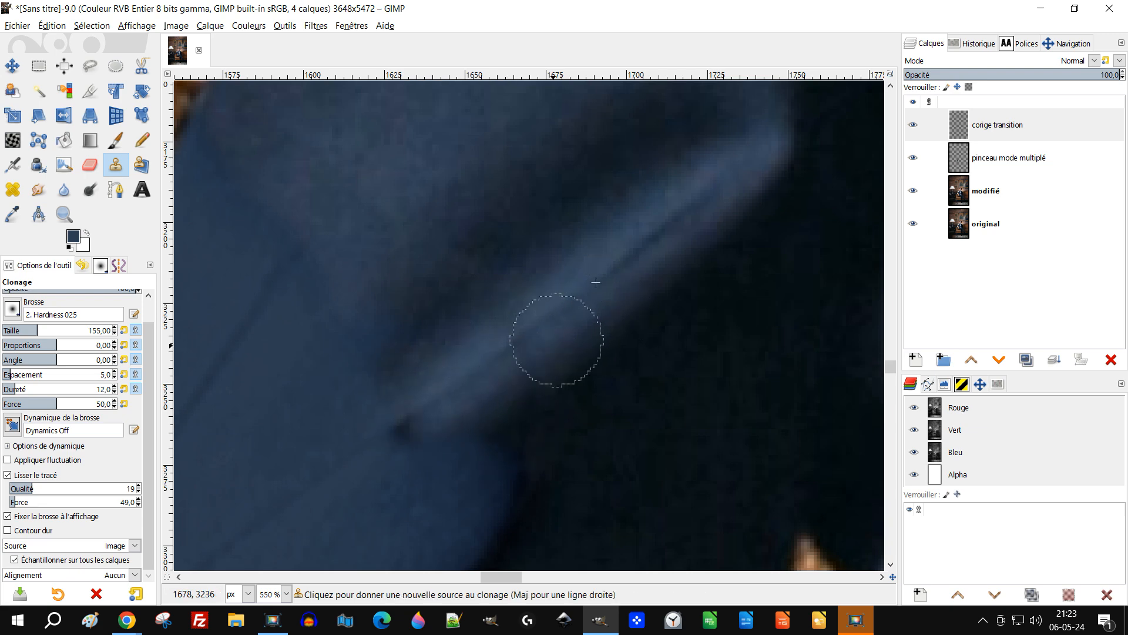
scroll(558, 334, "down", 4, "ctrl")
scroll(605, 318, "up", 3, "ctrl")
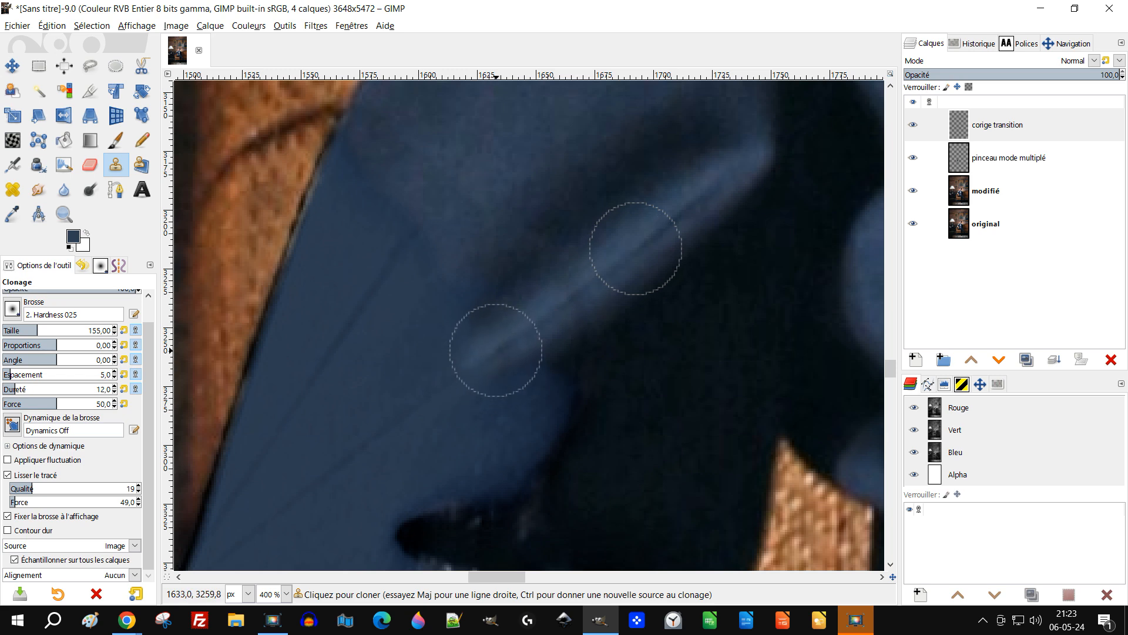
Clone smooth sleeve fabric over the thin diagonal crease between the sleeve's outer edge and the bright fold.
scroll(653, 247, "down", 2, "ctrl")
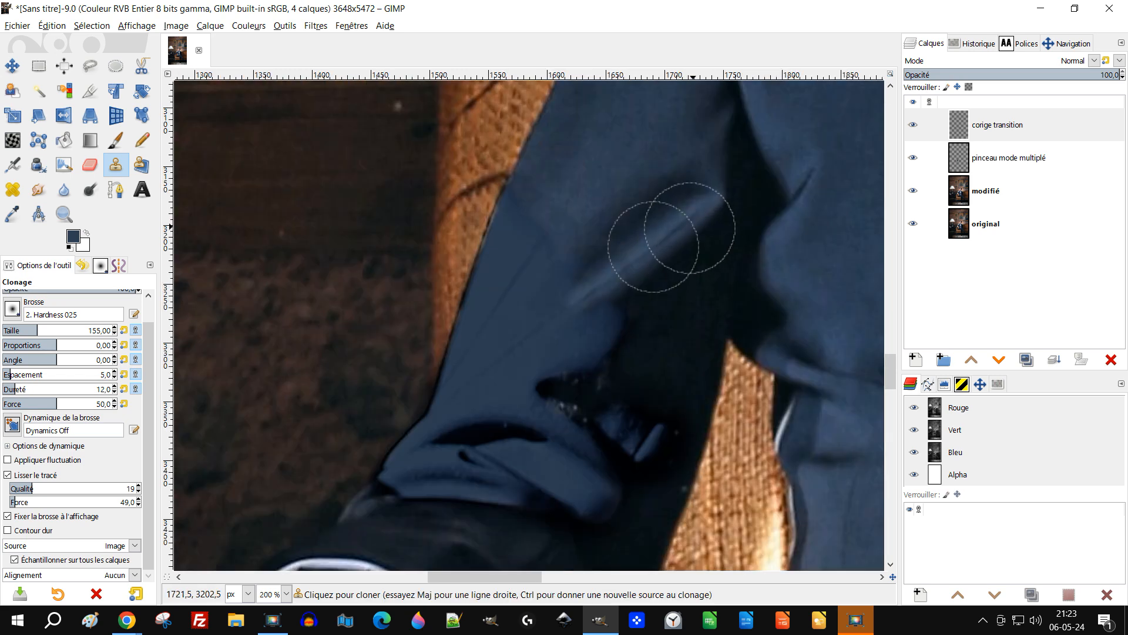
scroll(519, 249, "up", 2, "ctrl")
scroll(528, 180, "down", 2, "ctrl")
scroll(592, 245, "up", 1, "ctrl")
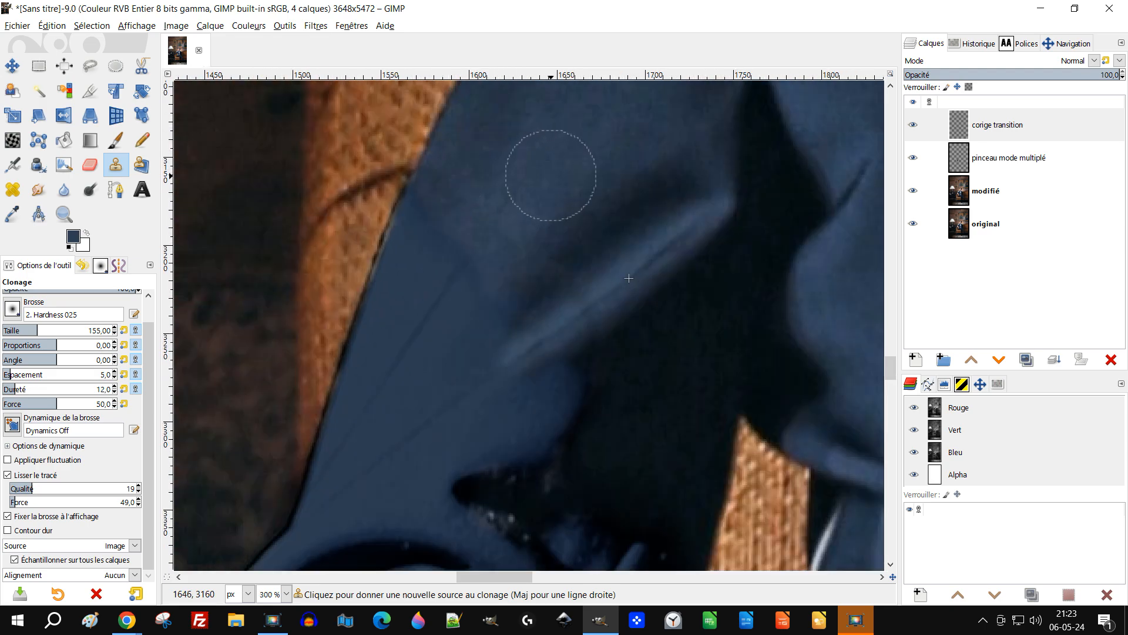
left_click(560, 158, "ctrl")
mouse_move(460, 275)
left_mouse_down()
mouse_move(428, 290)
mouse_move(428, 316)
mouse_move(382, 398)
left_mouse_up()
scroll(341, 434, "up", 2, "ctrl")
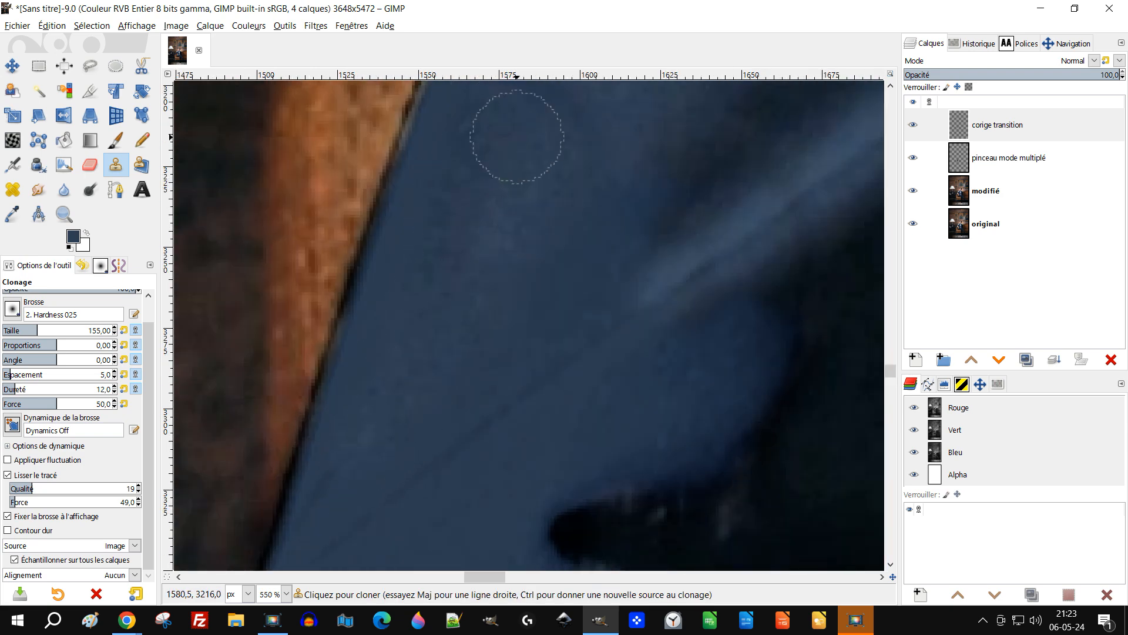
Clone fabric from the upper sleeve over the uneven patch beside the lower end of the bright fold.
scroll(588, 118, "down", 3, "ctrl")
scroll(575, 141, "up", 2, "ctrl")
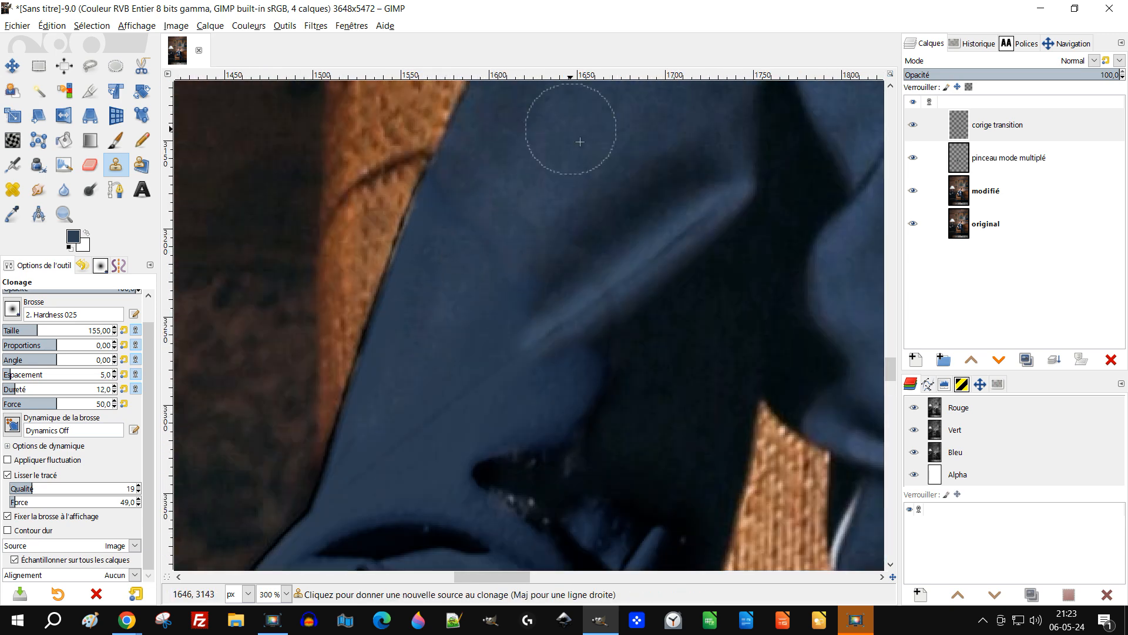
left_click(529, 131, "ctrl")
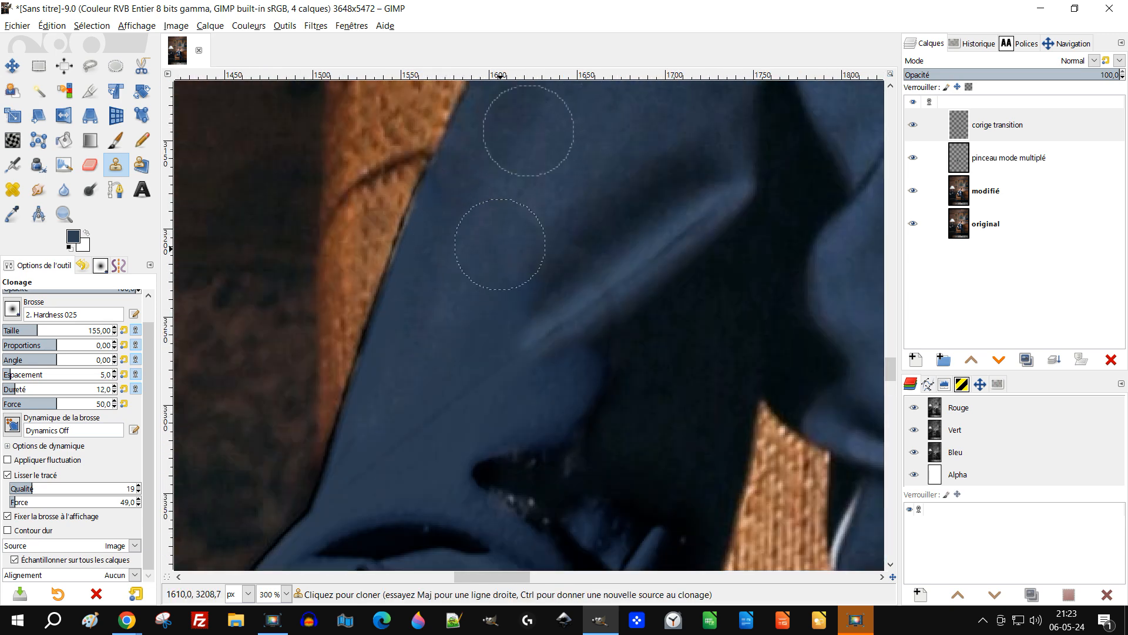
left_click_drag(520, 307, 490, 330)
scroll(651, 235, "down", 2, "ctrl")
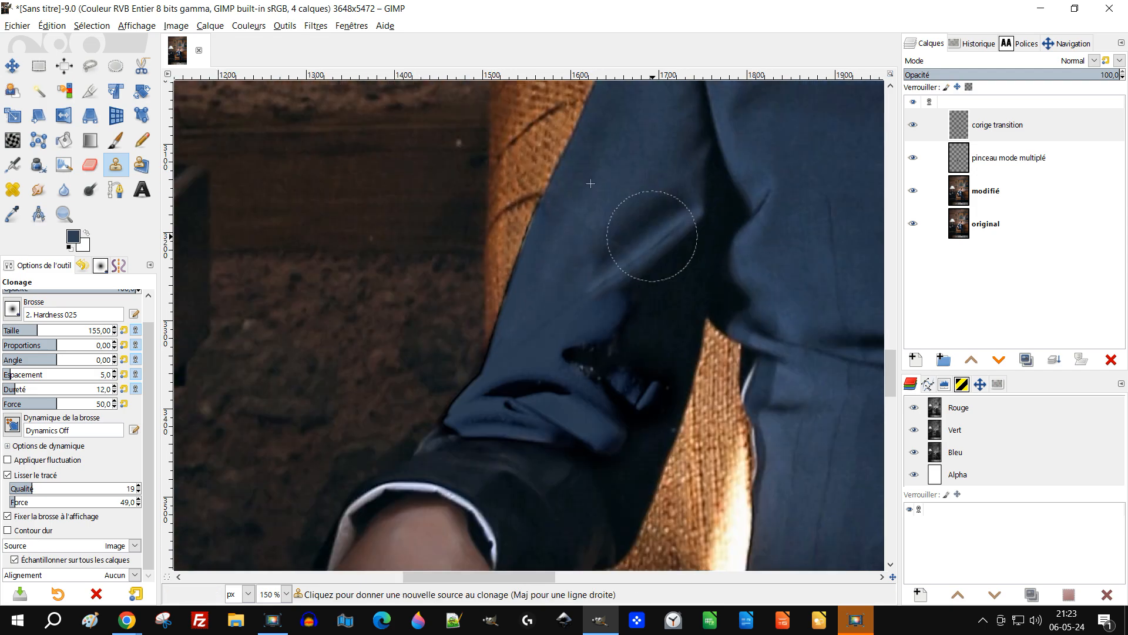
Clone dark shadow fabric over the light specks in the gap above the cuff folds.
scroll(654, 241, "down", 1)
scroll(666, 276, "up", 3, "ctrl")
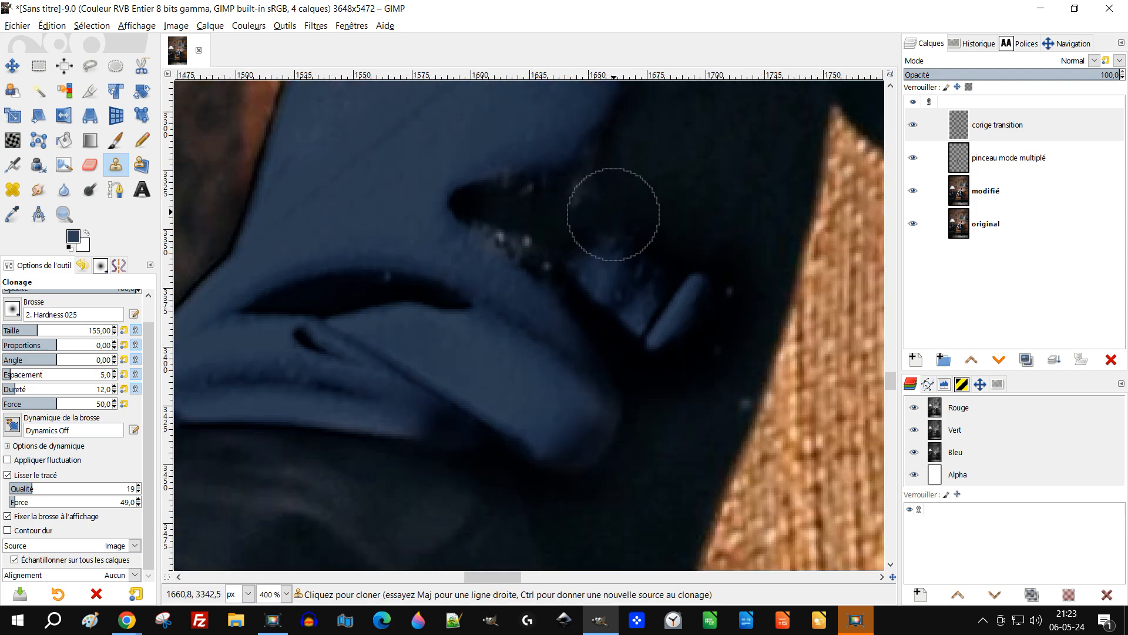
left_click_drag(531, 299, 492, 335)
left_click_drag(556, 240, 518, 328)
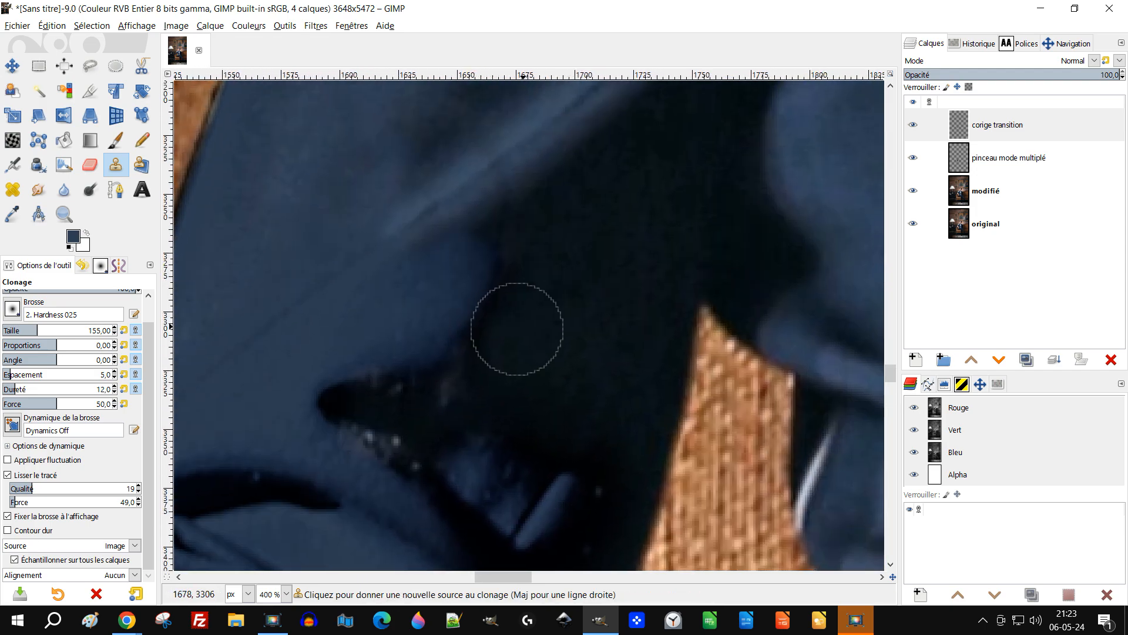
left_click(607, 222, "ctrl")
left_click_drag(384, 449, 407, 462)
left_click(372, 436)
left_click(445, 404)
scroll(474, 372, "down", 3)
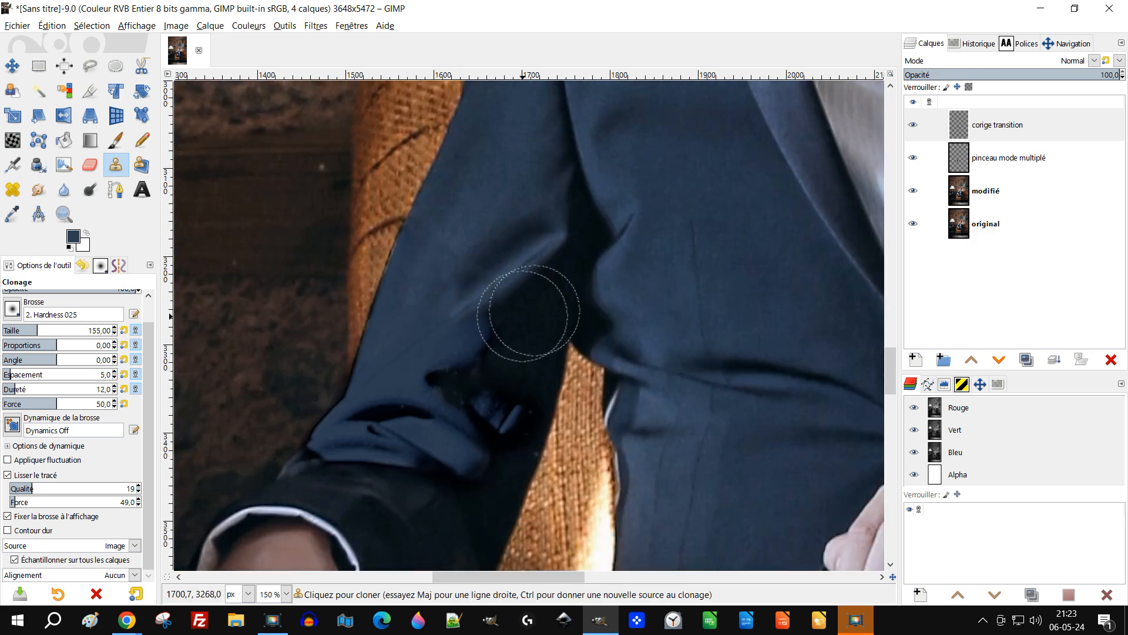
Clone along the bright fold and its shadowed lower edge to blend the fold evenly into the dark fabric.
scroll(559, 347, "up", 1)
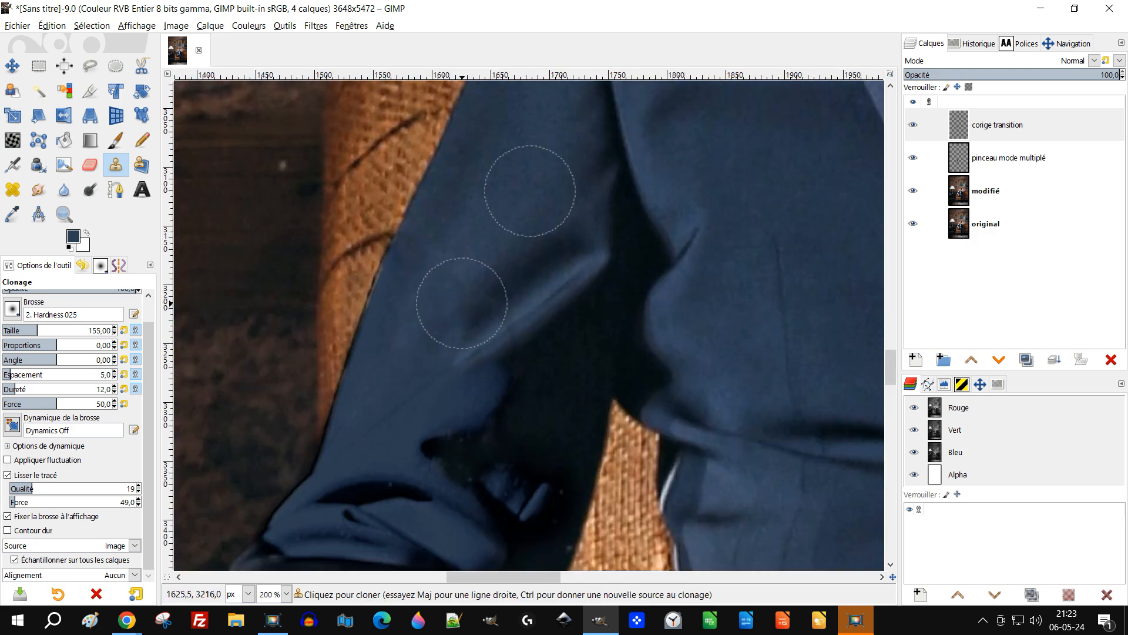
scroll(514, 288, "up", 1)
left_click(584, 272, "ctrl")
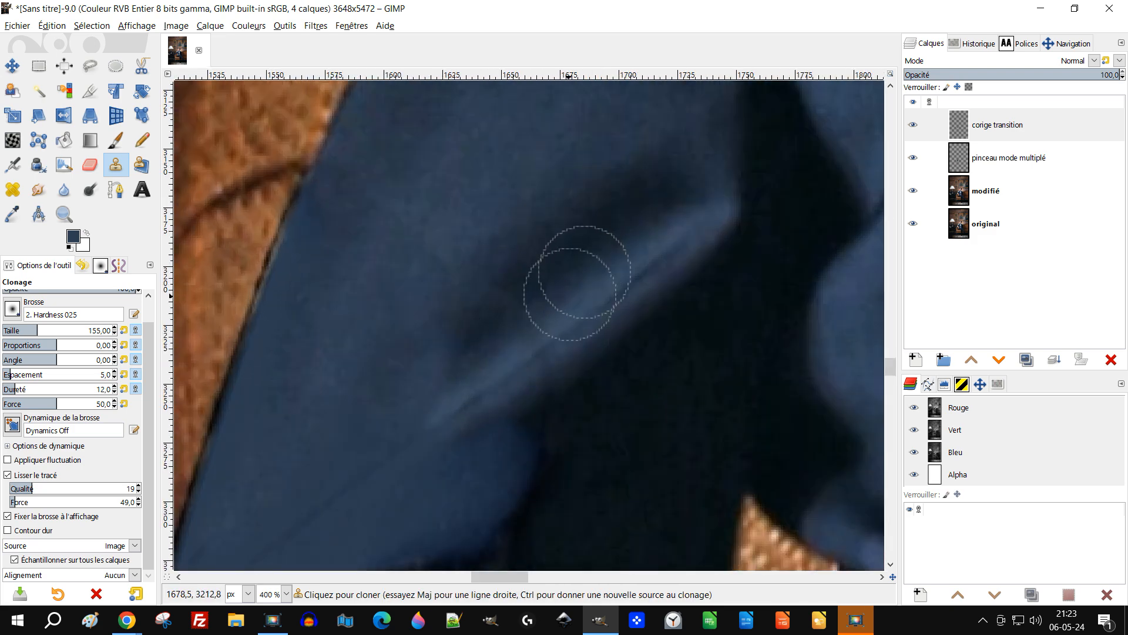
scroll(582, 254, "up", 1)
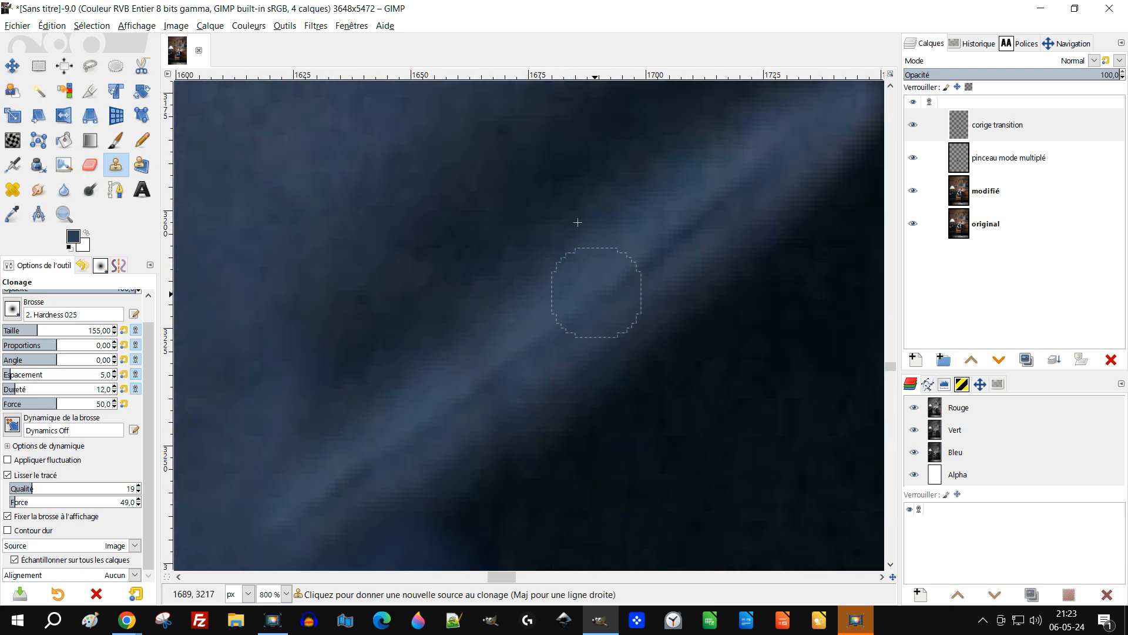
left_click(634, 274, "ctrl")
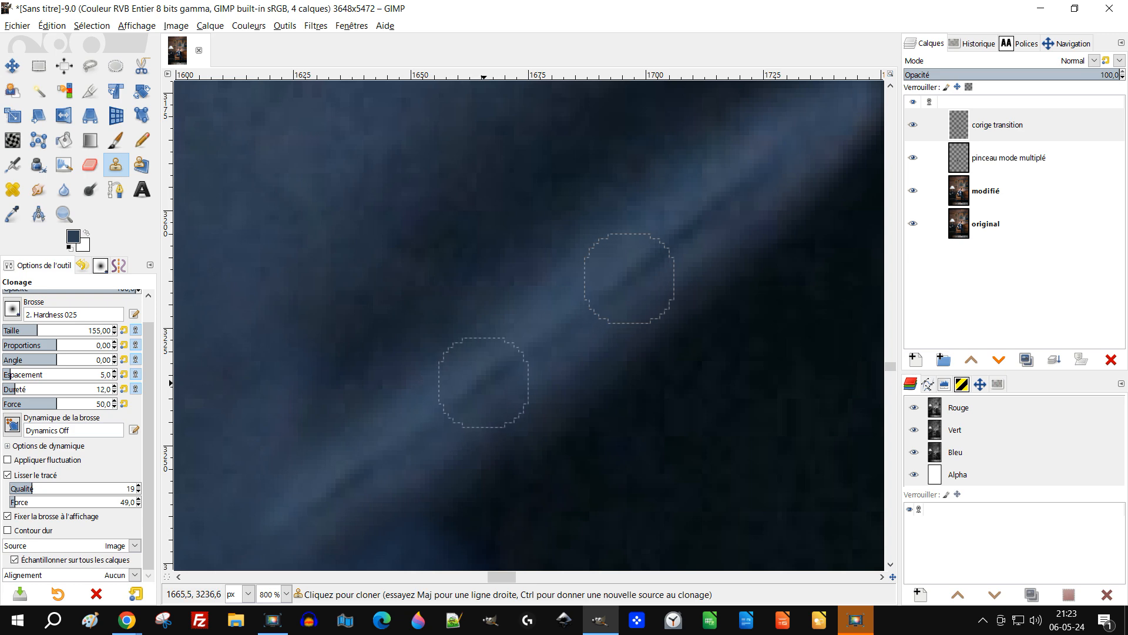
left_click(634, 349, "ctrl")
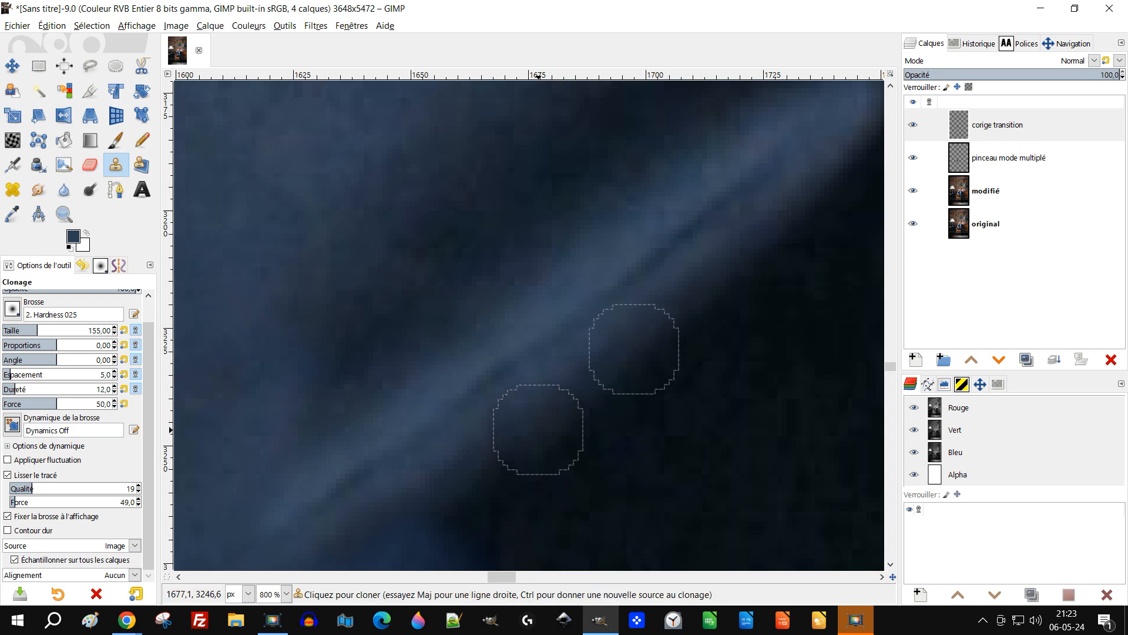
mouse_move(532, 430)
left_mouse_down()
mouse_move(511, 420)
mouse_move(523, 398)
left_mouse_up()
scroll(514, 221, "down", 3)
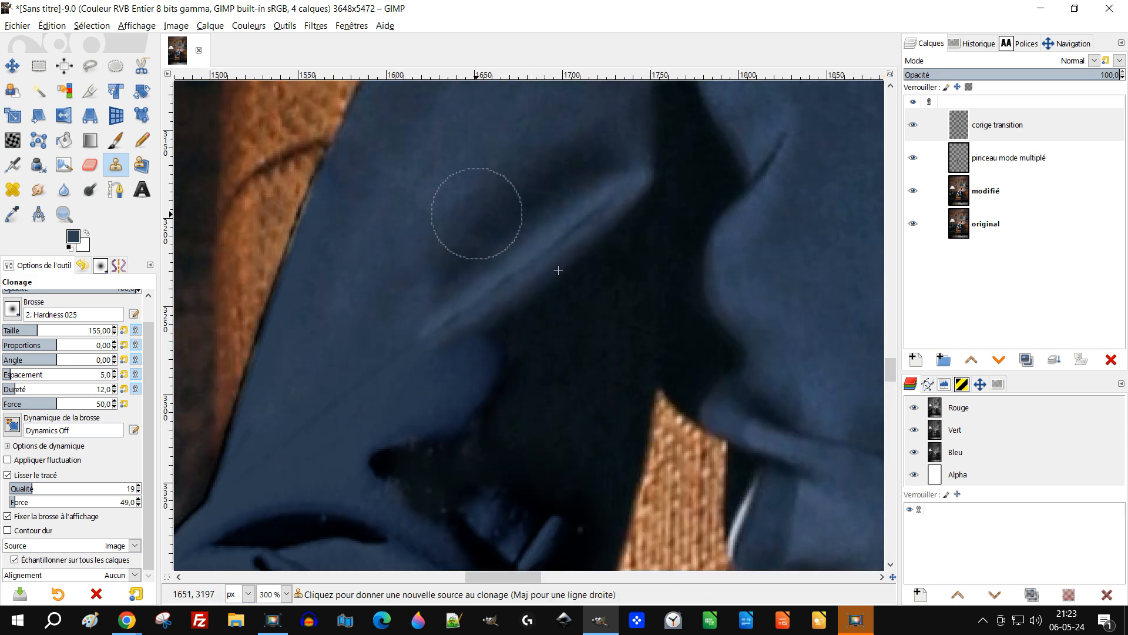
Clone neighbouring jacket fabric over the remaining uneven tones above the bright fold and near the sleeve's outer edge.
scroll(474, 201, "up", 3)
scroll(507, 178, "down", 2)
left_click(497, 170, "ctrl")
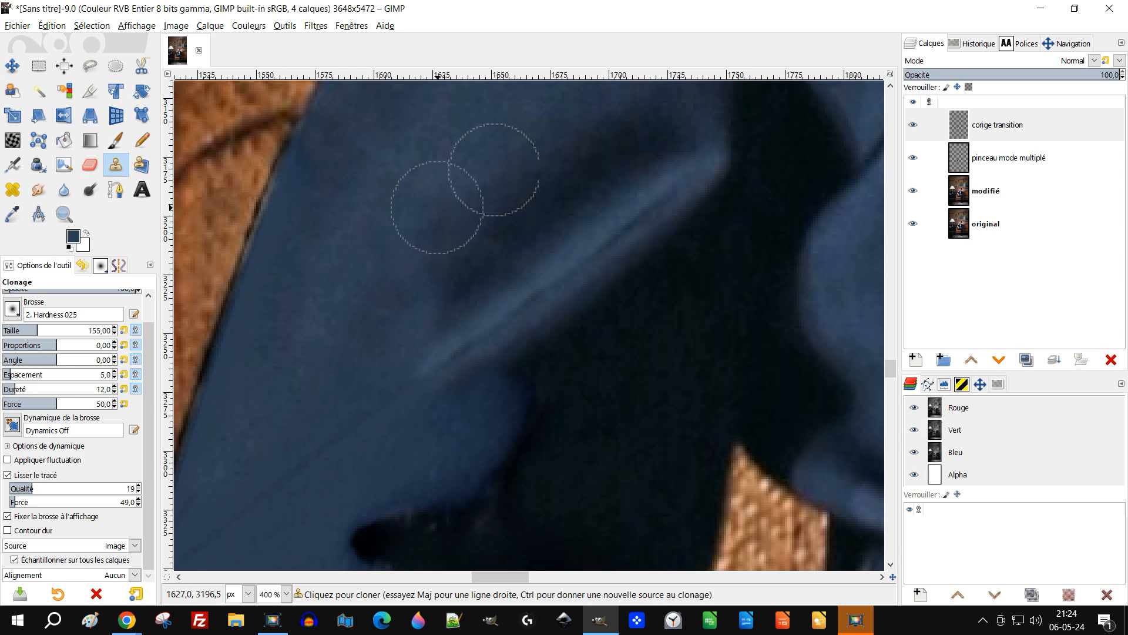
scroll(500, 171, "down", 1)
scroll(500, 172, "up", 2)
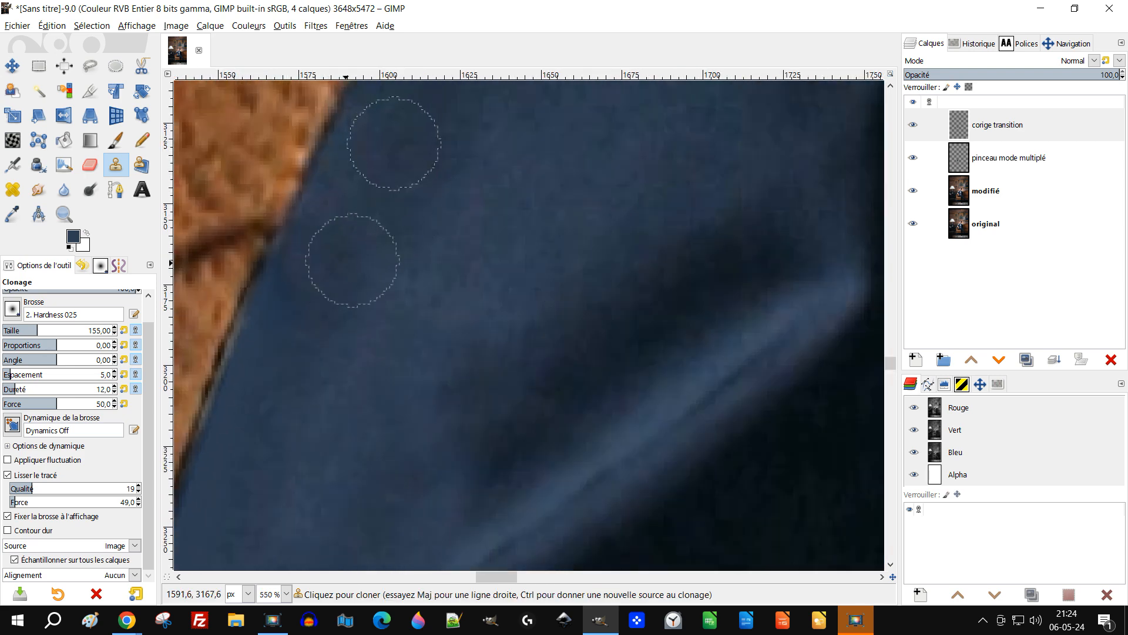
Clone wicker texture over the dark outline along the sleeve's outer edge, below the curved dark strand of the chair.
scroll(451, 309, "down", 4)
scroll(451, 308, "up", 4)
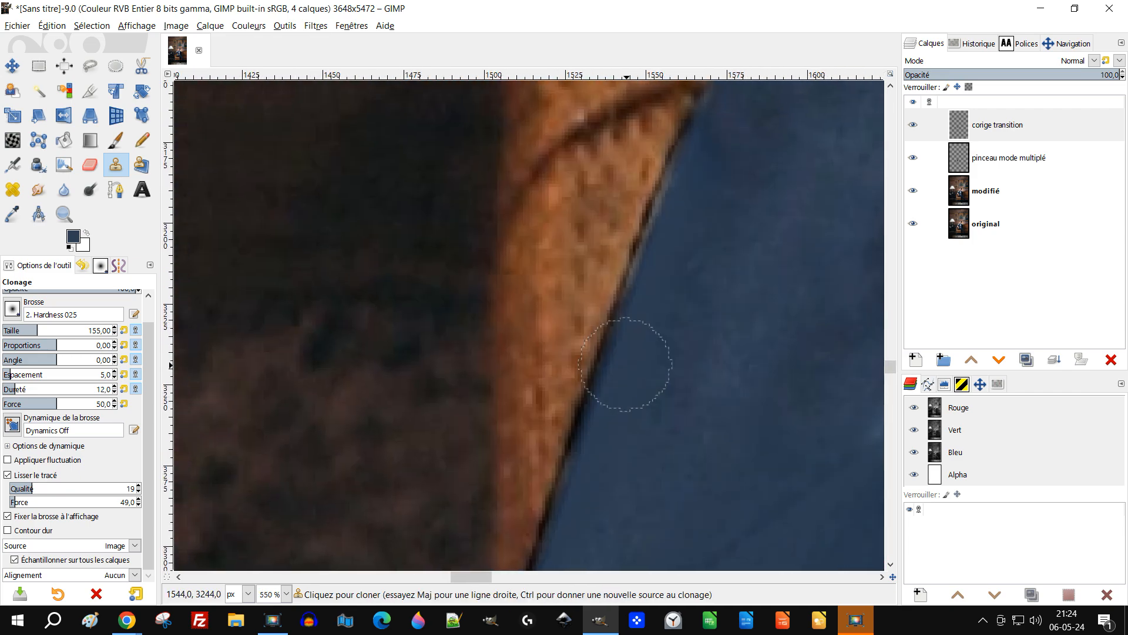
scroll(576, 292, "up", 1)
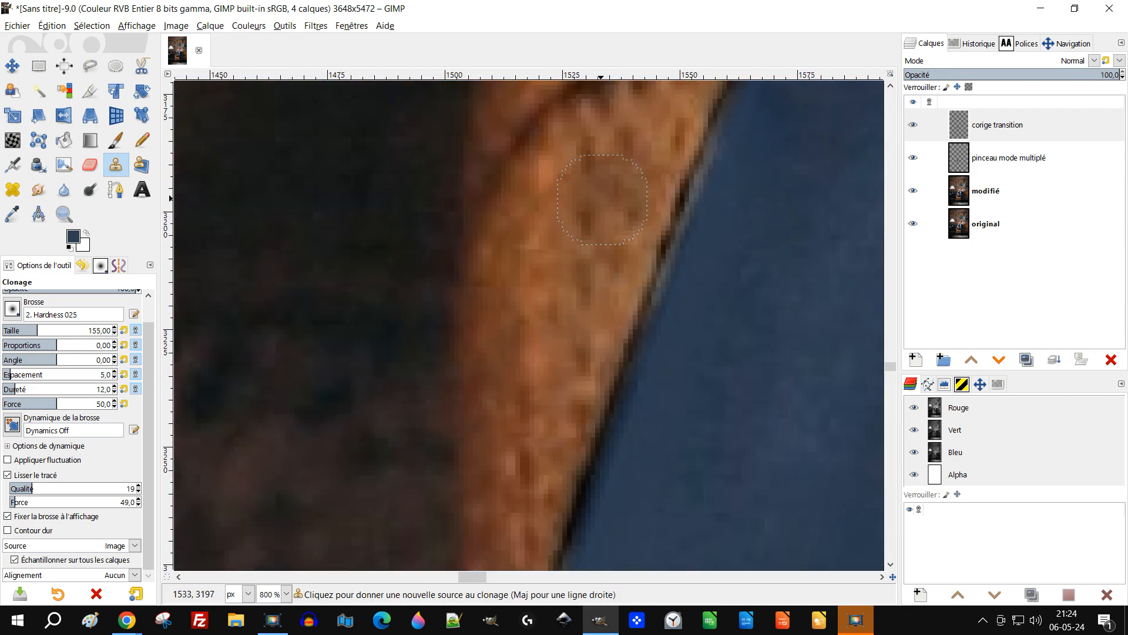
left_click(583, 185, "ctrl")
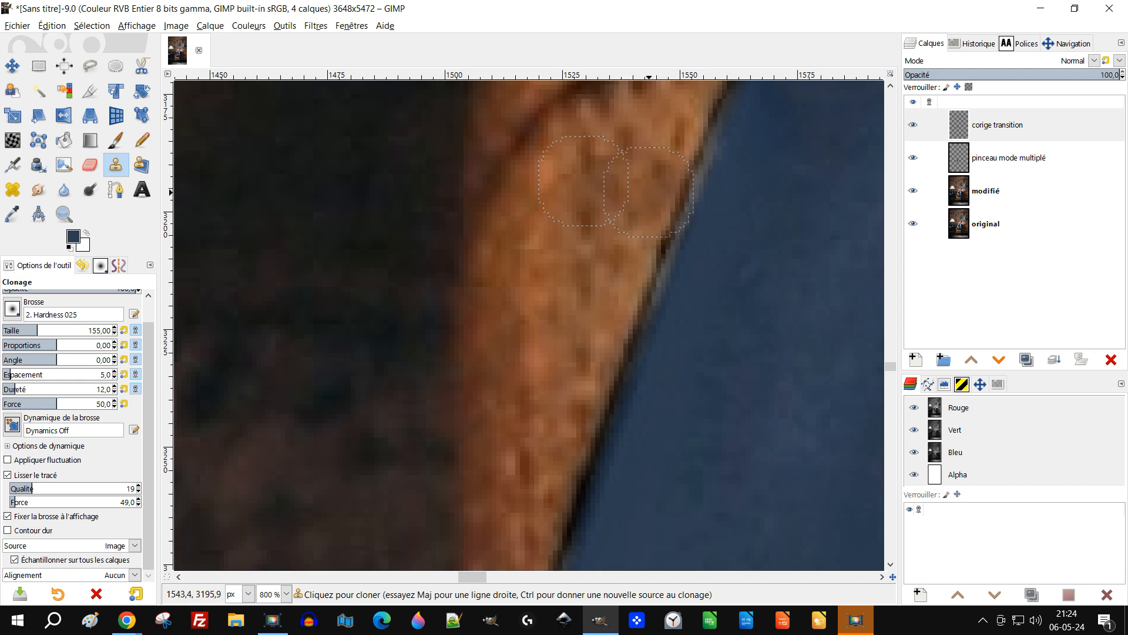
left_click_drag(639, 214, 637, 225)
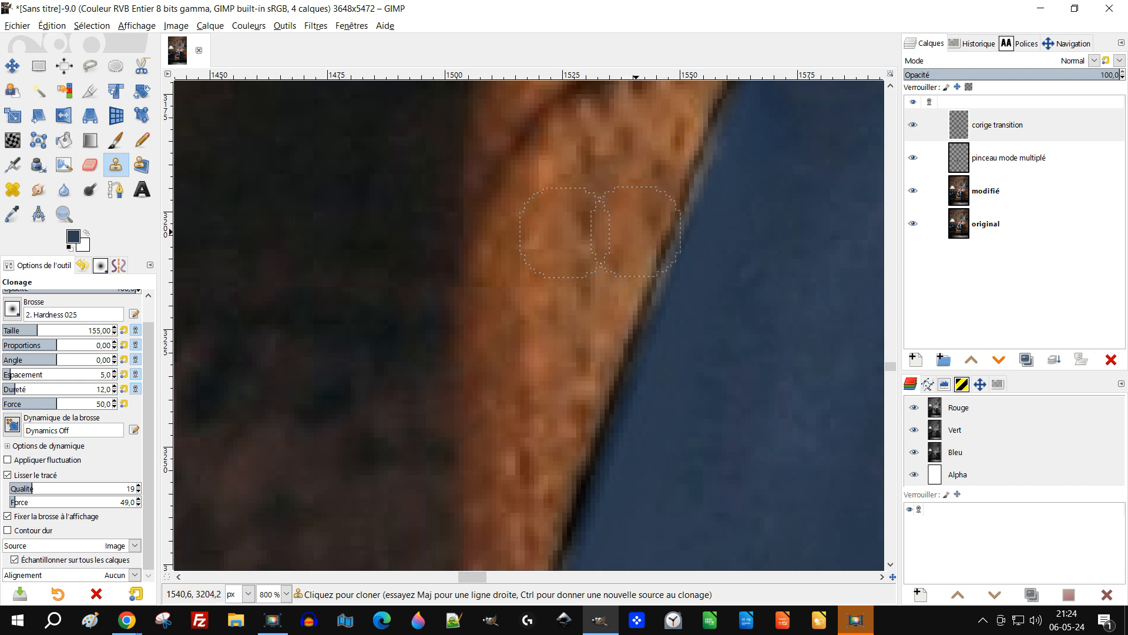
mouse_move(605, 311)
left_mouse_down()
mouse_move(585, 386)
mouse_move(597, 336)
left_mouse_up()
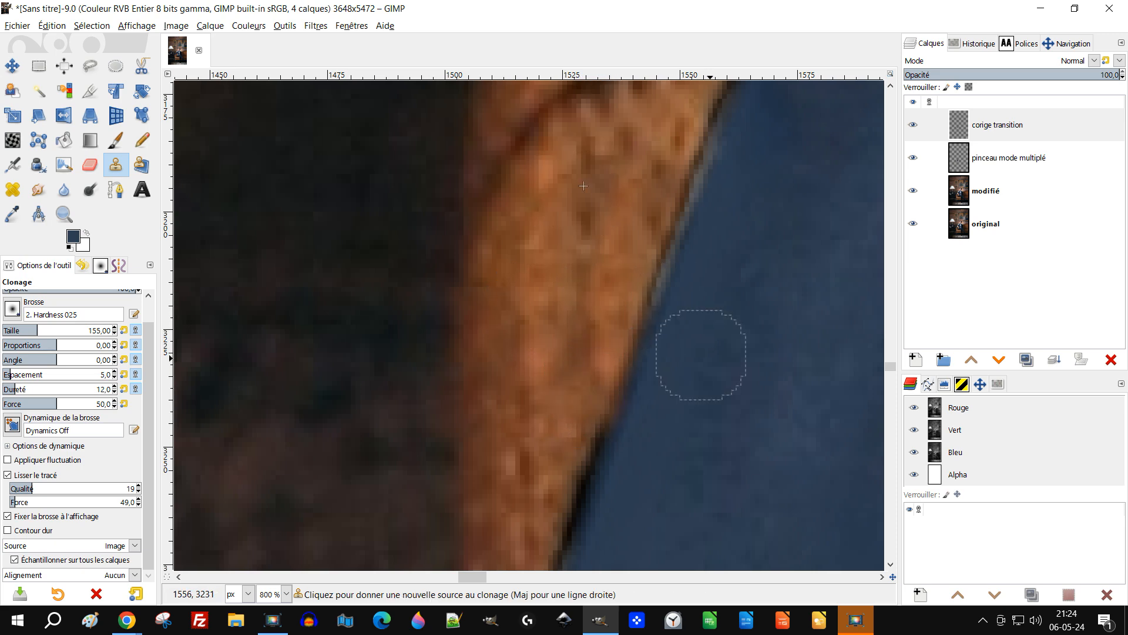
Clone wicker texture down the narrowing chair strip to cover the remaining dark line beside the lower sleeve.
scroll(688, 290, "down", 3)
scroll(754, 347, "up", 2)
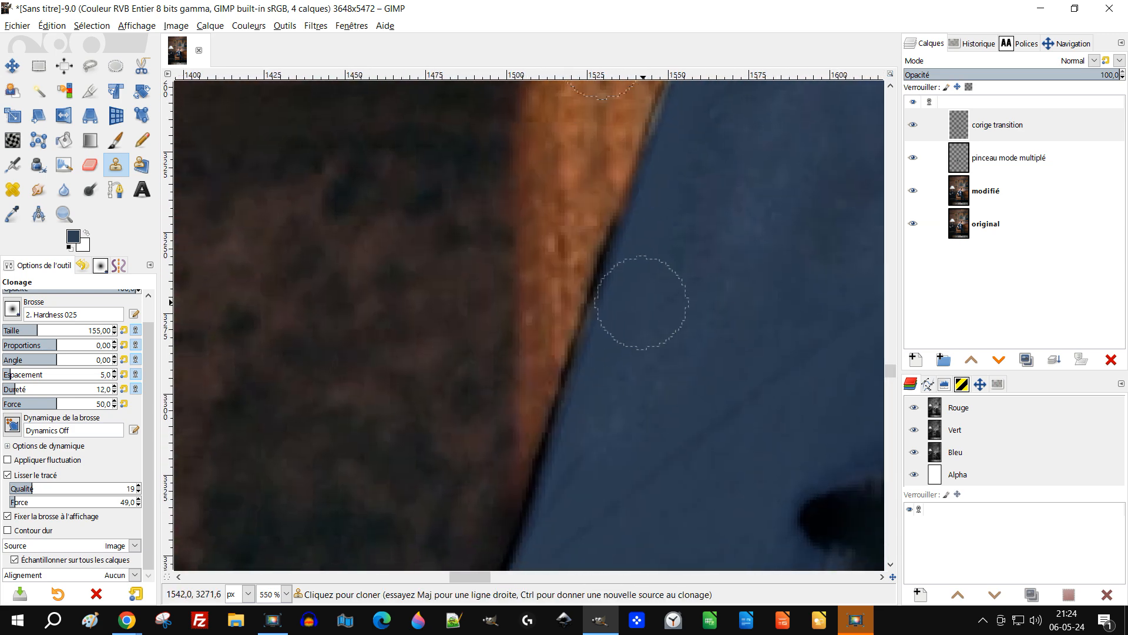
scroll(553, 238, "up", 3)
left_click(590, 190, "ctrl")
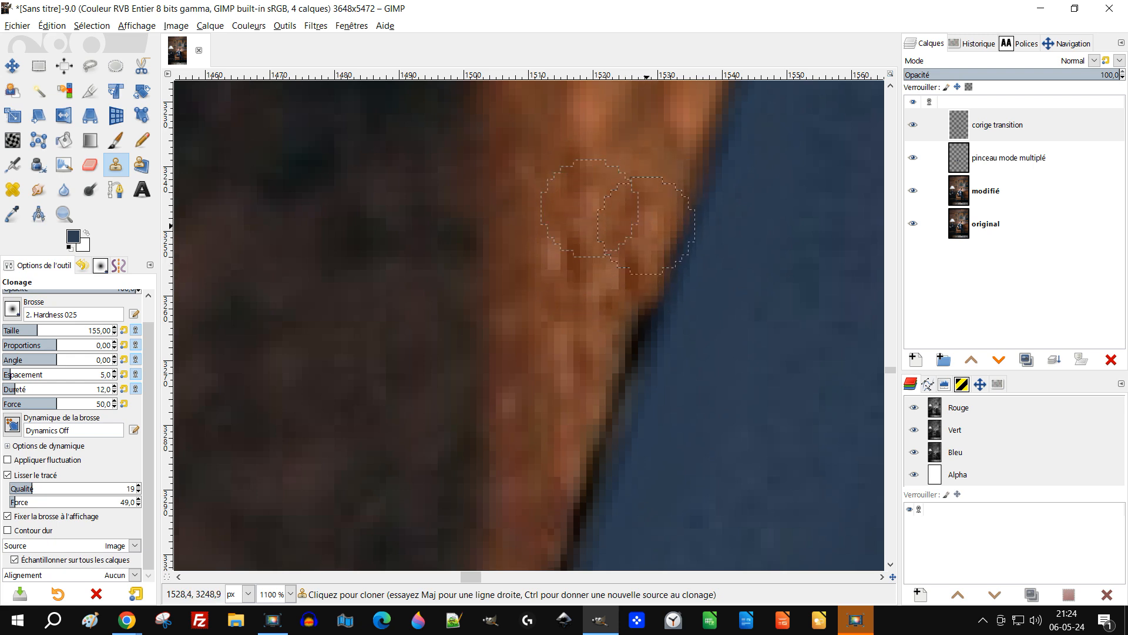
mouse_move(615, 308)
left_mouse_down()
mouse_move(594, 371)
mouse_move(609, 338)
left_mouse_up()
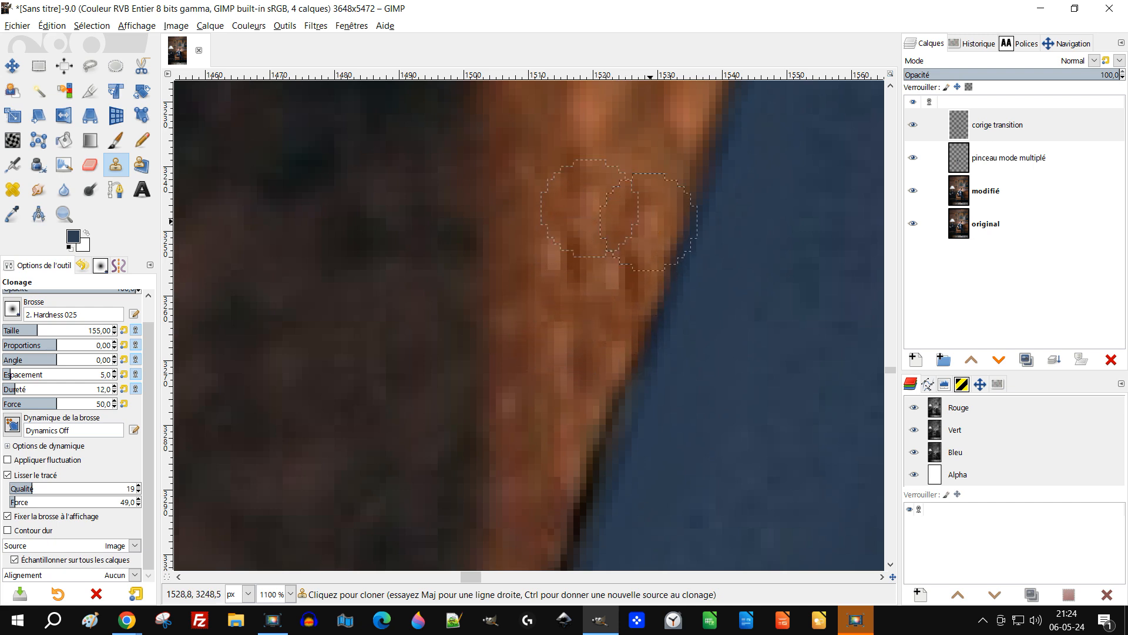
left_click_drag(676, 158, 700, 86)
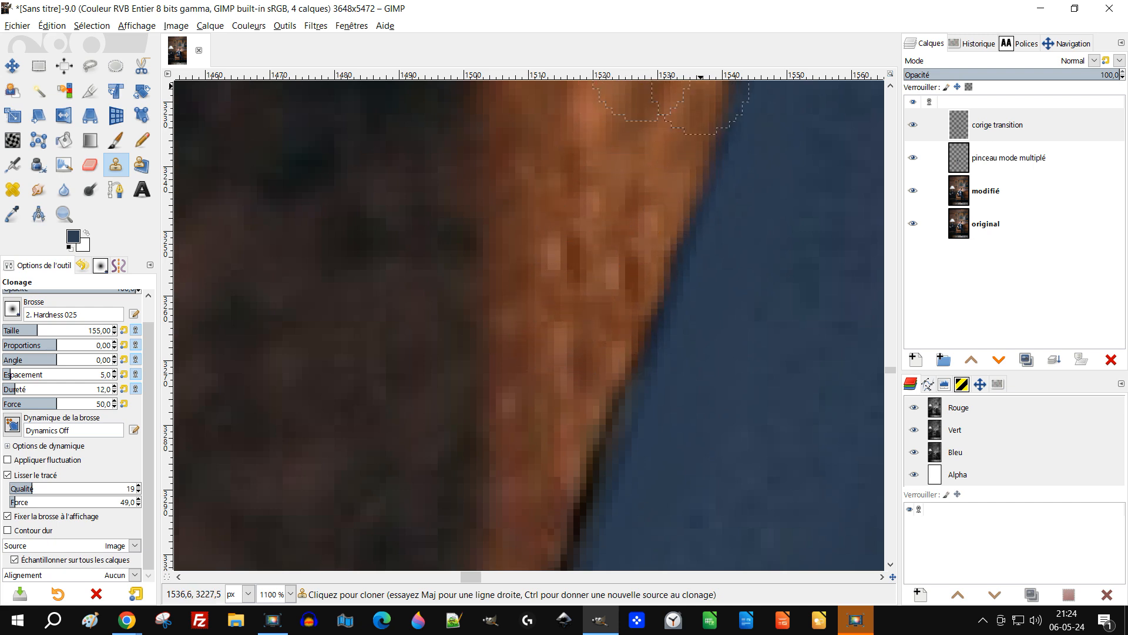
mouse_move(629, 324)
left_mouse_down()
mouse_move(622, 334)
mouse_move(647, 254)
left_mouse_up()
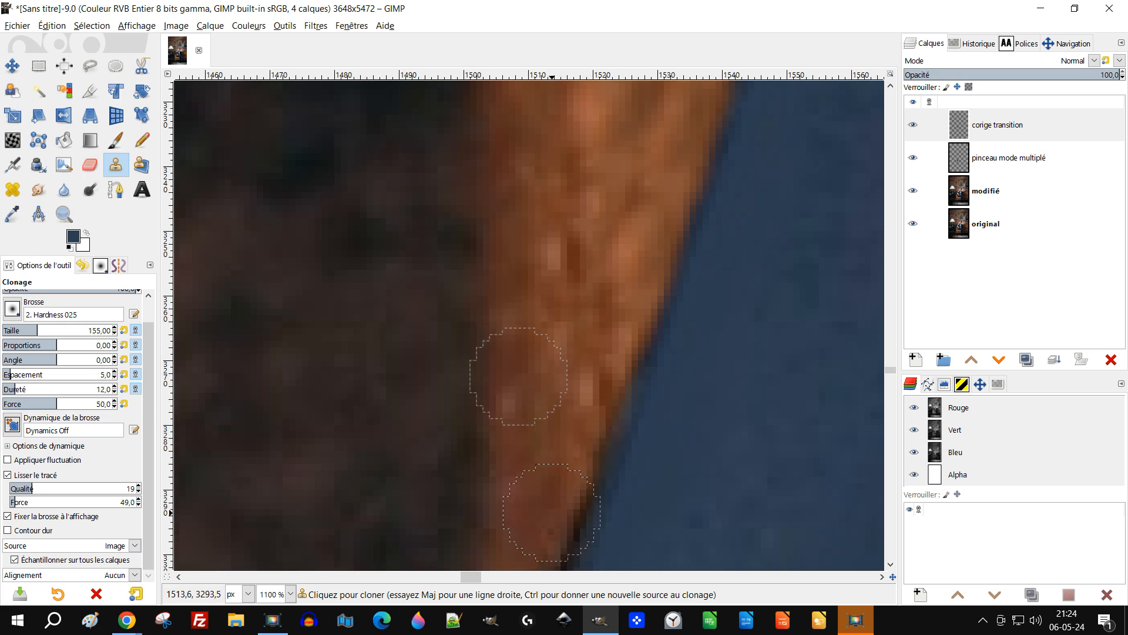
Clone wicker over the dark edge directly beneath the curved strand and even out the texture beside the sleeve.
scroll(753, 241, "down", 3)
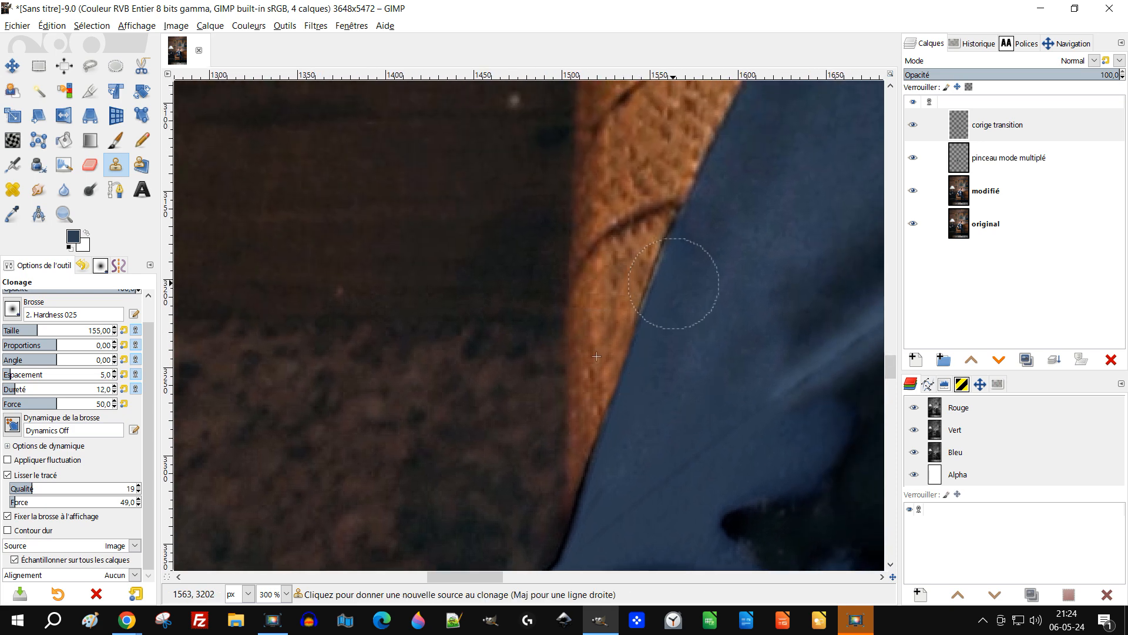
scroll(532, 417, "up", 2)
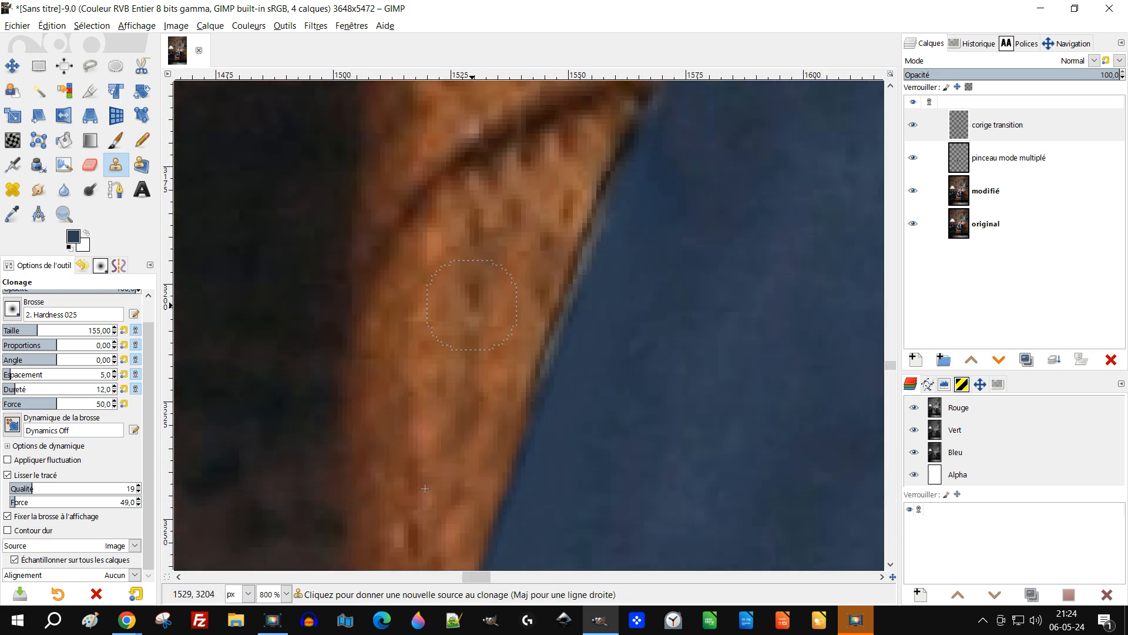
left_click(471, 305, "ctrl")
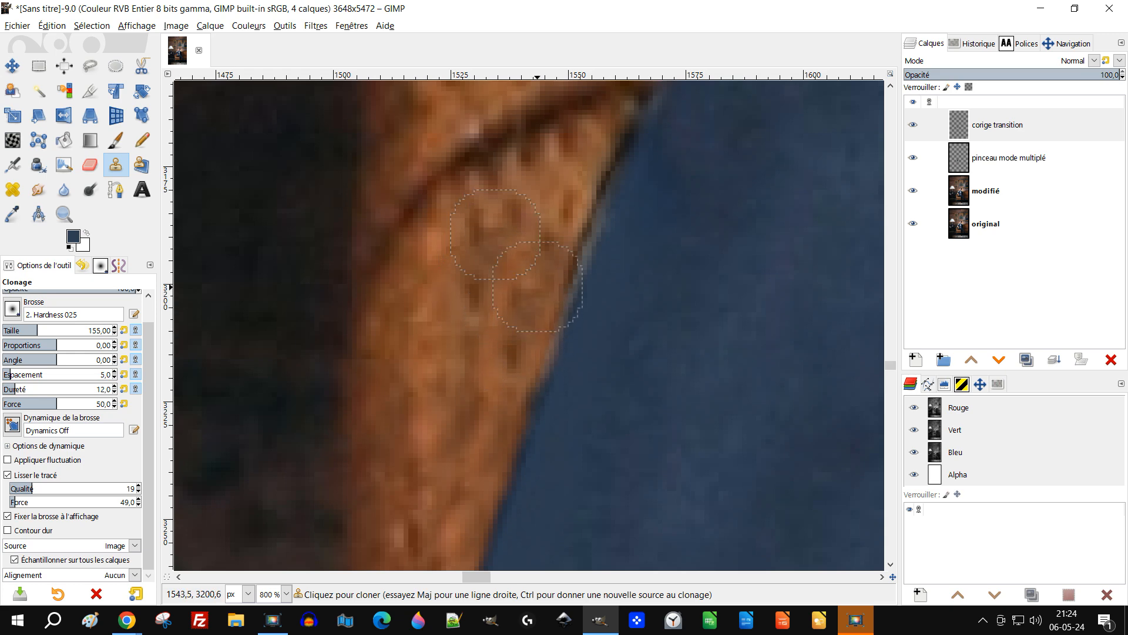
left_click(558, 235)
left_click_drag(564, 223, 601, 140)
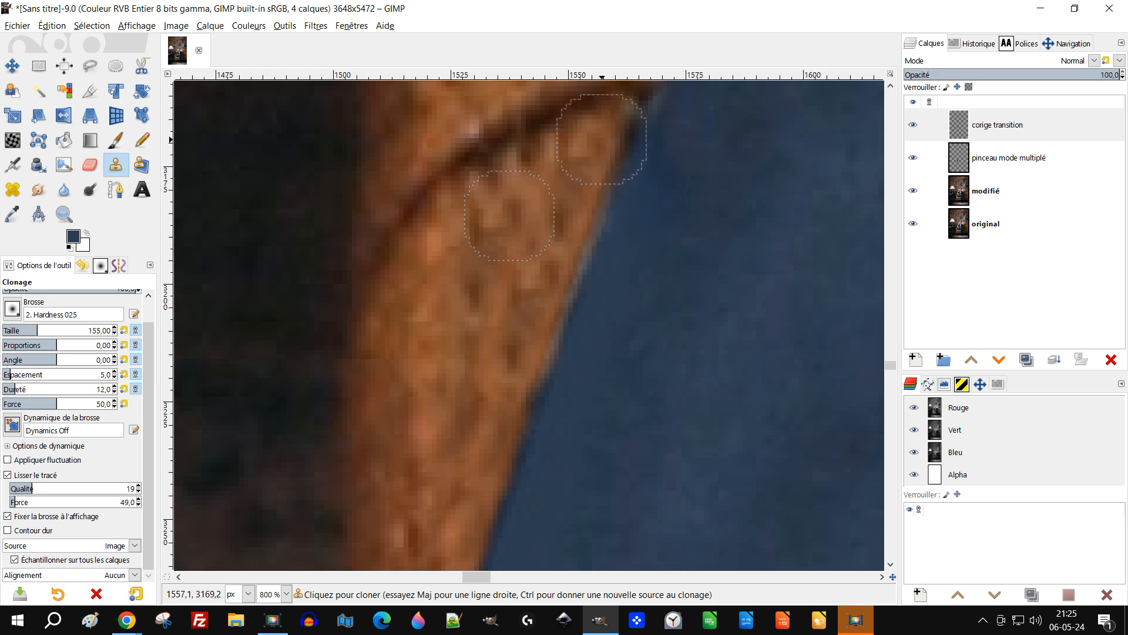
key("ctrl")
left_click(438, 384, "ctrl")
left_click_drag(504, 391, 512, 370)
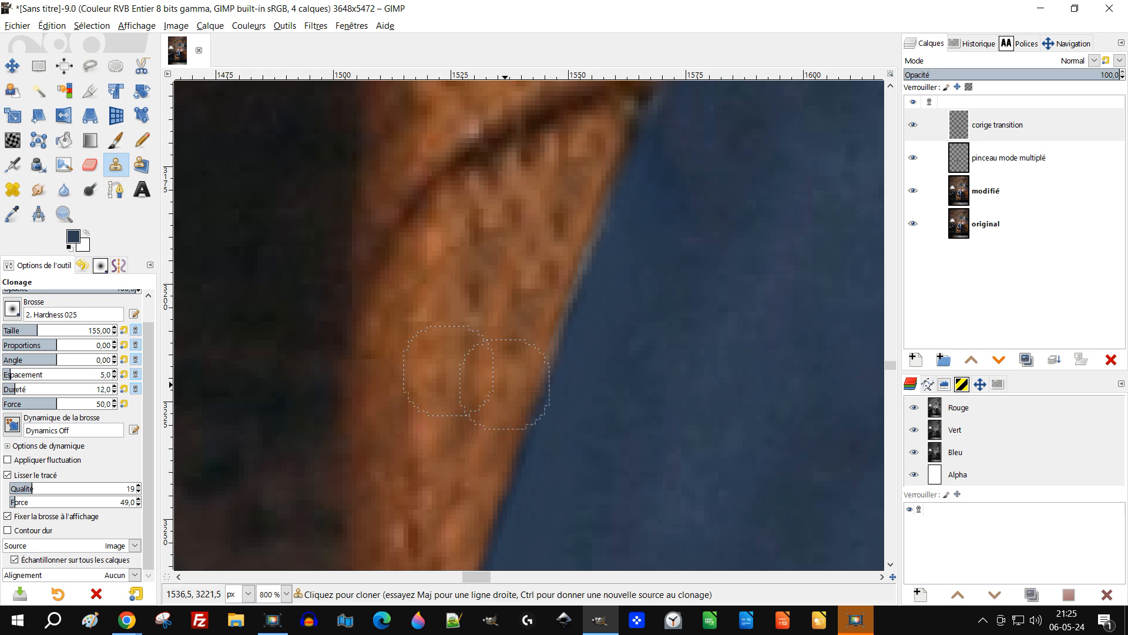
Clone blue jacket fabric down the sleeve's outer edge to smooth its border with the wicker chair.
scroll(554, 347, "down", 4)
scroll(566, 321, "up", 4)
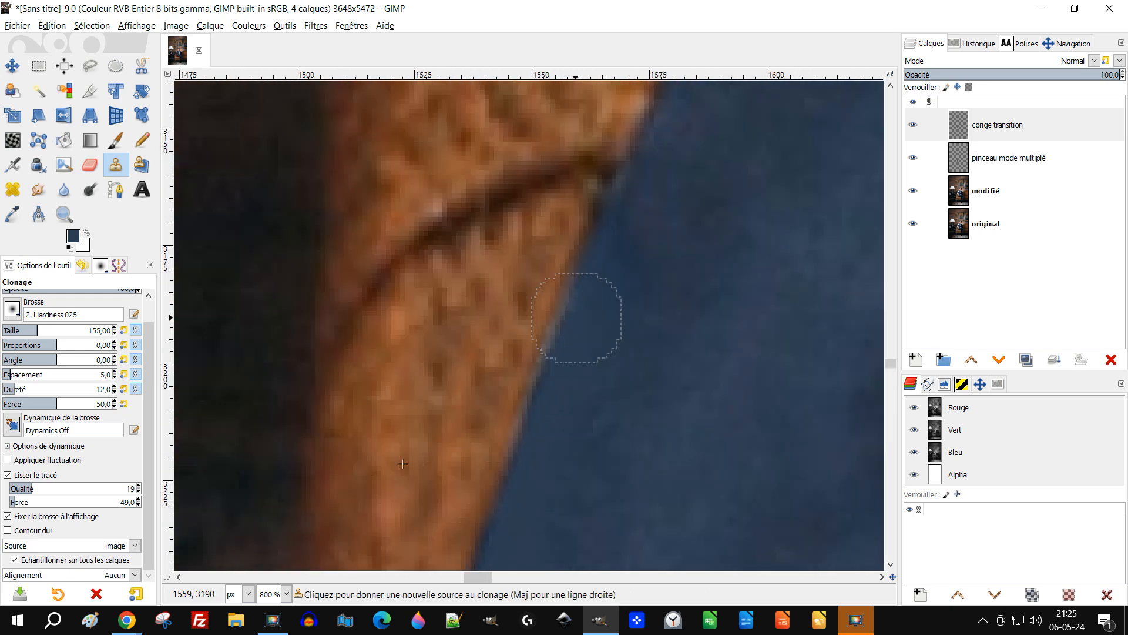
left_click(670, 346, "ctrl")
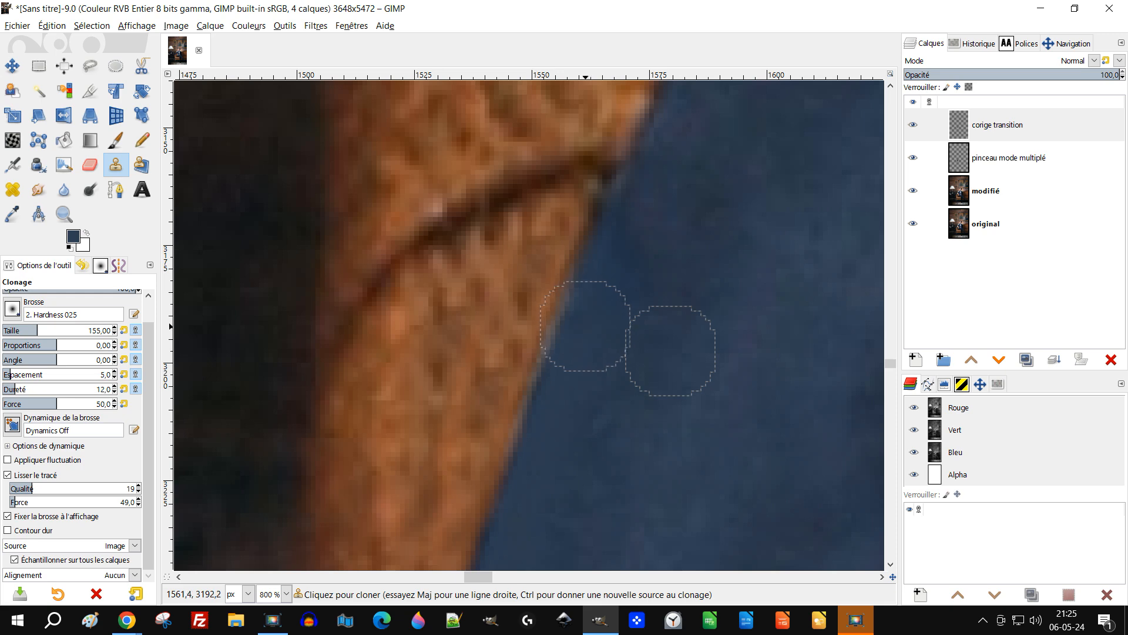
mouse_move(589, 321)
left_mouse_down()
mouse_move(577, 353)
mouse_move(573, 333)
mouse_move(540, 432)
mouse_move(604, 271)
mouse_move(504, 544)
left_mouse_up()
Clone jacket fabric around the sleeve's bright fold and the area below it to even out the tones.
scroll(606, 357, "down", 5)
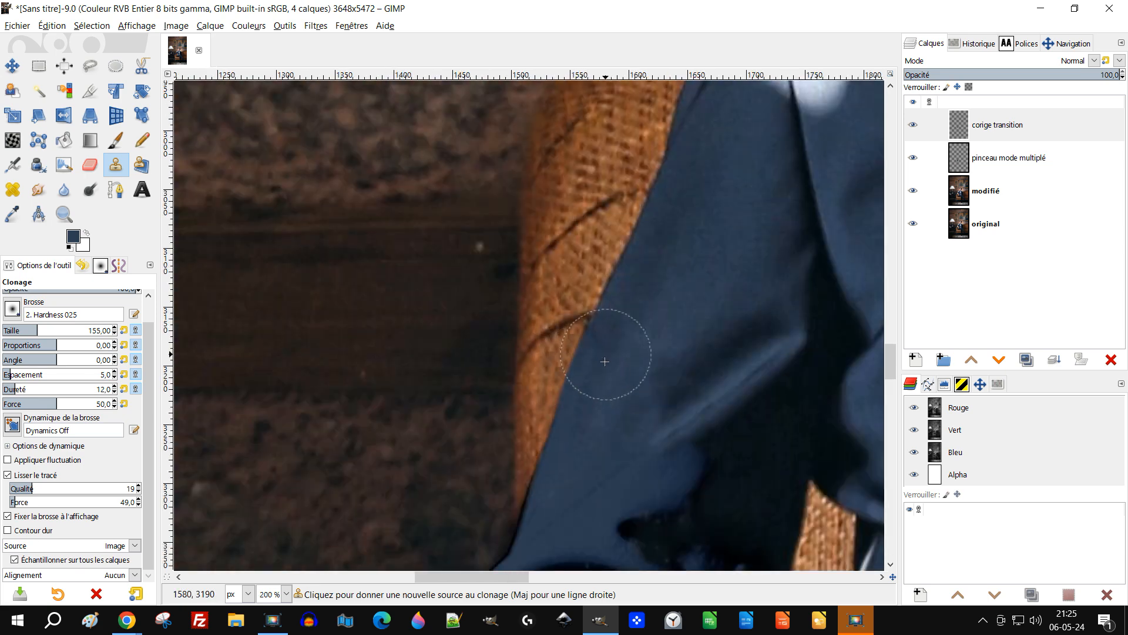
mouse_move(699, 351)
left_mouse_down()
mouse_move(589, 372)
mouse_move(596, 355)
mouse_move(680, 365)
mouse_move(713, 295)
mouse_move(710, 242)
mouse_move(809, 99)
left_mouse_up()
scroll(587, 295, "up", 2)
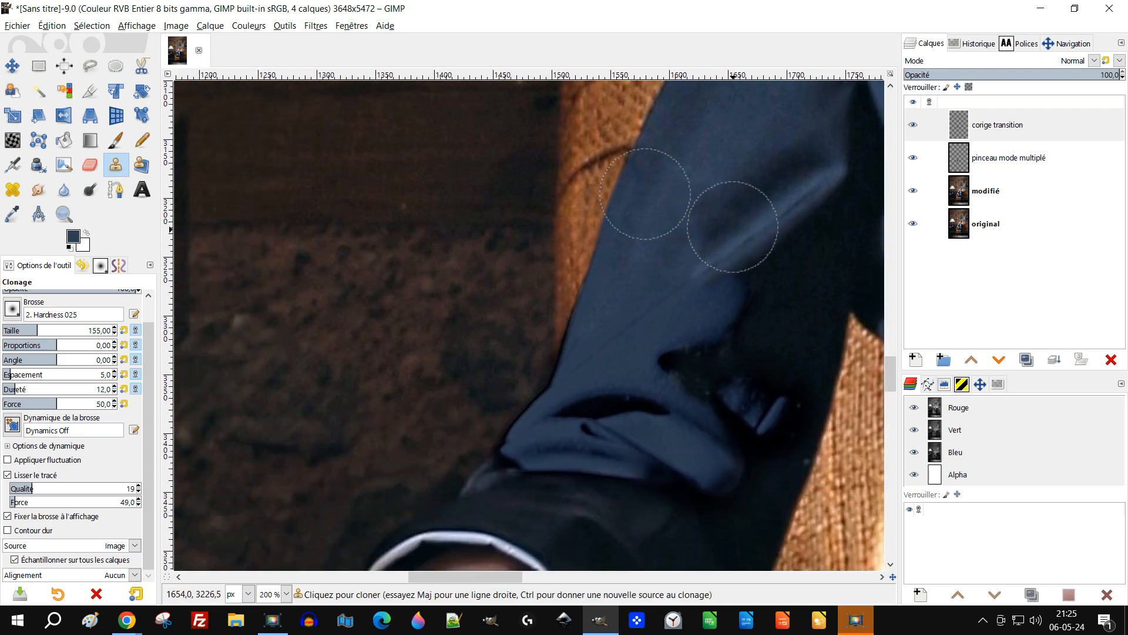
mouse_move(731, 304)
left_mouse_down()
mouse_move(778, 201)
mouse_move(830, 151)
mouse_move(699, 159)
mouse_move(631, 279)
mouse_move(538, 395)
left_mouse_up()
scroll(693, 174, "down", 2)
mouse_move(605, 304)
left_mouse_down()
mouse_move(579, 355)
mouse_move(607, 354)
mouse_move(581, 363)
left_mouse_up()
scroll(543, 276, "up", 1)
left_click_drag(545, 241, 529, 365)
scroll(522, 361, "up", 1)
Rename the topmost layer as "correction transition".
left_click(997, 125)
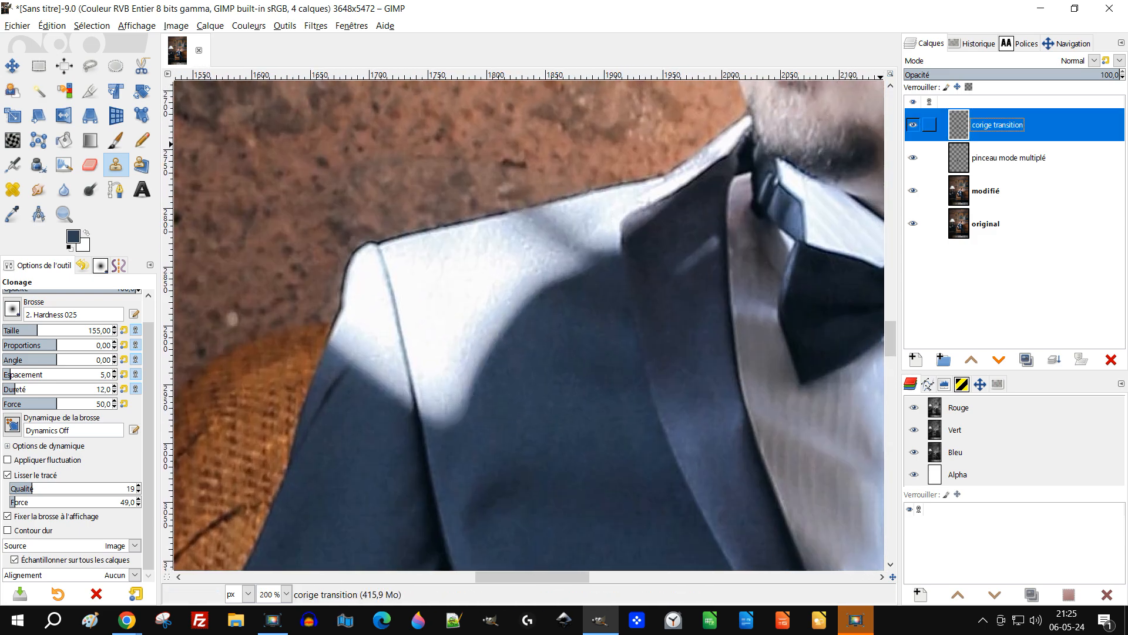
double_click(998, 125)
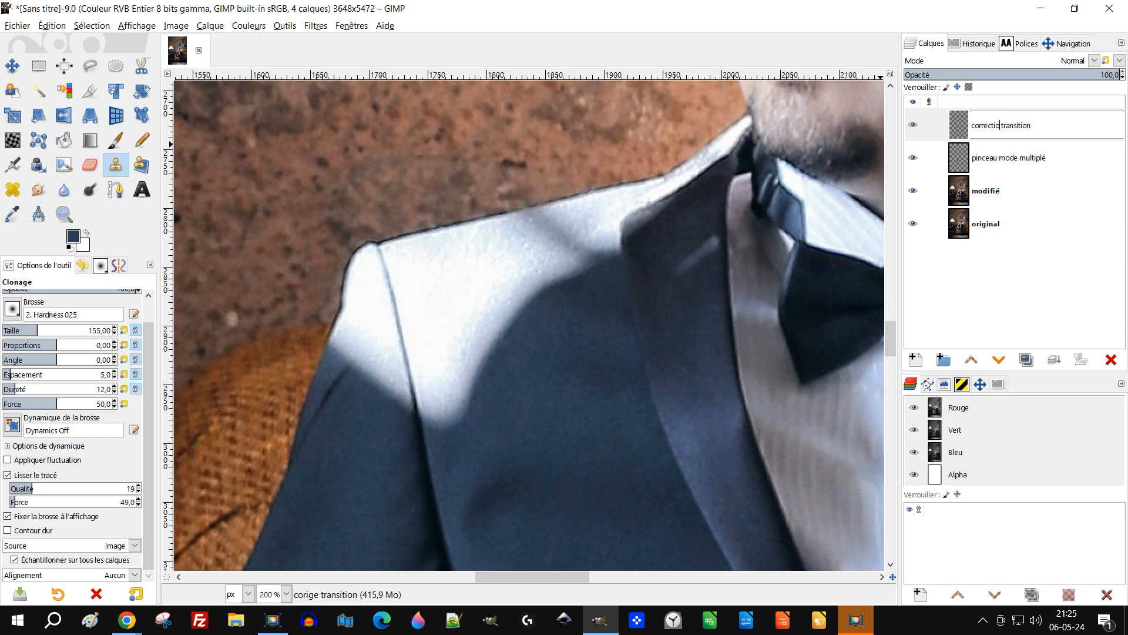
key("Return")
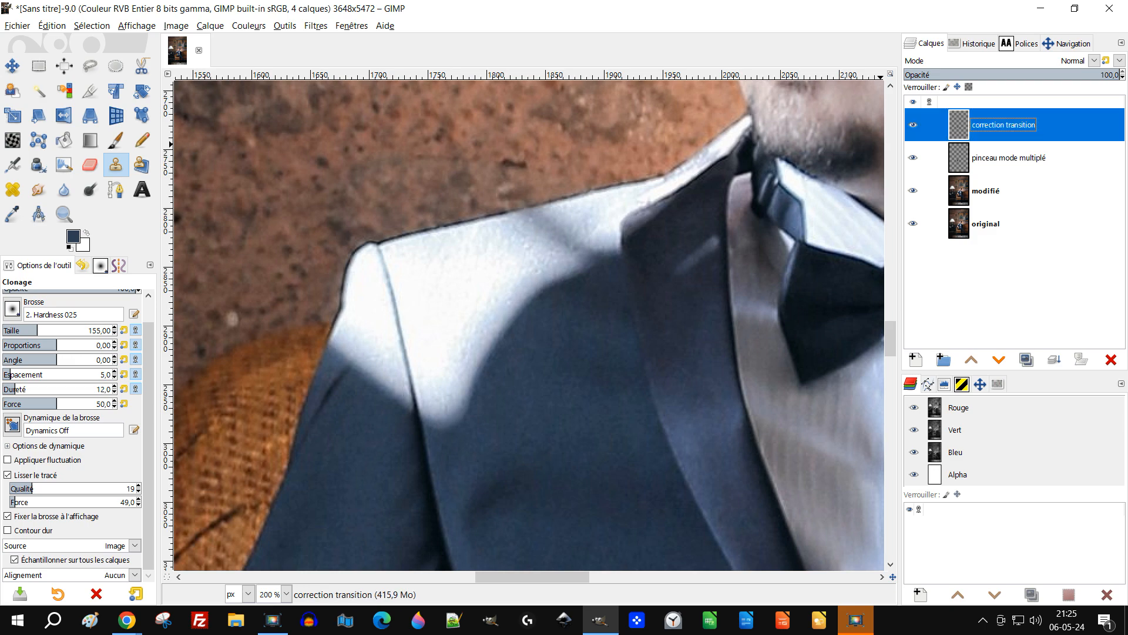
Clone dark chest fabric over the lower edge of the overexposed patch on the jacket's shoulder.
mouse_move(559, 402)
left_mouse_down()
mouse_move(557, 423)
mouse_move(591, 343)
left_mouse_up()
scroll(524, 390, "up", 1)
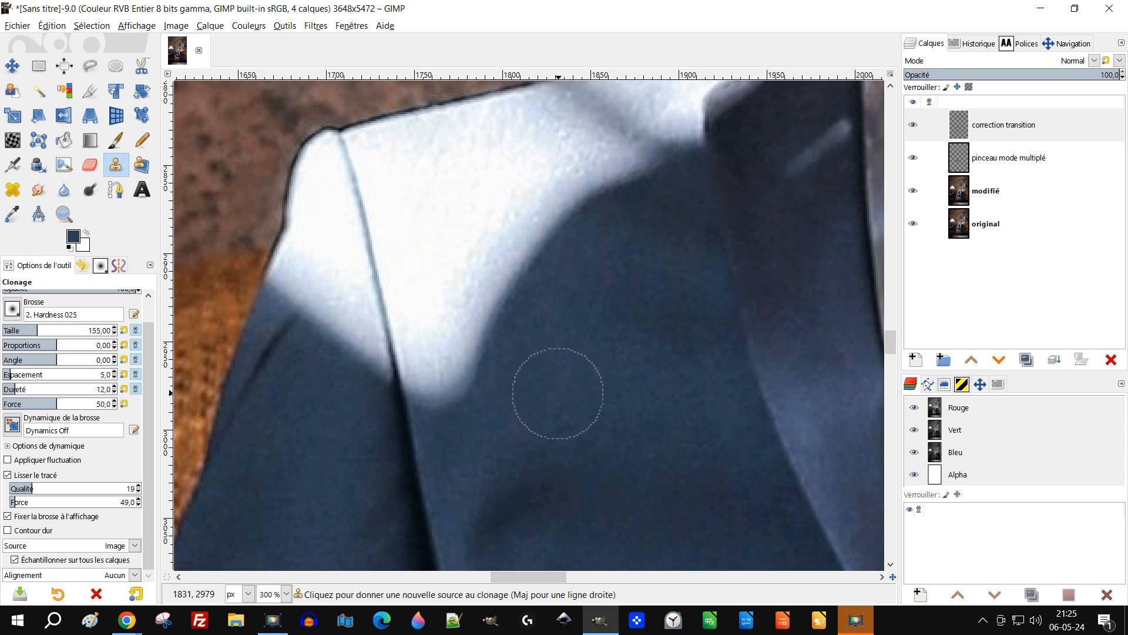
left_click(565, 385, "ctrl")
mouse_move(487, 352)
left_mouse_down()
mouse_move(477, 344)
mouse_move(485, 303)
mouse_move(526, 247)
mouse_move(467, 297)
mouse_move(441, 373)
mouse_move(466, 287)
mouse_move(505, 247)
left_mouse_up()
left_click_drag(557, 294, 549, 345)
left_click(552, 392, "ctrl")
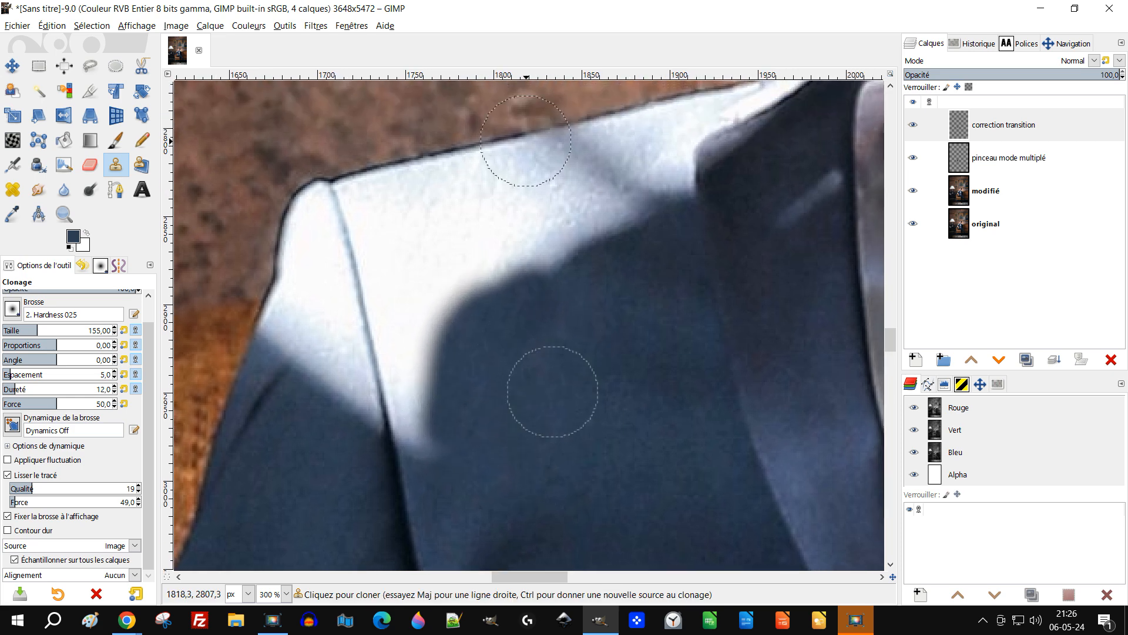
mouse_move(567, 250)
left_mouse_down()
mouse_move(534, 264)
mouse_move(608, 221)
mouse_move(499, 262)
left_mouse_up()
Extend the cloned dark fabric up toward the shoulder line and across toward the sleeve seam.
scroll(537, 372, "down", 2)
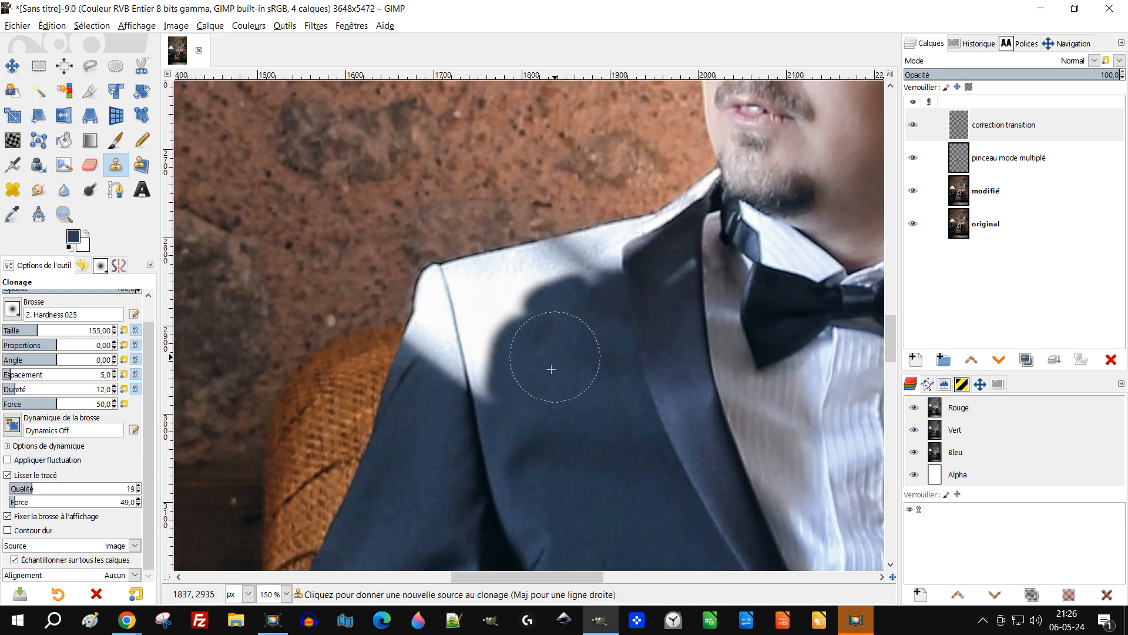
scroll(549, 352, "up", 1)
left_click(550, 370, "ctrl")
mouse_move(491, 288)
left_mouse_down()
mouse_move(515, 272)
mouse_move(497, 281)
mouse_move(494, 310)
mouse_move(505, 301)
mouse_move(475, 321)
left_mouse_up()
mouse_move(477, 379)
left_mouse_down()
mouse_move(471, 413)
mouse_move(476, 311)
left_mouse_up()
left_click_drag(535, 332, 574, 372)
mouse_move(564, 279)
left_mouse_down()
mouse_move(643, 282)
mouse_move(571, 291)
mouse_move(573, 350)
left_mouse_up()
scroll(562, 375, "up", 1)
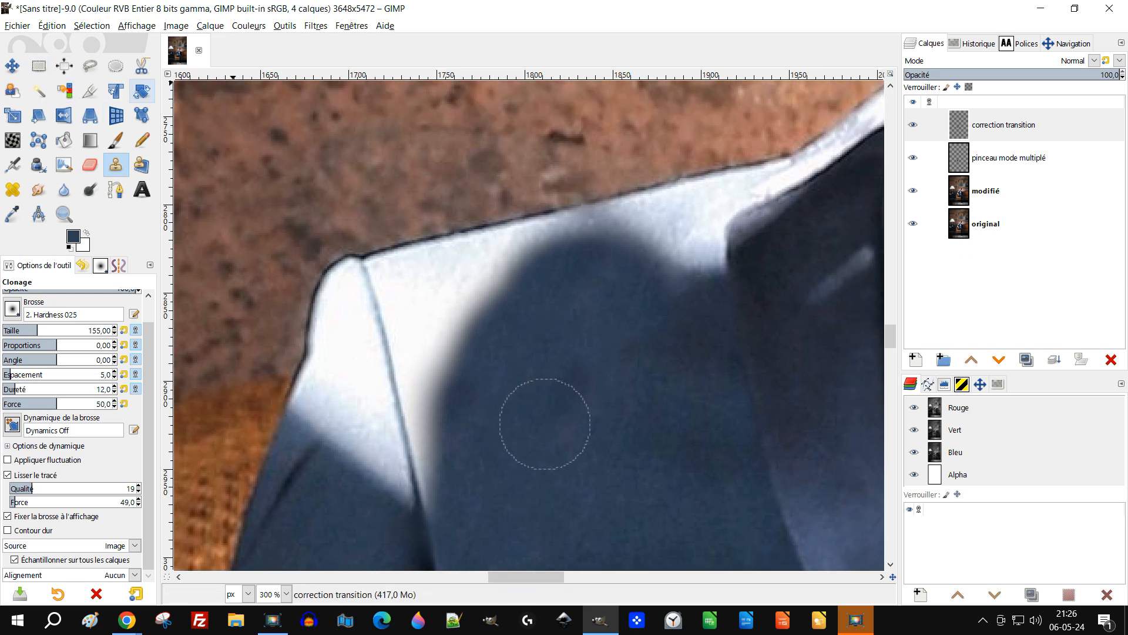
Draw a free selection around the jacket's front shoulder panel, following the sleeve seam, shoulder line, collar and lapel edge.
left_click(90, 65)
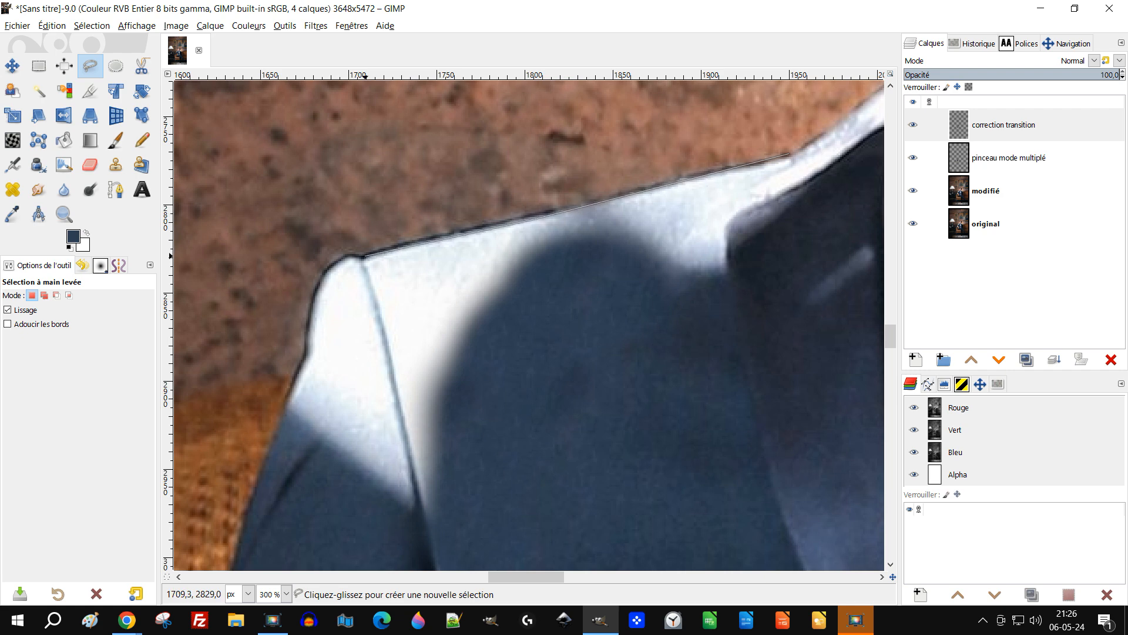
left_click(363, 260)
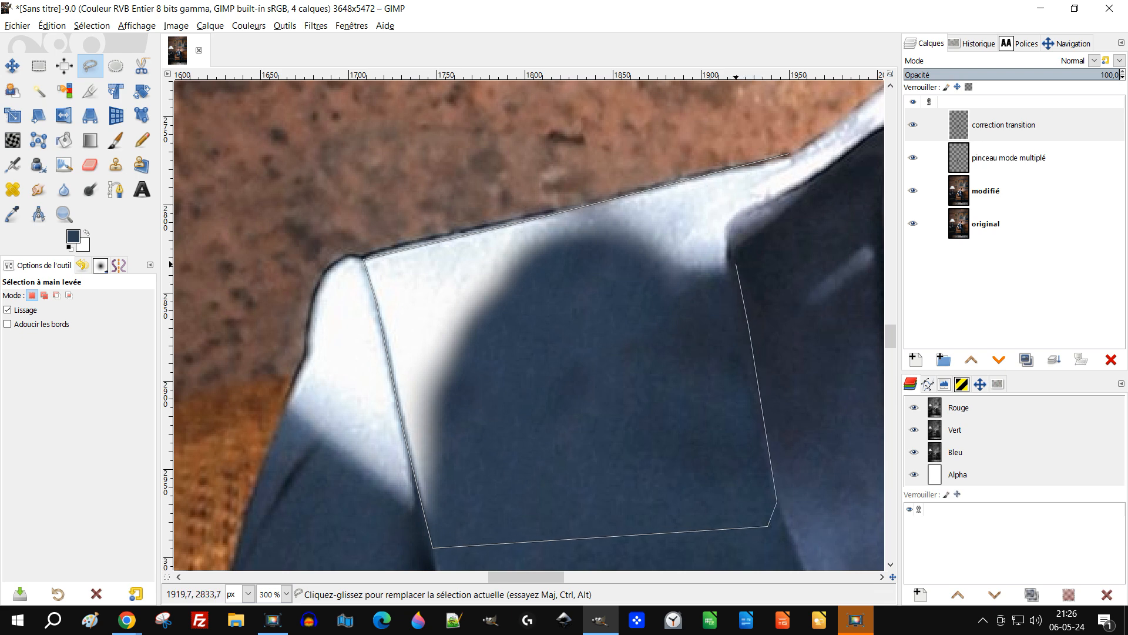
left_click(737, 264)
scroll(736, 264, "up", 3)
scroll(737, 264, "right", 1)
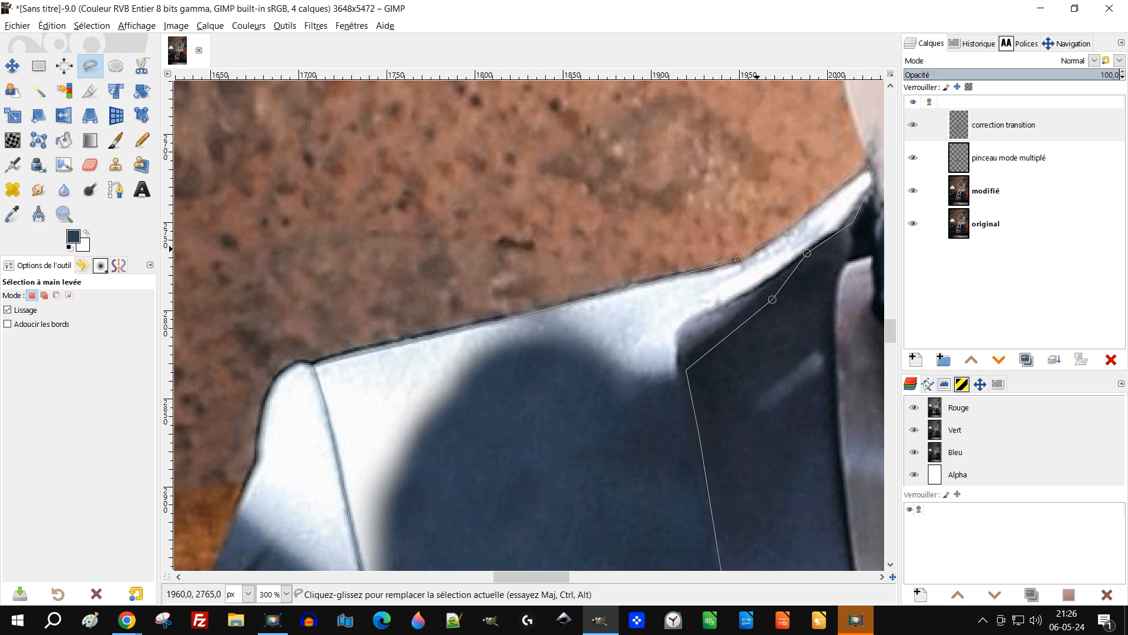
left_click(739, 259)
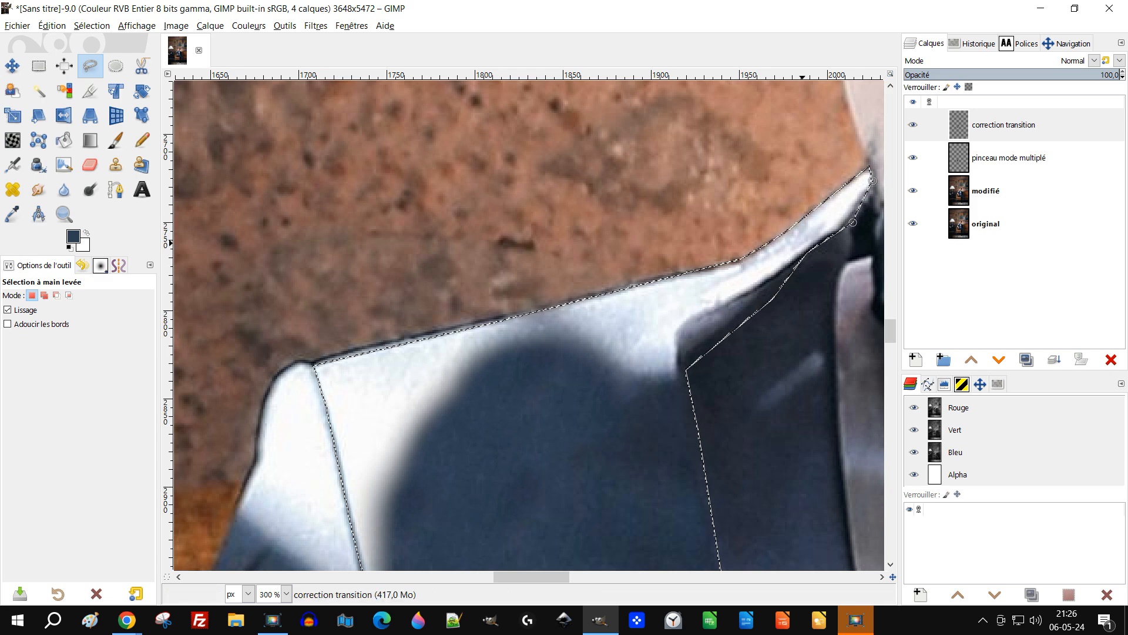
scroll(523, 188, "down", 5)
scroll(523, 188, "right", 2)
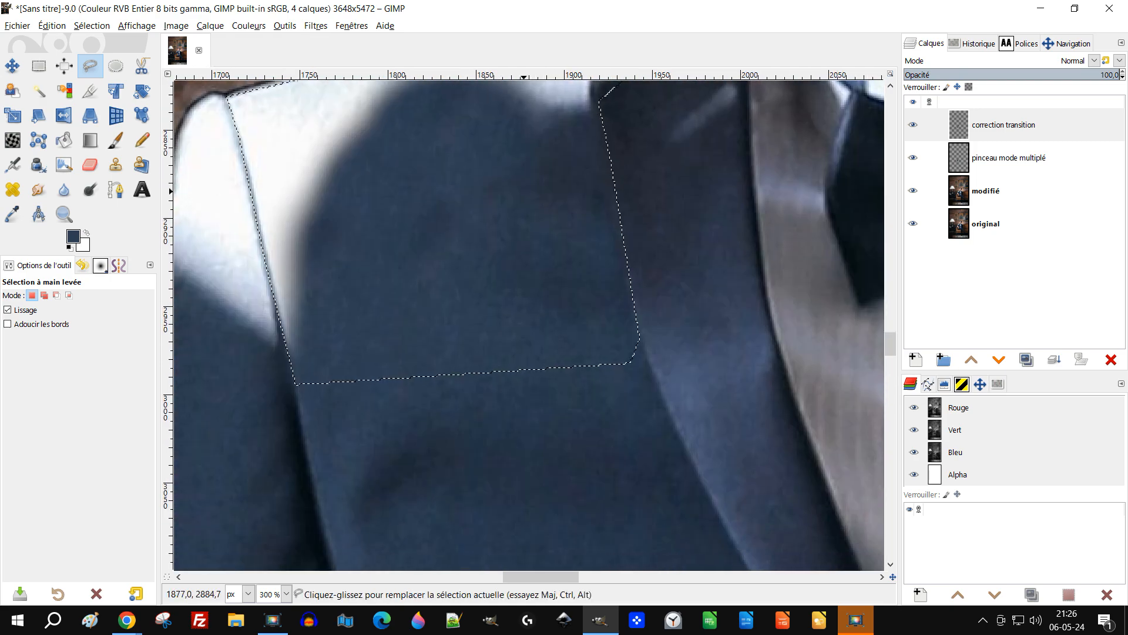
Clone dark chest fabric over the remaining white areas of the selected shoulder panel, along the sleeve seam and shoulder line.
scroll(523, 189, "up", 2)
scroll(523, 189, "left", 1)
left_click(115, 165)
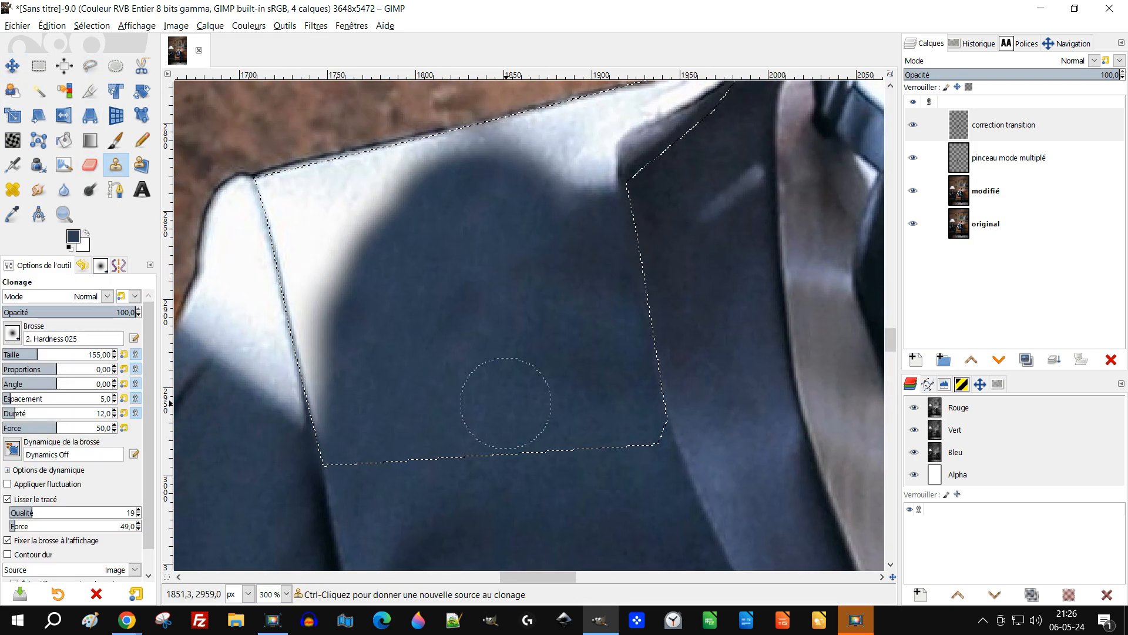
left_click(455, 401, "ctrl")
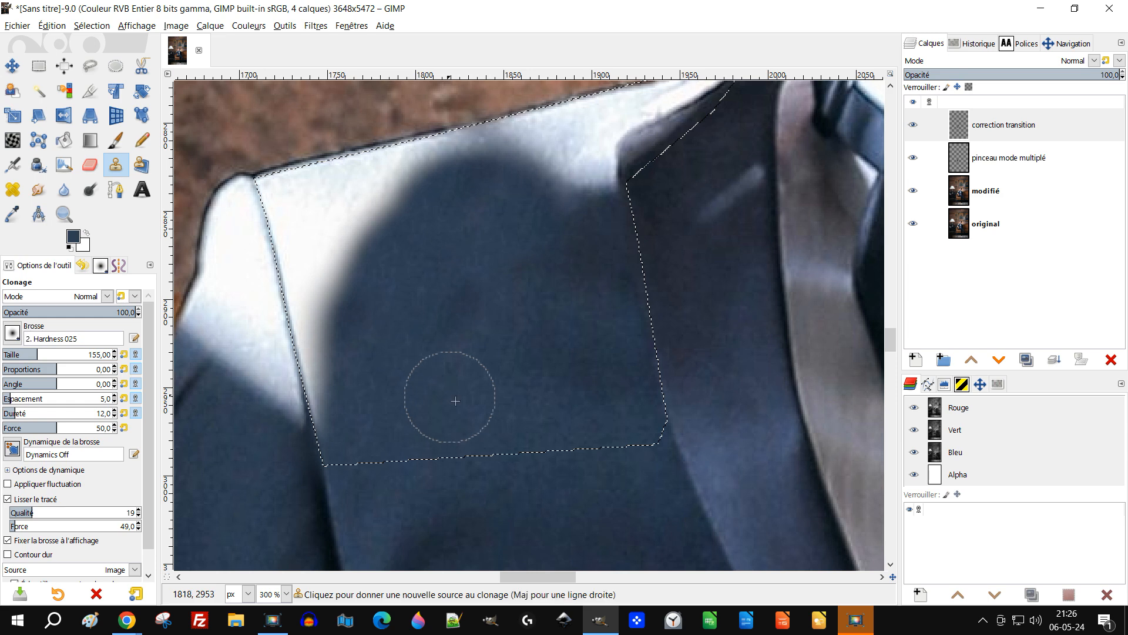
mouse_move(316, 392)
left_mouse_down()
mouse_move(307, 261)
mouse_move(313, 252)
mouse_move(335, 281)
mouse_move(356, 251)
mouse_move(350, 241)
mouse_move(333, 263)
mouse_move(356, 224)
mouse_move(389, 210)
mouse_move(299, 248)
mouse_move(317, 425)
mouse_move(335, 248)
mouse_move(297, 234)
mouse_move(269, 187)
mouse_move(281, 247)
mouse_move(298, 180)
mouse_move(324, 174)
mouse_move(281, 185)
mouse_move(314, 202)
mouse_move(400, 161)
mouse_move(374, 183)
mouse_move(409, 188)
mouse_move(439, 160)
mouse_move(382, 177)
left_mouse_up()
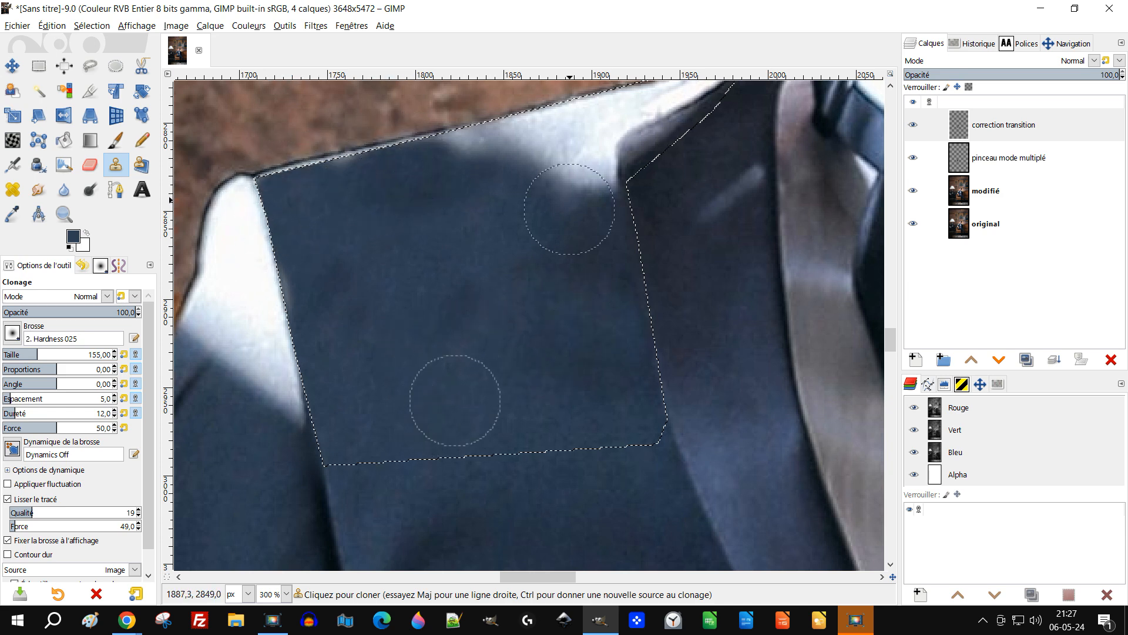
left_click_drag(512, 139, 490, 145)
Clone dark fabric over the white strip along the collar and upper lapel edge, up to the neck.
mouse_move(471, 142)
left_mouse_down()
mouse_move(599, 118)
mouse_move(567, 144)
mouse_move(587, 170)
mouse_move(597, 159)
mouse_move(576, 188)
mouse_move(529, 169)
mouse_move(606, 148)
mouse_move(543, 302)
left_mouse_up()
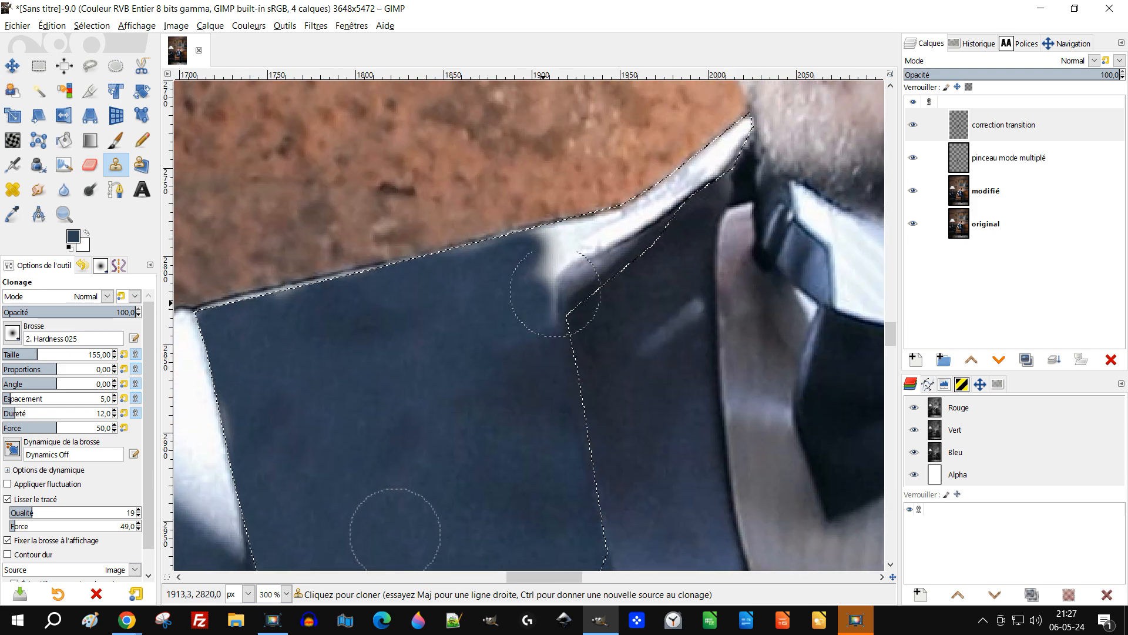
mouse_move(554, 240)
left_mouse_down()
mouse_move(528, 235)
mouse_move(578, 235)
mouse_move(623, 217)
mouse_move(664, 196)
mouse_move(699, 153)
mouse_move(658, 149)
mouse_move(685, 160)
mouse_move(731, 129)
mouse_move(675, 194)
mouse_move(611, 232)
mouse_move(535, 250)
mouse_move(549, 266)
mouse_move(632, 226)
mouse_move(688, 156)
mouse_move(718, 148)
left_mouse_up()
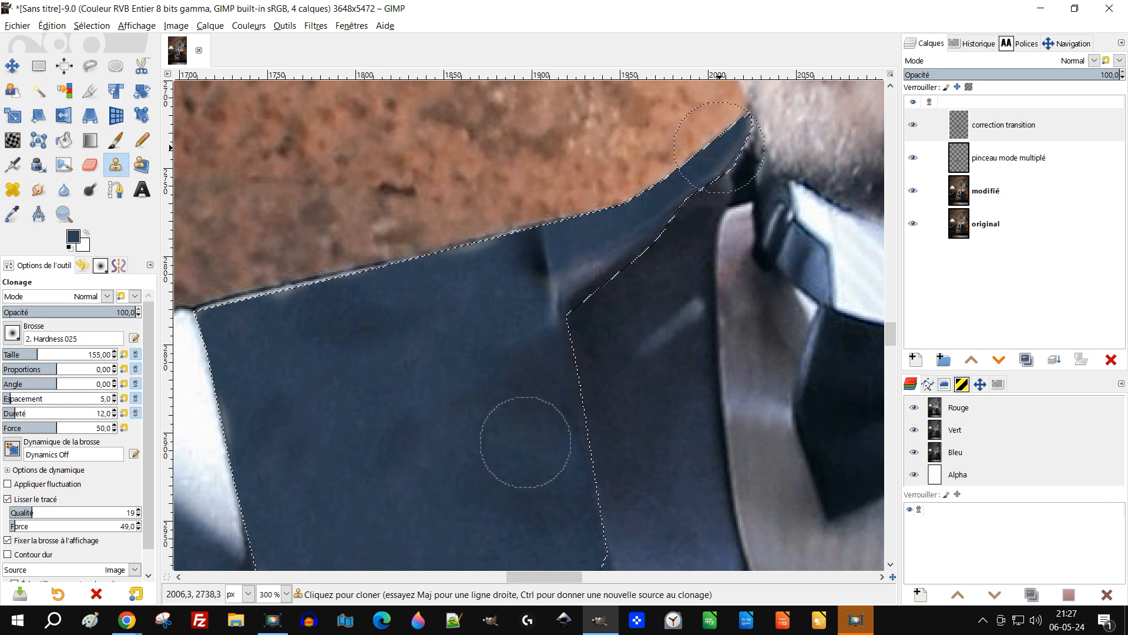
scroll(605, 226, "up", 2)
mouse_move(575, 257)
left_mouse_down()
mouse_move(479, 307)
mouse_move(471, 327)
mouse_move(492, 401)
left_mouse_up()
mouse_move(513, 287)
left_mouse_down()
mouse_move(479, 290)
mouse_move(484, 259)
mouse_move(462, 303)
left_mouse_up()
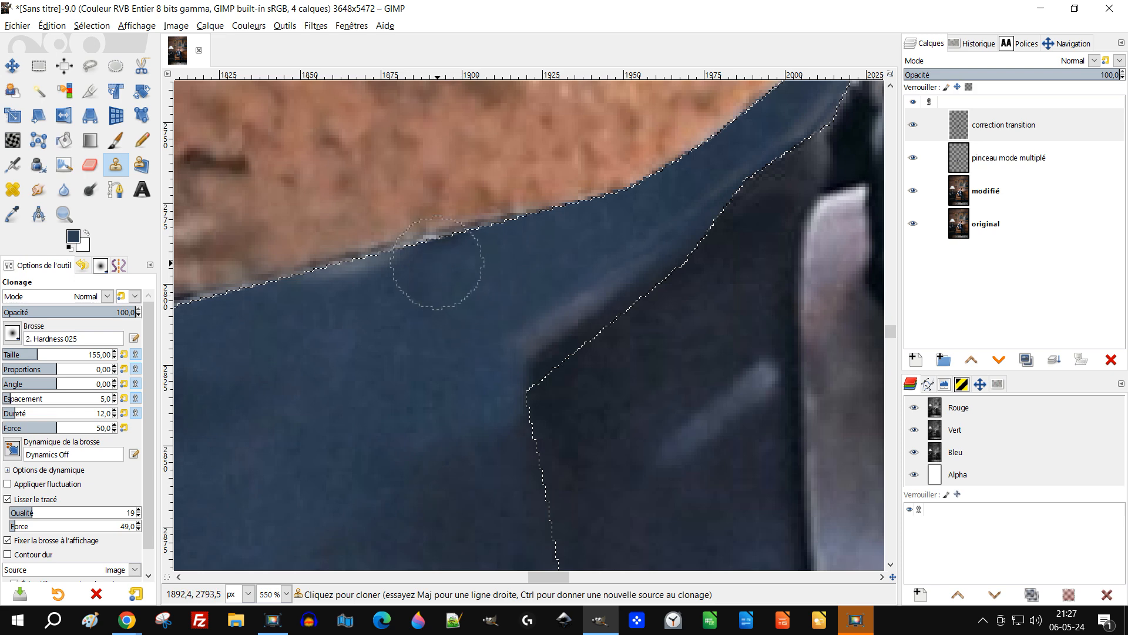
left_click_drag(583, 283, 531, 316)
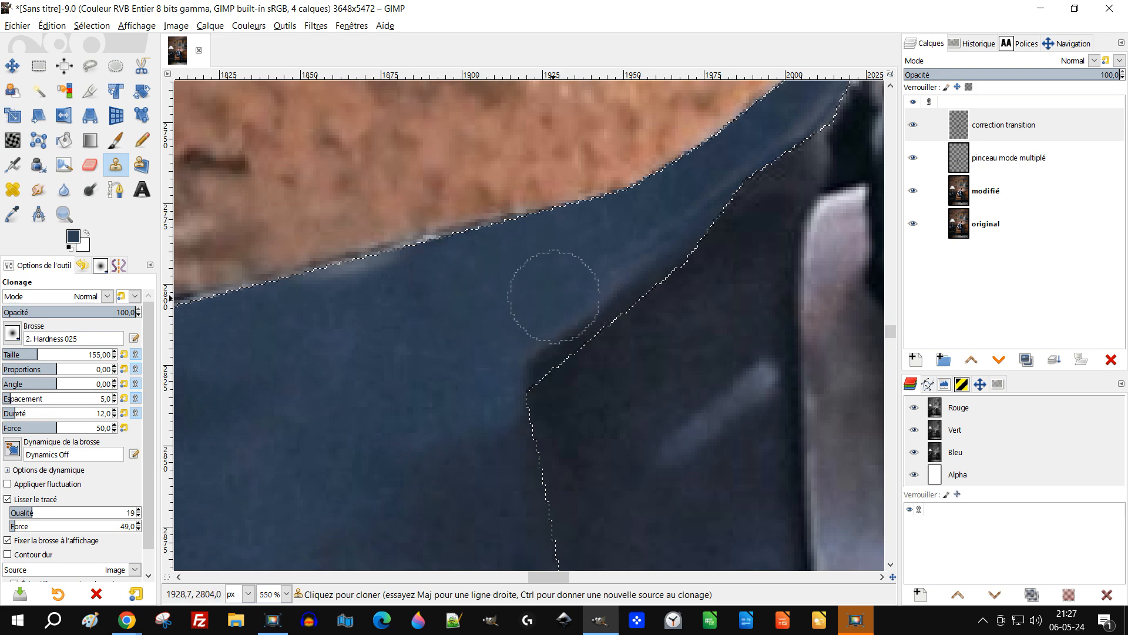
left_click_drag(660, 218, 726, 171)
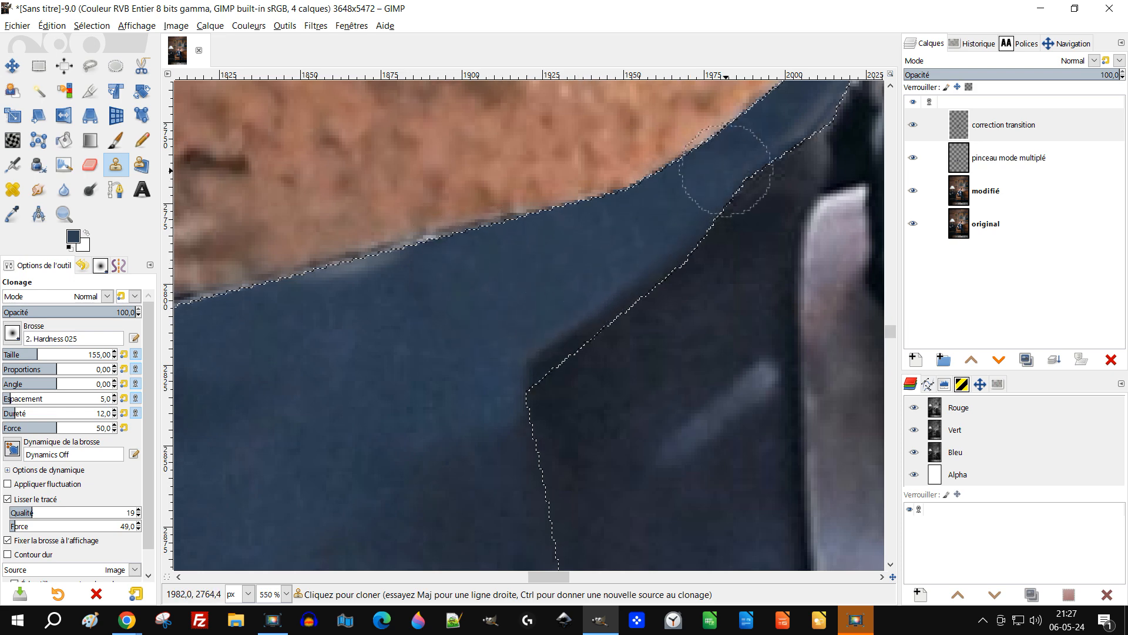
Deselect the jacket's shoulder panel.
scroll(782, 130, "down", 3)
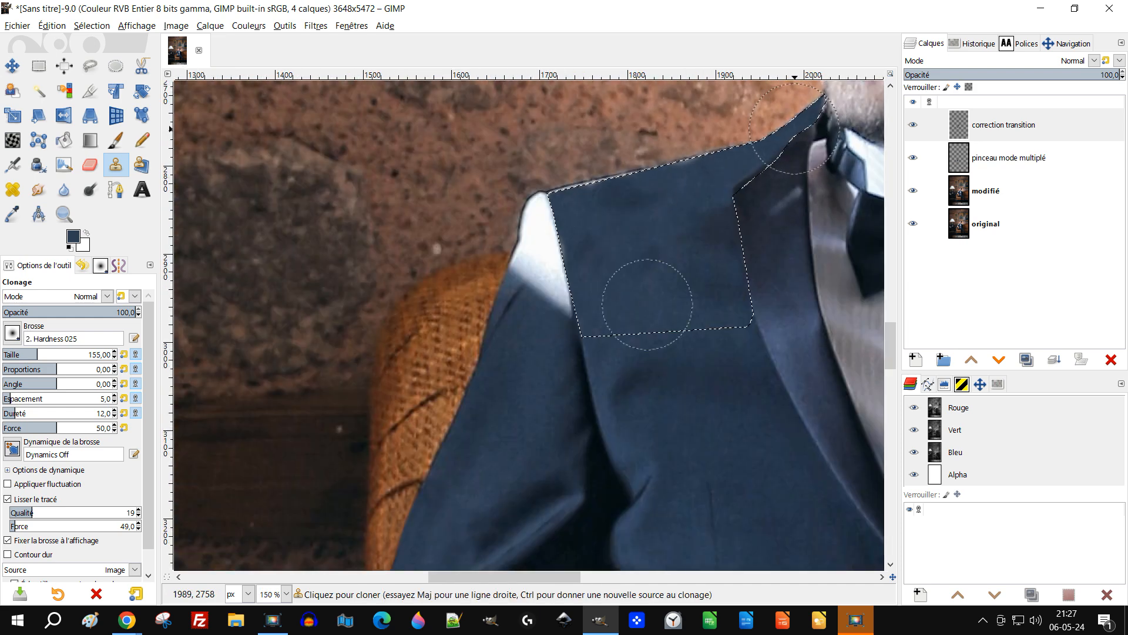
left_click_drag(661, 280, 724, 284)
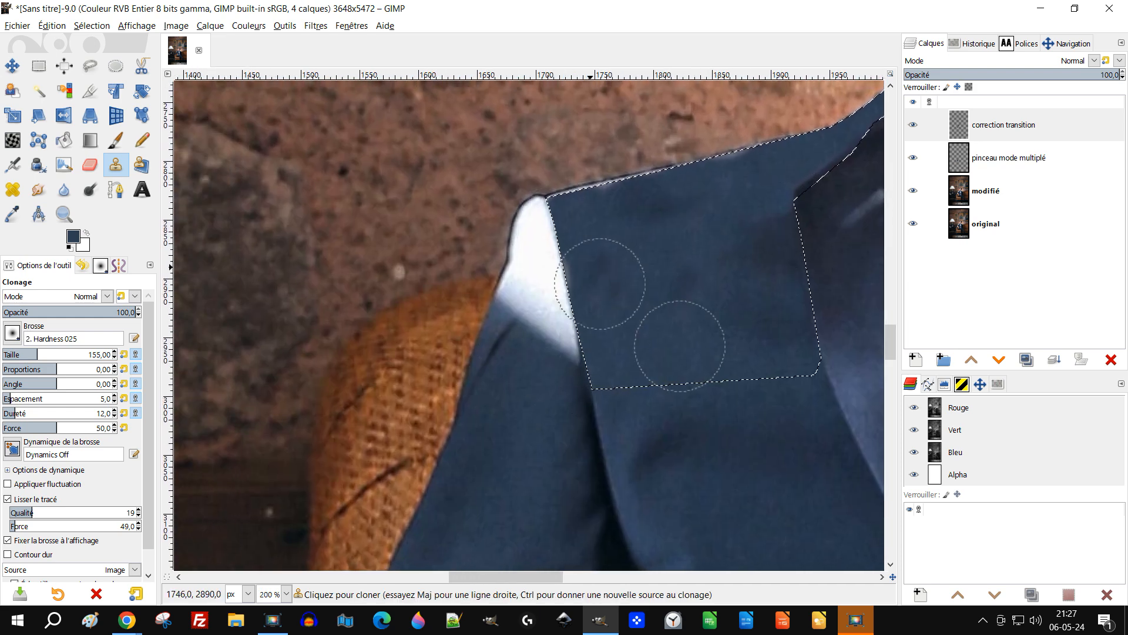
key("alt+s")
key("Down")
key("Return")
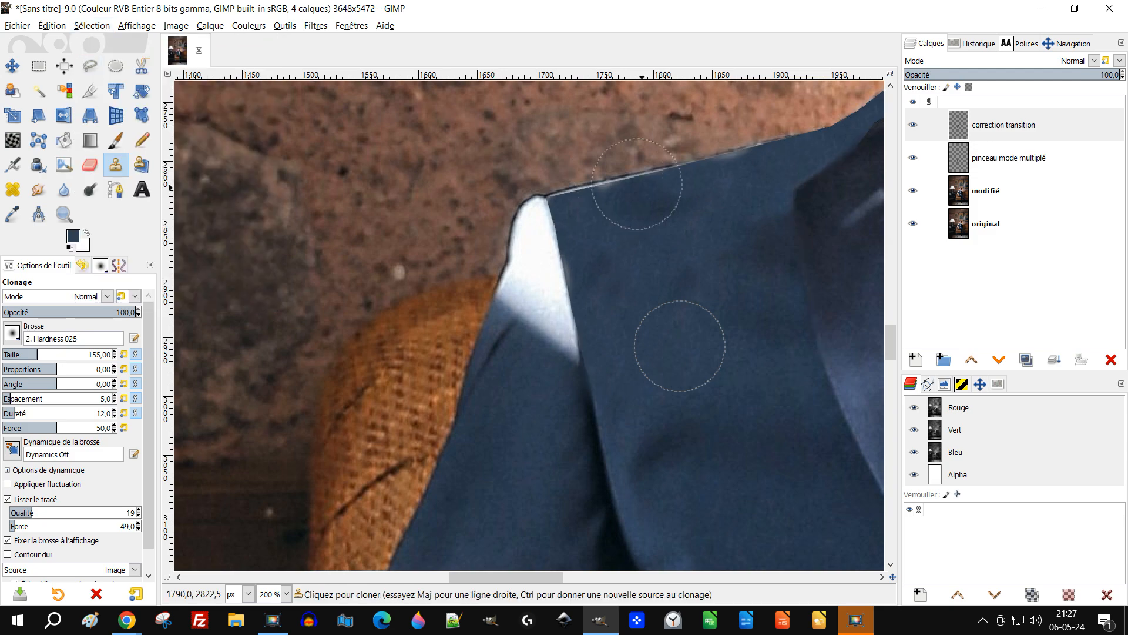
Even out the fabric beside the outer lapel edge with clone strokes.
scroll(687, 265, "down", 2)
scroll(680, 279, "up", 4)
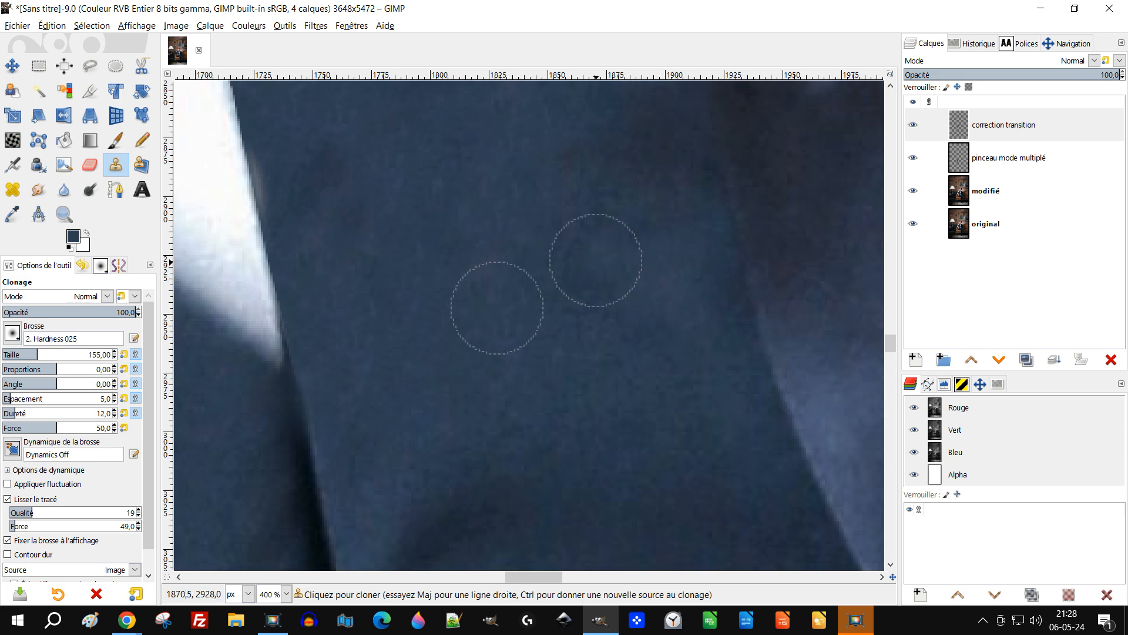
scroll(661, 308, "down", 2)
scroll(662, 301, "up", 2)
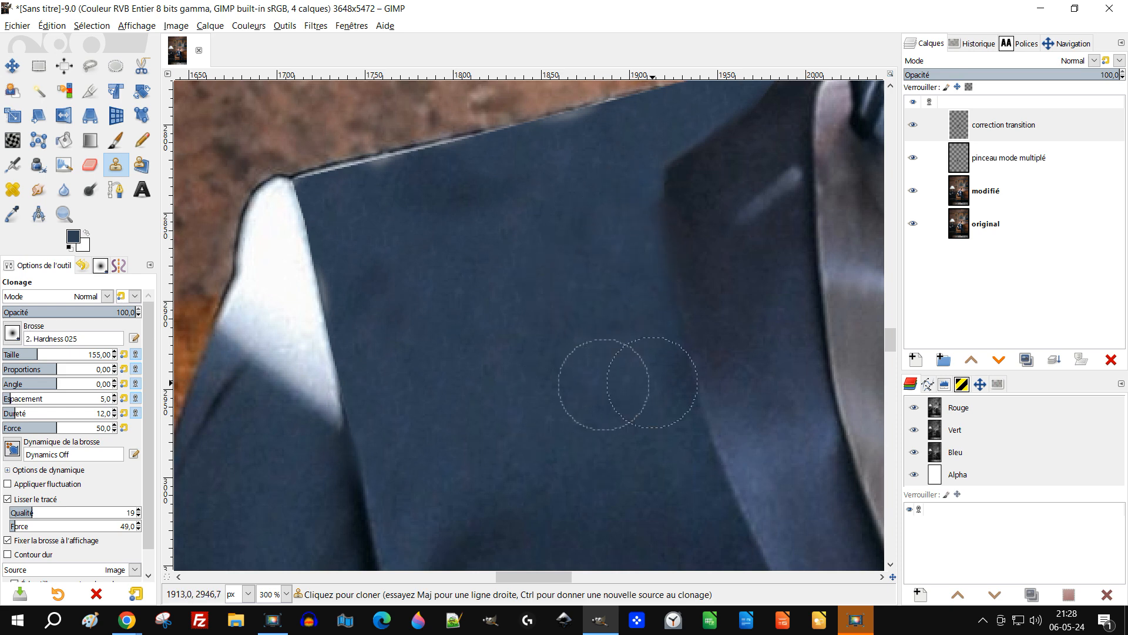
scroll(653, 382, "up", 1)
left_click_drag(652, 339, 665, 403)
left_click_drag(664, 405, 643, 317)
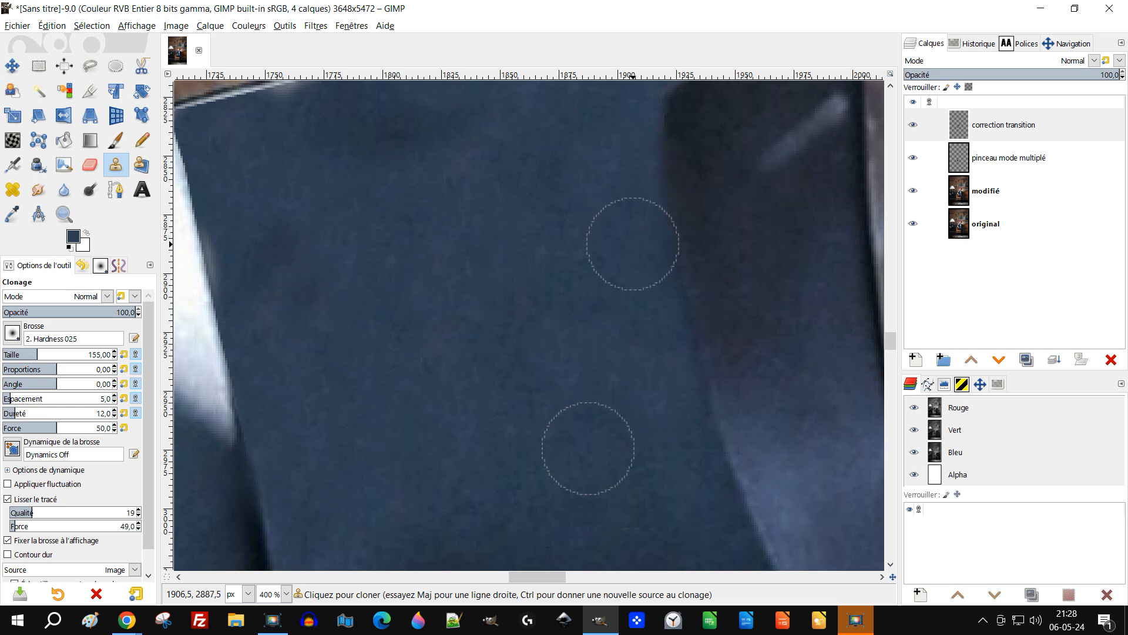
Sample clean fabric from the shoulder panel and clone it over the dark blotch below the shoulder line.
scroll(634, 252, "down", 3)
scroll(635, 295, "up", 1)
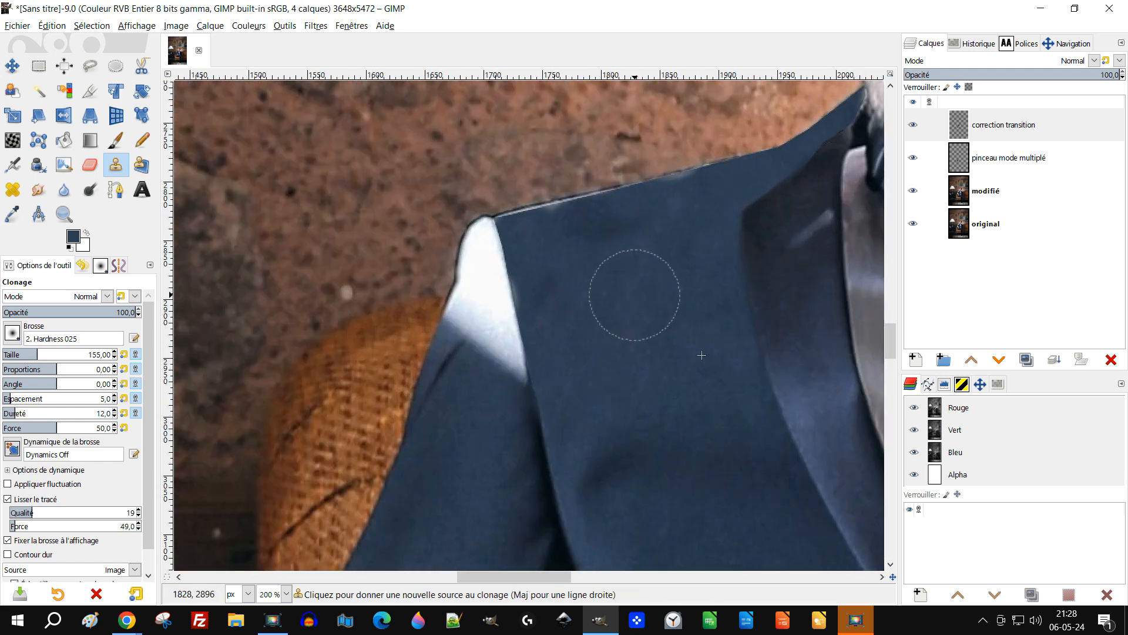
scroll(634, 295, "up", 2)
left_click(675, 239, "ctrl")
mouse_move(604, 167)
left_mouse_down()
mouse_move(528, 172)
mouse_move(533, 155)
mouse_move(568, 136)
mouse_move(476, 148)
left_mouse_up()
left_click_drag(552, 183, 552, 337)
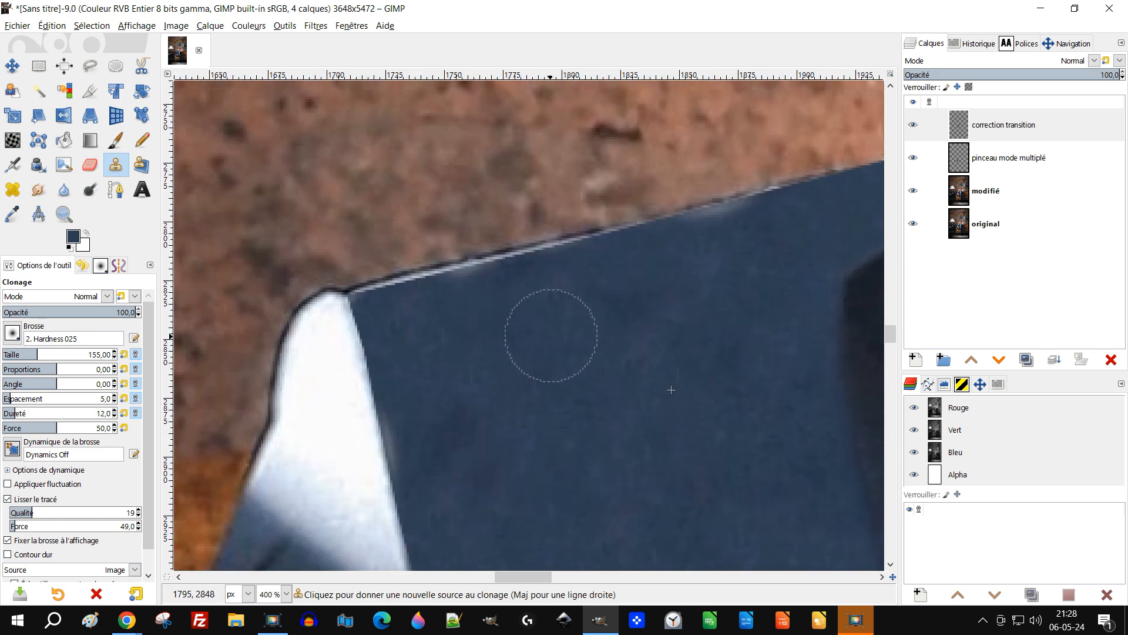
Clone dark fabric over the thin white line along the shoulder edge near the sleeve seam.
scroll(552, 338, "up", 1)
left_click(541, 385, "ctrl")
mouse_move(553, 233)
left_mouse_down()
mouse_move(583, 234)
mouse_move(302, 297)
mouse_move(355, 294)
left_mouse_up()
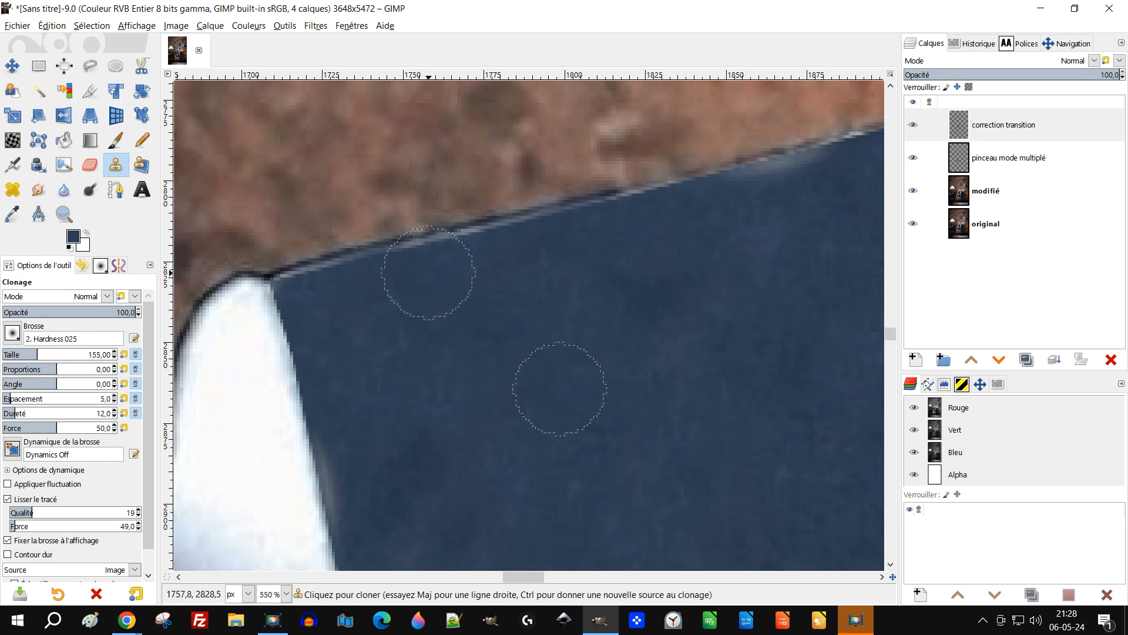
left_click_drag(431, 266, 473, 263)
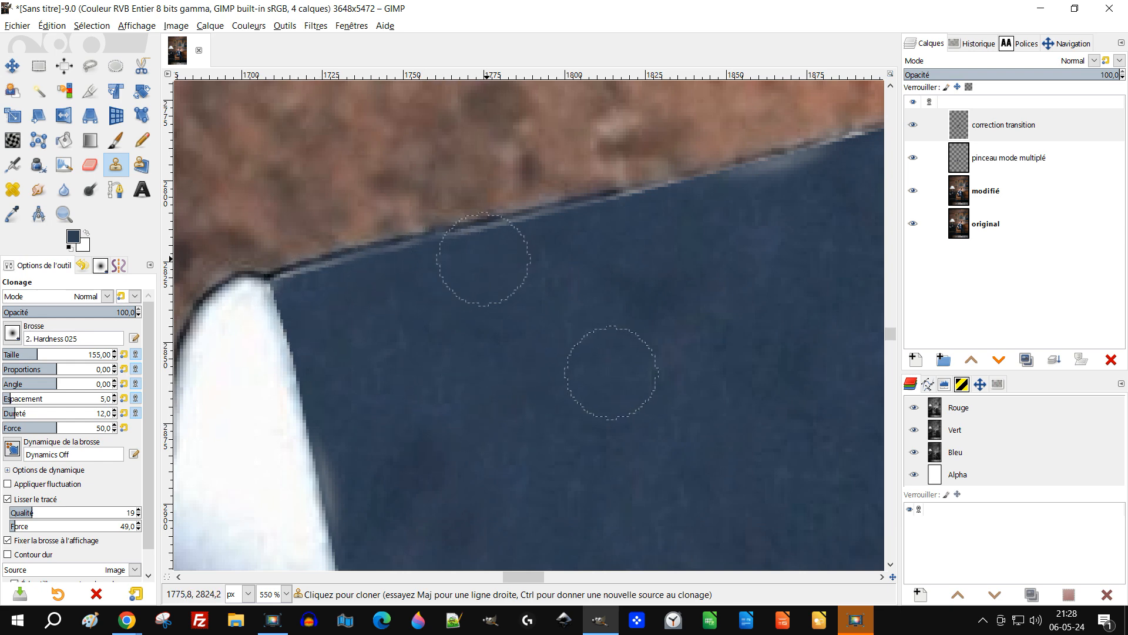
left_click_drag(322, 297, 317, 299)
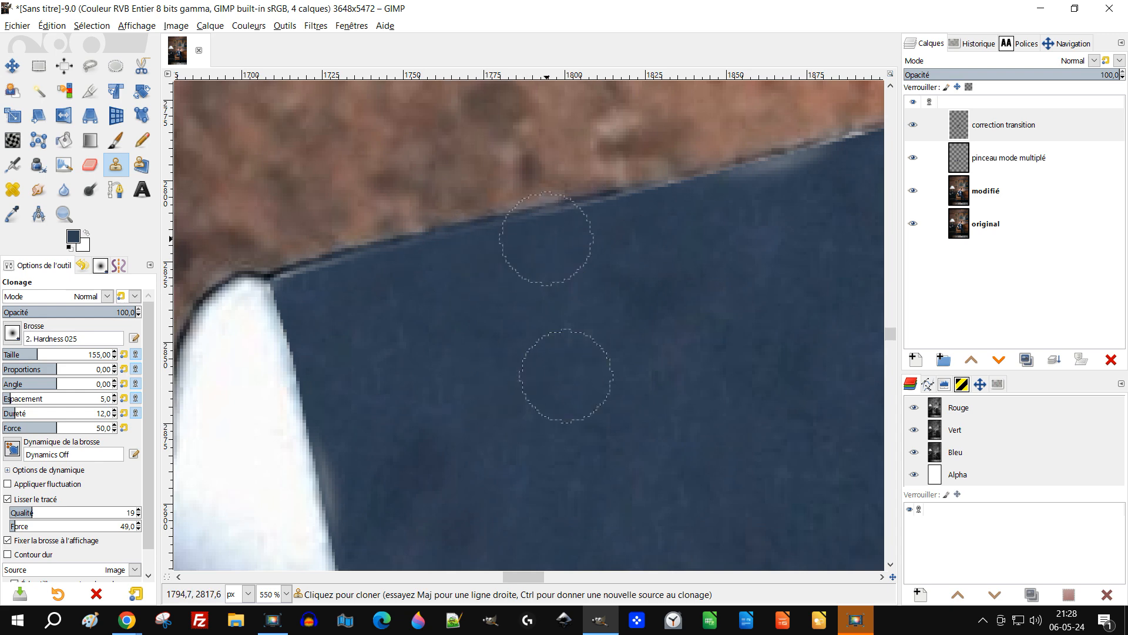
Continue cloning dark fabric along the shoulder edge toward the collar to cover the remaining light fringe.
left_click_drag(673, 207, 714, 203)
left_click_drag(796, 232, 458, 432)
left_click(458, 377, "ctrl")
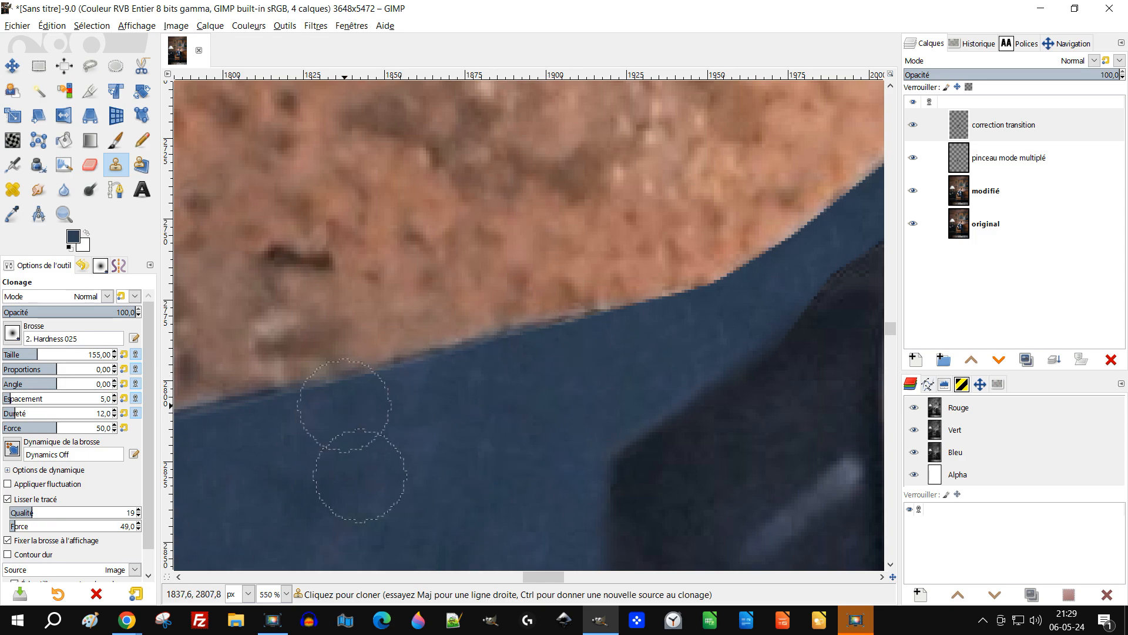
Clone the dark sleeve-seam shadow upward over the edge of the white patch on the sleeve.
scroll(474, 449, "down", 4)
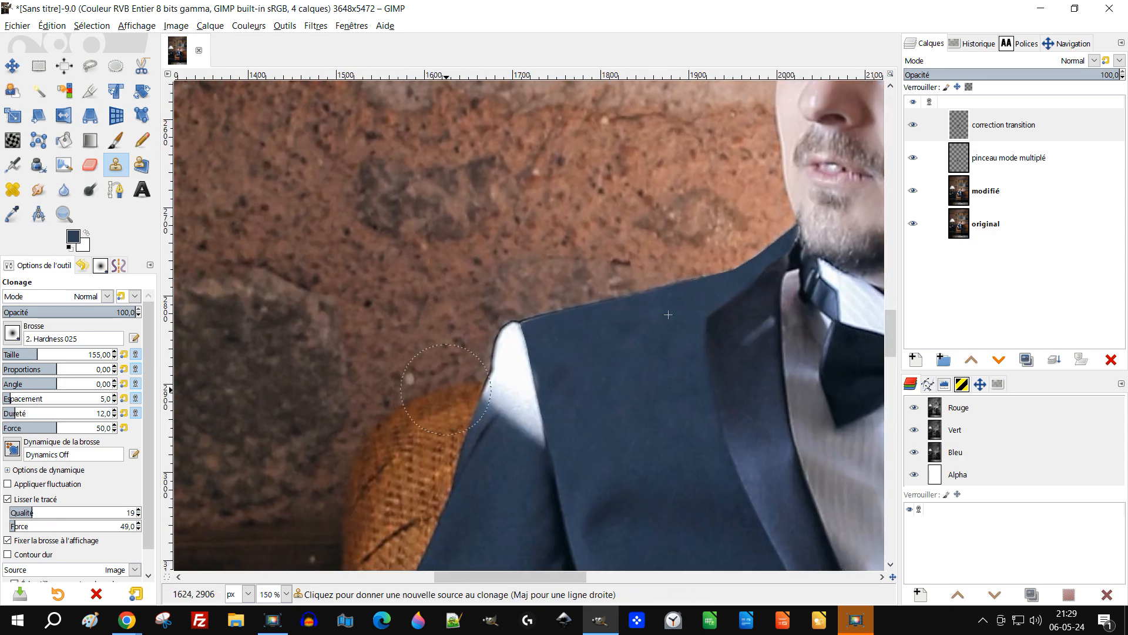
scroll(445, 389, "up", 3)
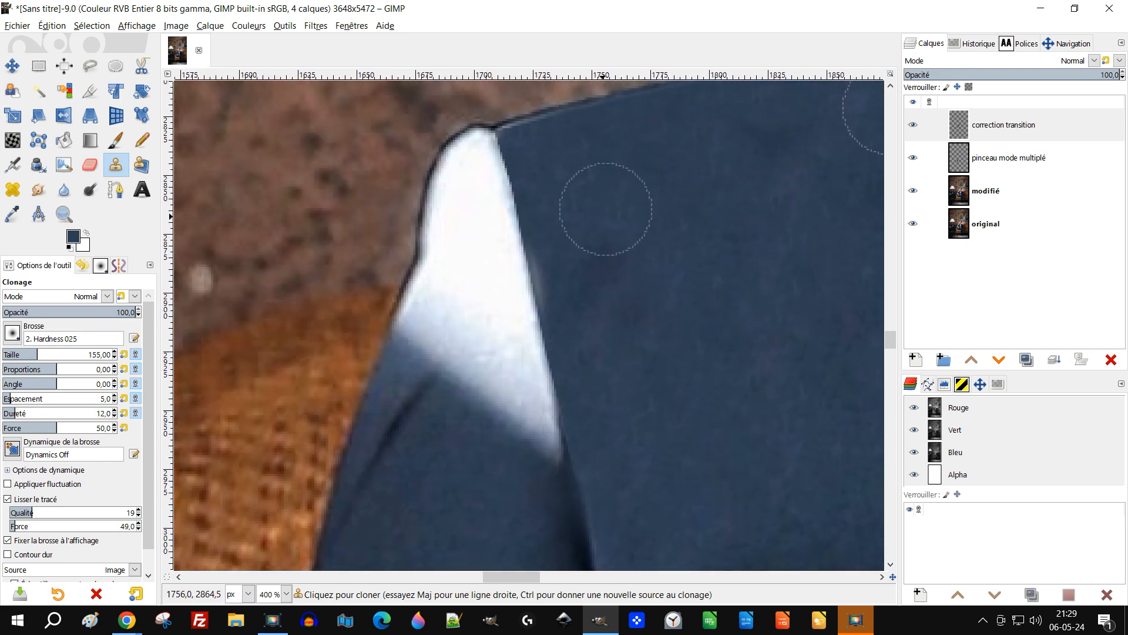
left_click_drag(689, 343, 668, 221)
scroll(578, 403, "up", 1)
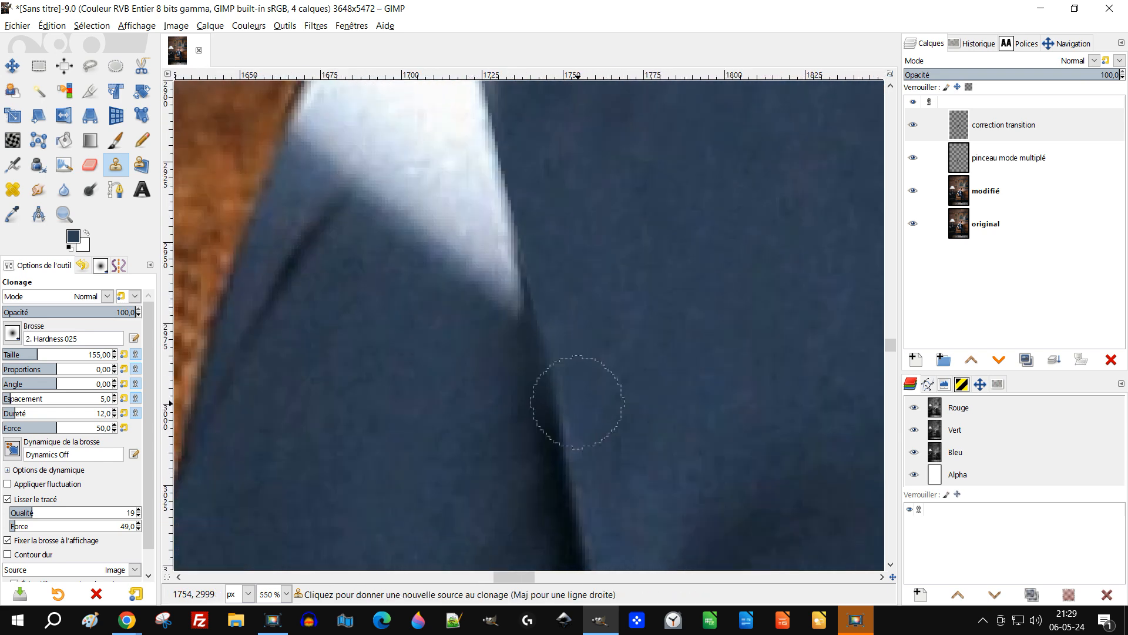
left_click(567, 444, "ctrl")
left_click_drag(600, 293, 578, 394)
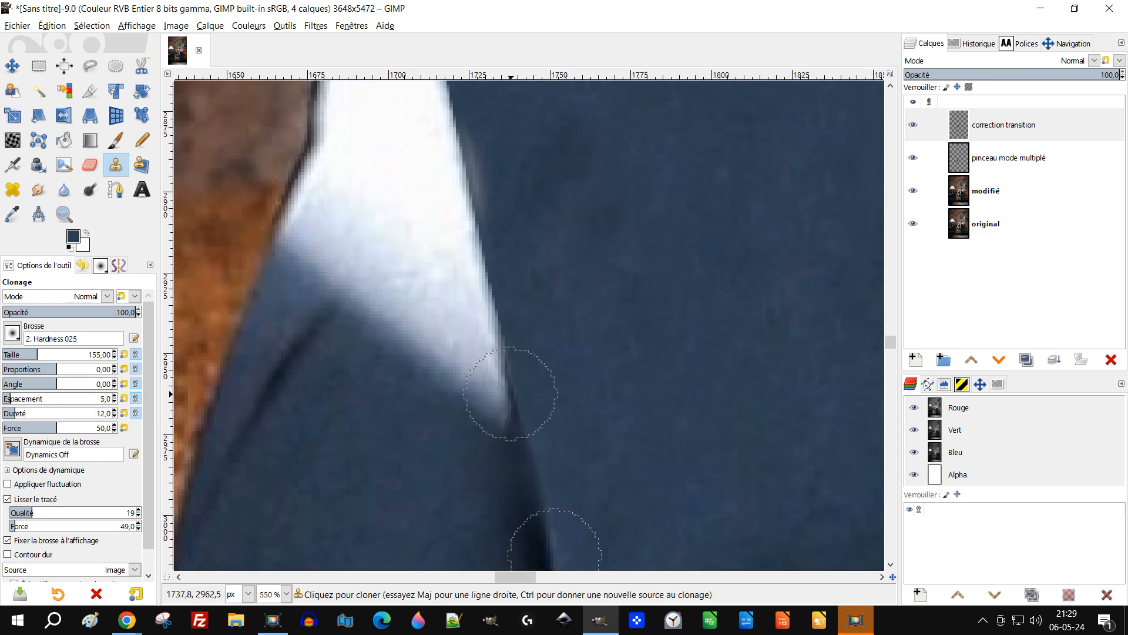
mouse_move(510, 388)
left_mouse_down()
mouse_move(496, 327)
mouse_move(476, 315)
mouse_move(473, 276)
mouse_move(504, 368)
mouse_move(496, 420)
mouse_move(468, 381)
mouse_move(468, 285)
mouse_move(456, 260)
mouse_move(470, 241)
mouse_move(471, 274)
left_mouse_up()
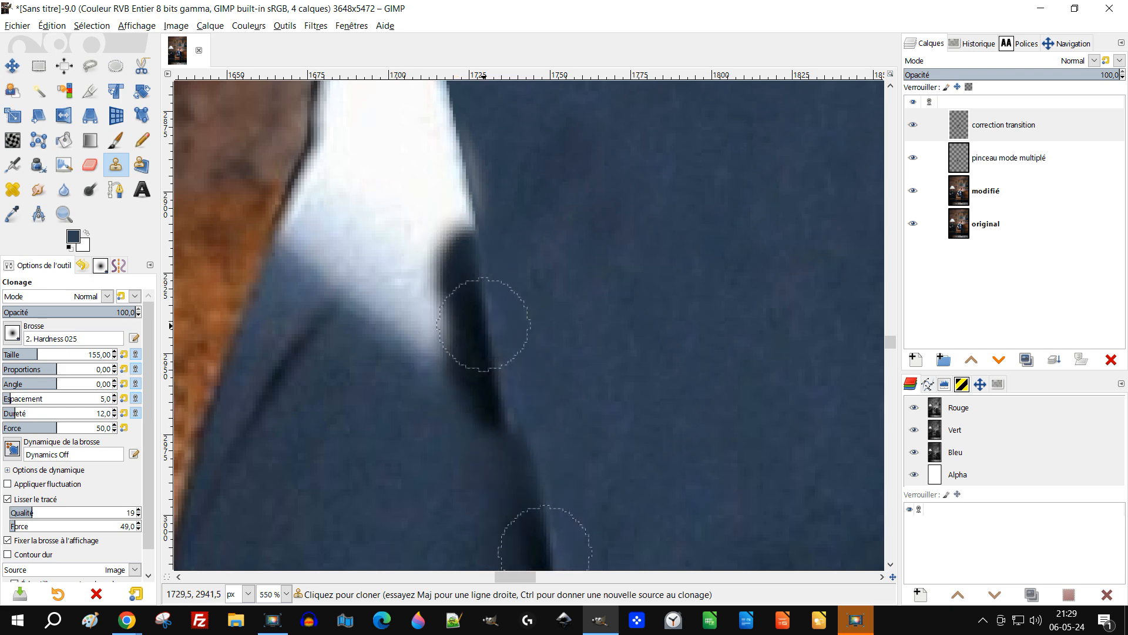
Clone sleeve fabric over the white patch's lower corner and blend the shadow along the seam.
left_click_drag(509, 407, 512, 410)
left_click_drag(644, 410, 574, 251)
left_click_drag(532, 185, 513, 272)
mouse_move(422, 343)
left_mouse_down()
mouse_move(418, 318)
mouse_move(404, 326)
mouse_move(411, 302)
mouse_move(395, 259)
mouse_move(378, 302)
mouse_move(341, 277)
mouse_move(322, 239)
mouse_move(301, 253)
mouse_move(347, 277)
mouse_move(320, 226)
mouse_move(329, 243)
left_mouse_up()
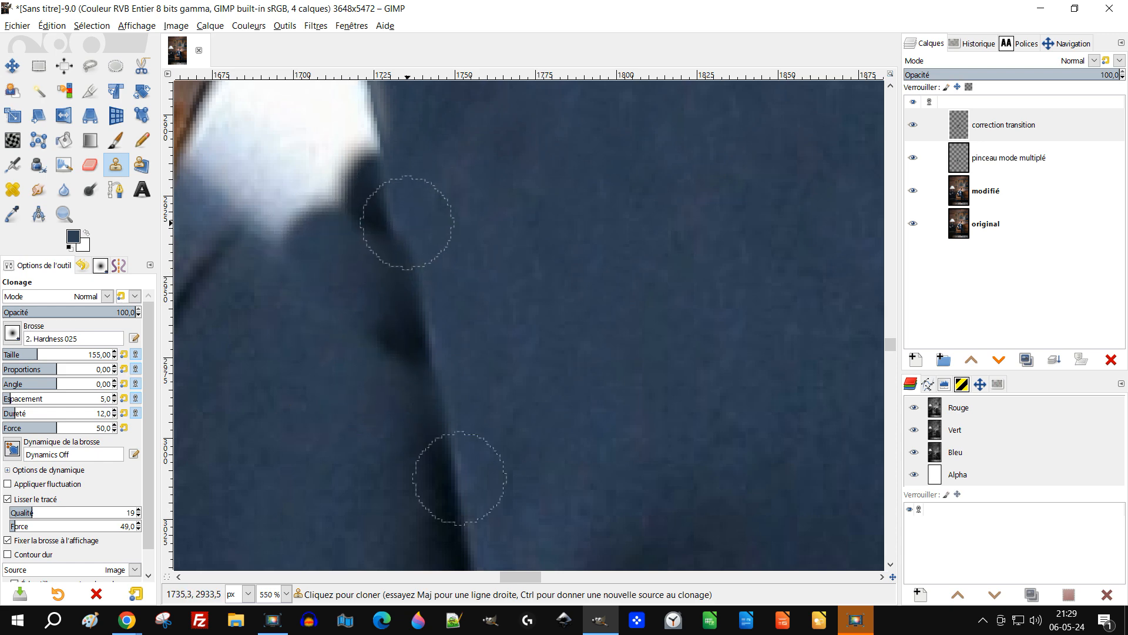
mouse_move(409, 223)
left_mouse_down()
mouse_move(392, 185)
mouse_move(379, 191)
mouse_move(374, 215)
mouse_move(392, 254)
mouse_move(374, 193)
left_mouse_up()
left_click_drag(446, 184, 493, 345)
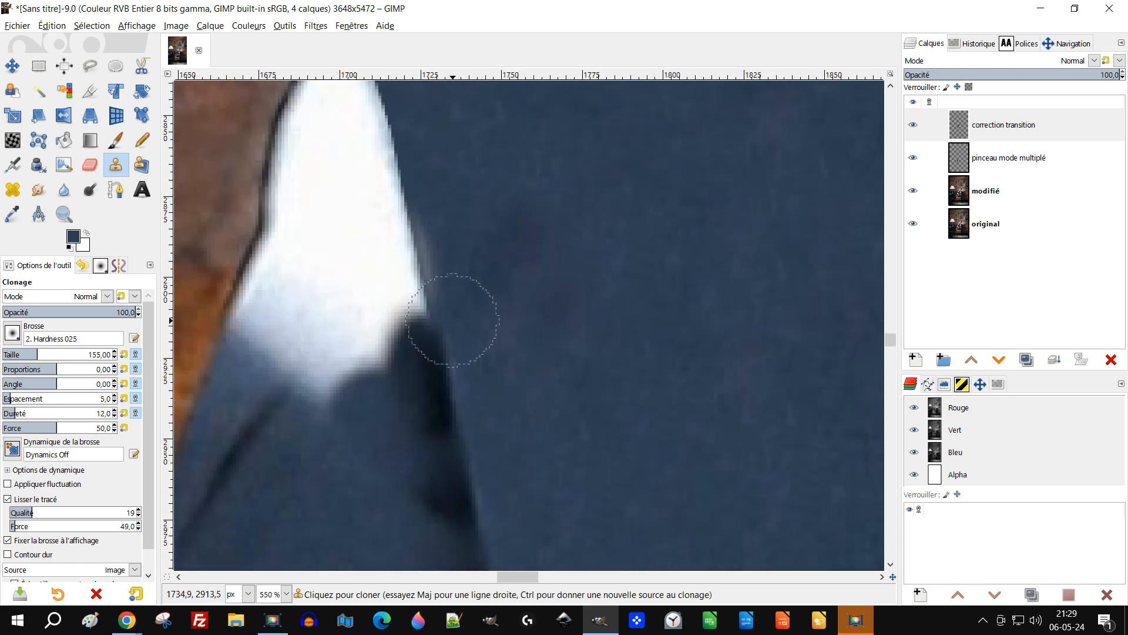
Extend the cloned dark fabric and seam shadow farther up into the white patch at the top of the sleeve.
mouse_move(434, 306)
left_mouse_down()
mouse_move(418, 262)
mouse_move(363, 320)
mouse_move(387, 348)
mouse_move(360, 373)
mouse_move(367, 308)
mouse_move(327, 315)
mouse_move(315, 371)
mouse_move(643, 101)
left_mouse_up()
left_click(567, 281, "ctrl")
mouse_move(496, 203)
left_mouse_down()
mouse_move(463, 229)
mouse_move(415, 357)
left_mouse_up()
scroll(696, 285, "down", 3)
left_click_drag(737, 301, 628, 344)
scroll(628, 344, "up", 2)
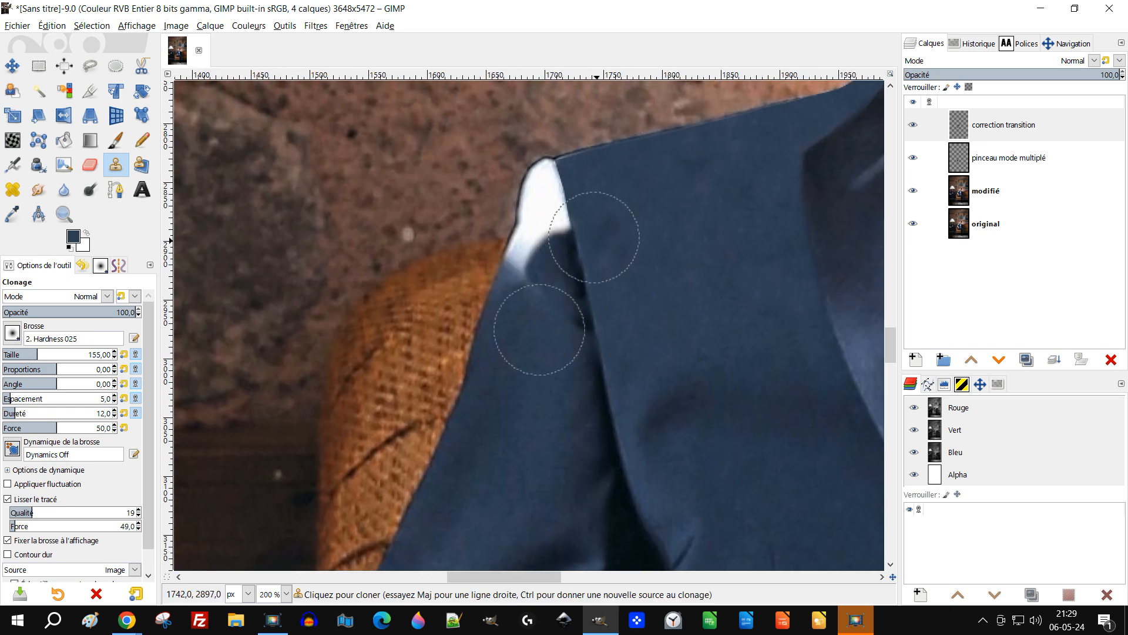
scroll(635, 294, "up", 1)
left_click_drag(665, 311, 683, 254)
On the "pinceau mode multiplé" layer, paint dark blue over the remaining white patch on the sleeve with the Paintbrush.
left_click(1008, 158)
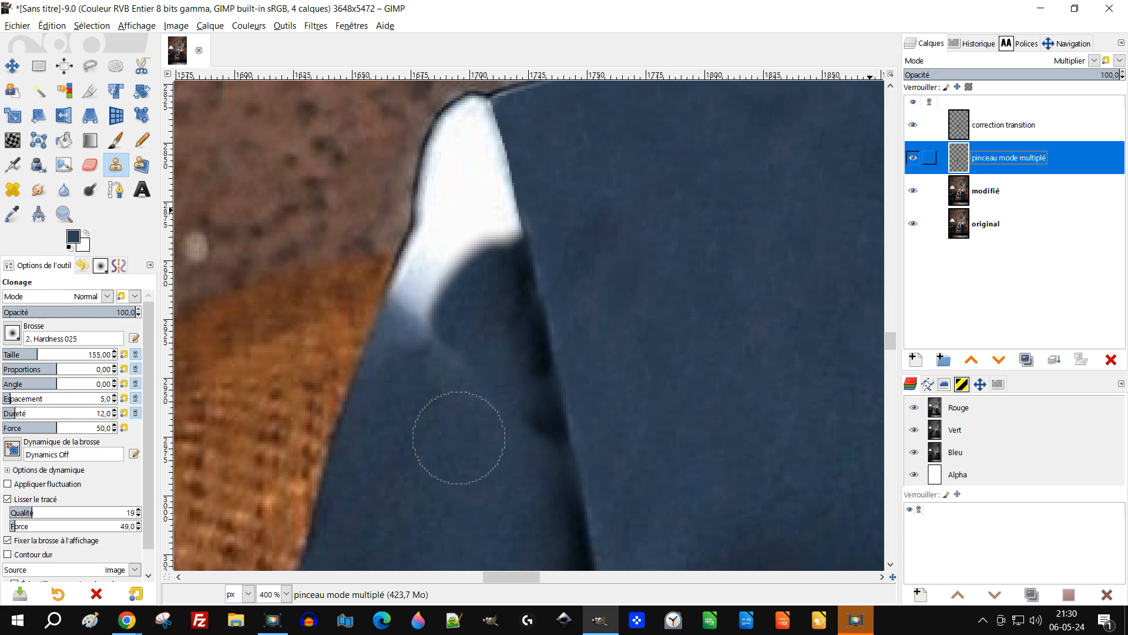
key("p")
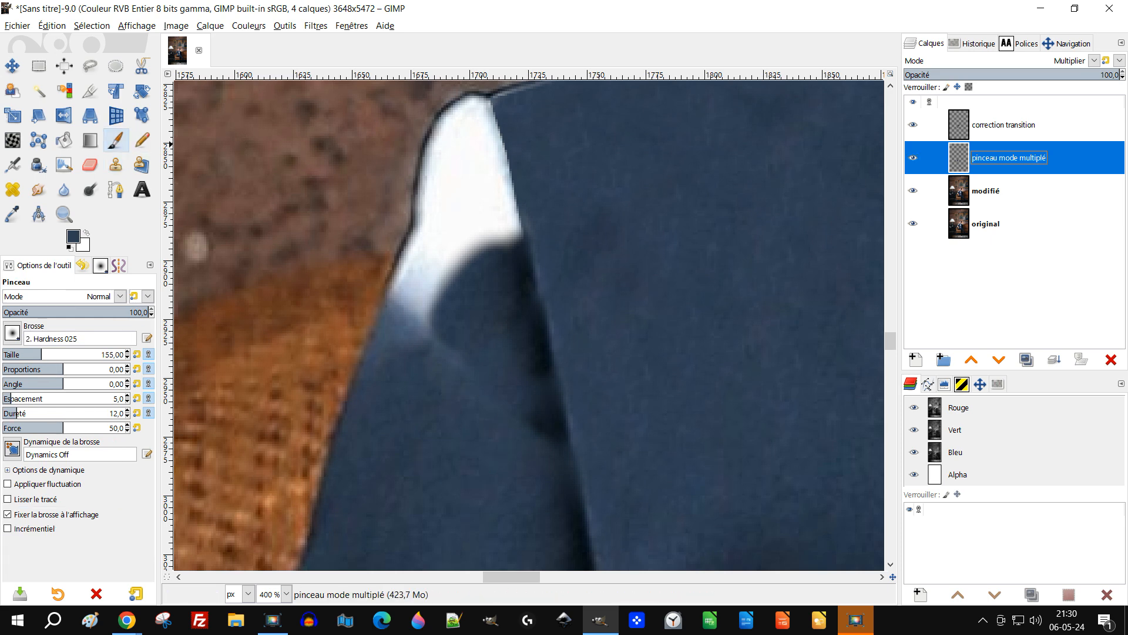
scroll(416, 382, "up", 1)
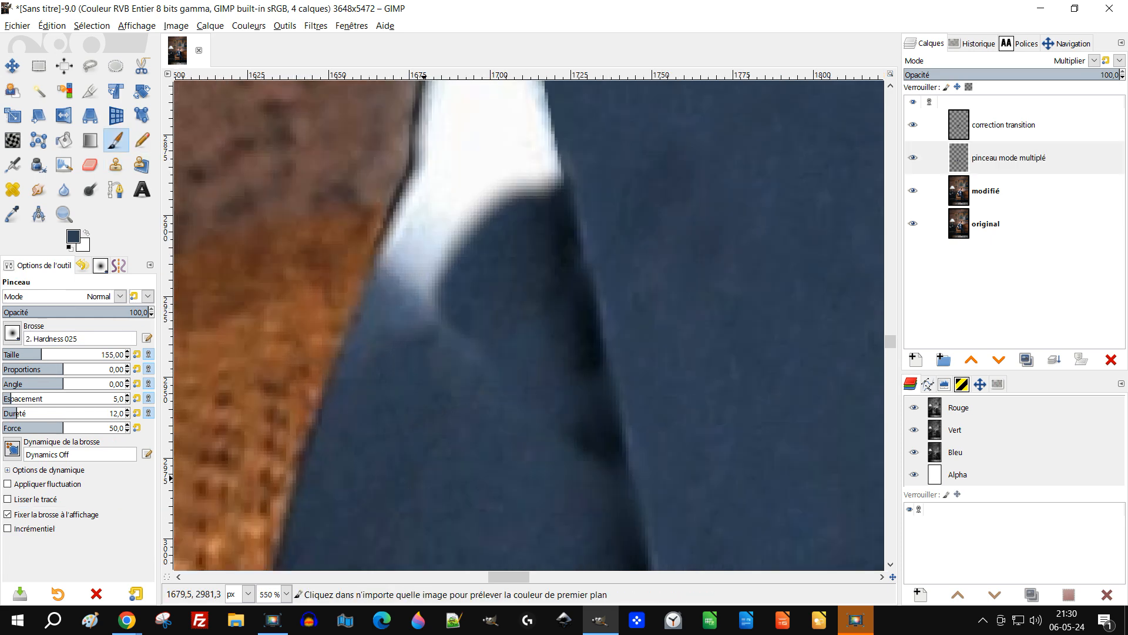
scroll(529, 341, "up", 3)
mouse_move(467, 290)
left_mouse_down()
mouse_move(437, 324)
mouse_move(418, 375)
mouse_move(428, 336)
mouse_move(470, 280)
mouse_move(491, 259)
mouse_move(503, 270)
mouse_move(524, 260)
mouse_move(490, 124)
mouse_move(445, 238)
mouse_move(484, 199)
mouse_move(535, 265)
mouse_move(538, 233)
mouse_move(489, 104)
mouse_move(447, 127)
mouse_move(423, 272)
mouse_move(393, 338)
mouse_move(410, 338)
mouse_move(457, 289)
mouse_move(509, 283)
left_mouse_up()
scroll(558, 282, "down", 3)
left_click_drag(617, 299, 596, 340)
Paint dark blue over the light rim at the rounded top of the sleeve and along its seam.
scroll(543, 282, "up", 4)
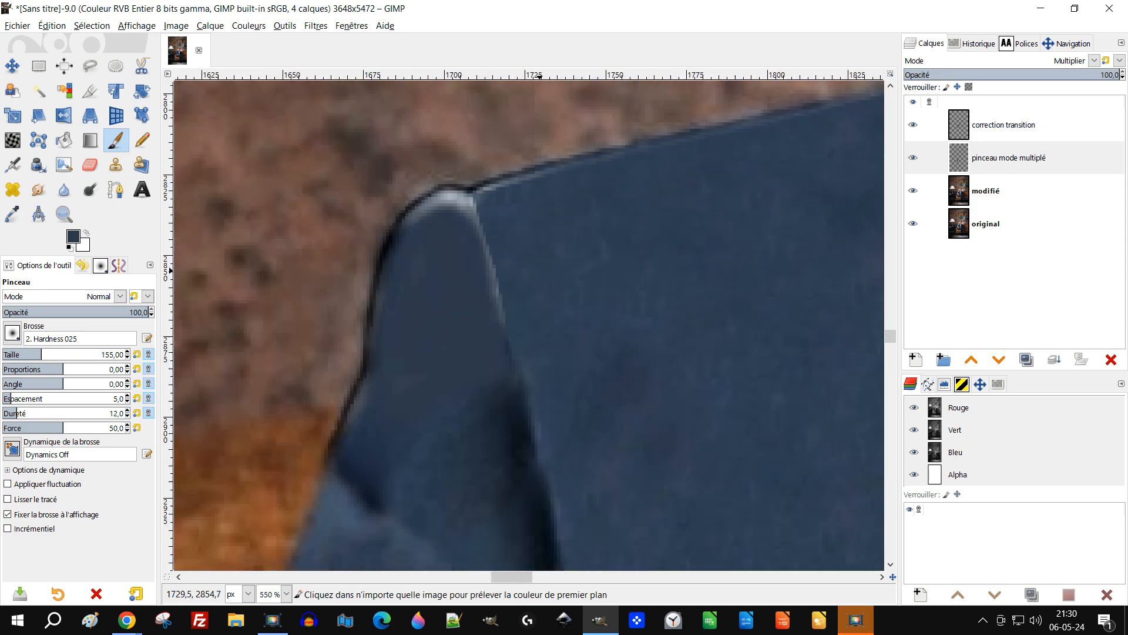
mouse_move(462, 304)
left_mouse_down()
mouse_move(441, 265)
mouse_move(433, 207)
mouse_move(416, 188)
mouse_move(388, 190)
left_mouse_up()
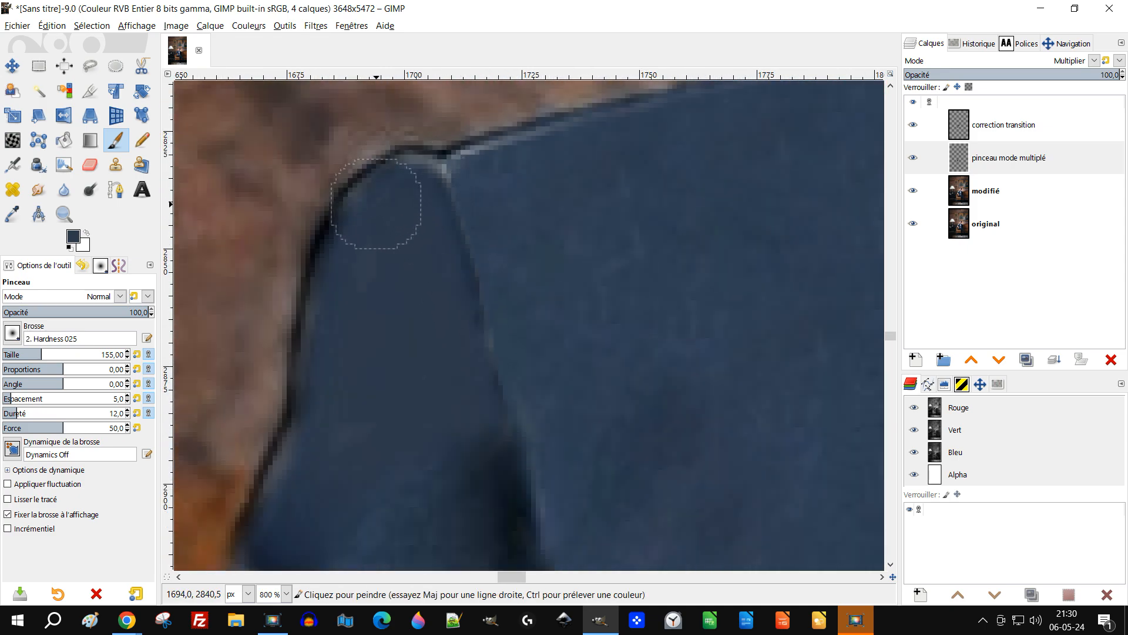
key("1")
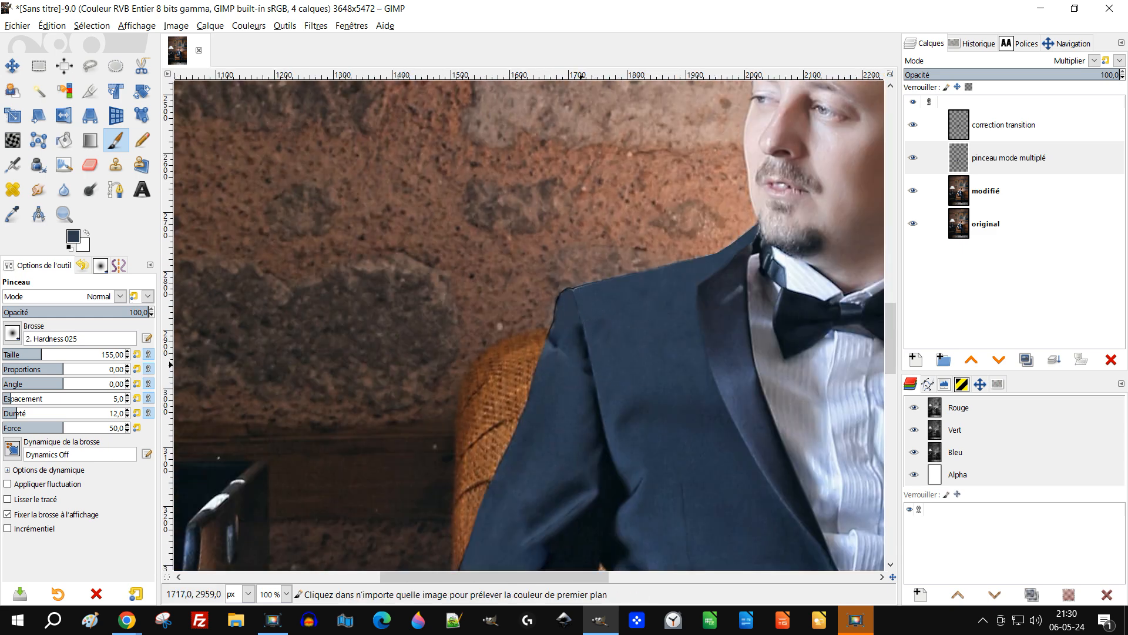
key("3")
mouse_move(514, 301)
left_mouse_down()
mouse_move(497, 296)
mouse_move(512, 300)
left_mouse_up()
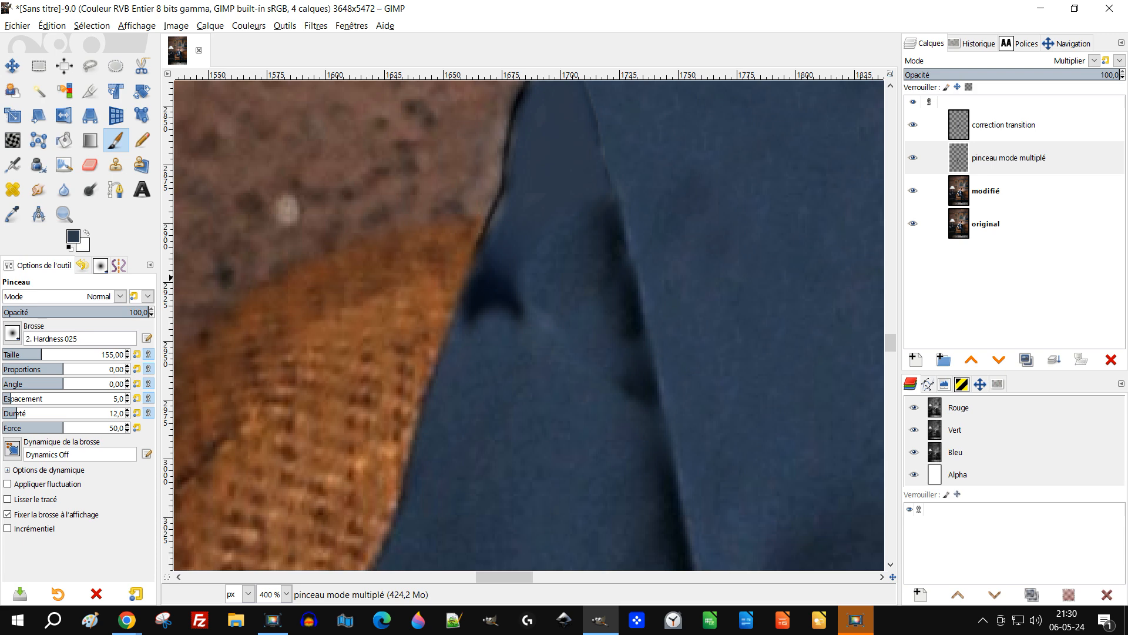
Erase part of the dark painted spot at the sleeve's outer edge on the "pinceau mode multiplé" layer.
left_click(90, 165)
mouse_move(499, 343)
left_mouse_down()
mouse_move(472, 304)
mouse_move(514, 343)
left_mouse_up()
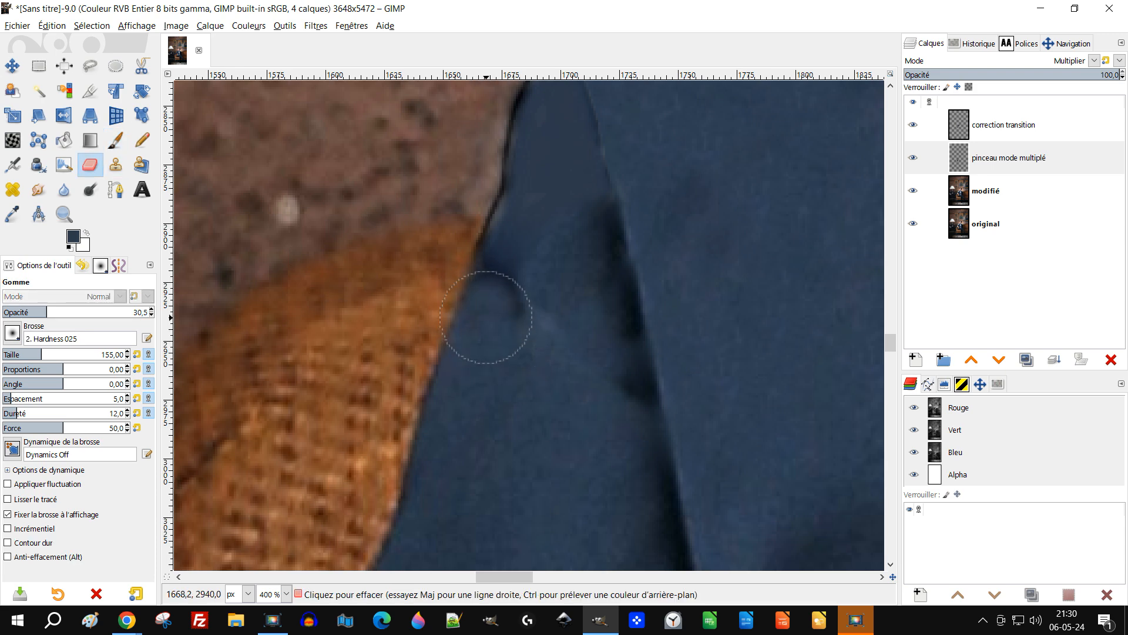
scroll(517, 326, "down", 3)
left_click_drag(589, 328, 527, 351)
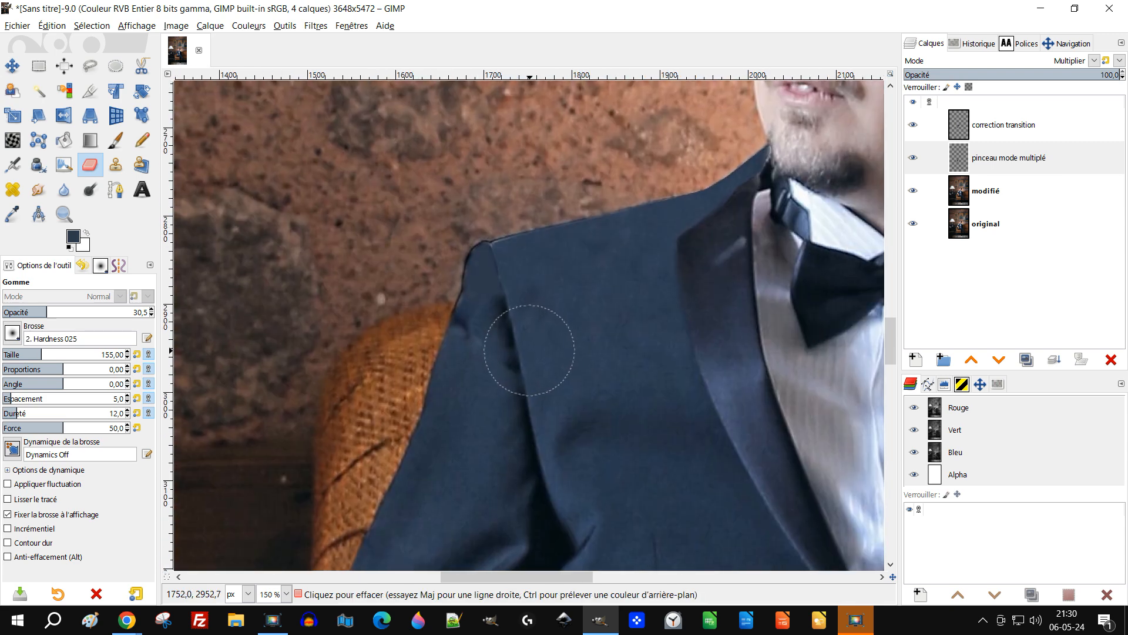
On the "correction transition" layer, clone clean sleeve fabric over the smudges and uneven shadow beside the upper sleeve seam.
scroll(509, 347, "up", 2)
left_click(1003, 126)
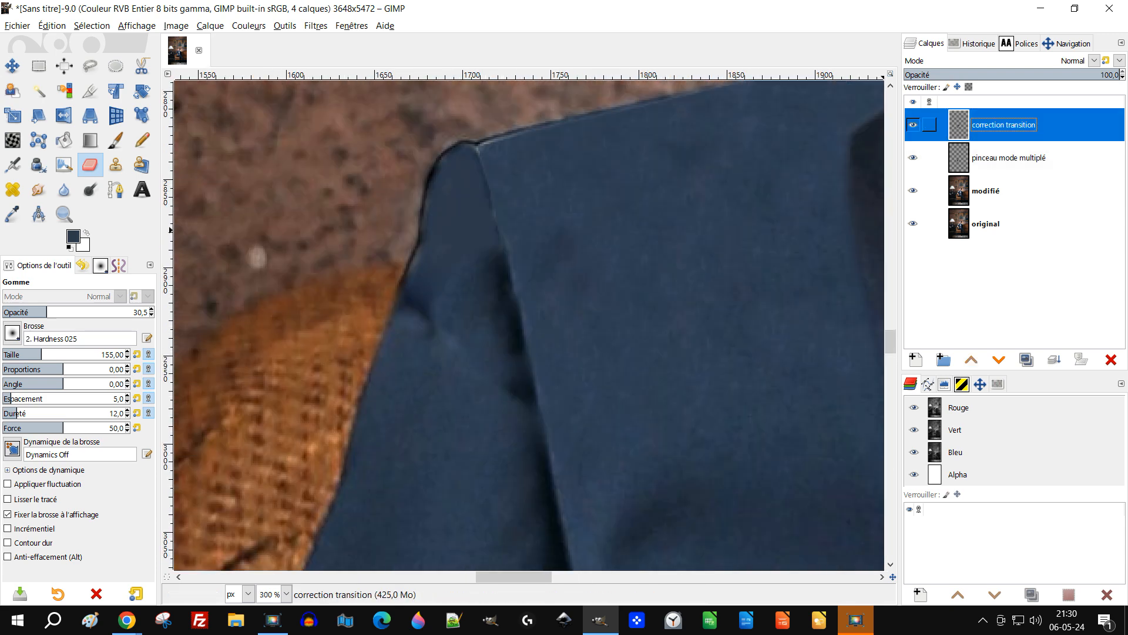
scroll(529, 270, "down", 1)
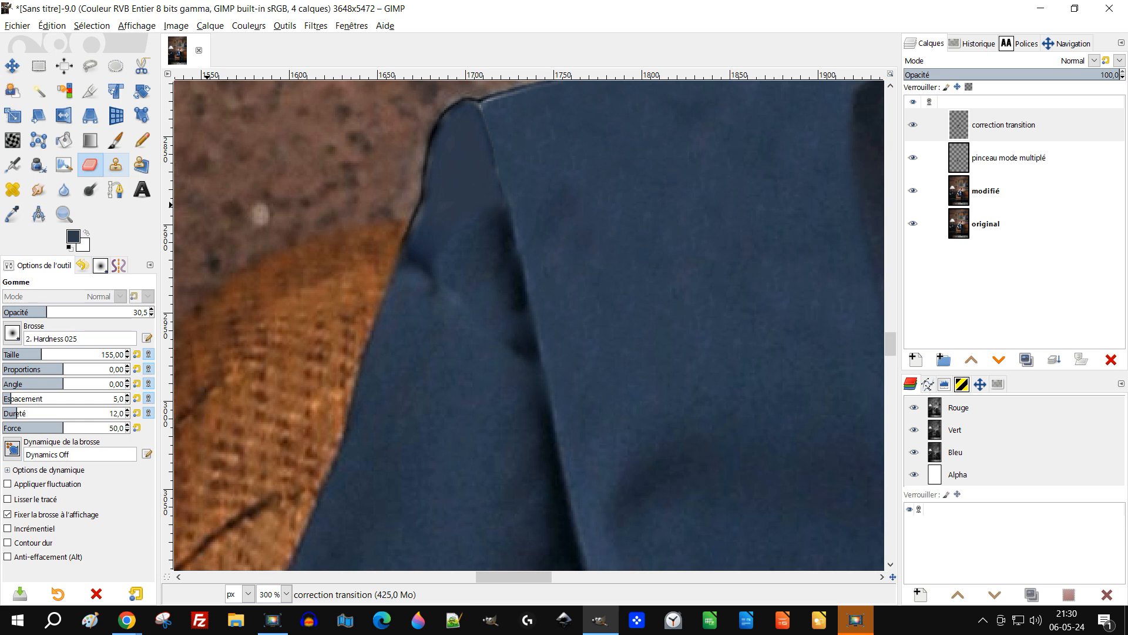
left_click(116, 165)
left_click(427, 380, "ctrl")
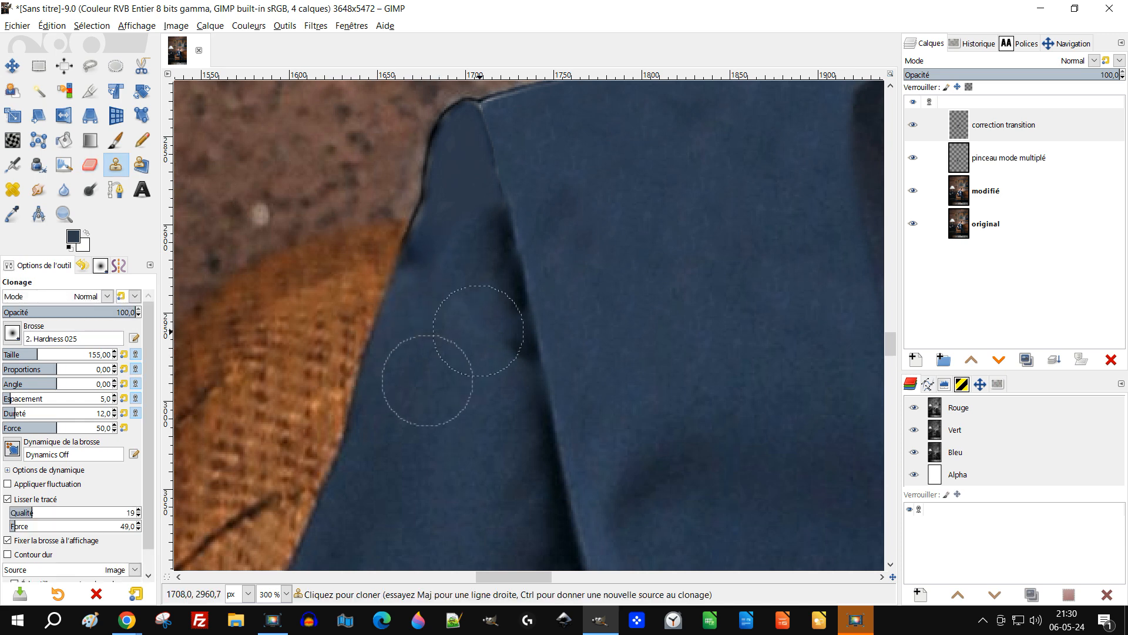
left_click_drag(475, 239, 497, 307)
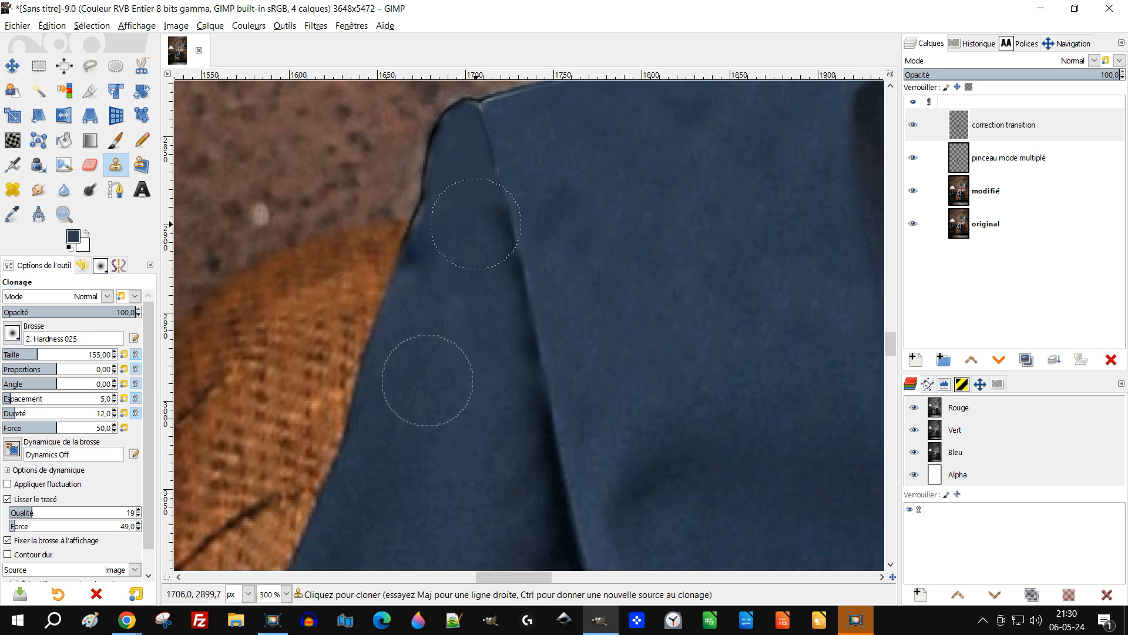
Clone sleeve fabric over the dark spot at the sleeve's outer edge beside the orange armchair.
scroll(431, 328, "up", 2)
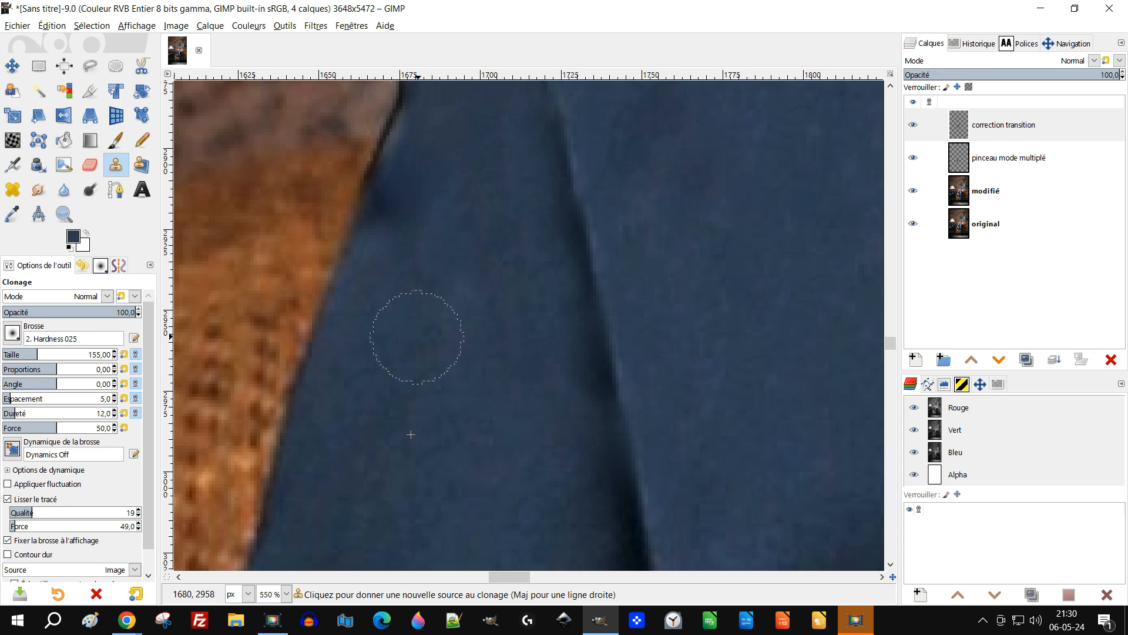
left_click_drag(446, 335, 507, 370)
left_click(418, 234)
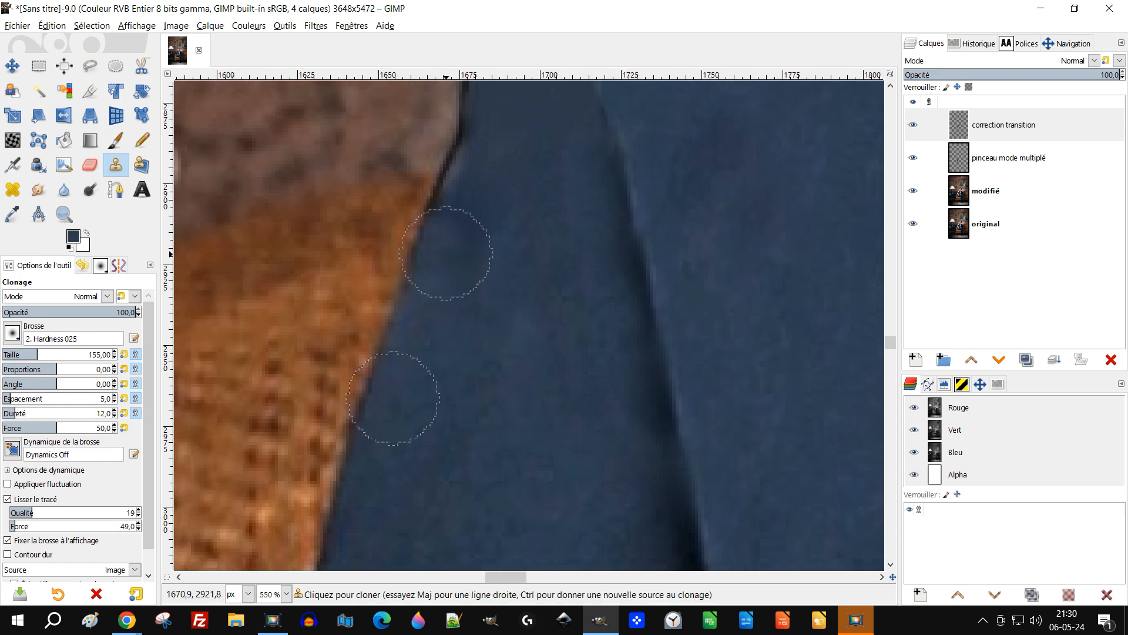
key("ctrl")
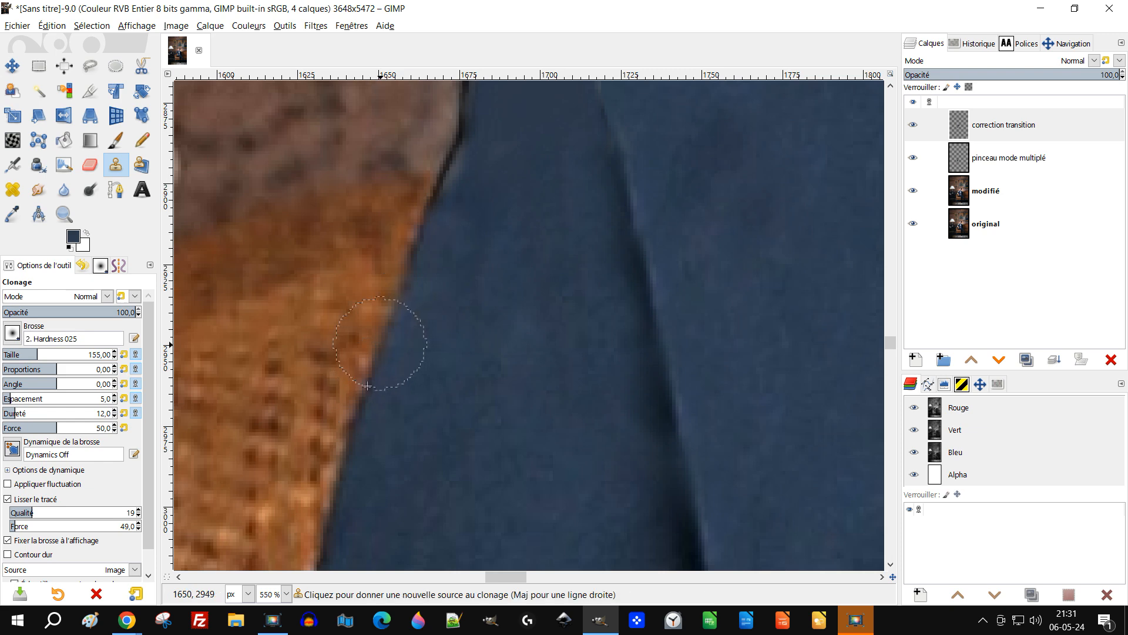
left_click(380, 343, "ctrl")
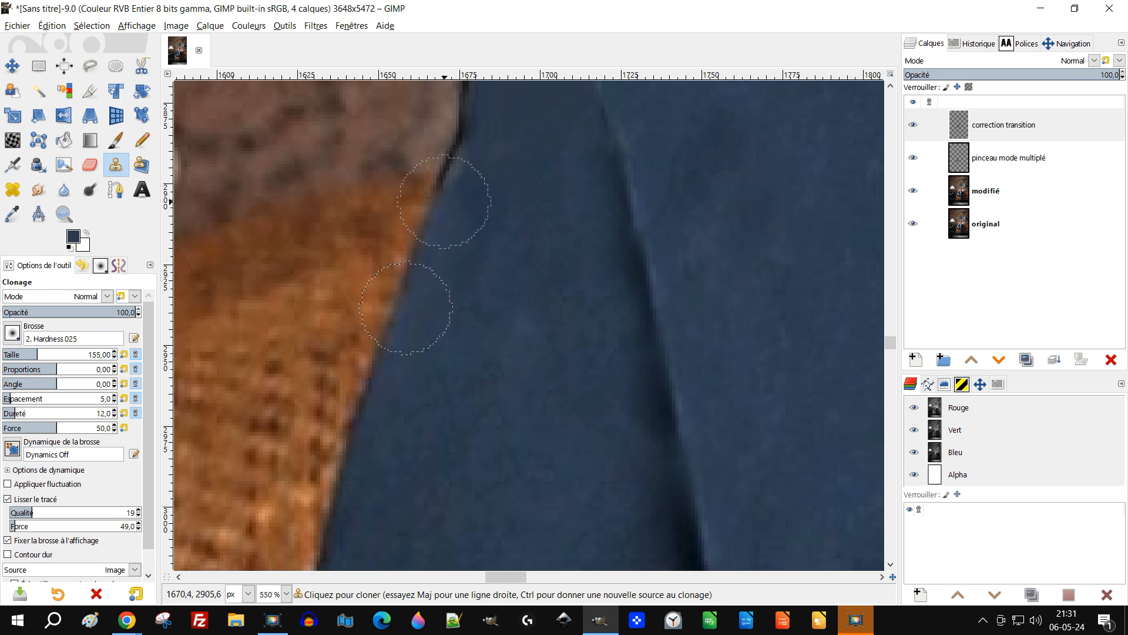
Clone wall texture over the black outline along the upper sleeve's outer edge, above the armchair.
scroll(462, 190, "up", 5)
key("ctrl")
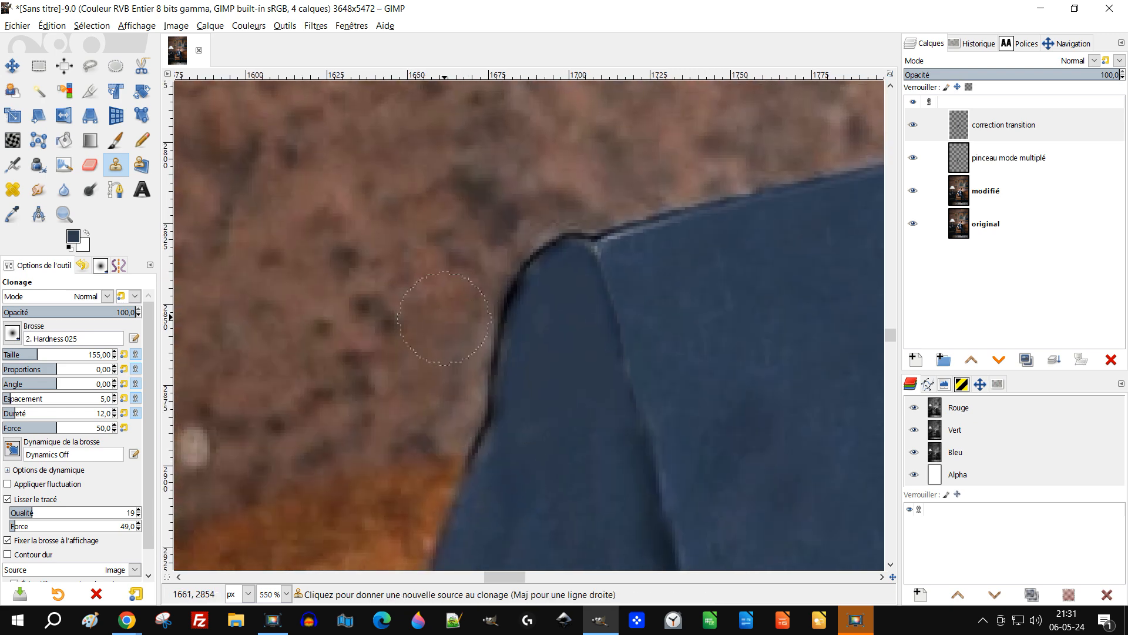
mouse_move(473, 307)
left_mouse_down()
mouse_move(505, 237)
mouse_move(488, 252)
left_mouse_up()
left_click_drag(466, 345, 470, 387)
scroll(470, 388, "up", 2)
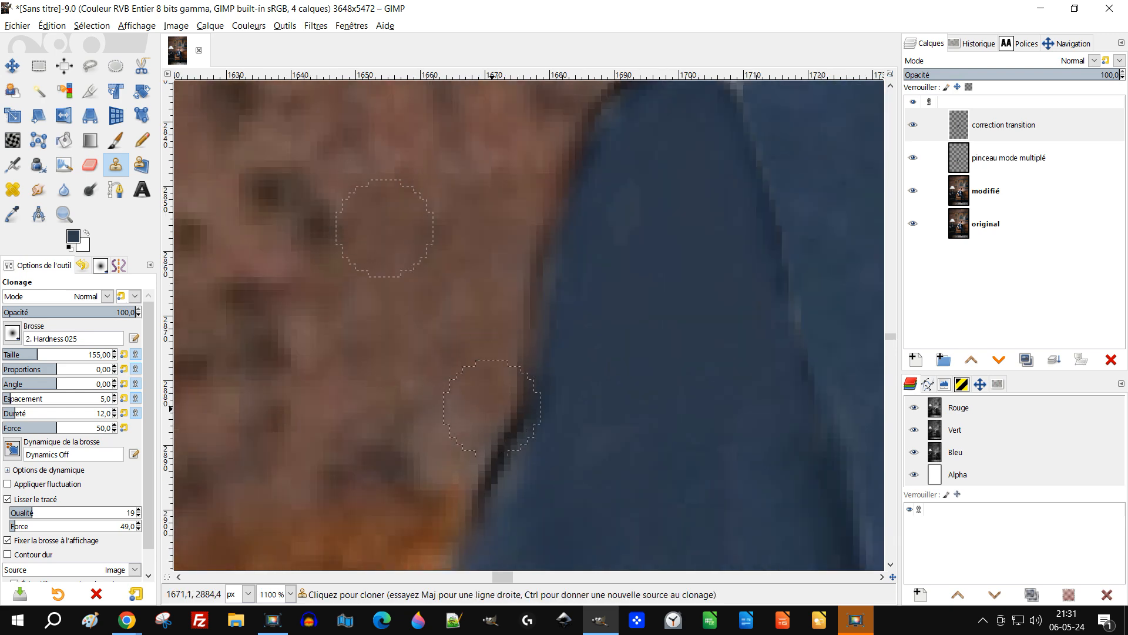
mouse_move(479, 430)
left_mouse_down()
mouse_move(470, 462)
mouse_move(490, 419)
left_mouse_up()
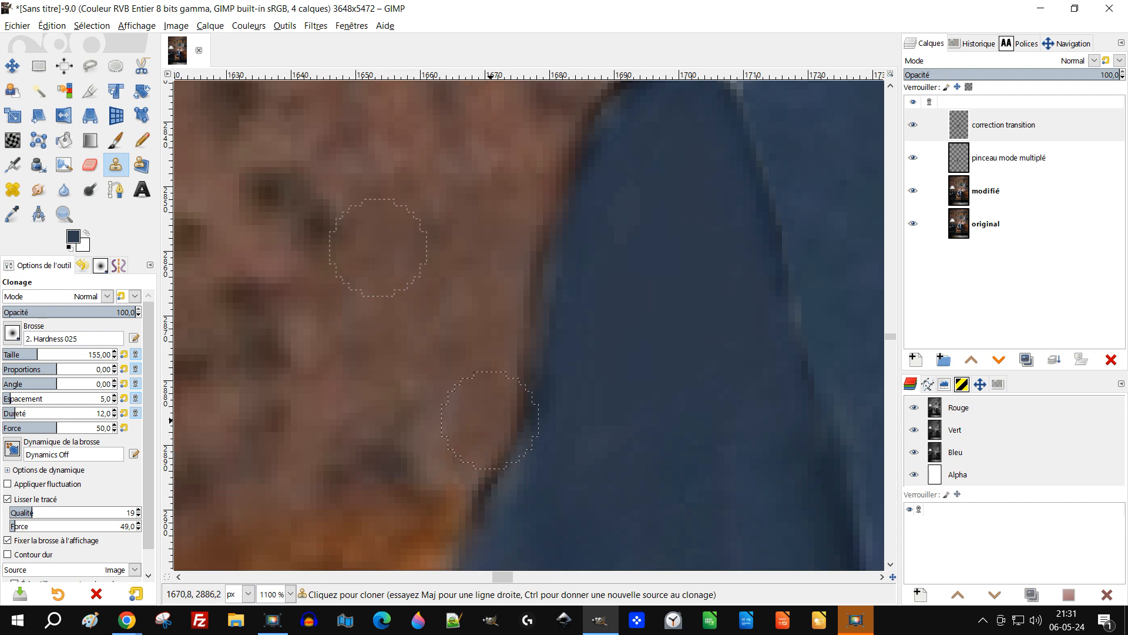
left_click_drag(492, 382, 499, 322)
Clone wall texture over the remaining black outline around the rounded top of the sleeve.
left_click(379, 194, "ctrl")
left_click_drag(694, 256, 622, 403)
left_click(331, 221, "ctrl")
left_click_drag(468, 302, 489, 235)
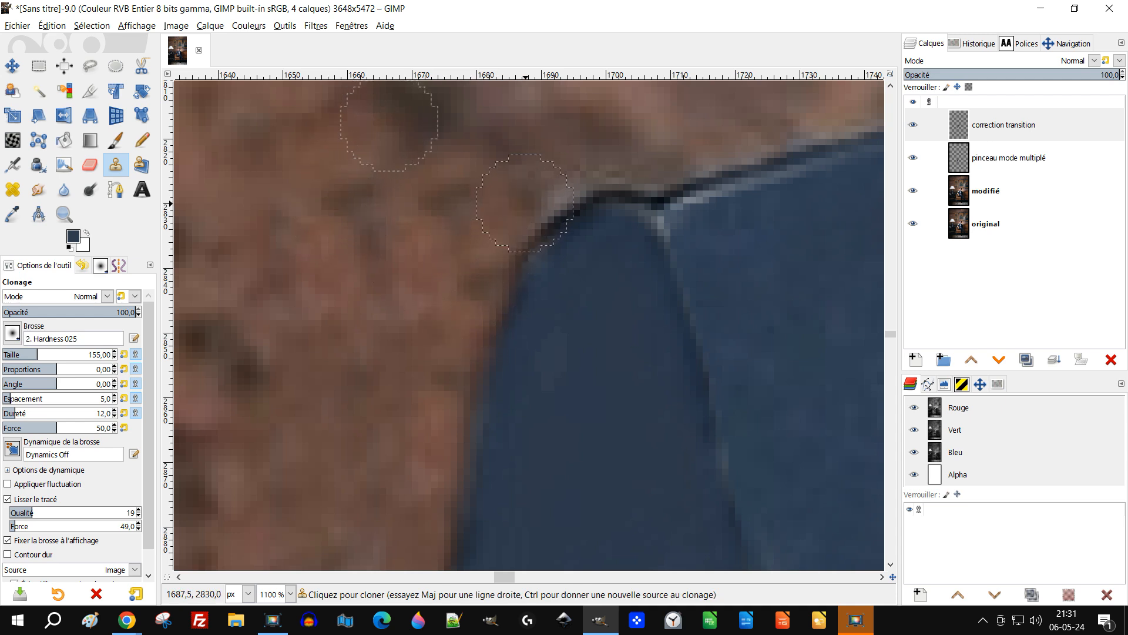
left_click_drag(536, 211, 579, 173)
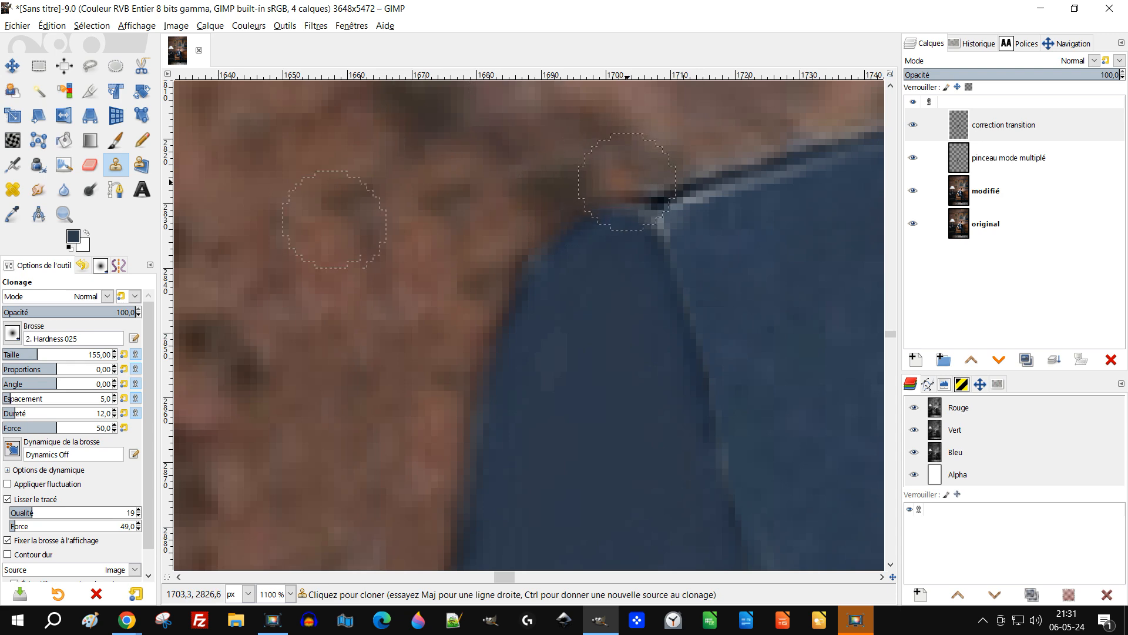
Clone jacket fabric over the light rim where the shoulder line meets the sleeve seam.
scroll(639, 187, "down", 7)
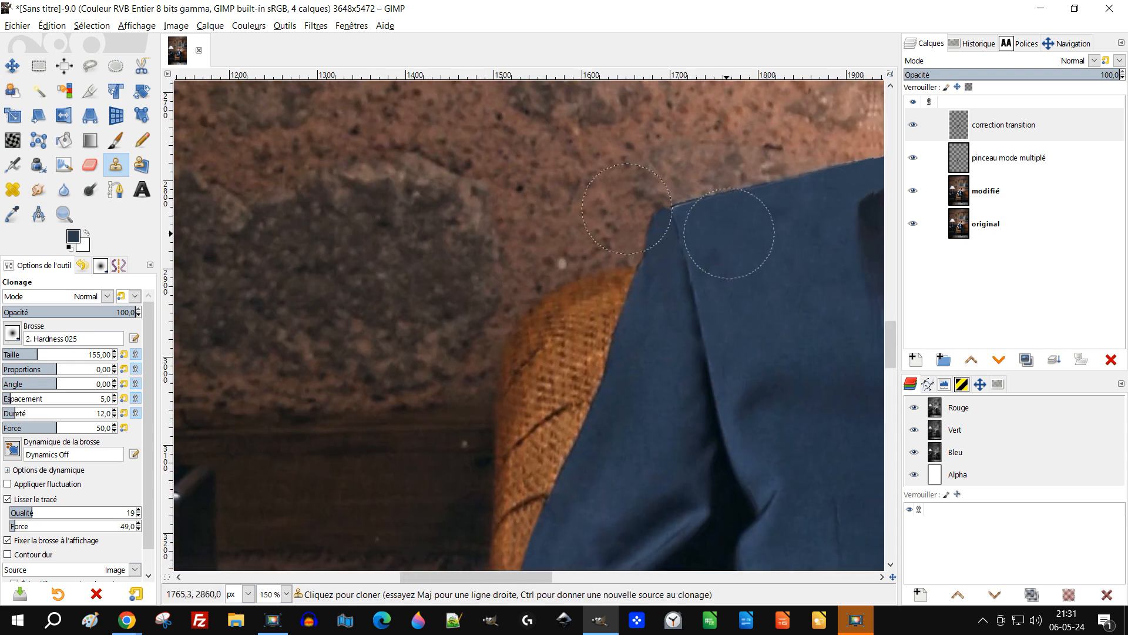
scroll(644, 196, "down", 3)
scroll(641, 265, "up", 4)
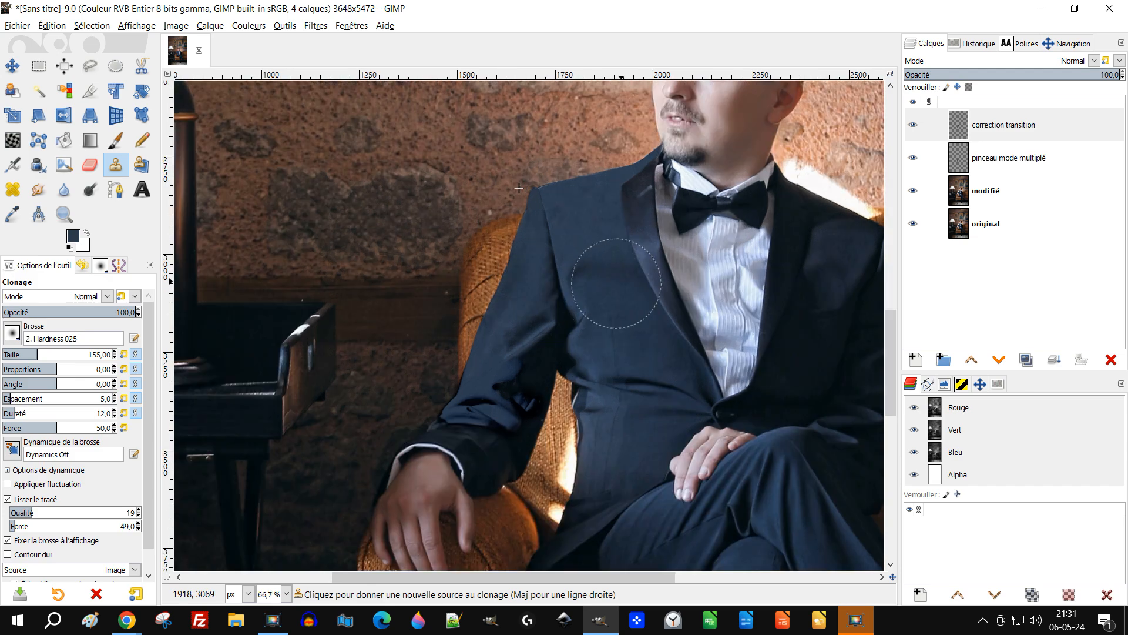
scroll(639, 276, "up", 7)
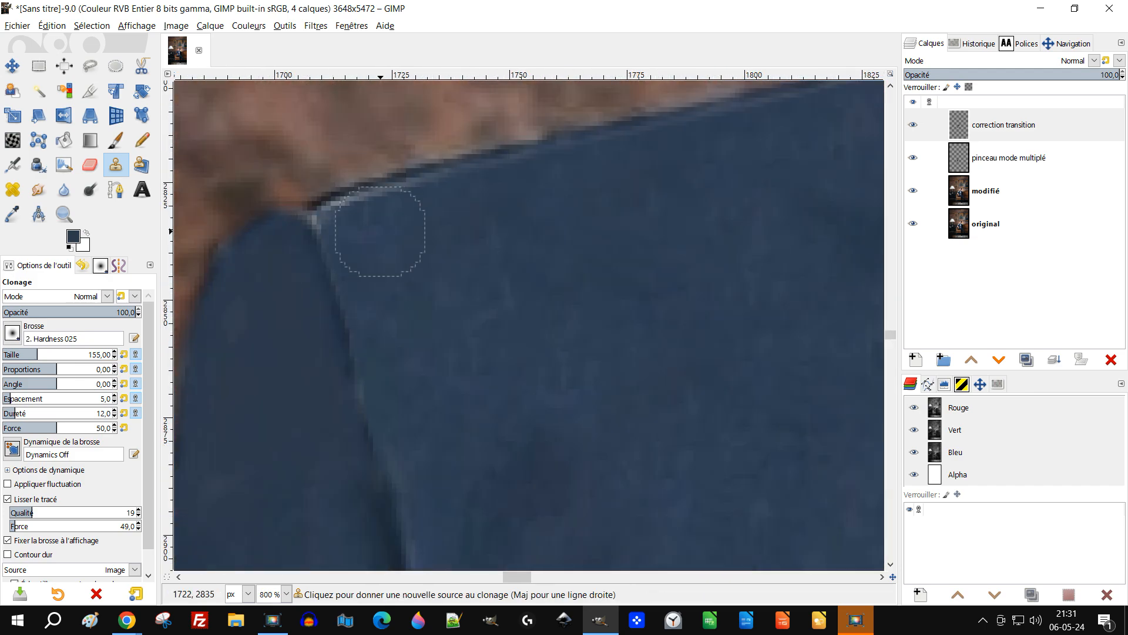
scroll(412, 298, "up", 1)
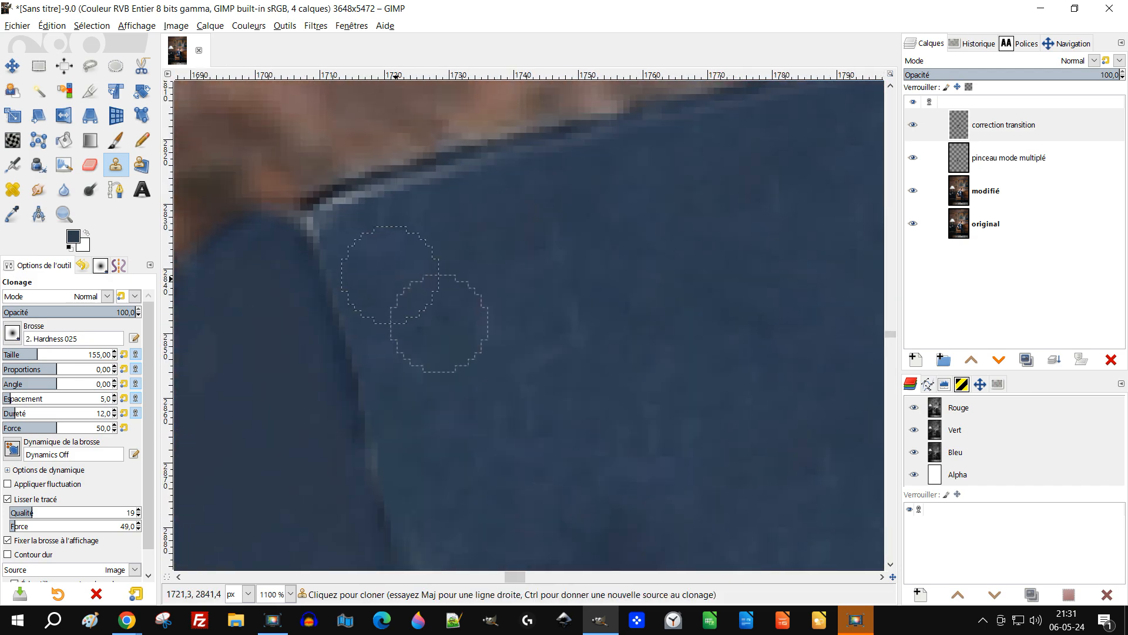
scroll(480, 351, "up", 1)
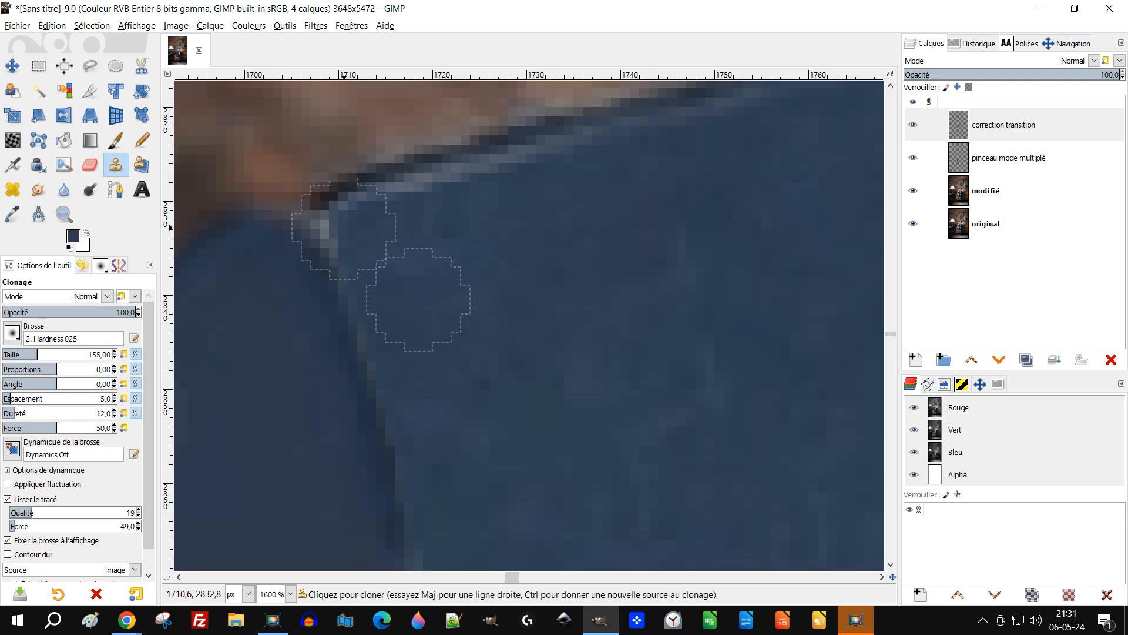
left_click_drag(382, 209, 574, 150)
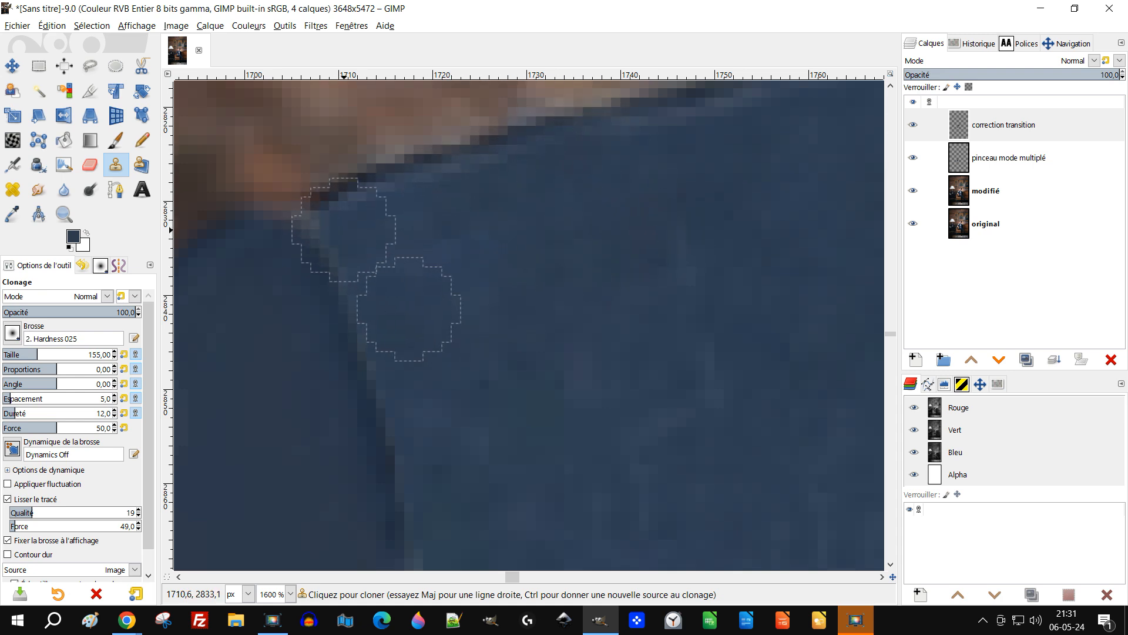
Clone wall texture over the dark outline and light fringe along the top of the shoulder.
mouse_move(339, 228)
left_mouse_down()
mouse_move(355, 230)
mouse_move(456, 439)
left_mouse_up()
left_click(455, 265, "ctrl")
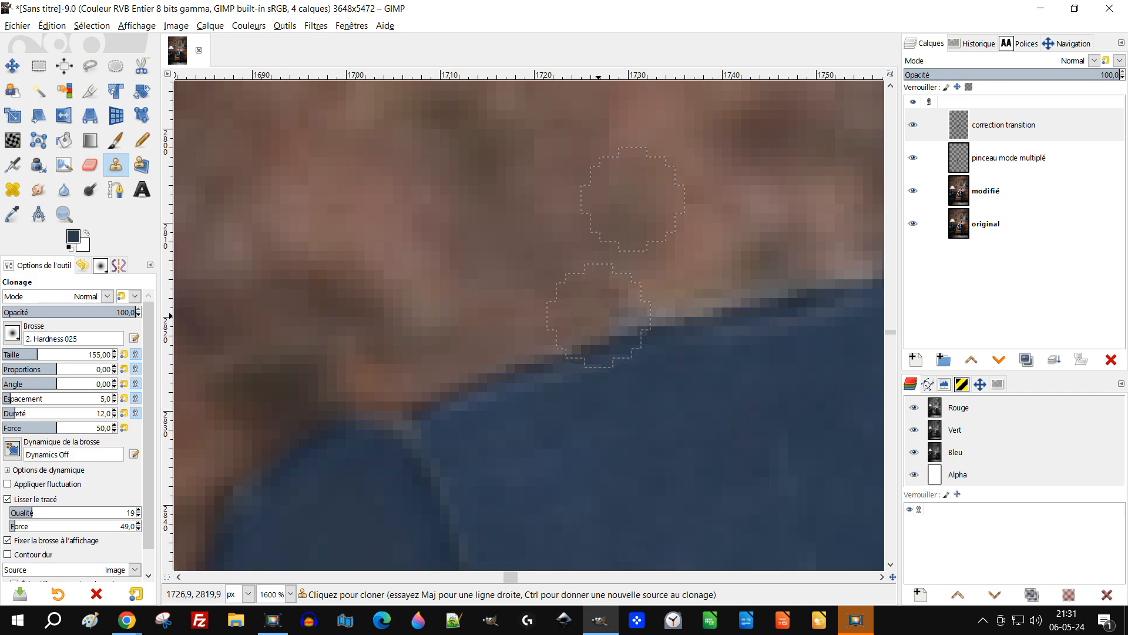
scroll(635, 301, "down", 8)
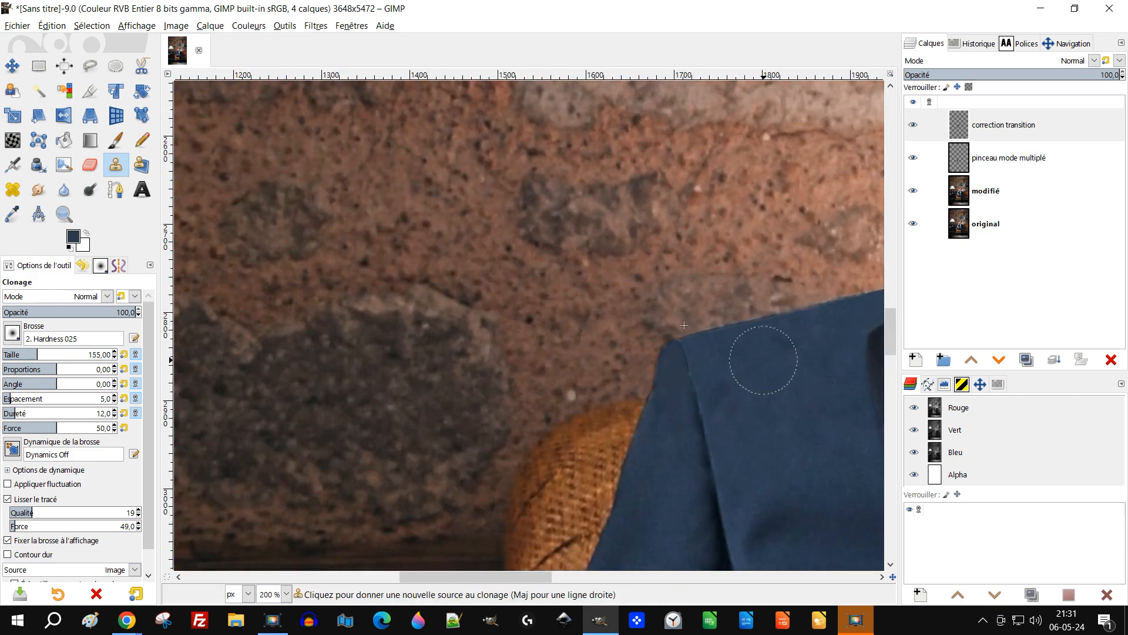
scroll(553, 350, "down", 3)
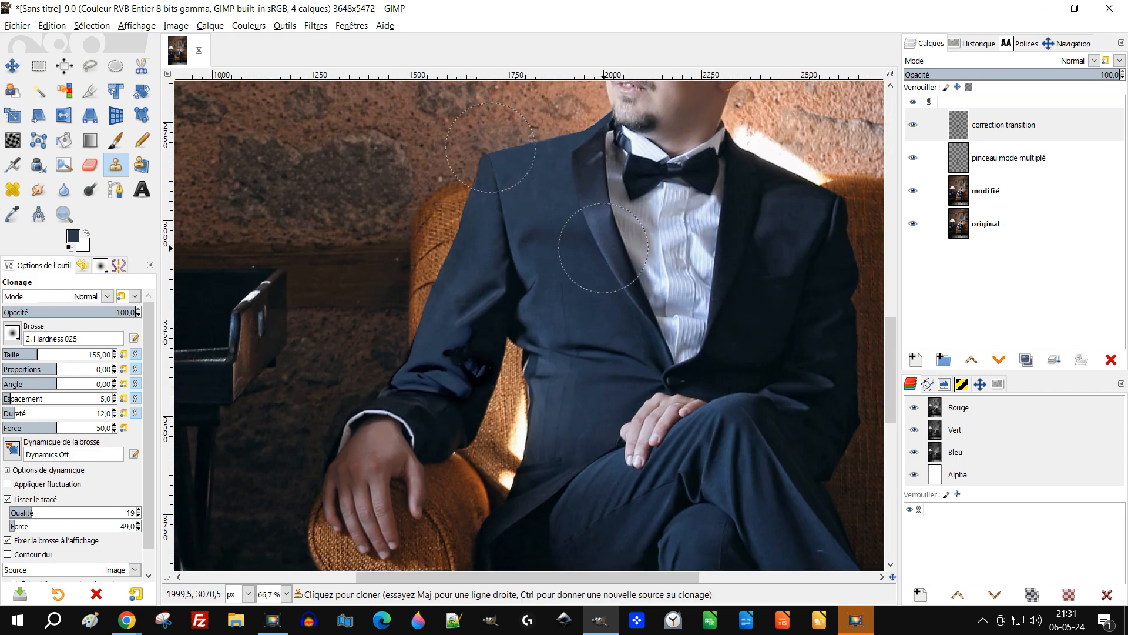
key("ctrl")
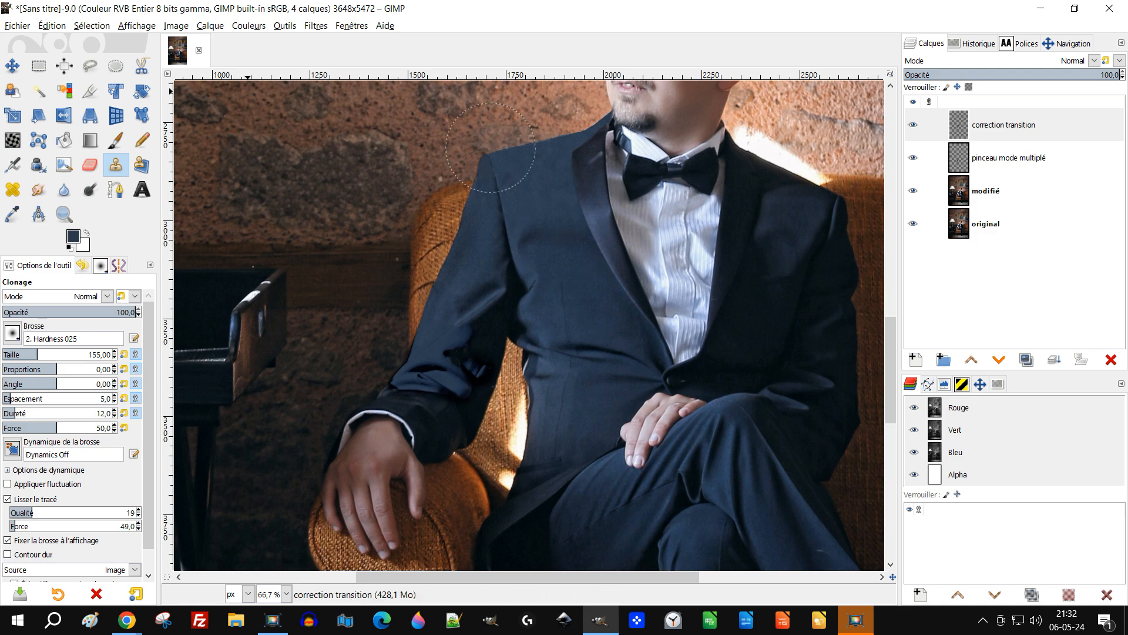
Save the image as homme_canapé.xcf in the "poster nuit salon attente" folder, replacing the existing file.
left_click(17, 26)
key("Return")
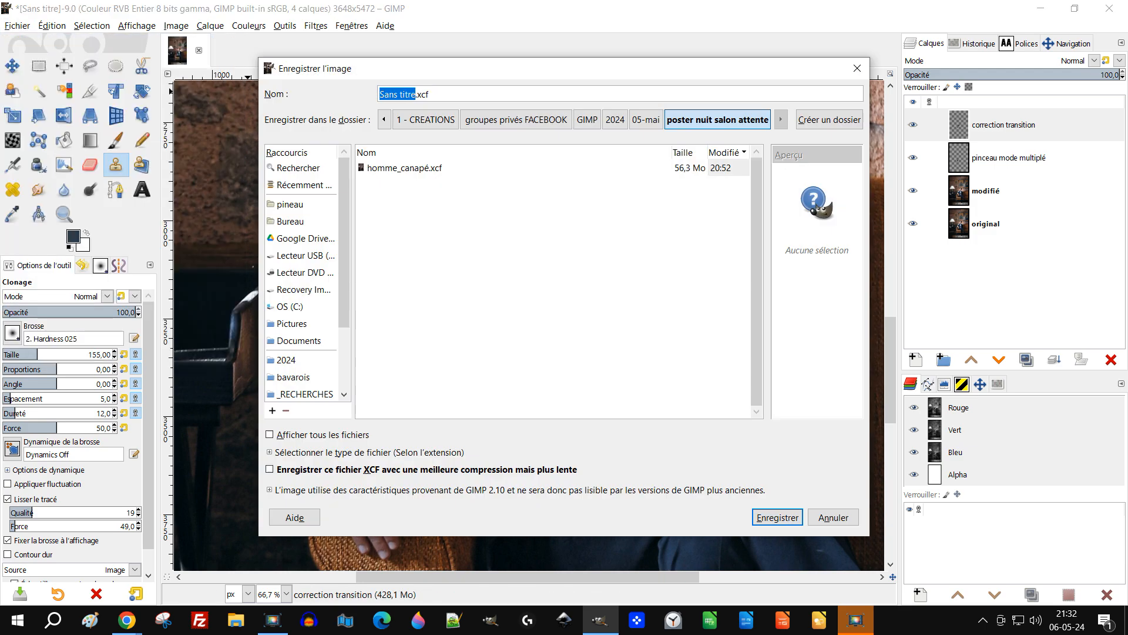
left_click(404, 168)
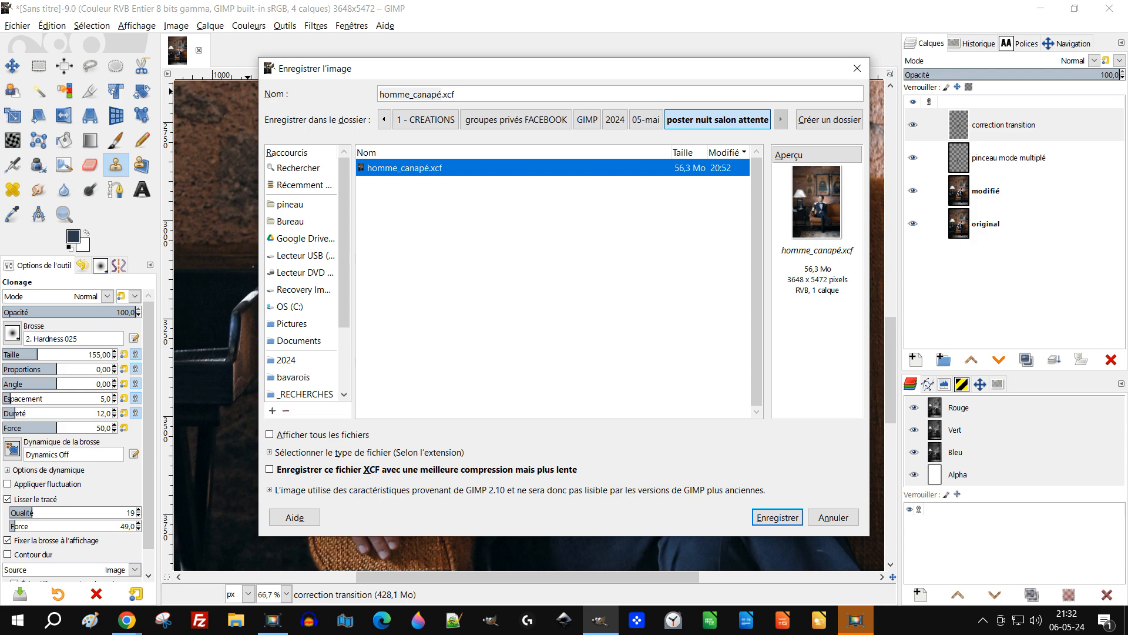
key("Return")
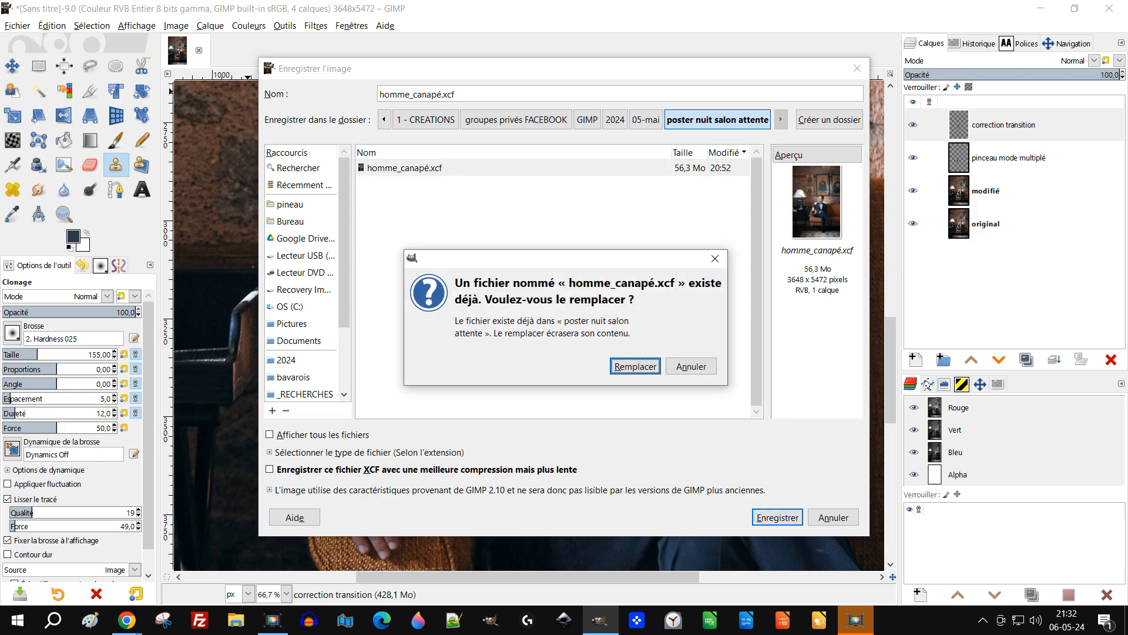
key("Return")
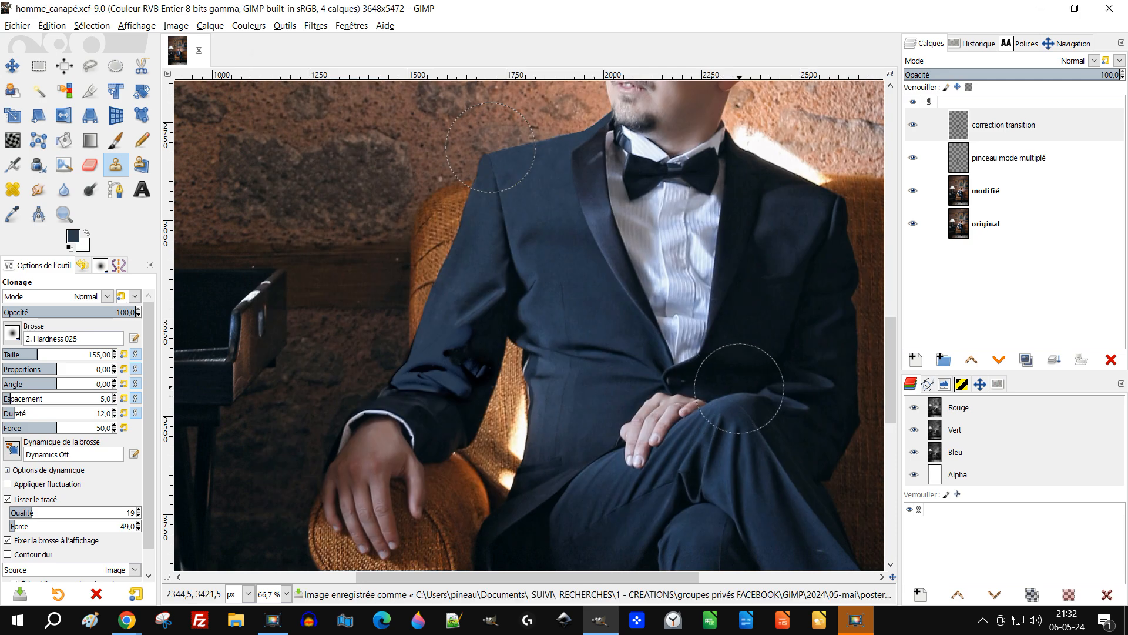
Examine the light fold on the sleeve near the elbow with the "correction transition" layer hidden and shown, keeping that layer selected.
left_click_drag(565, 227, 624, 244)
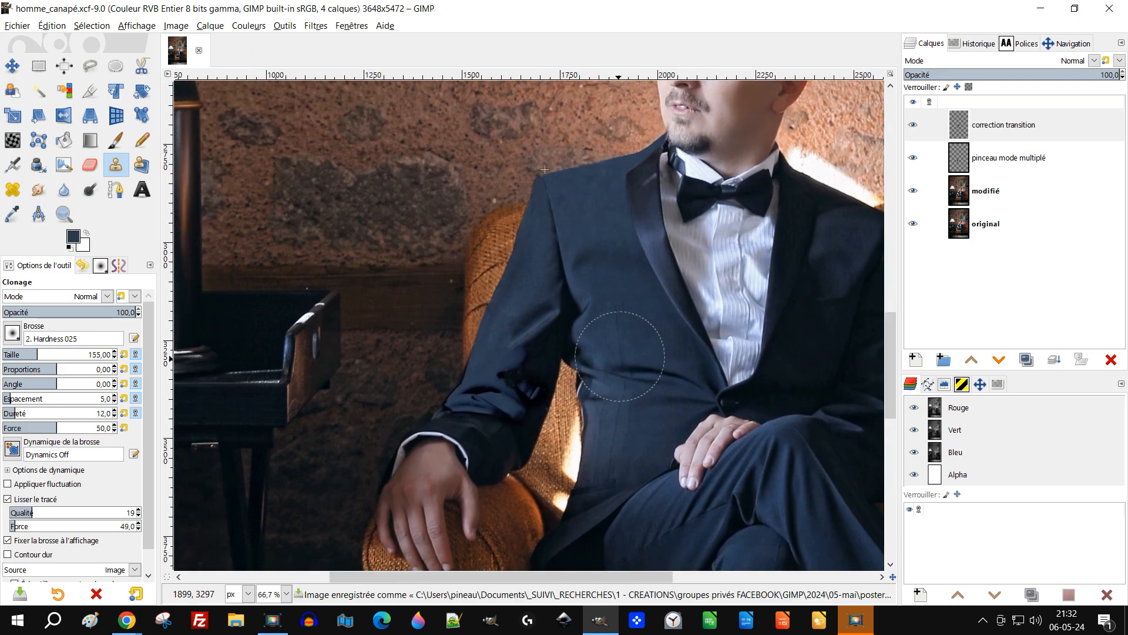
scroll(633, 351, "up", 5)
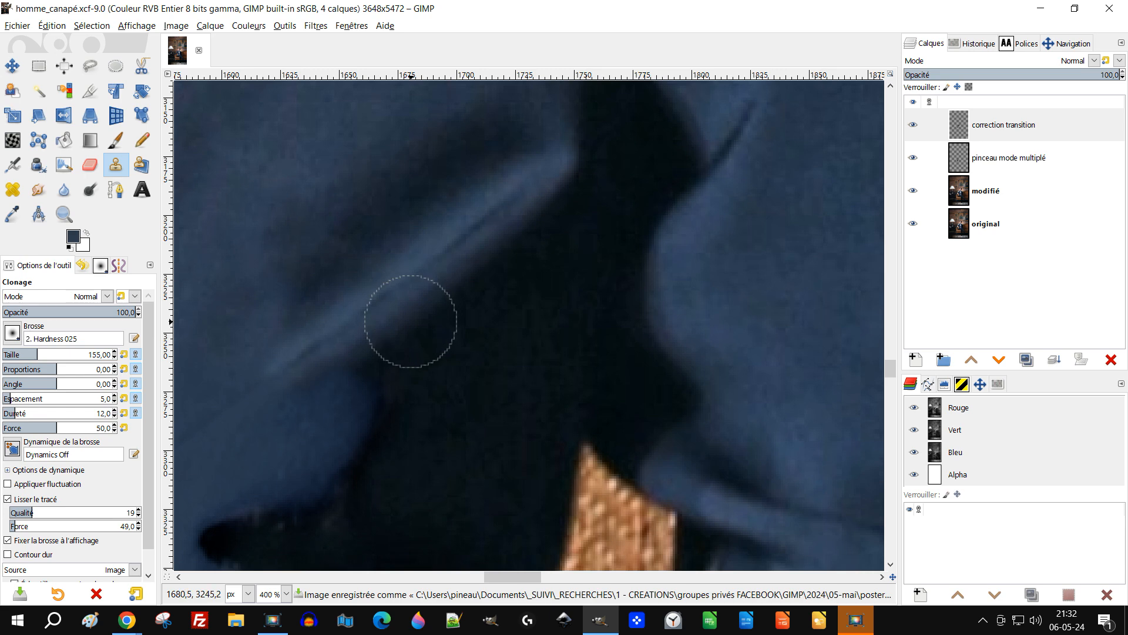
mouse_move(310, 345)
left_mouse_down()
mouse_move(440, 360)
mouse_move(544, 355)
mouse_move(519, 319)
left_mouse_up()
scroll(441, 361, "up", 1)
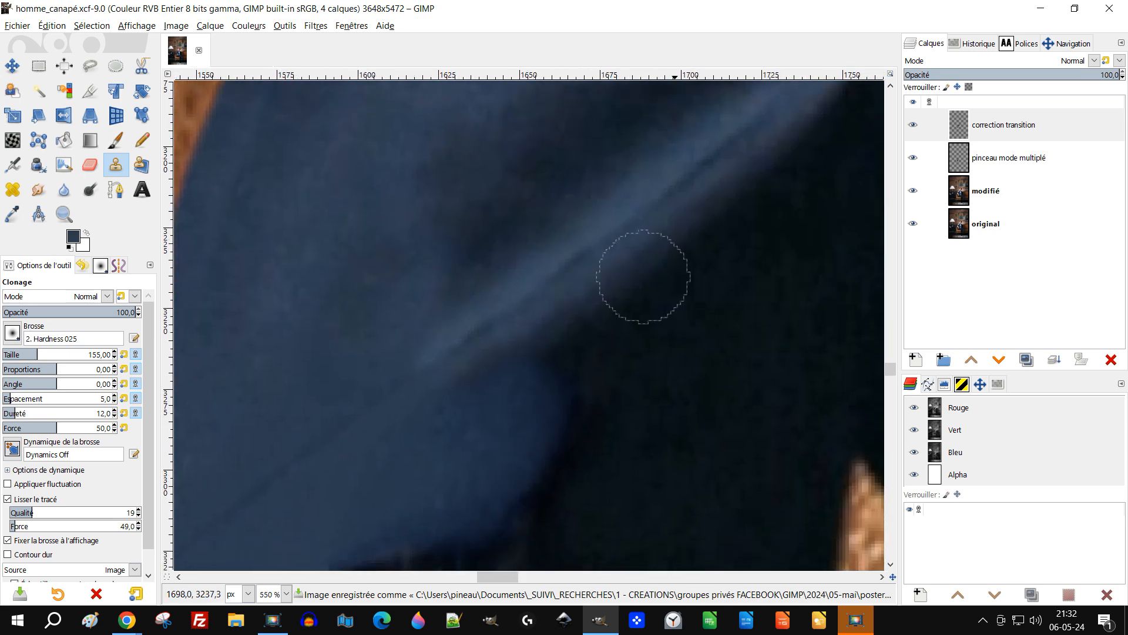
left_click(913, 125)
left_click(912, 124)
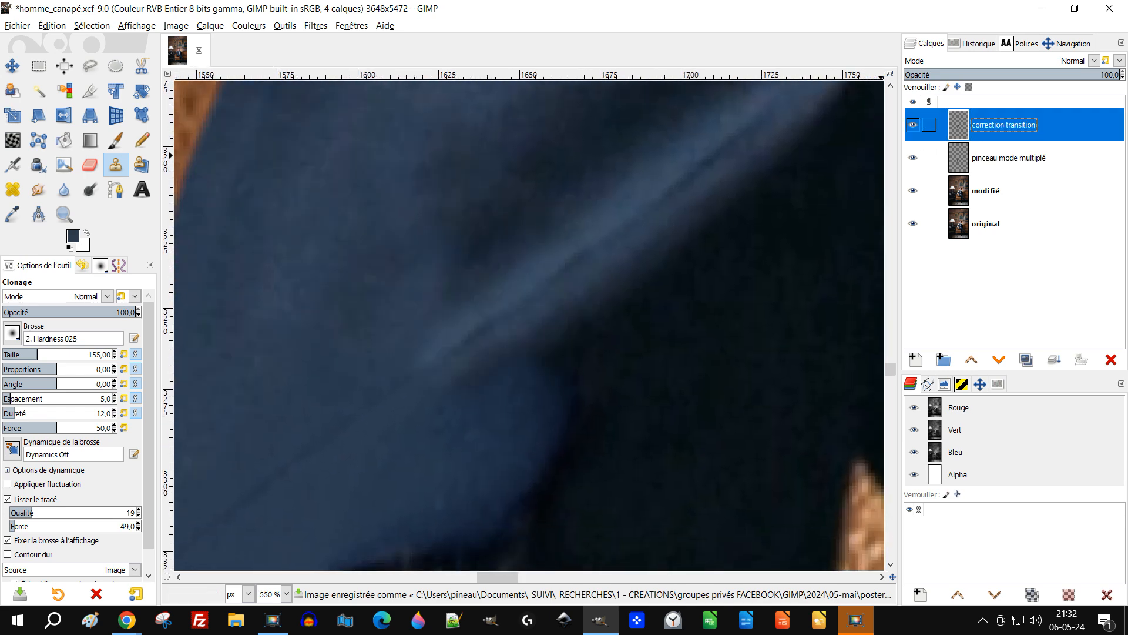
left_click_drag(655, 226, 678, 271)
left_click(1004, 125)
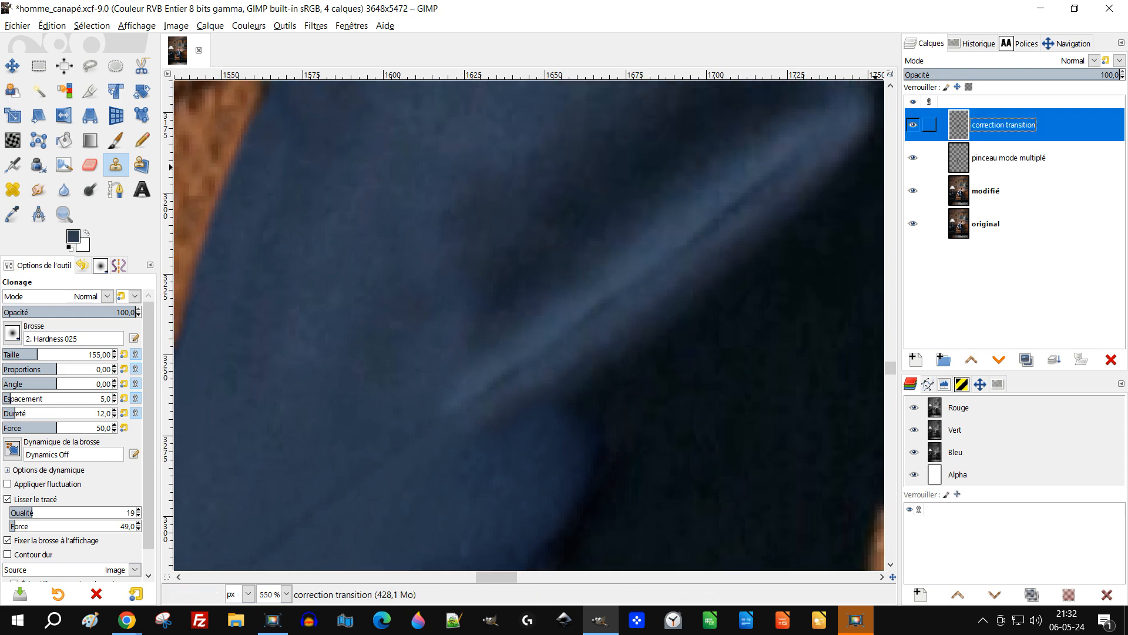
scroll(629, 285, "up", 1)
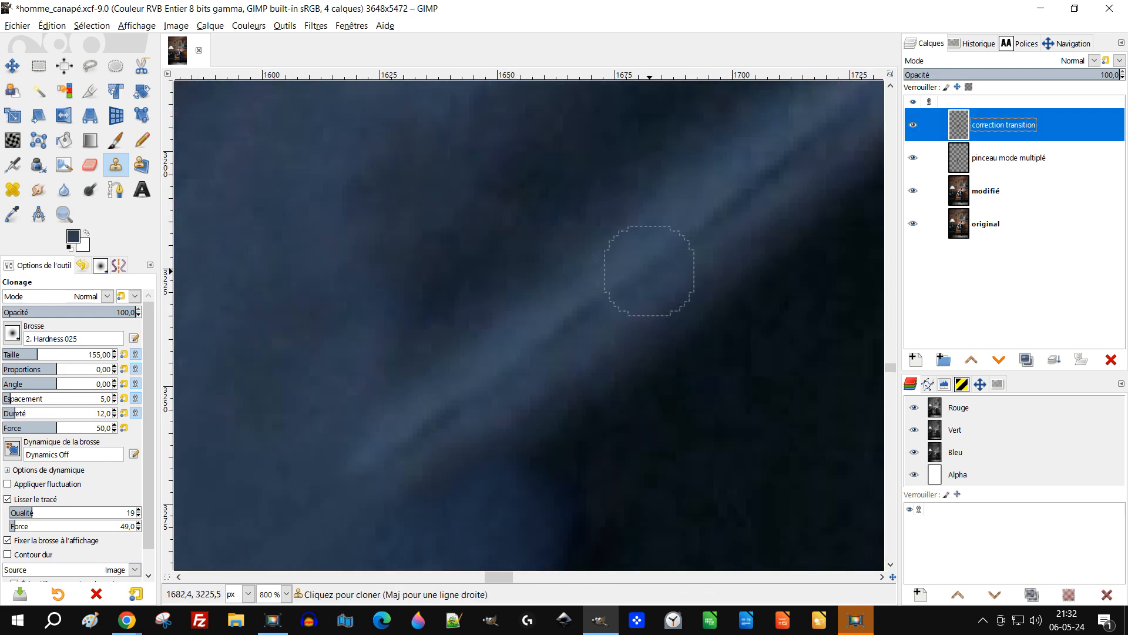
Clone the light crease along the sleeve fold near the elbow on the "correction transition" layer to cover the abrupt transition.
left_click(649, 271, "ctrl")
left_click_drag(588, 310, 466, 409)
mouse_move(753, 298)
left_mouse_down()
mouse_move(544, 392)
mouse_move(484, 452)
left_mouse_up()
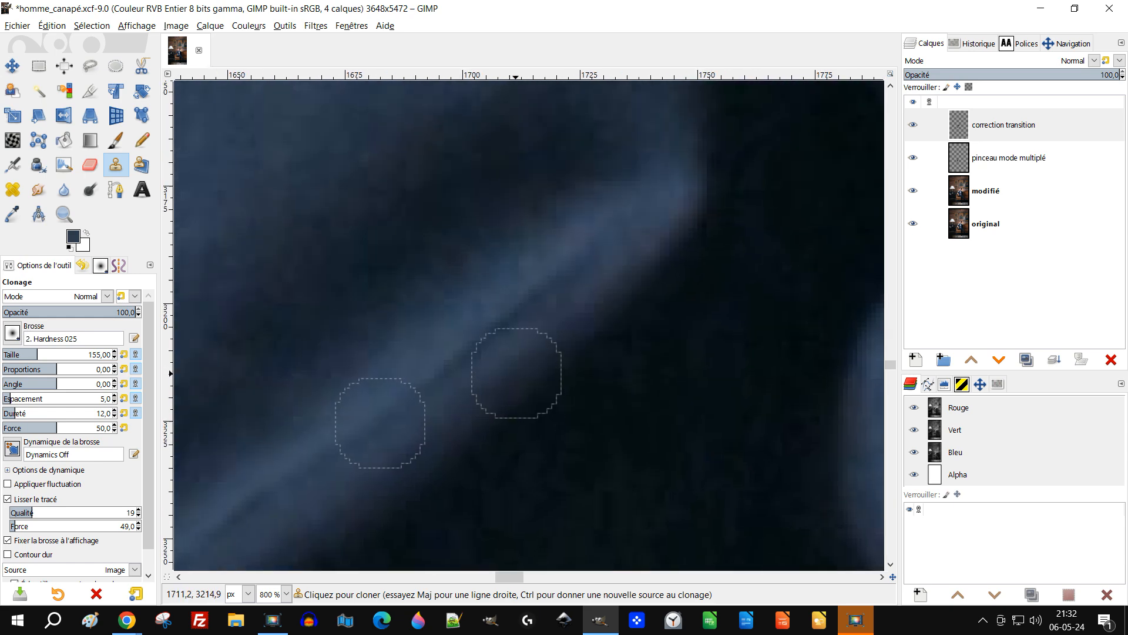
left_click_drag(449, 373, 585, 269)
scroll(629, 273, "down", 4)
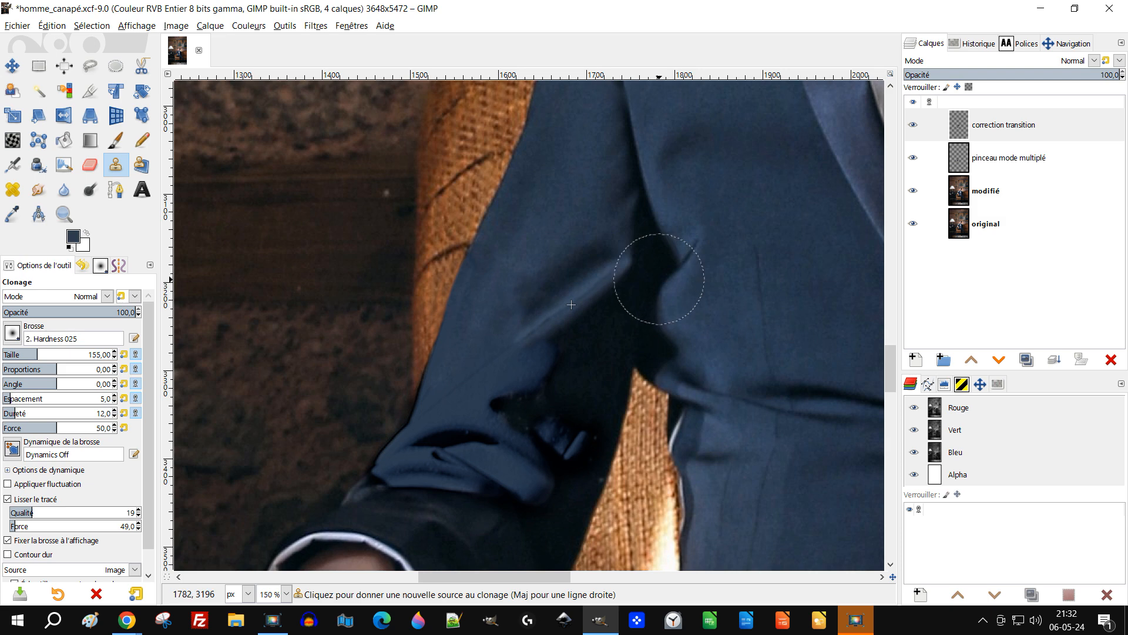
scroll(623, 281, "up", 2)
left_click_drag(538, 338, 584, 305)
scroll(581, 299, "up", 2)
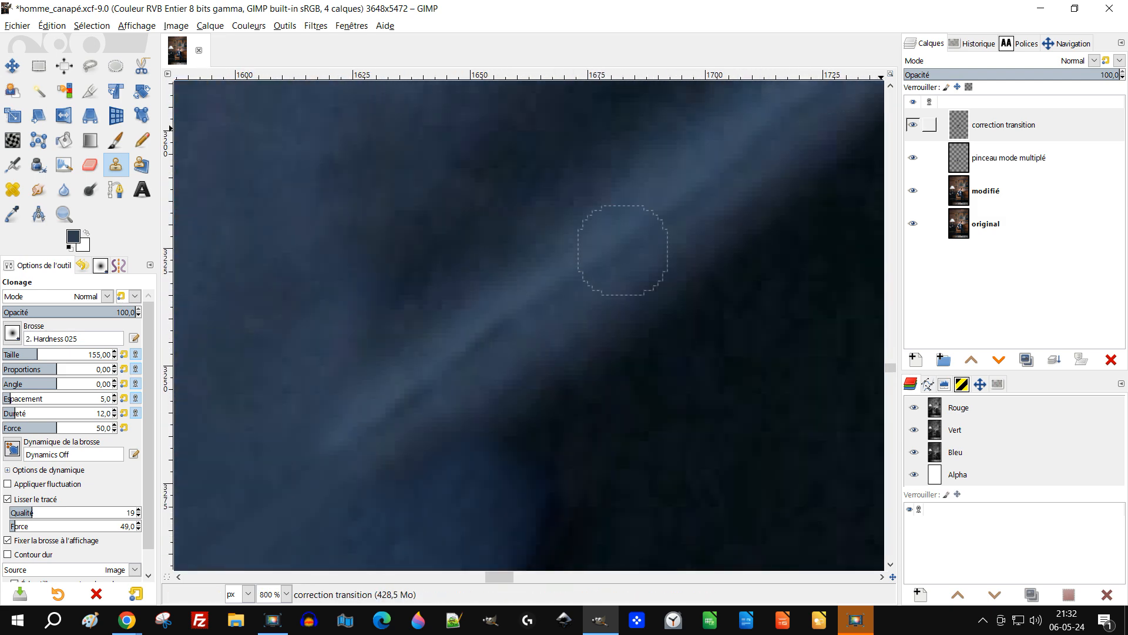
Examine the sleeve fold with the "correction transition" layer hidden and shown, keeping the "pinceau mode multiplé" layer selected.
left_click(1009, 157)
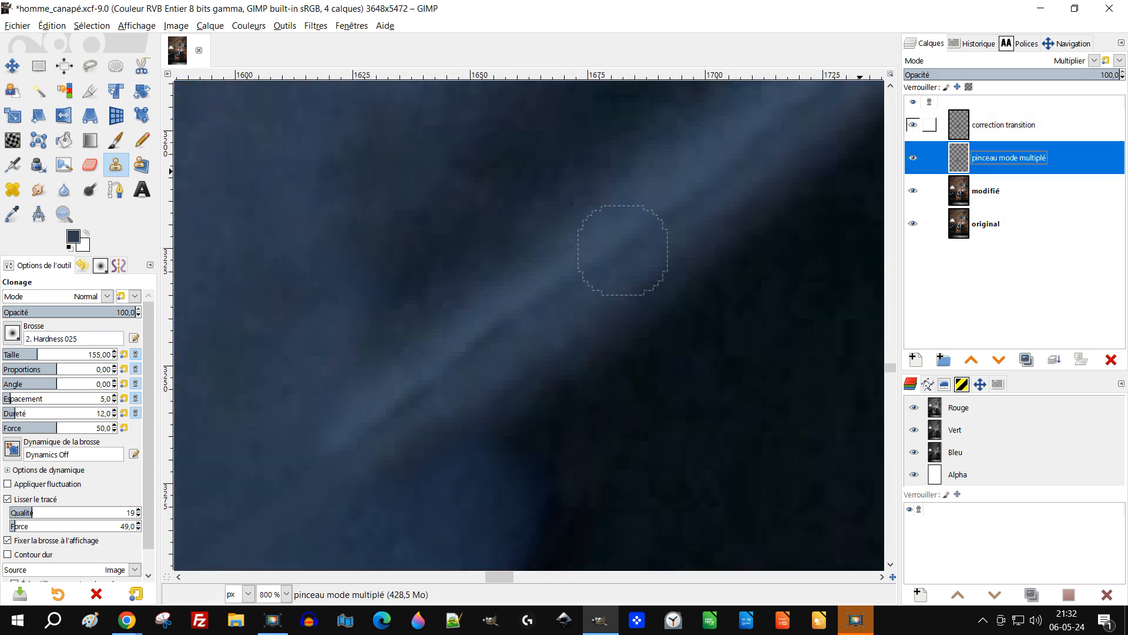
left_click(912, 124)
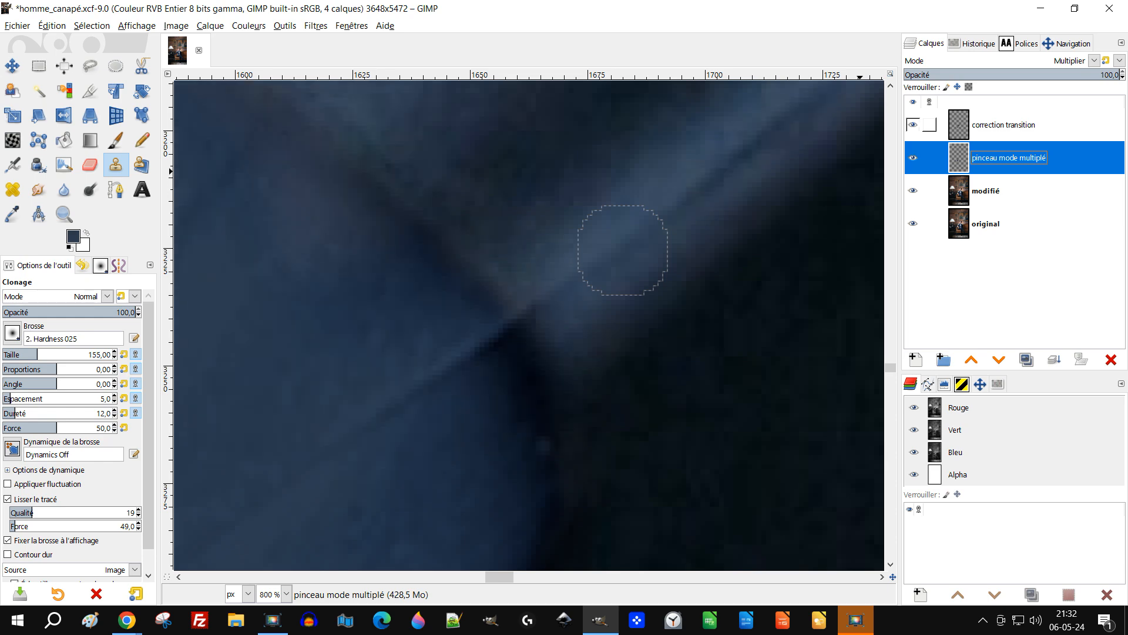
scroll(661, 250, "down", 2)
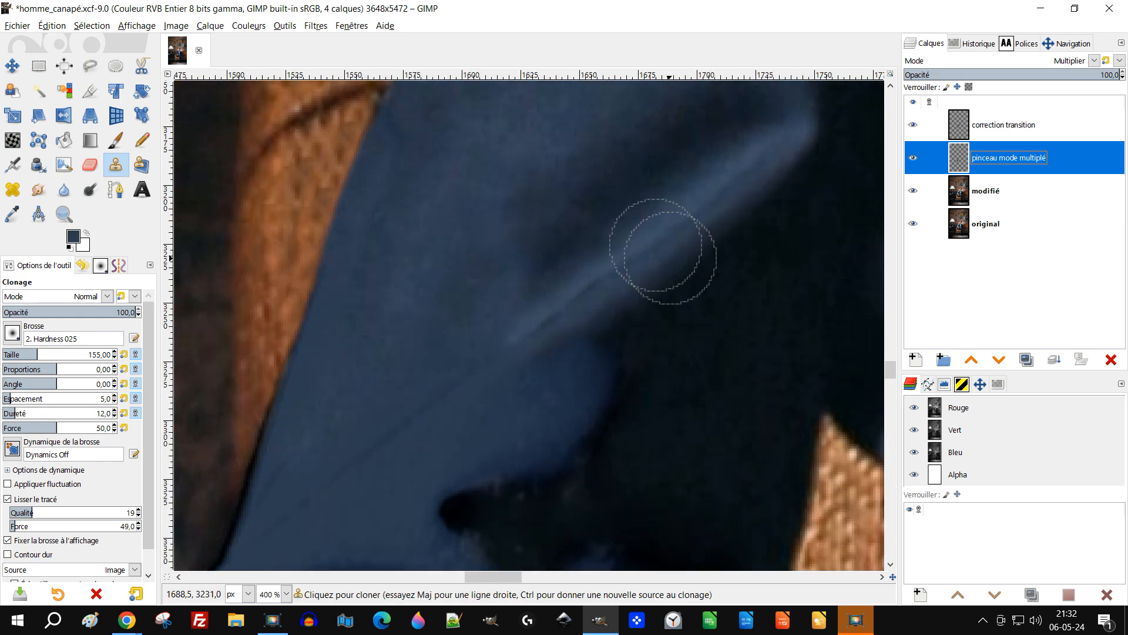
scroll(655, 246, "up", 1)
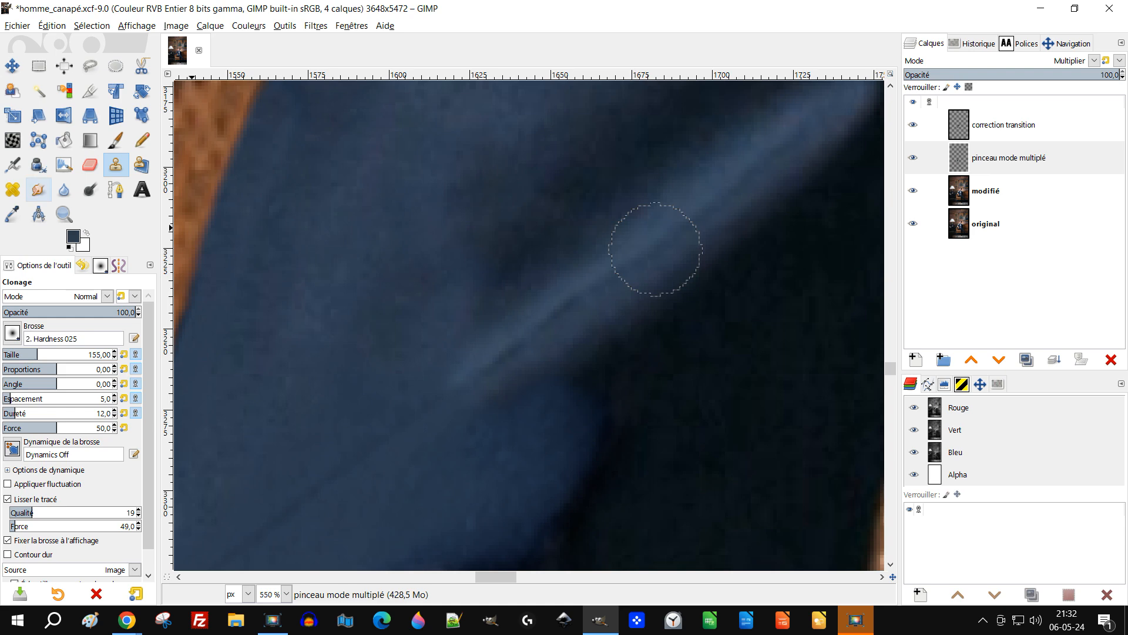
left_click(913, 125)
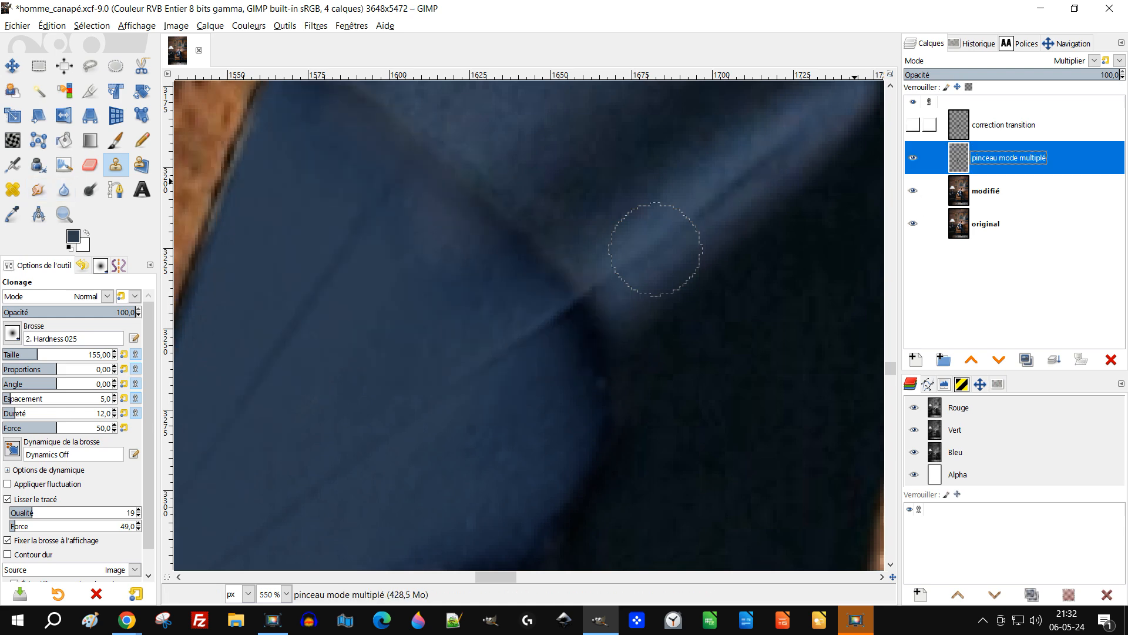
left_click(912, 124)
scroll(651, 310, "down", 2)
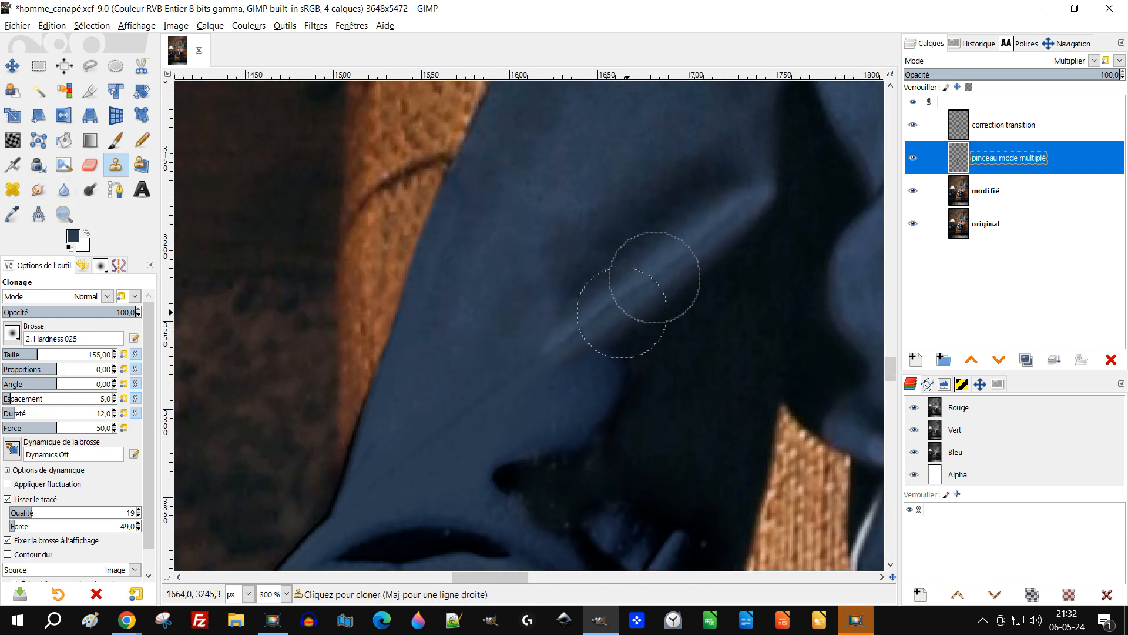
scroll(612, 313, "up", 2)
left_click_drag(714, 277, 705, 255)
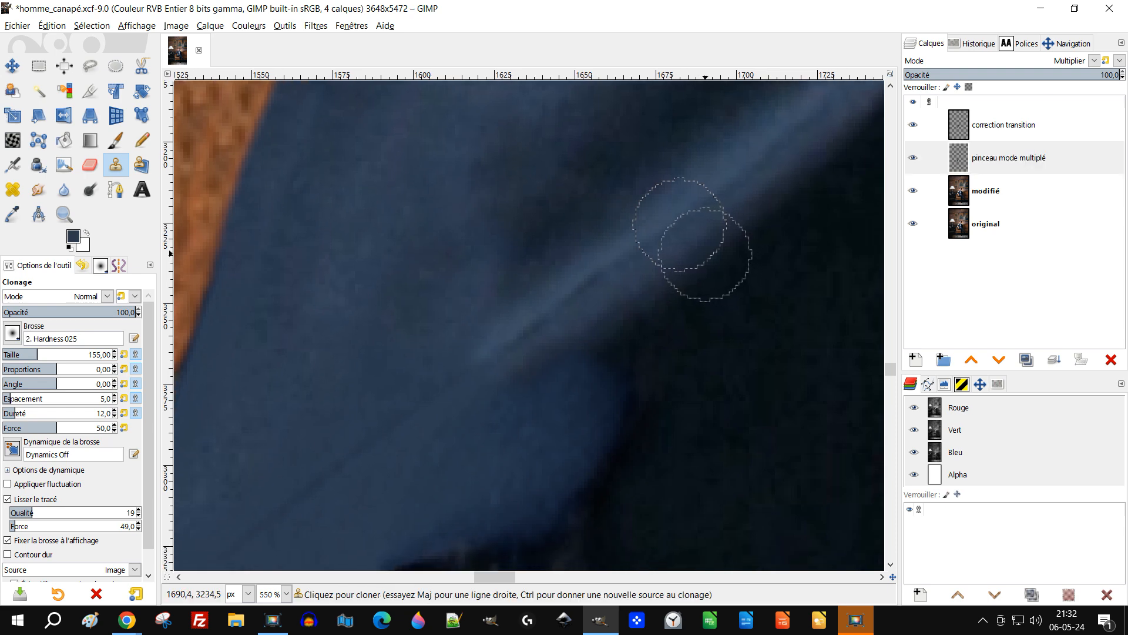
Soften the cloned crease on the "correction transition" layer with the Eraser at 30.5 opacity, undoing the trial erasure on "pinceau mode multiplé".
key("shift+e")
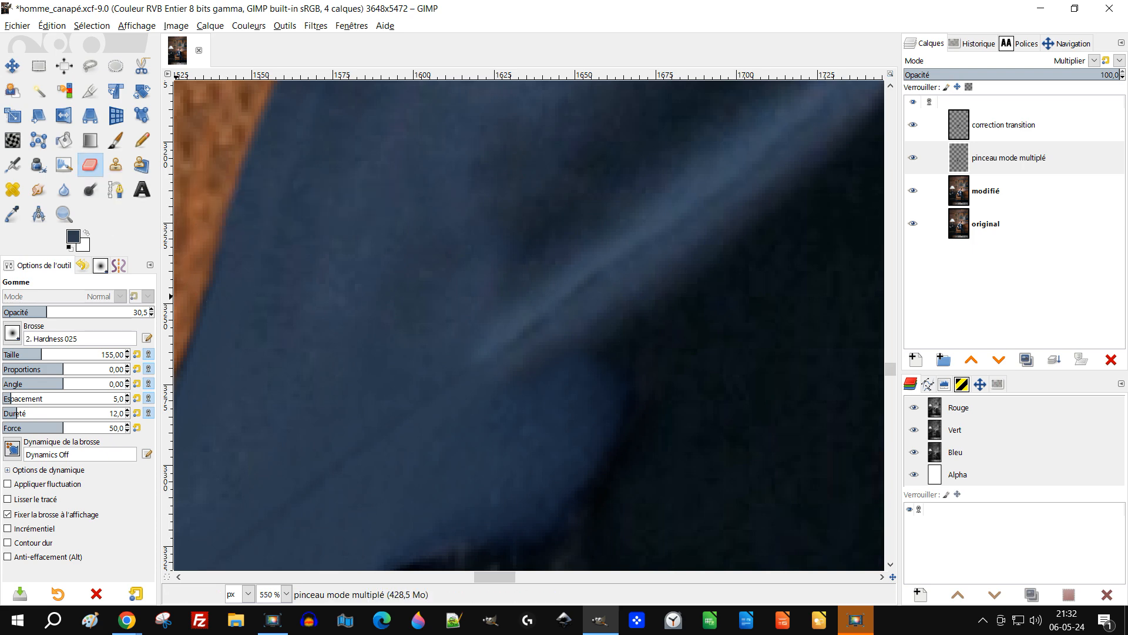
left_click(509, 335)
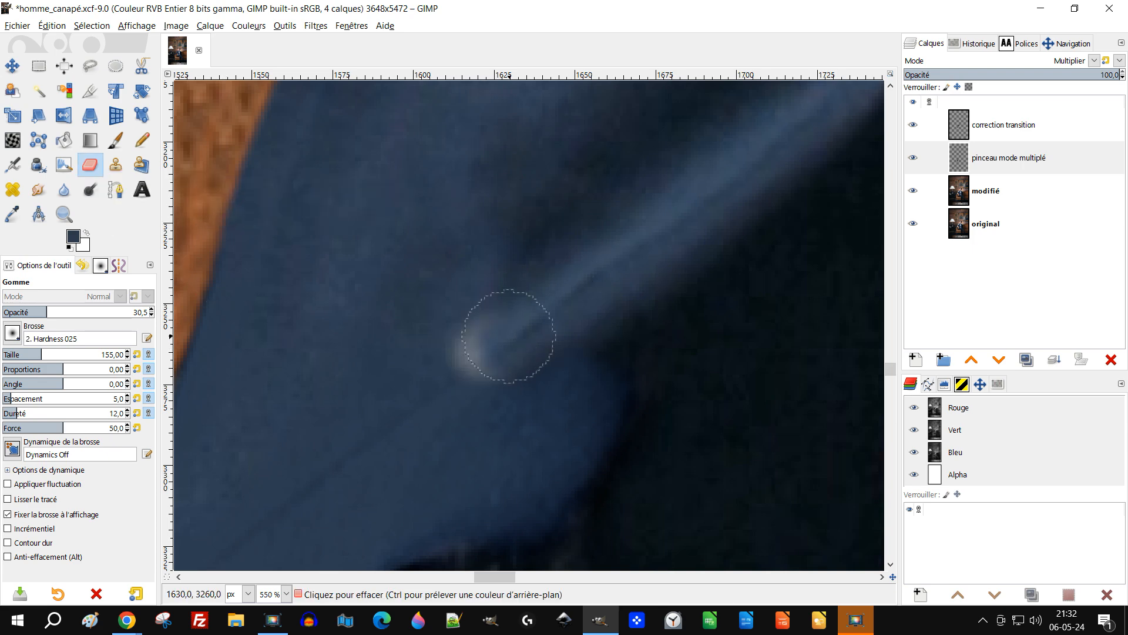
key("ctrl+z")
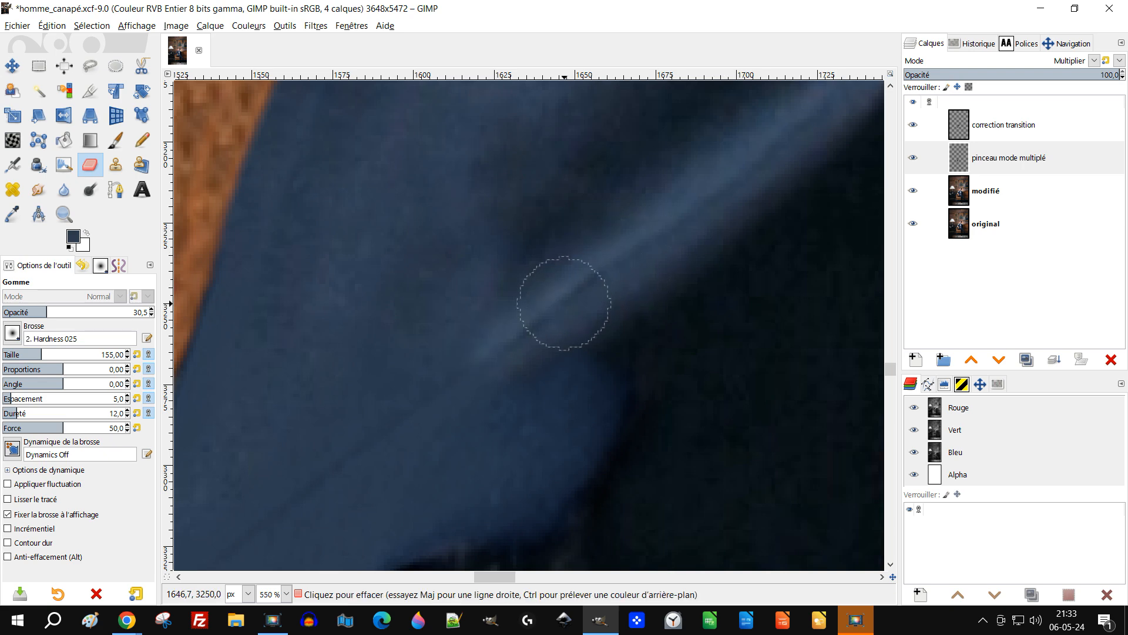
left_click(1003, 125)
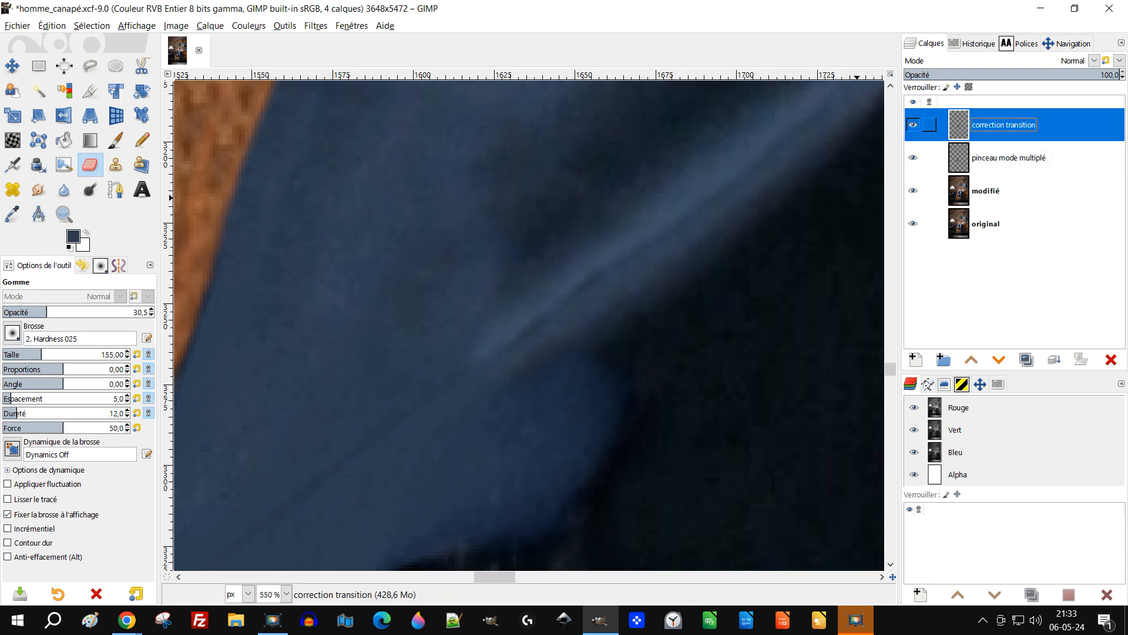
left_click_drag(611, 276, 590, 293)
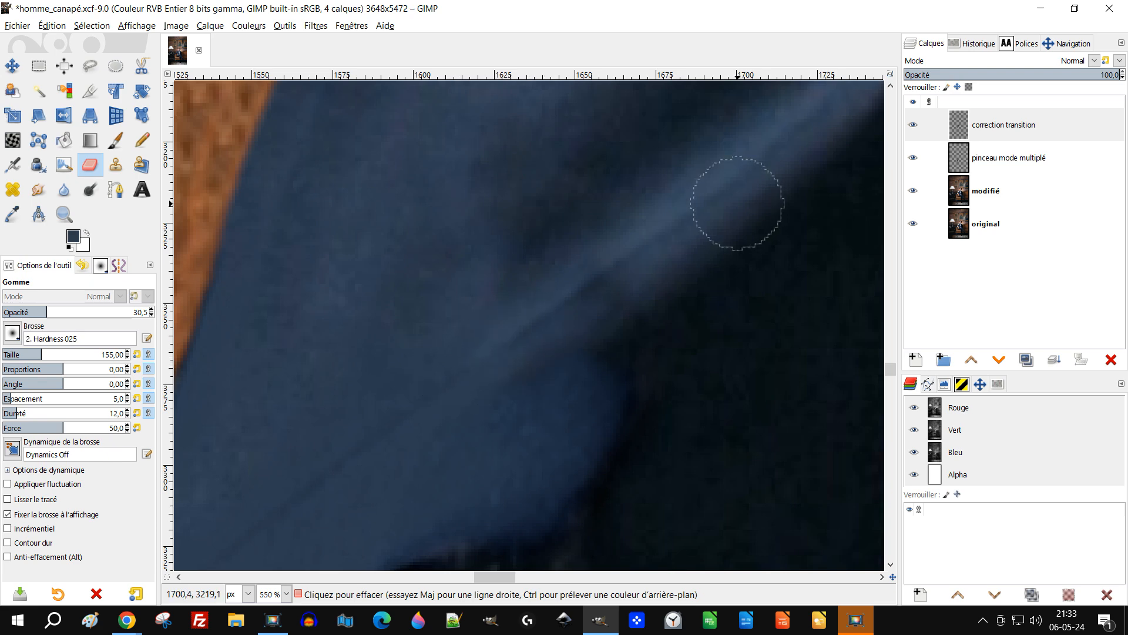
left_click_drag(730, 205, 660, 277)
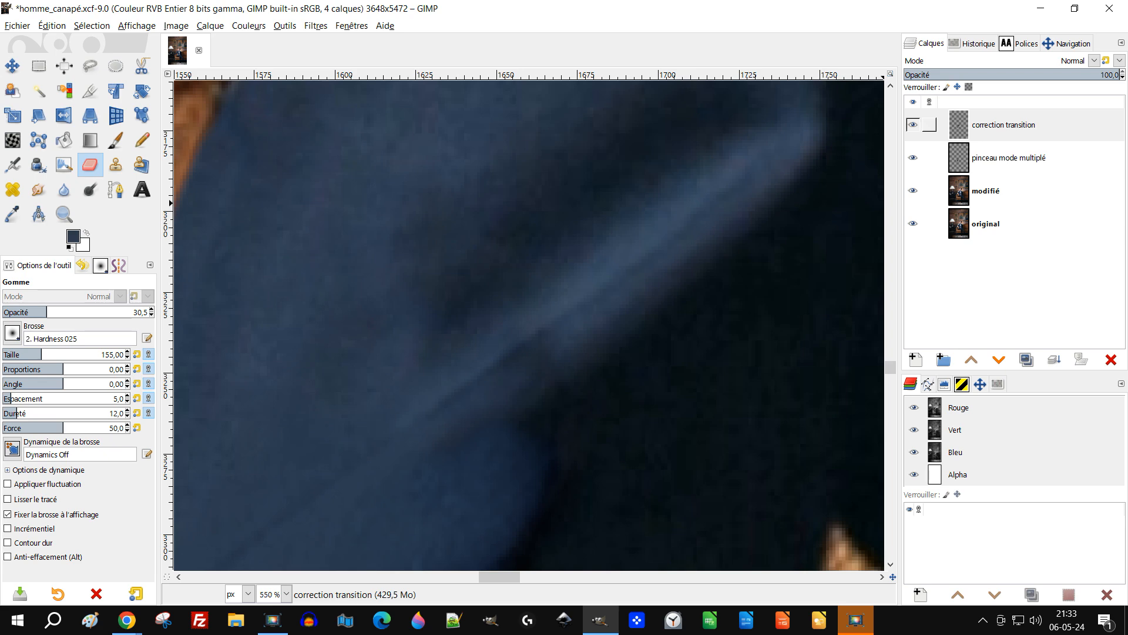
Clone the light crease over the gap in the fold's middle on the "correction transition" layer at 58.6 opacity.
left_click(999, 125)
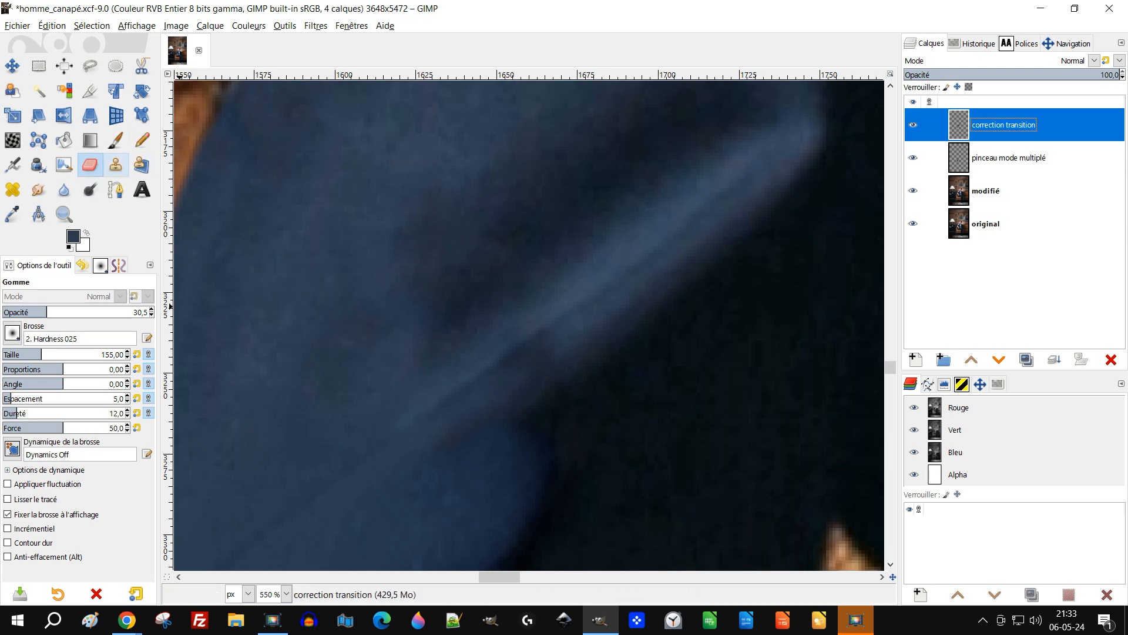
key("c")
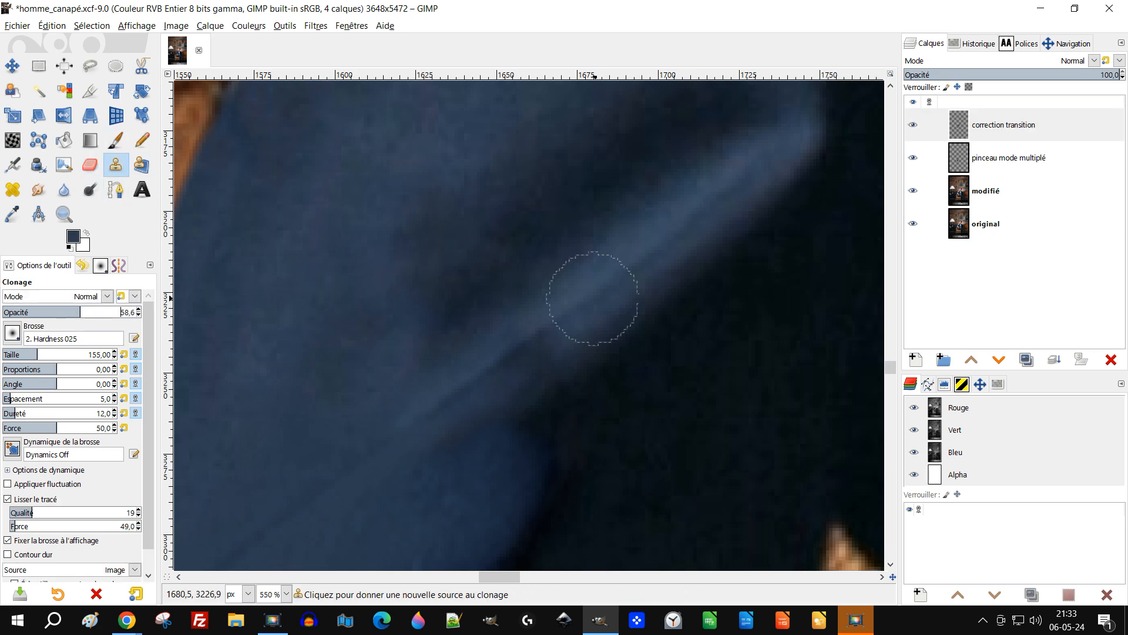
left_click(627, 268, "ctrl")
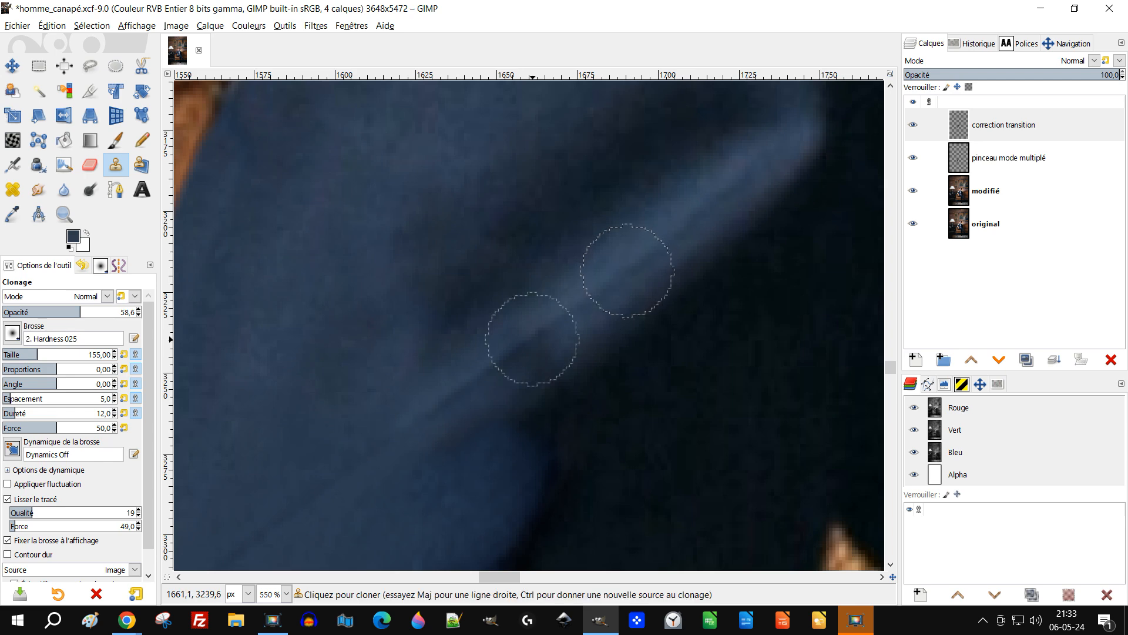
mouse_move(532, 342)
left_mouse_down()
mouse_move(524, 365)
mouse_move(547, 335)
mouse_move(540, 346)
left_mouse_up()
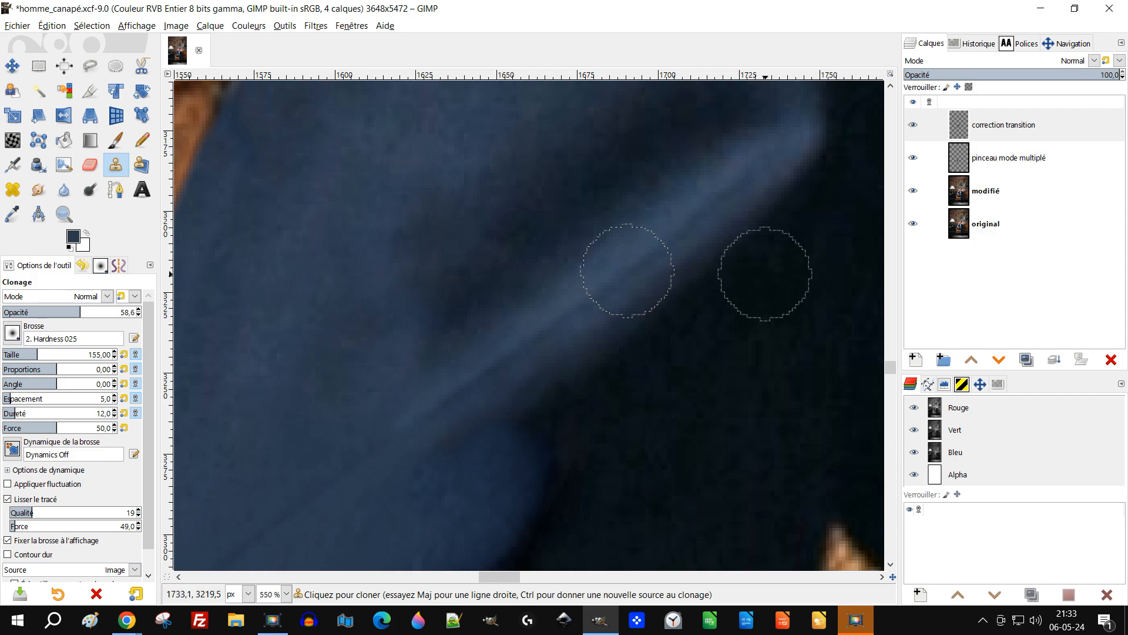
Examine the sleeve, shoulder and cuff area, comparing the cuff with the "pinceau mode multiplé" layer hidden and shown.
scroll(761, 264, "down", 2)
scroll(761, 263, "down", 3)
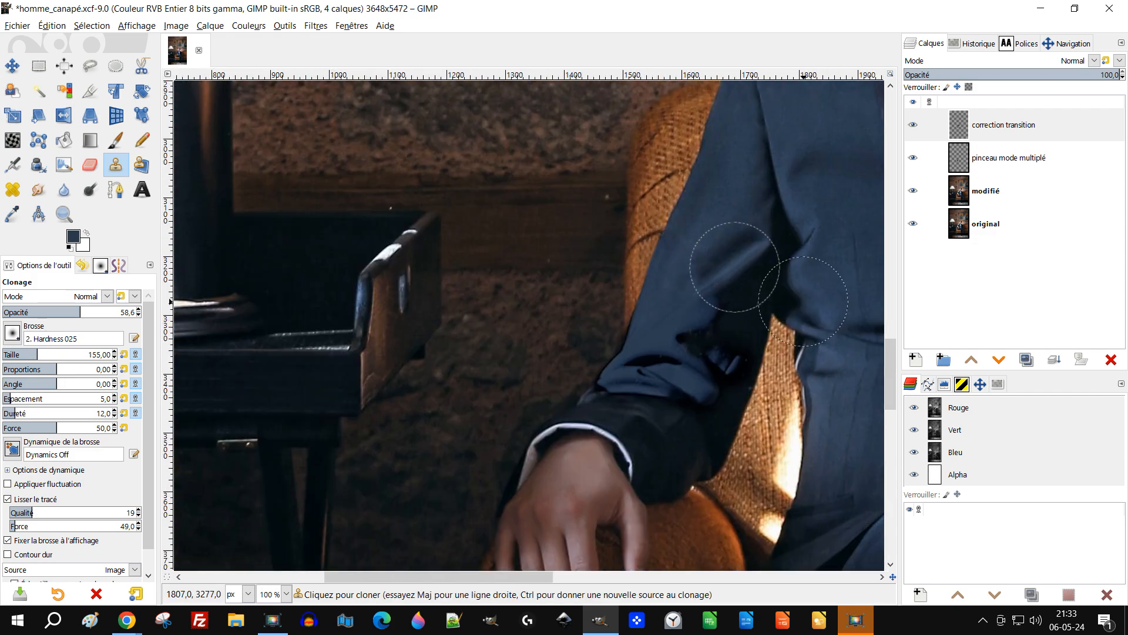
scroll(499, 356, "up", 6)
scroll(640, 354, "down", 7)
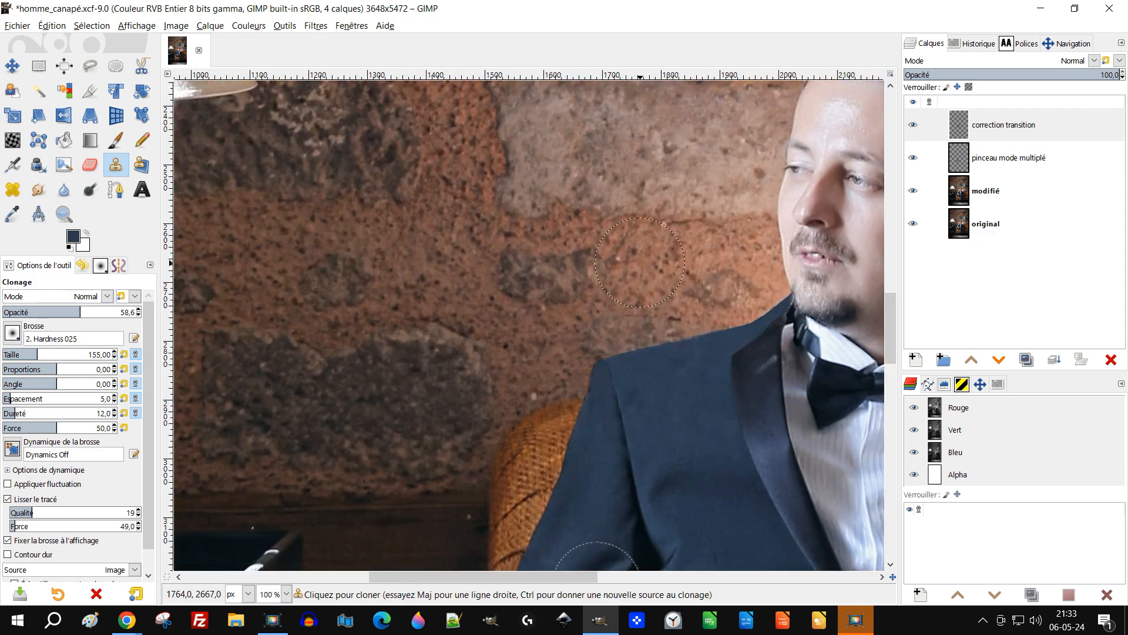
scroll(498, 262, "up", 5)
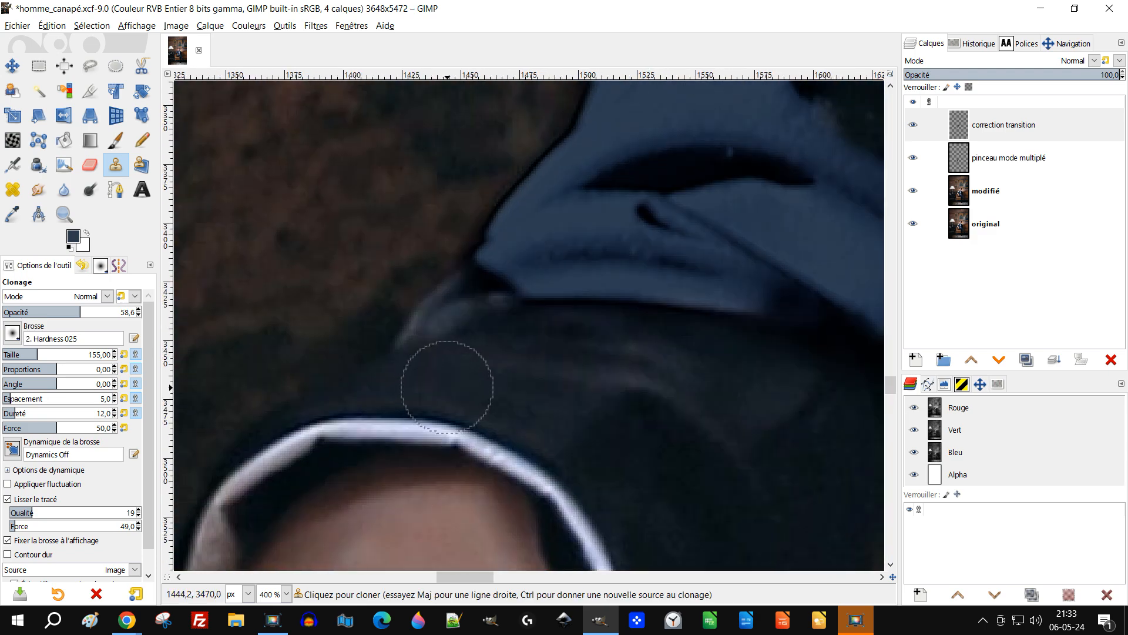
left_click(912, 157)
left_click(912, 157)
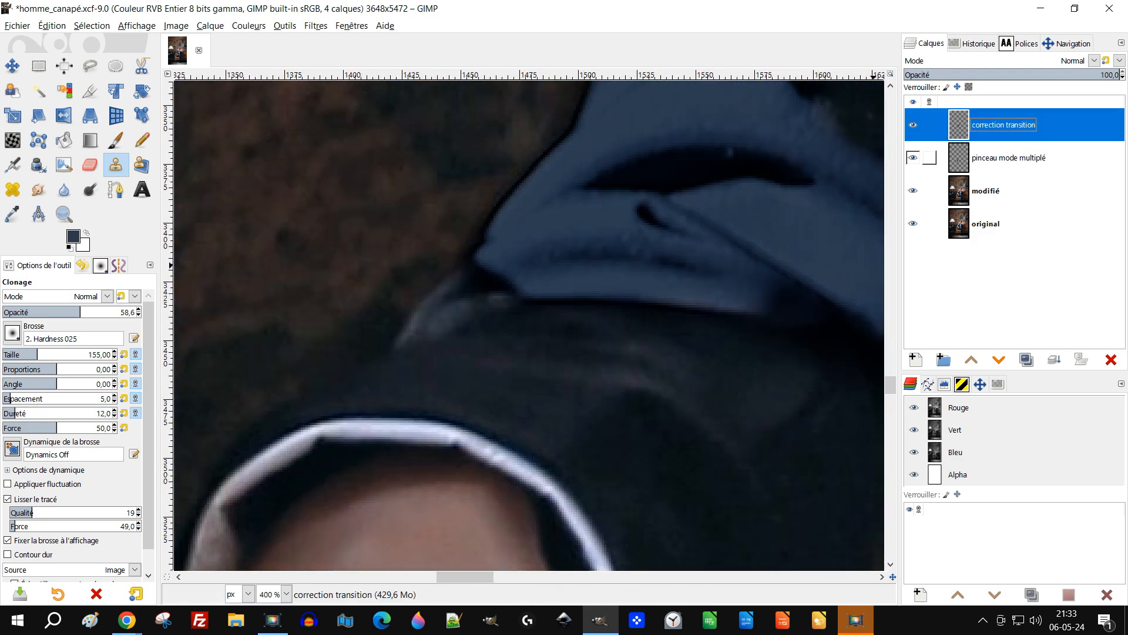
Erase the excess dark paint at the sleeve's outer corner above the cuff on the "pinceau mode multiplé" layer at 100 opacity.
scroll(435, 306, "up", 2)
left_click_drag(681, 212, 637, 308)
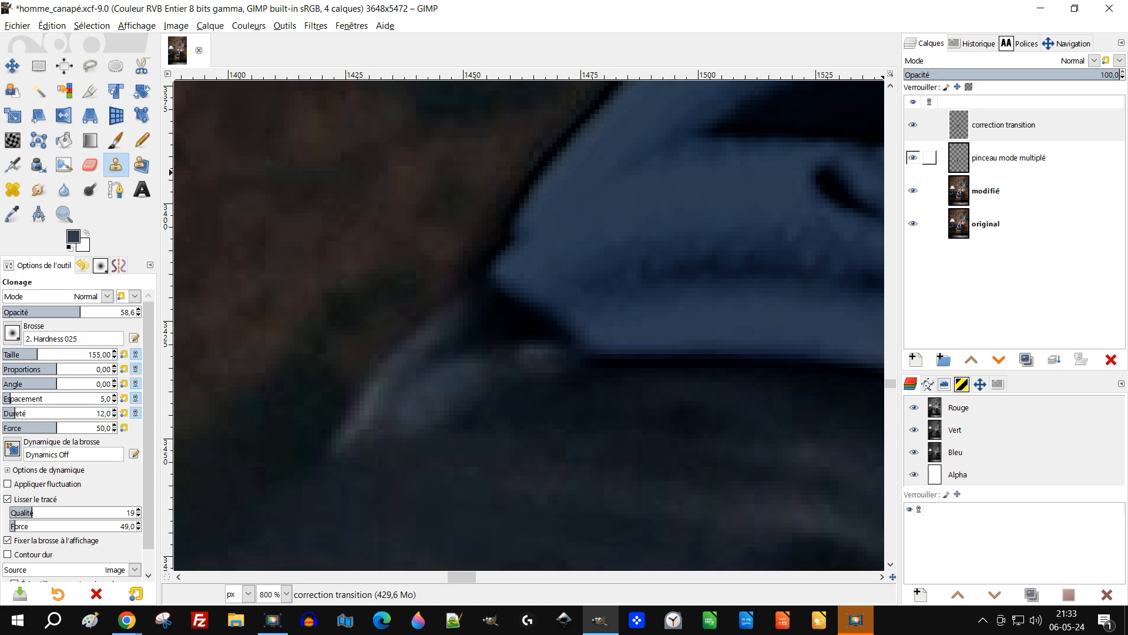
left_click(999, 157)
left_click(90, 165)
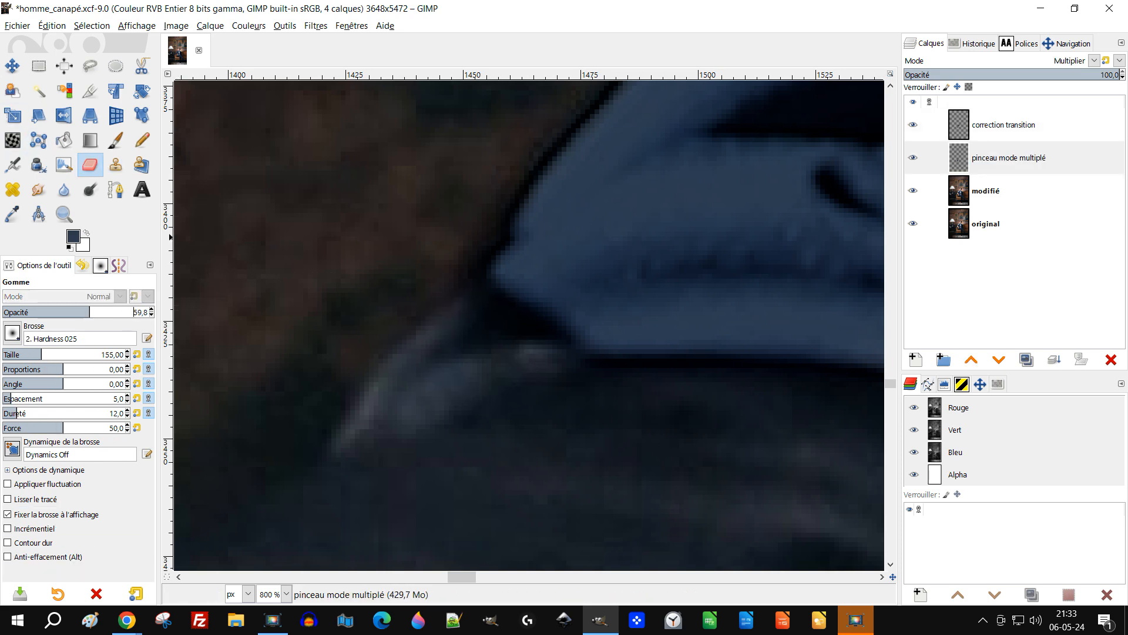
left_click_drag(90, 312, 154, 312)
mouse_move(492, 305)
left_mouse_down()
mouse_move(500, 346)
mouse_move(483, 310)
mouse_move(539, 348)
mouse_move(499, 337)
mouse_move(486, 347)
mouse_move(465, 326)
mouse_move(449, 246)
mouse_move(463, 211)
left_mouse_up()
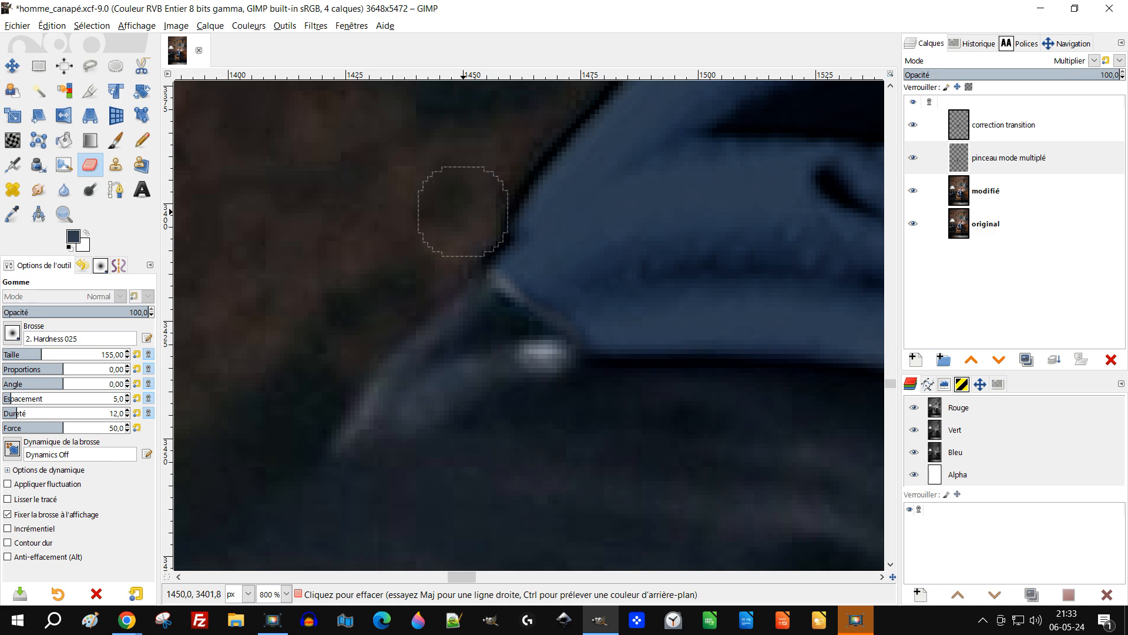
Smudge the multiply paint over the bright edge and light spot at the sleeve's outer corner above the cuff.
left_click_drag(578, 195, 532, 315)
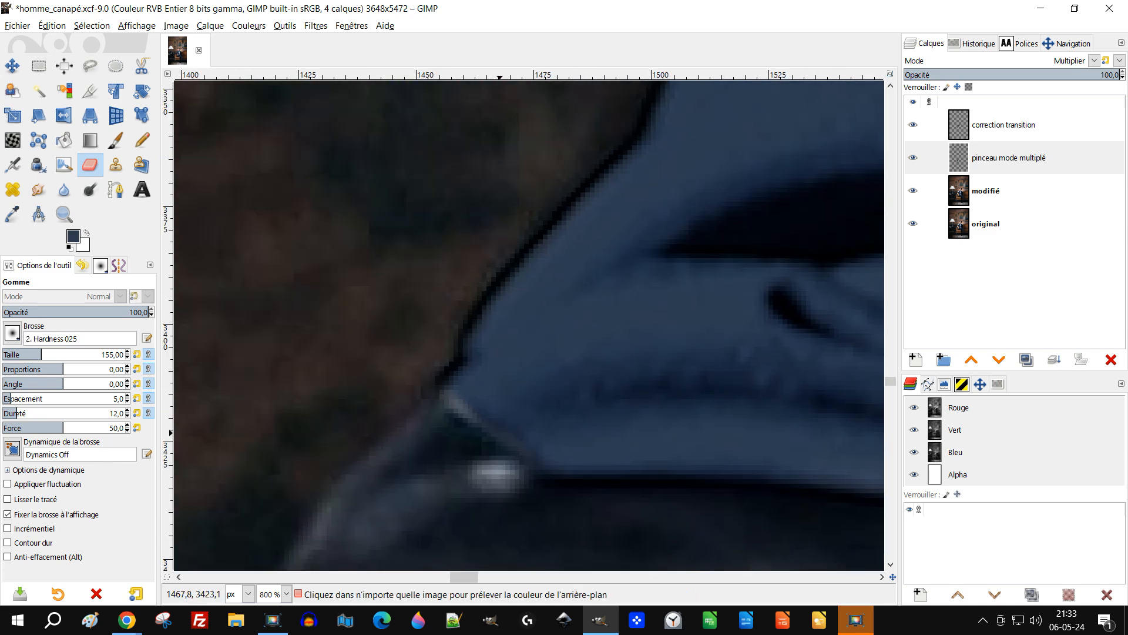
scroll(500, 432, "up", 2)
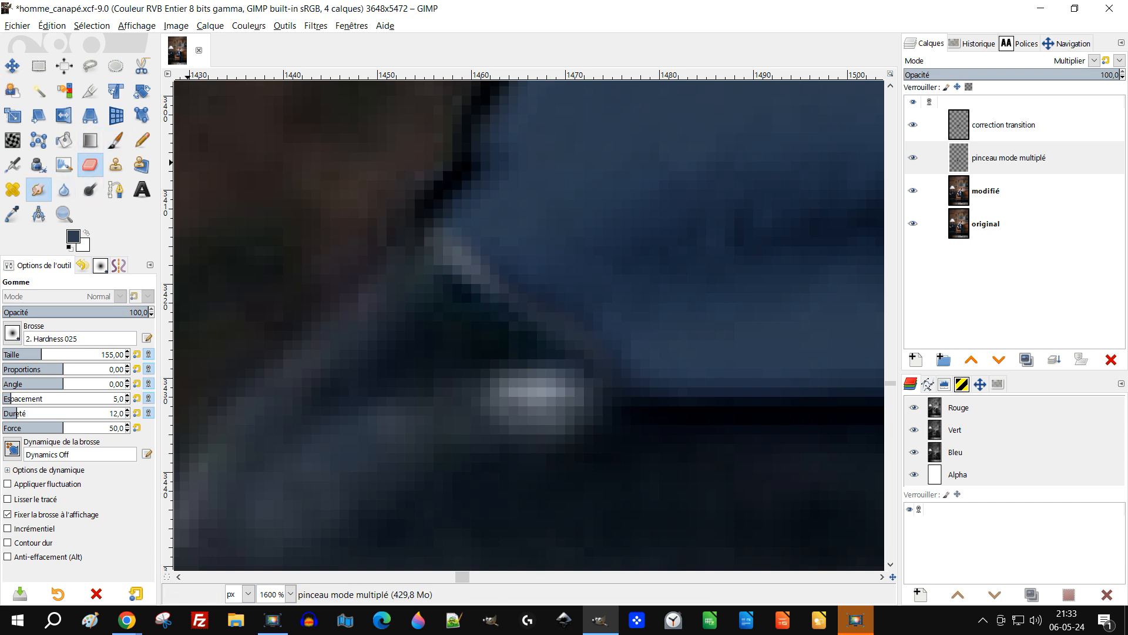
left_click(38, 189)
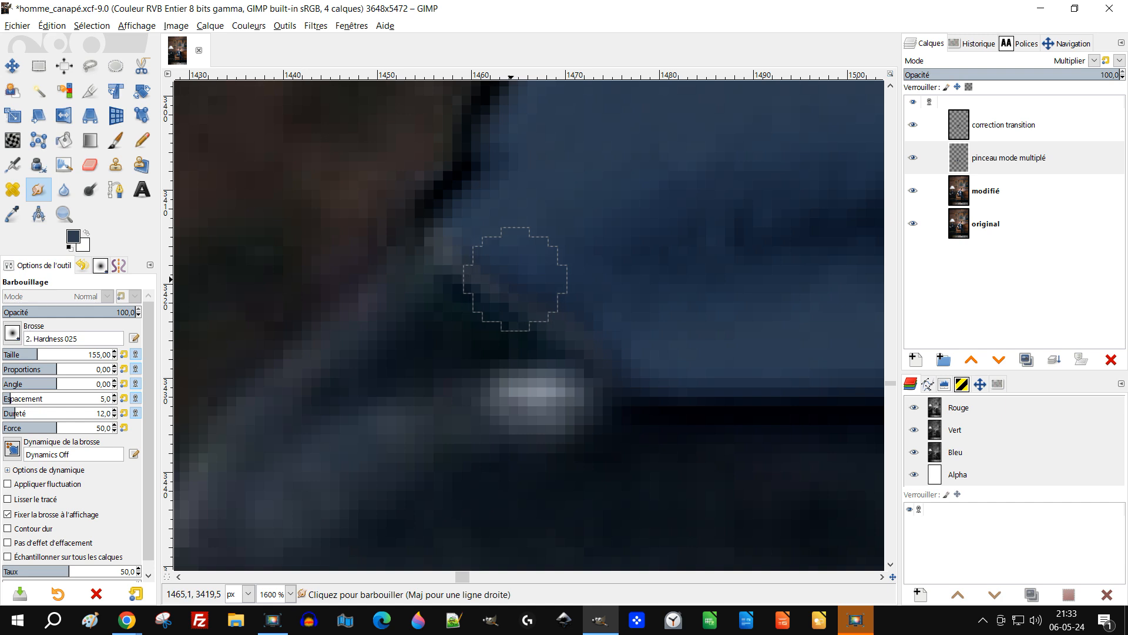
mouse_move(548, 401)
left_mouse_down()
mouse_move(521, 414)
mouse_move(619, 381)
mouse_move(559, 383)
mouse_move(596, 386)
mouse_move(503, 407)
mouse_move(525, 424)
mouse_move(555, 425)
mouse_move(572, 395)
mouse_move(494, 401)
mouse_move(517, 377)
left_mouse_up()
mouse_move(562, 252)
left_mouse_down()
mouse_move(483, 276)
mouse_move(492, 224)
mouse_move(437, 255)
mouse_move(488, 235)
mouse_move(445, 241)
mouse_move(464, 241)
mouse_move(422, 310)
mouse_move(468, 309)
left_mouse_up()
key("ctrl+z")
key("ctrl+z")
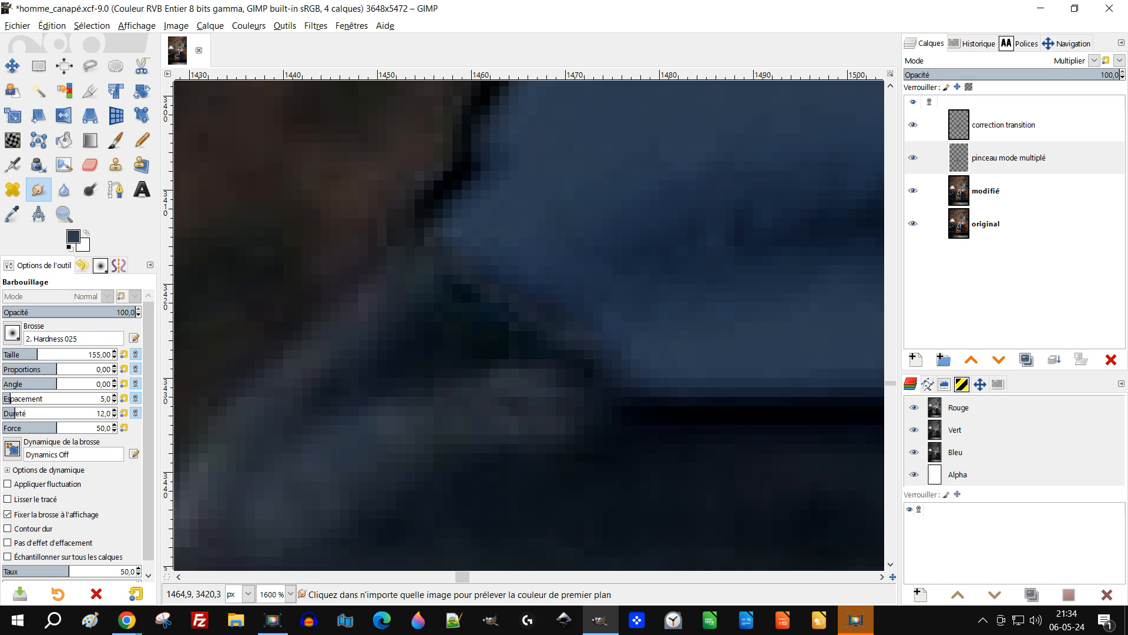
Examine the retouched jacket as a whole, from the sleeve cuff up to the shoulder and collar.
scroll(519, 295, "down", 10)
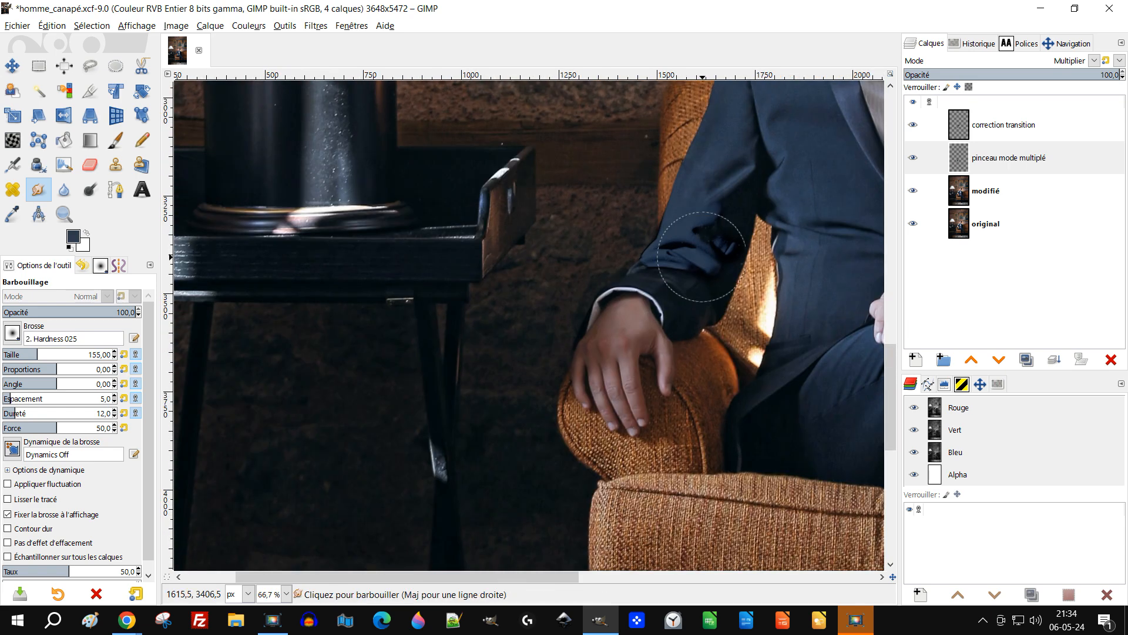
left_click_drag(725, 268, 514, 315)
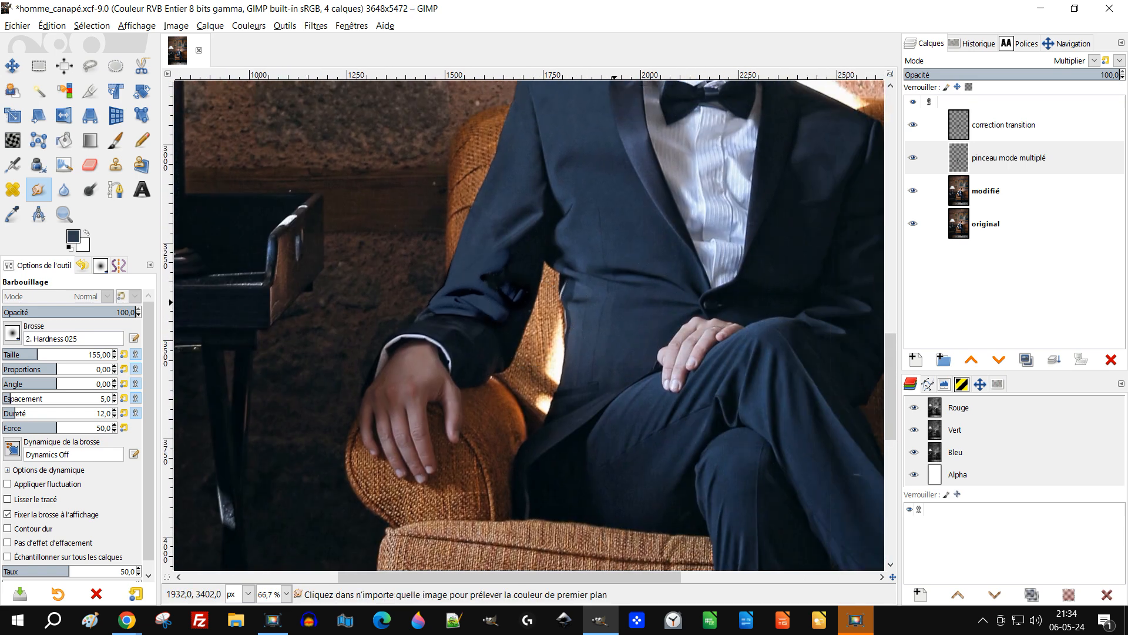
scroll(615, 311, "up", 3)
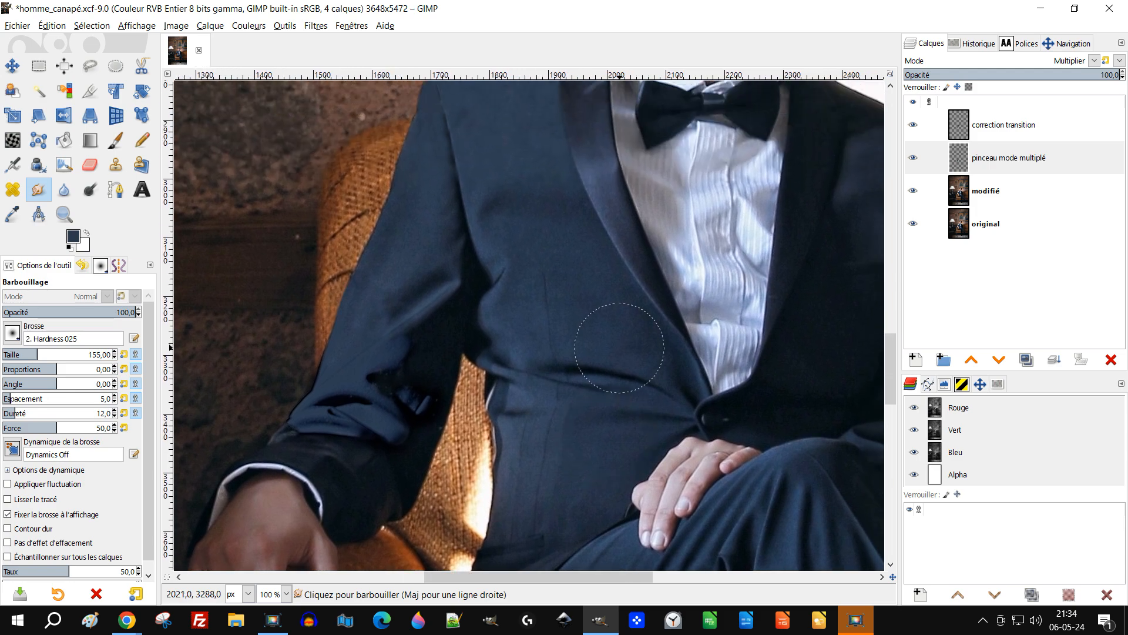
scroll(617, 470, "up", 5)
left_click_drag(622, 510, 610, 522)
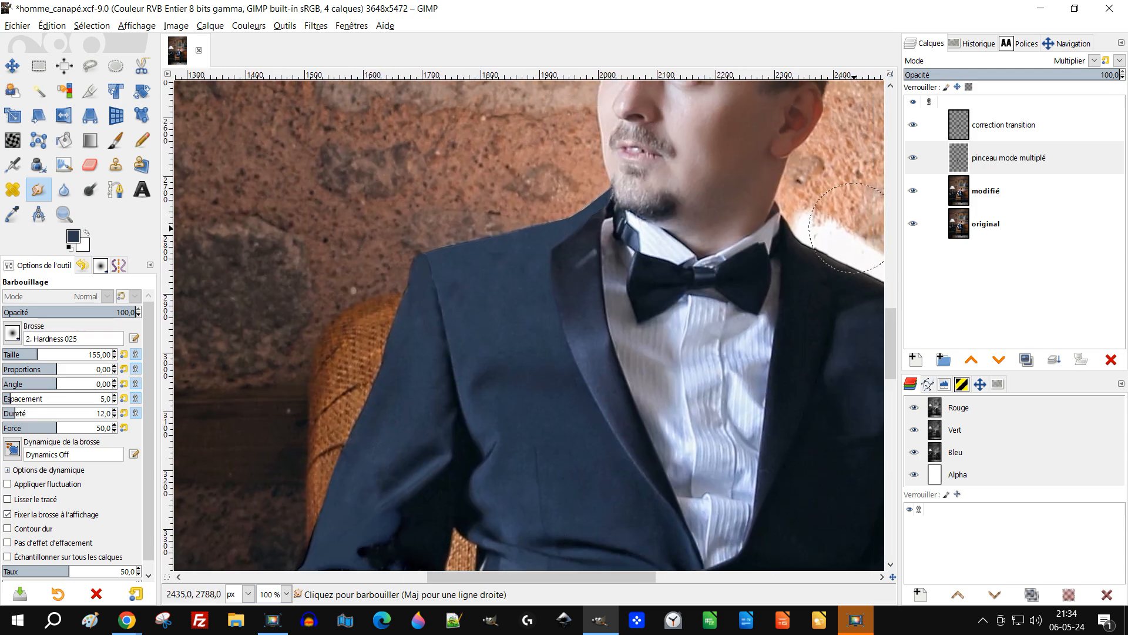
Compare the retouched jacket with the original layer shown alone, restore all layers, and inspect the chair fabric beside the waist.
left_click(913, 224, "shift")
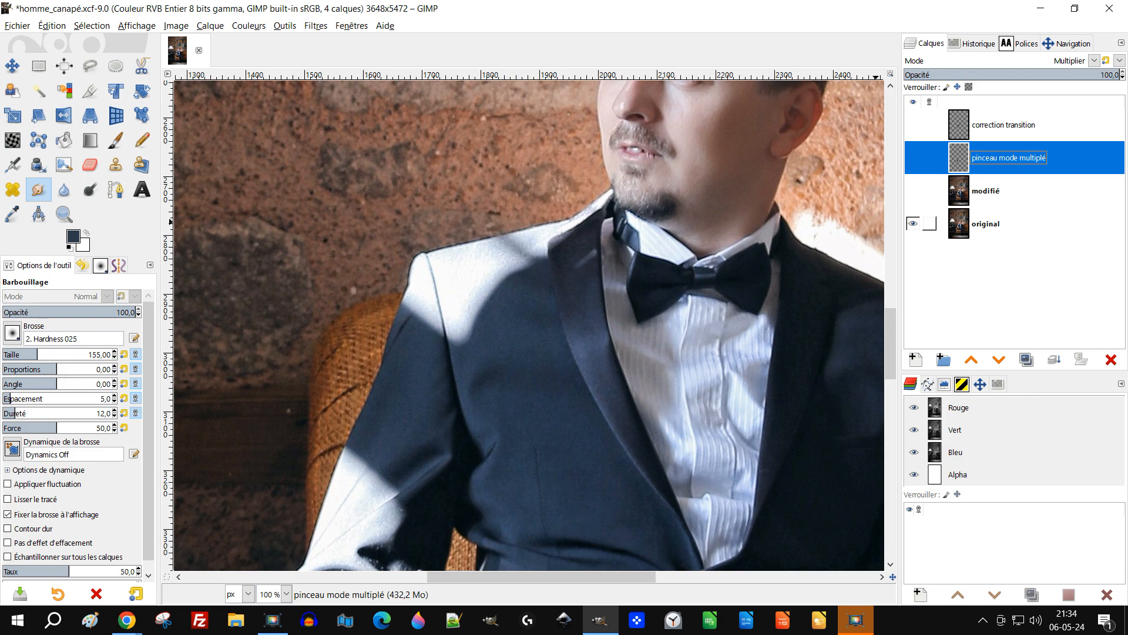
left_click(913, 223, "shift")
left_click_drag(603, 489, 552, 176)
scroll(418, 418, "up", 2)
scroll(418, 418, "up", 1)
left_click_drag(438, 412, 530, 402)
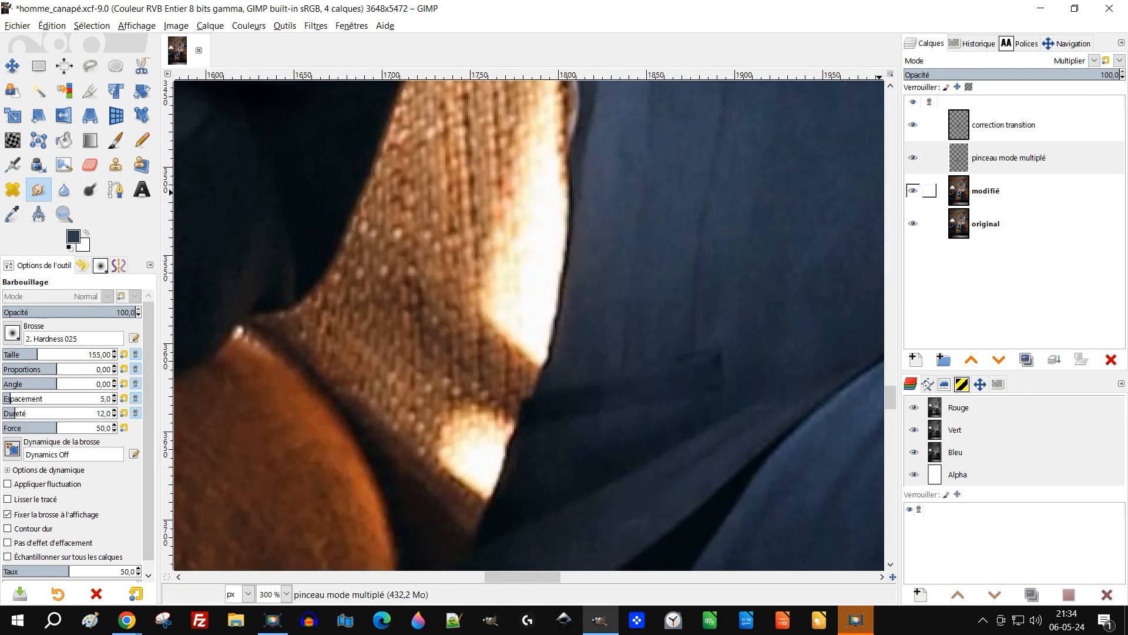
Set up the Clone tool with the 2. Hardness 075 brush for work on the "modifié" layer.
left_click(986, 191)
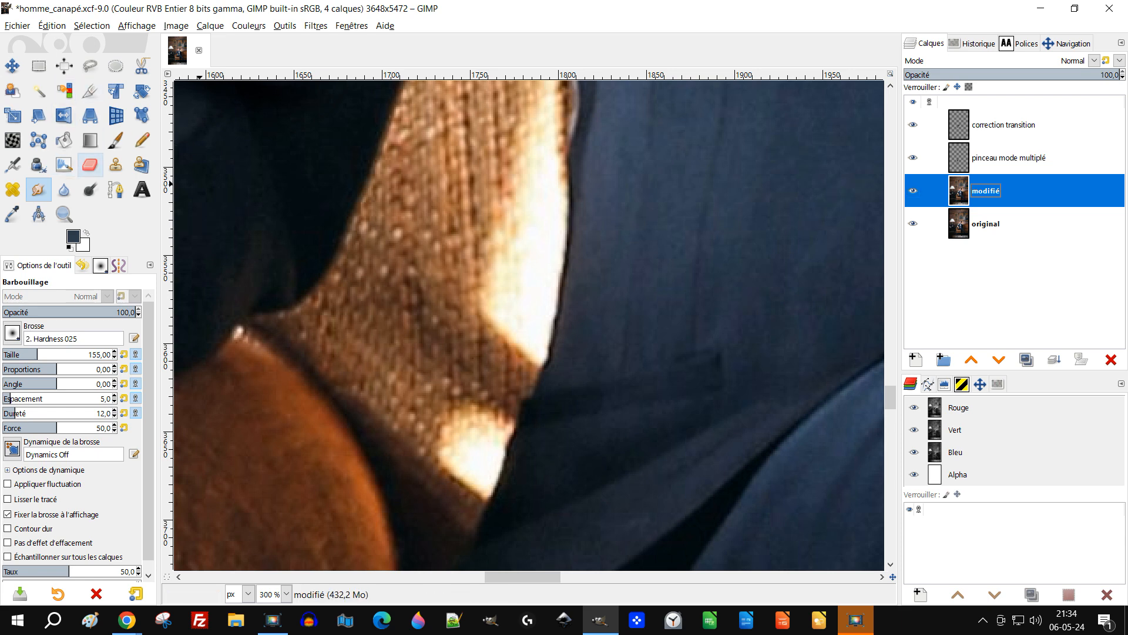
left_click(116, 165)
left_click_drag(86, 312, 154, 316)
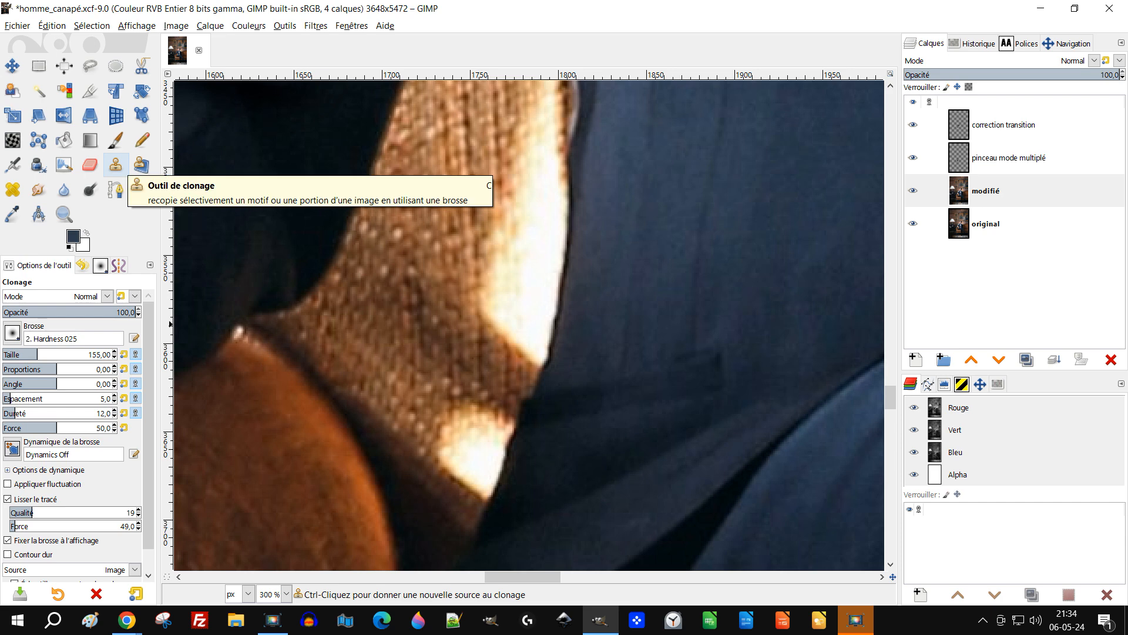
left_click(12, 332)
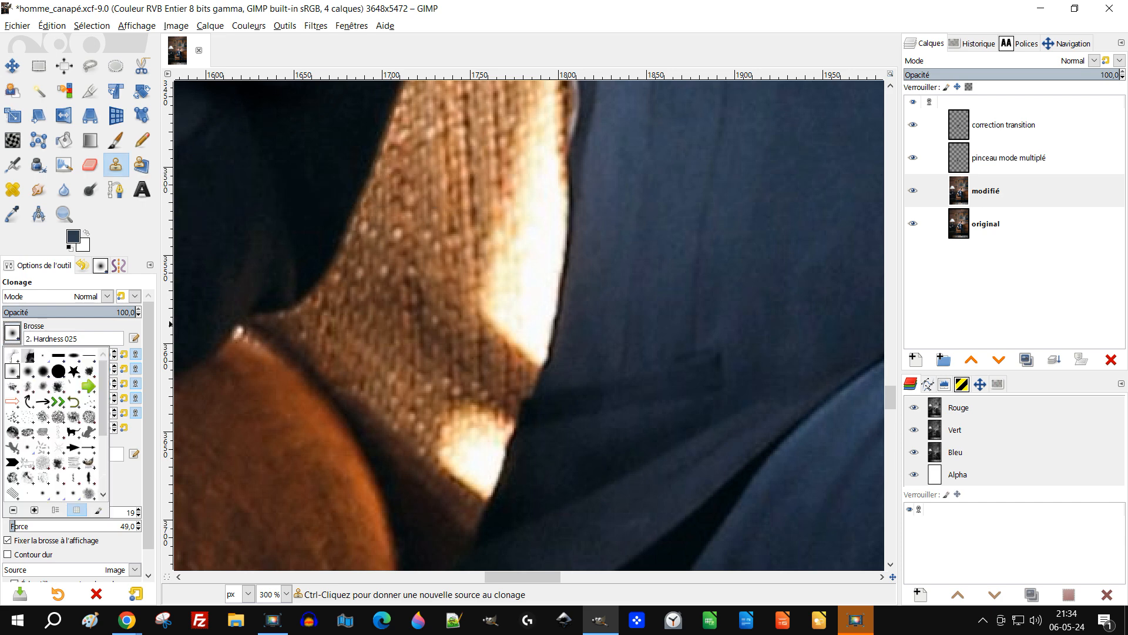
left_click(43, 371)
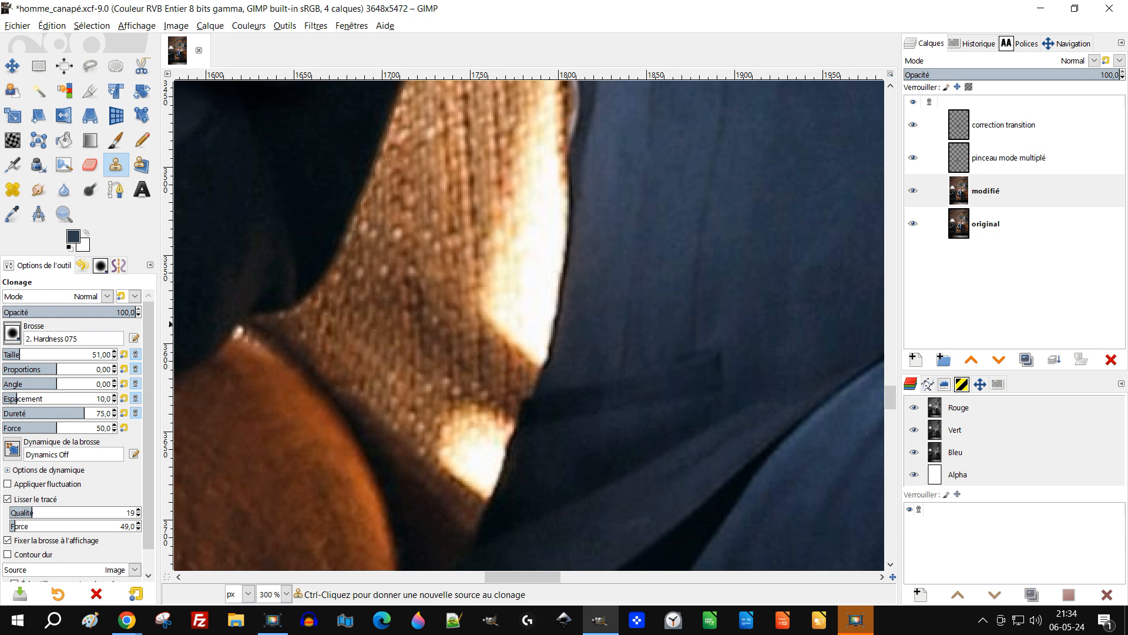
Clone darker chair fabric over the long bright patch beside the jacket's waist with the brush at size 120.
left_click_drag(542, 212, 525, 251)
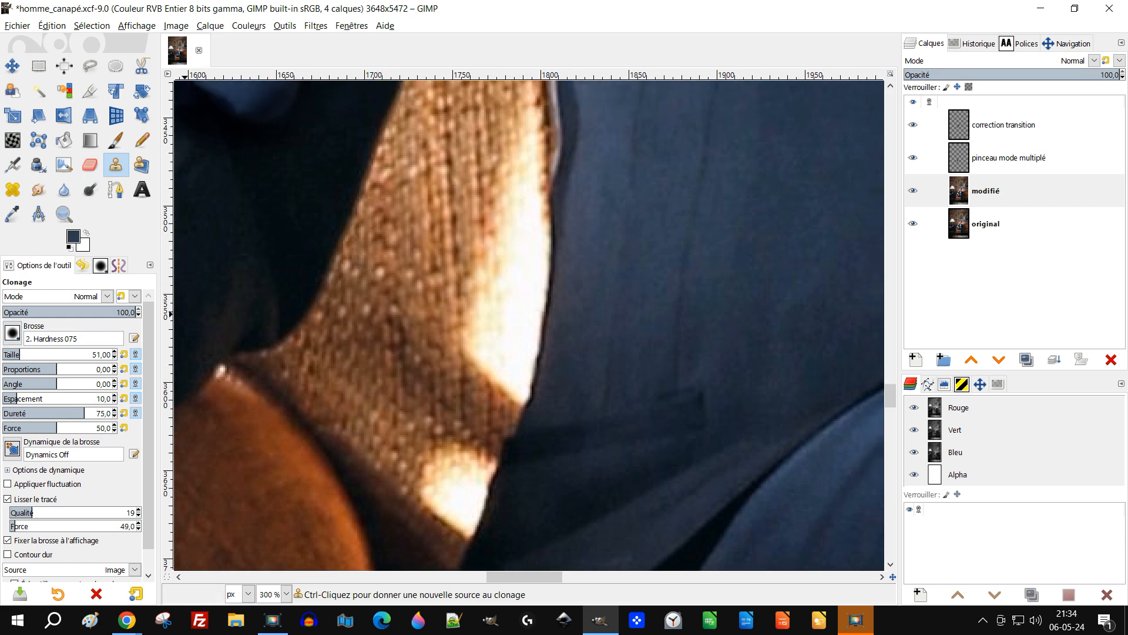
scroll(475, 231, "up", 1, "ctrl")
scroll(516, 322, "up", 3)
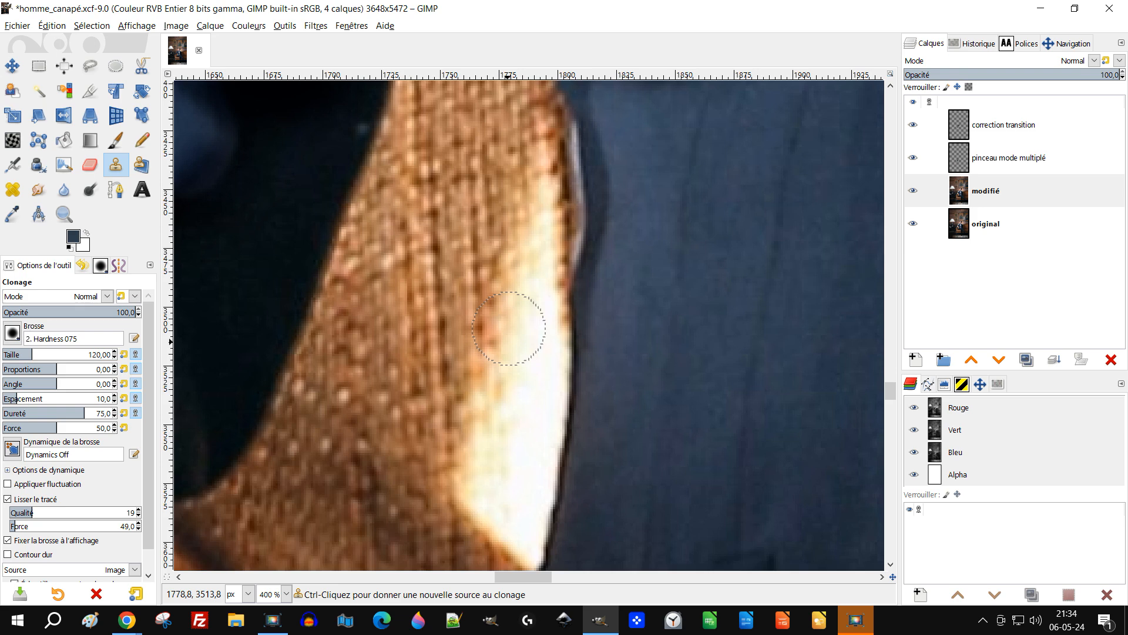
key("ctrl")
left_click(383, 294, "ctrl")
mouse_move(520, 294)
left_mouse_down()
mouse_move(525, 454)
mouse_move(514, 405)
mouse_move(493, 495)
mouse_move(513, 493)
mouse_move(530, 460)
mouse_move(518, 515)
mouse_move(542, 518)
left_mouse_up()
scroll(542, 518, "down", 5)
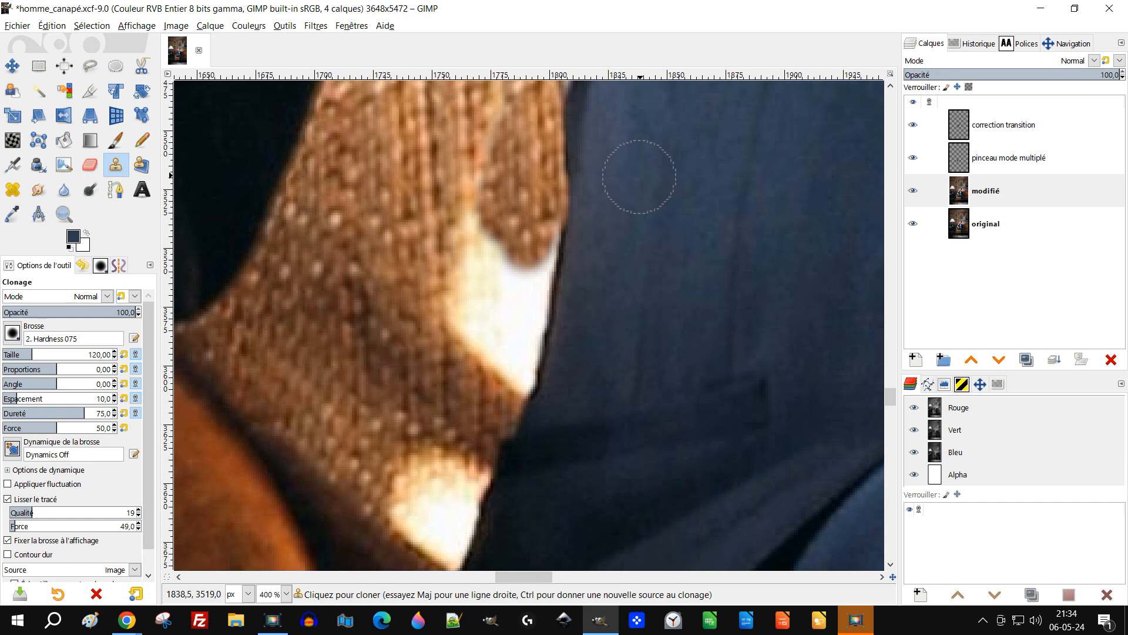
mouse_move(523, 252)
left_mouse_down()
mouse_move(535, 245)
mouse_move(504, 382)
mouse_move(500, 246)
mouse_move(482, 258)
mouse_move(470, 317)
mouse_move(477, 340)
mouse_move(504, 238)
left_mouse_up()
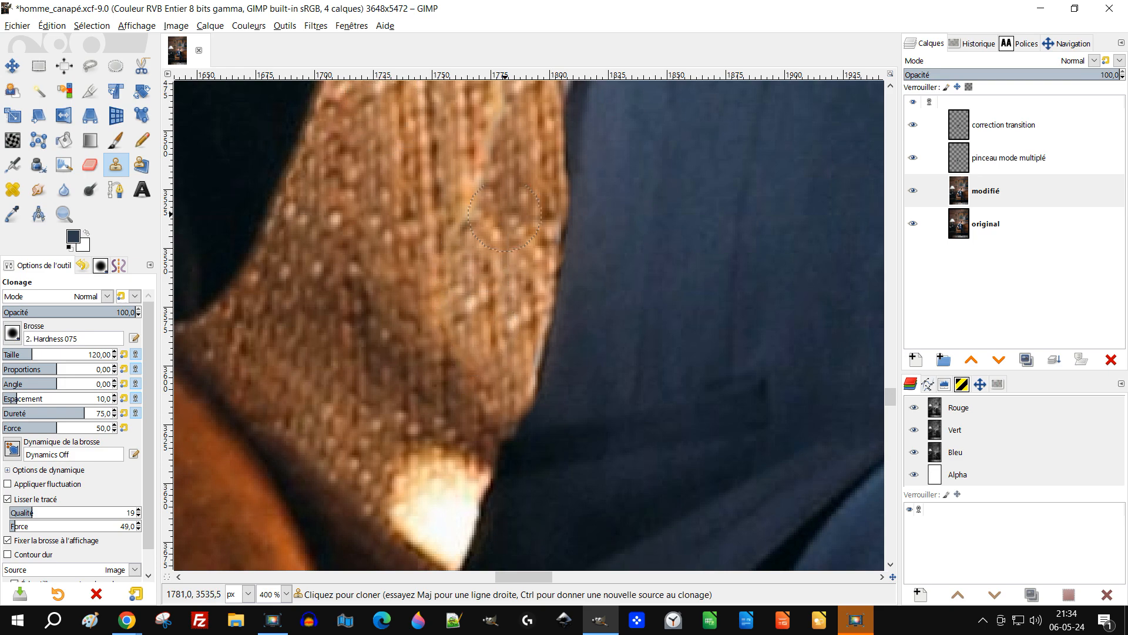
Clone knit chair fabric from the darker area over the small bright patch below, between the armrest and the jacket.
scroll(488, 212, "down", 2, "ctrl")
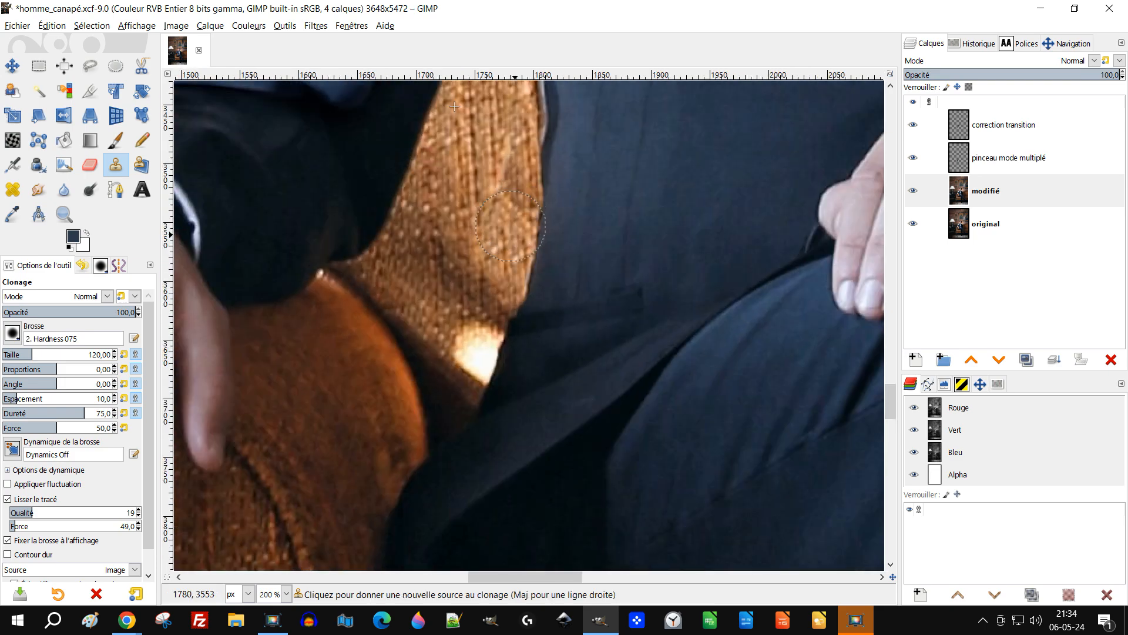
scroll(504, 171, "up", 2, "ctrl")
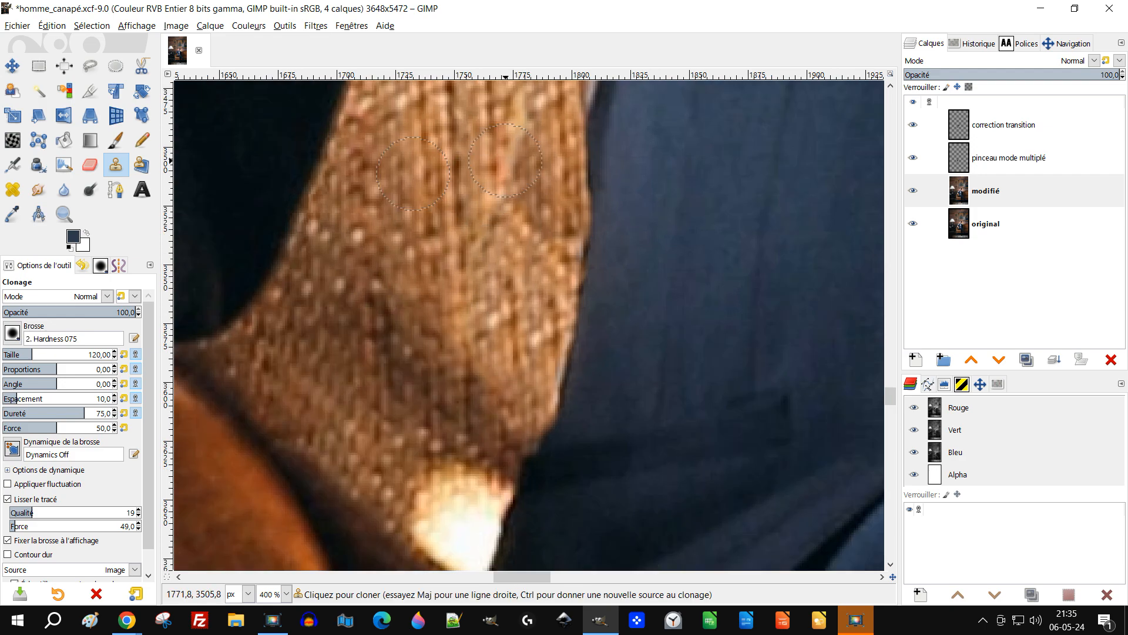
scroll(498, 187, "down", 2, "ctrl")
scroll(566, 244, "up", 2, "ctrl")
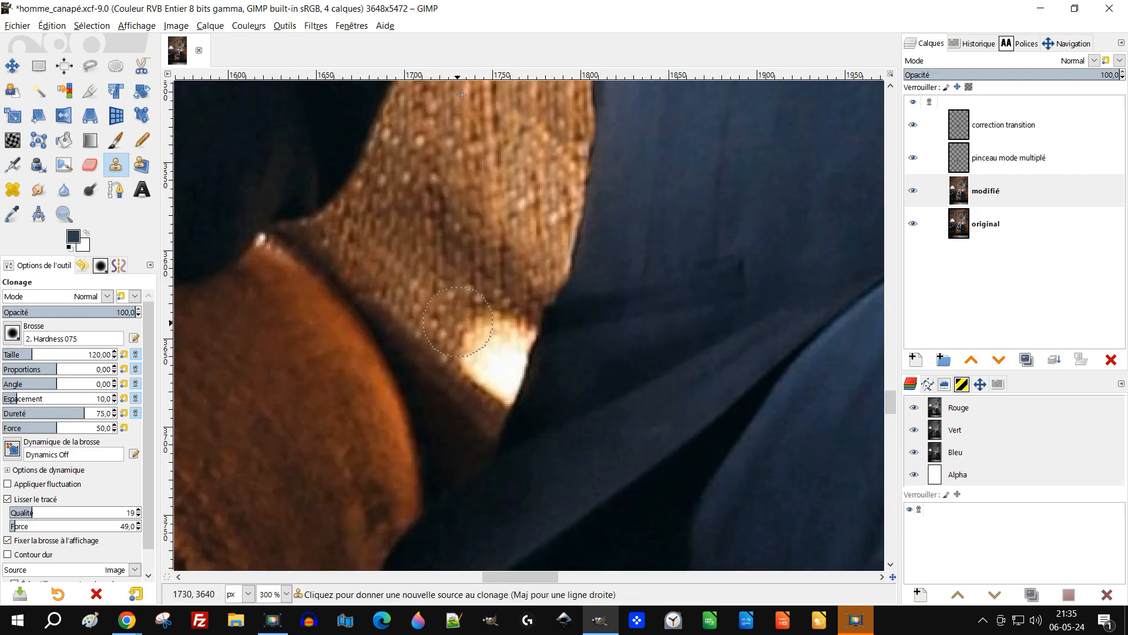
left_click(390, 244, "ctrl")
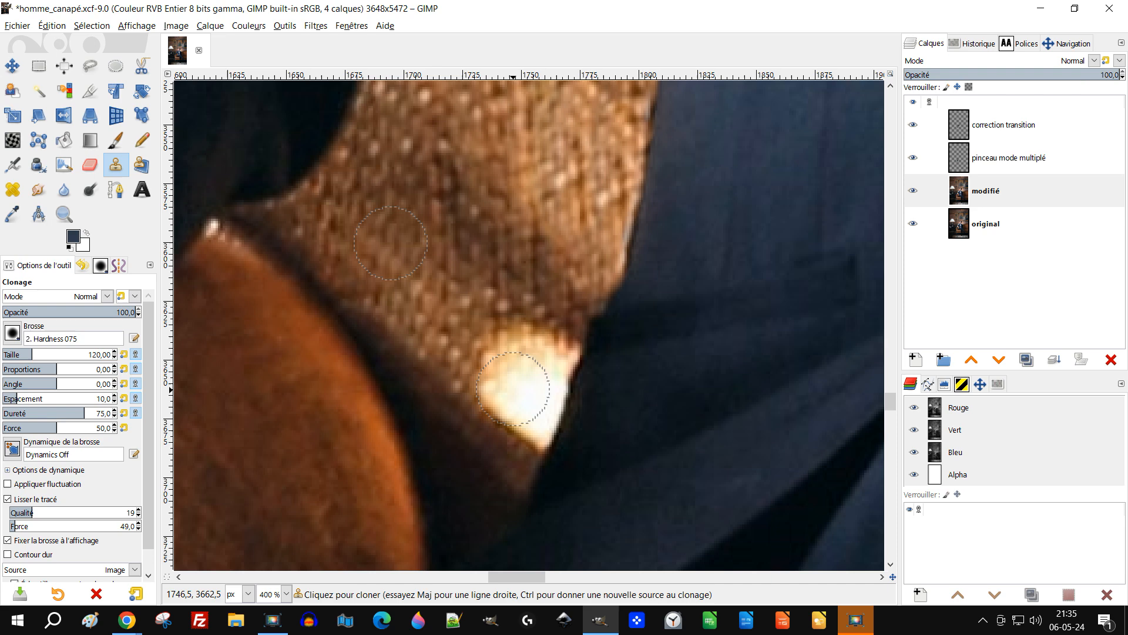
mouse_move(526, 407)
left_mouse_down()
mouse_move(539, 355)
mouse_move(499, 401)
mouse_move(520, 417)
mouse_move(532, 452)
mouse_move(558, 446)
mouse_move(611, 320)
left_mouse_up()
scroll(532, 433, "up", 2)
left_click_drag(486, 242, 452, 281)
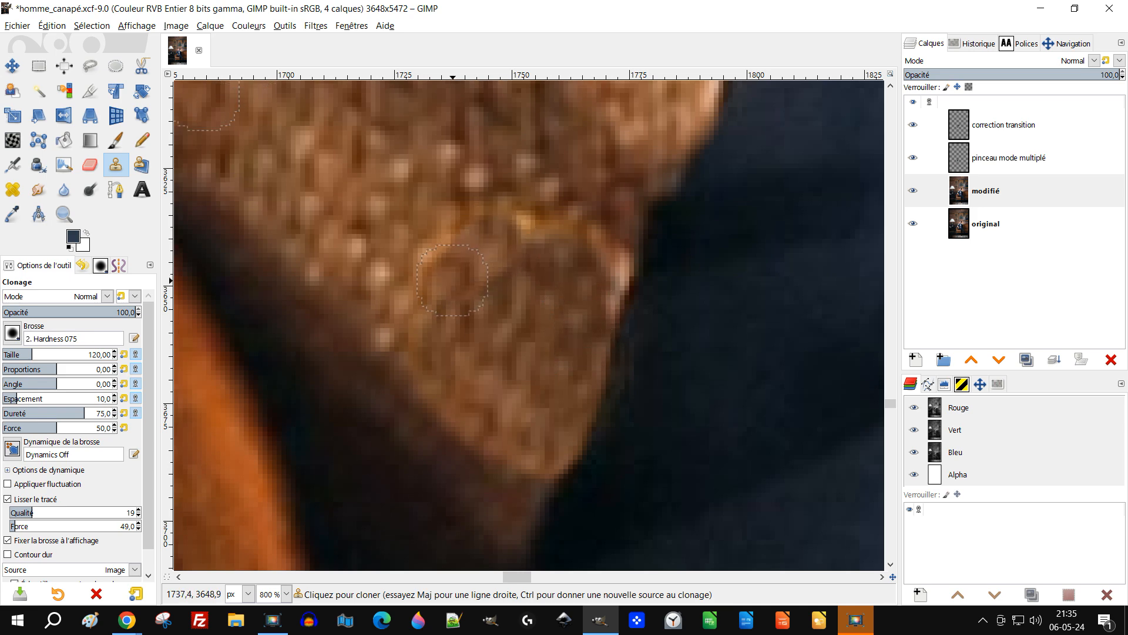
Clone over the remaining light rim around the lower chair patch and along its border with the jacket.
left_click_drag(522, 240, 528, 225)
left_click(447, 246)
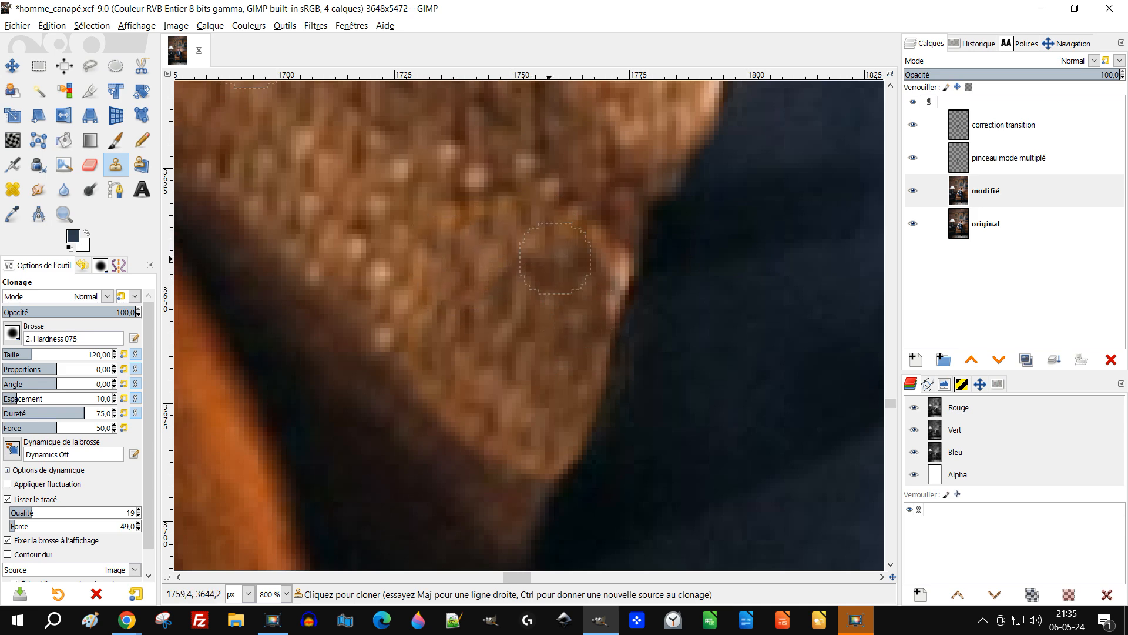
left_click(599, 276)
Examine the retouched man and sofa as a whole, and the blown-out highlight above his other shoulder.
scroll(693, 265, "down", 8, "ctrl")
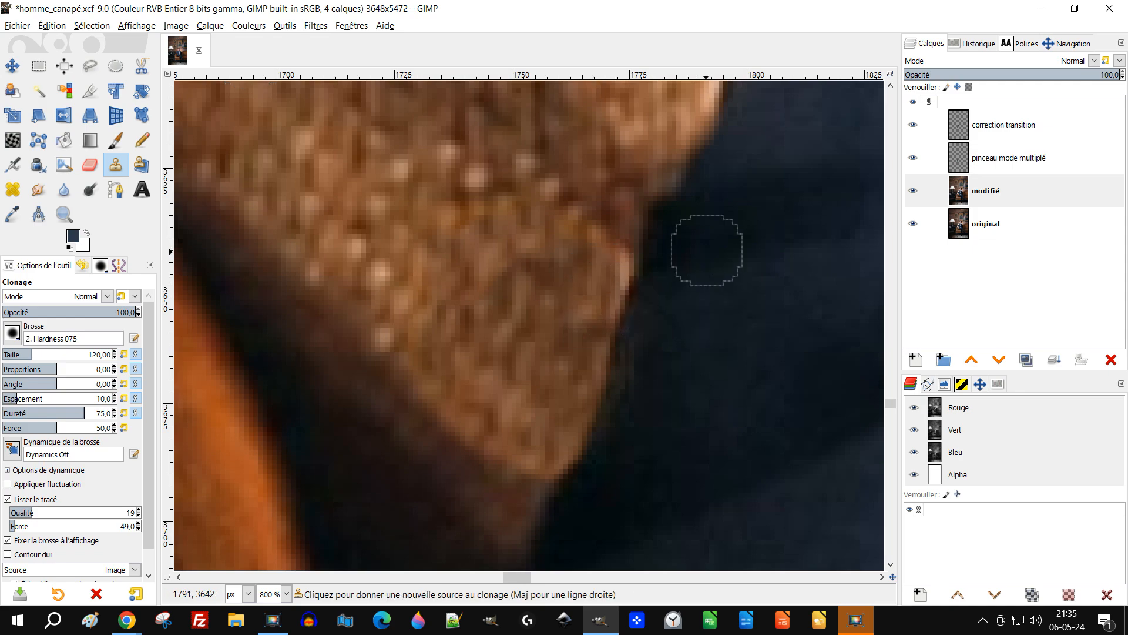
scroll(710, 230, "down", 5, "ctrl")
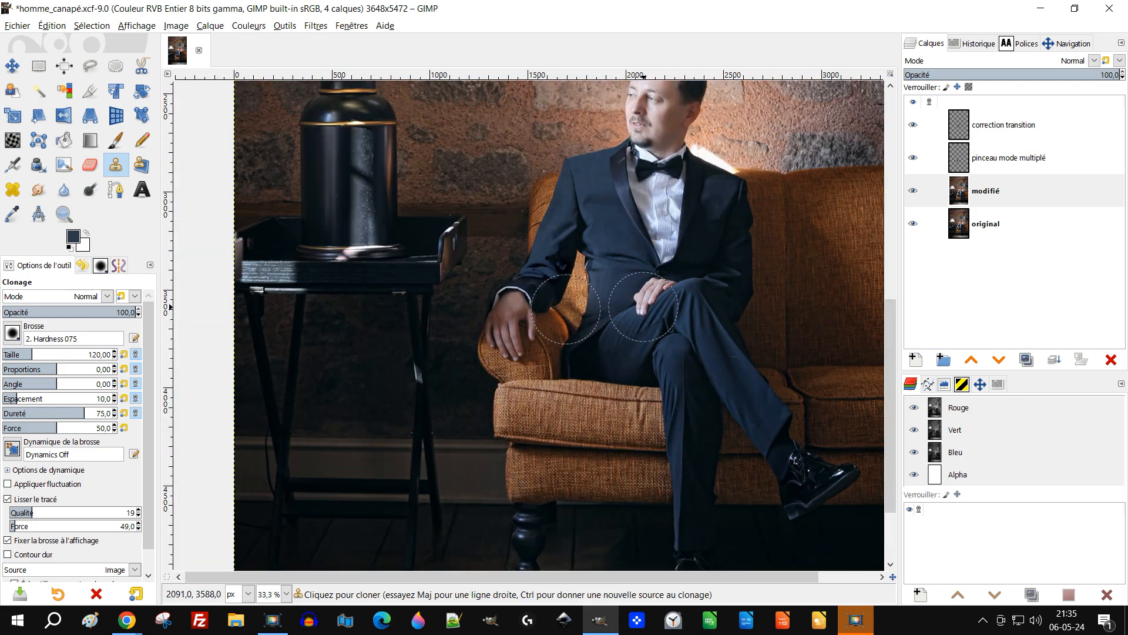
left_click_drag(643, 307, 558, 374)
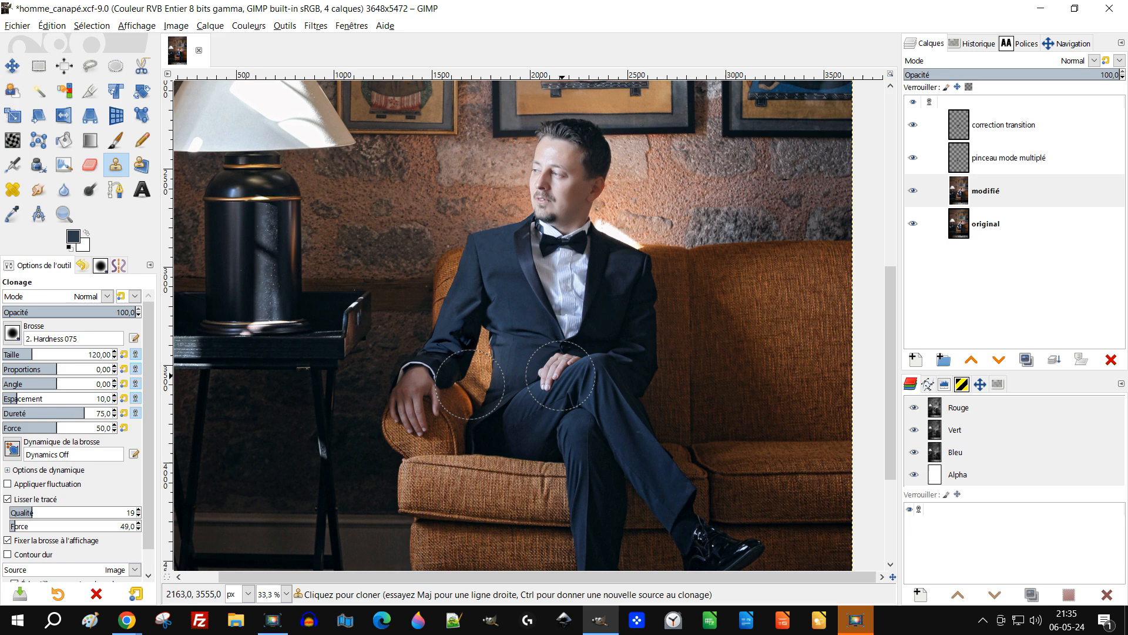
left_click_drag(669, 354, 590, 360)
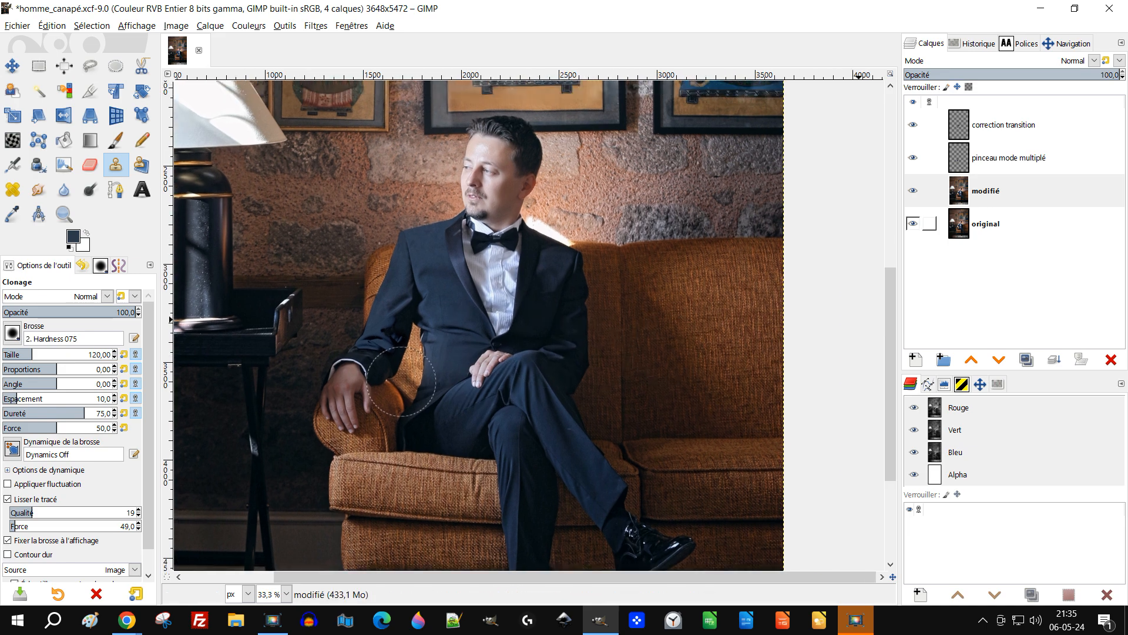
scroll(529, 229, "up", 3, "ctrl")
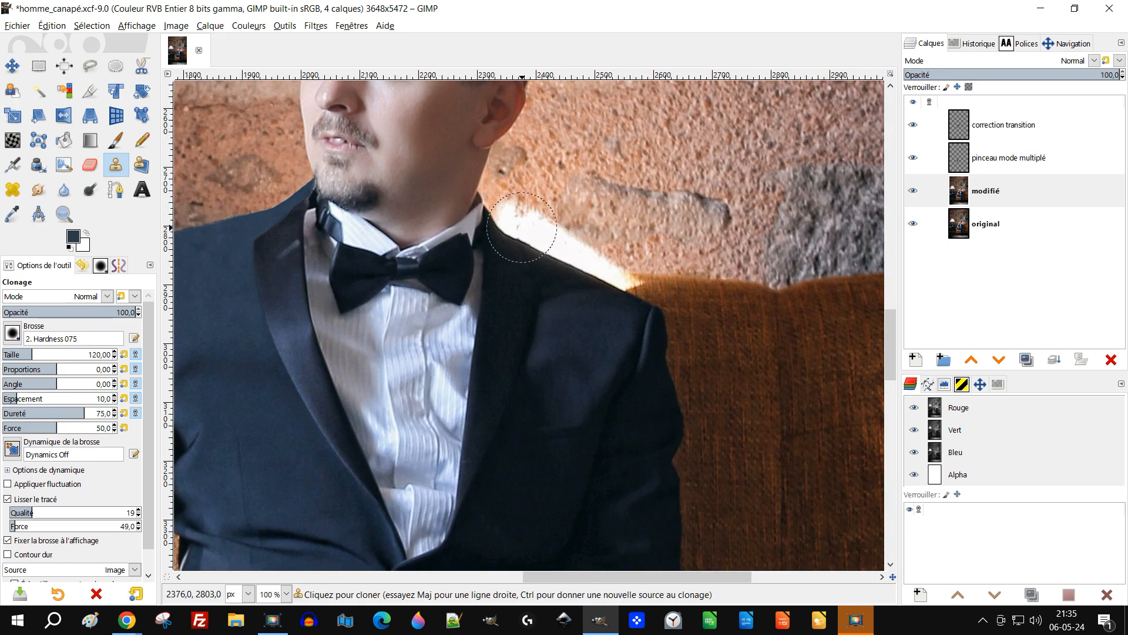
scroll(621, 276, "up", 4, "ctrl")
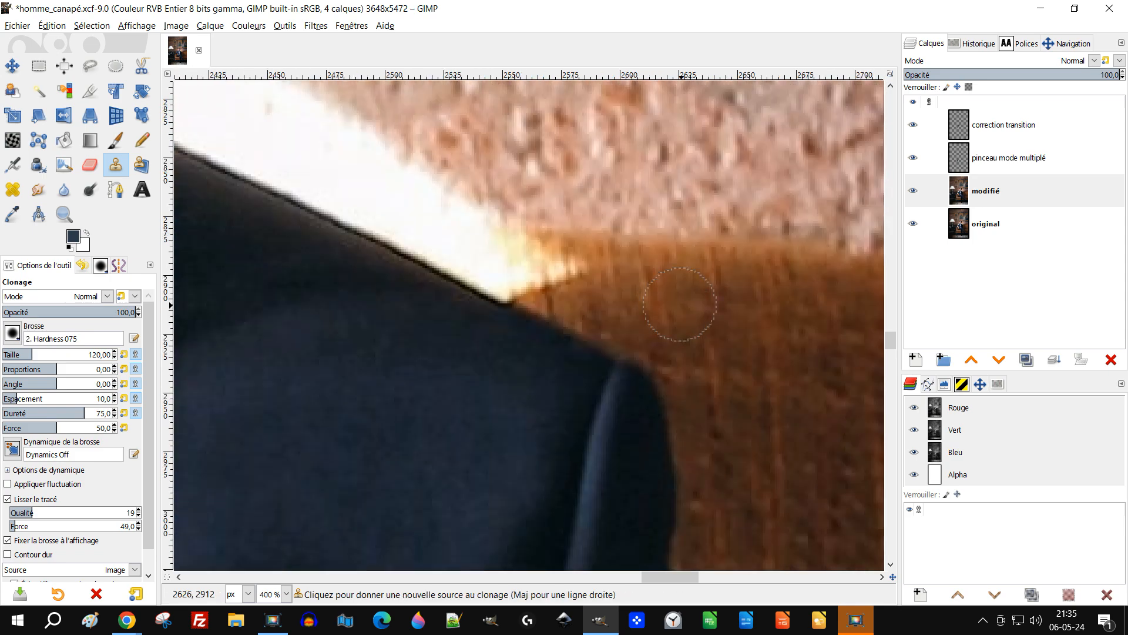
scroll(711, 361, "down", 3, "ctrl")
scroll(658, 336, "up", 2, "ctrl")
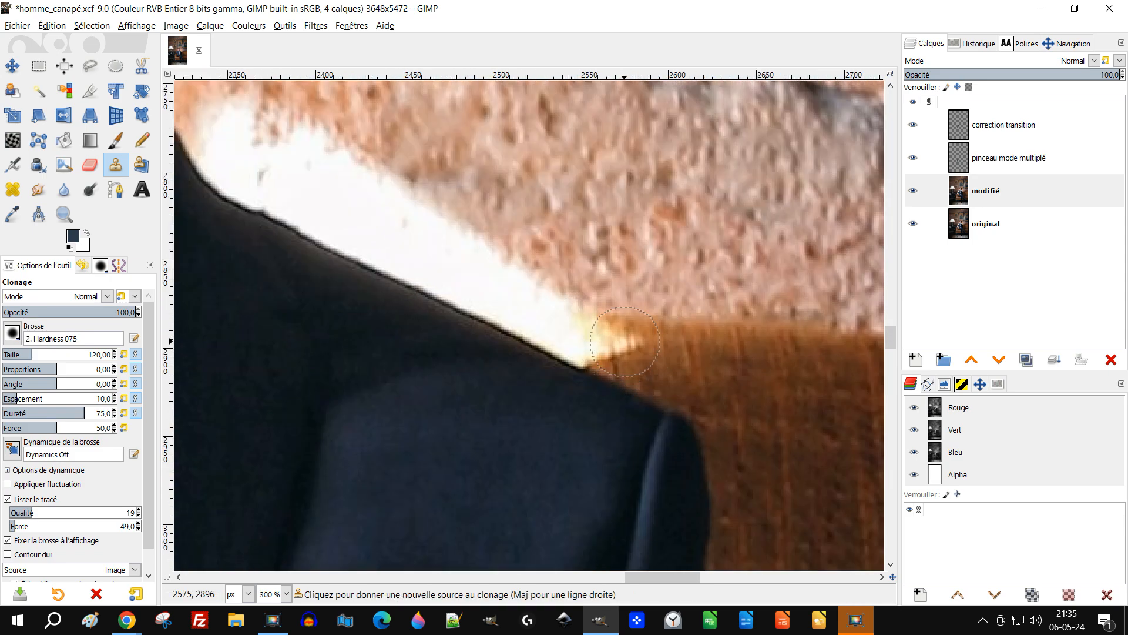
Draw a straight-sided free selection around the sofa's top edge and the adjoining shoulder, including the highlight's lower tip.
left_click_drag(658, 336, 583, 326)
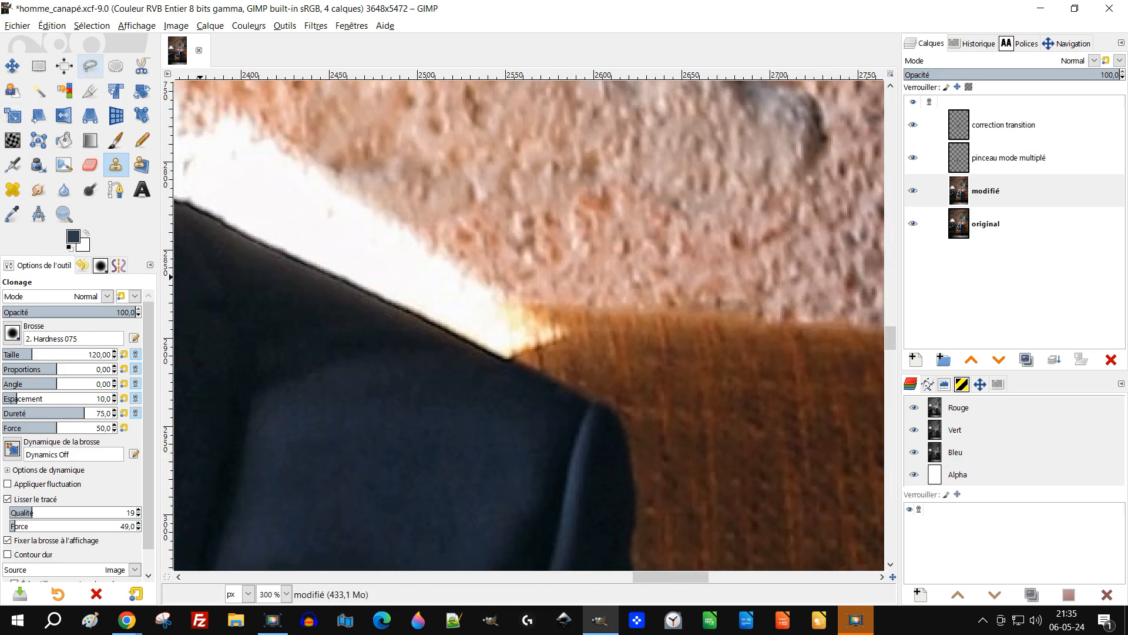
left_click(90, 66)
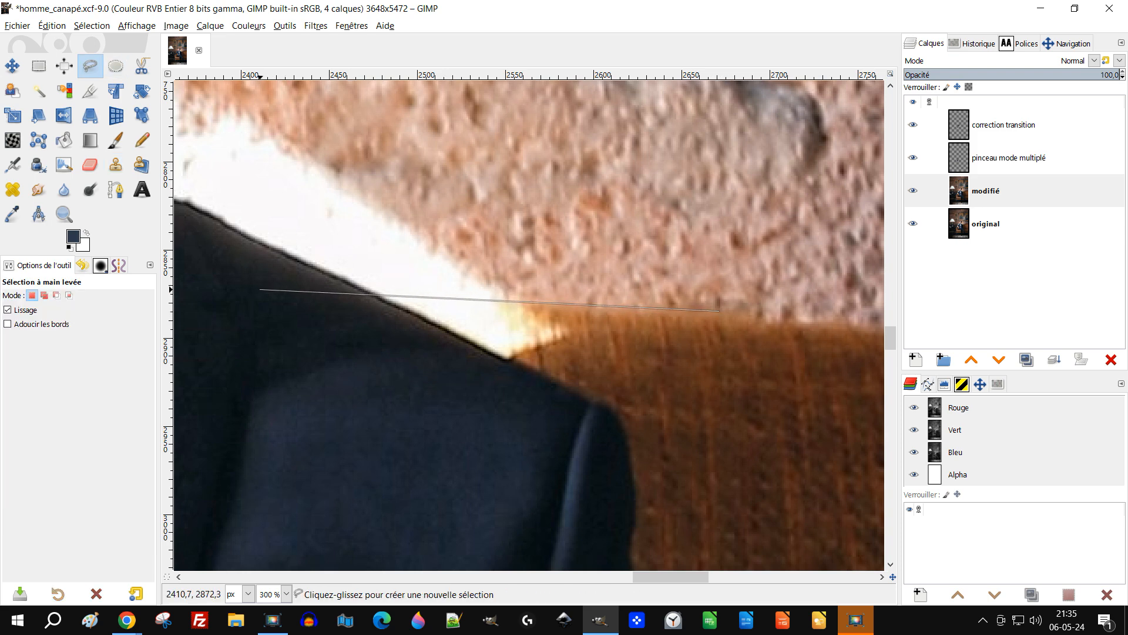
left_click(268, 460)
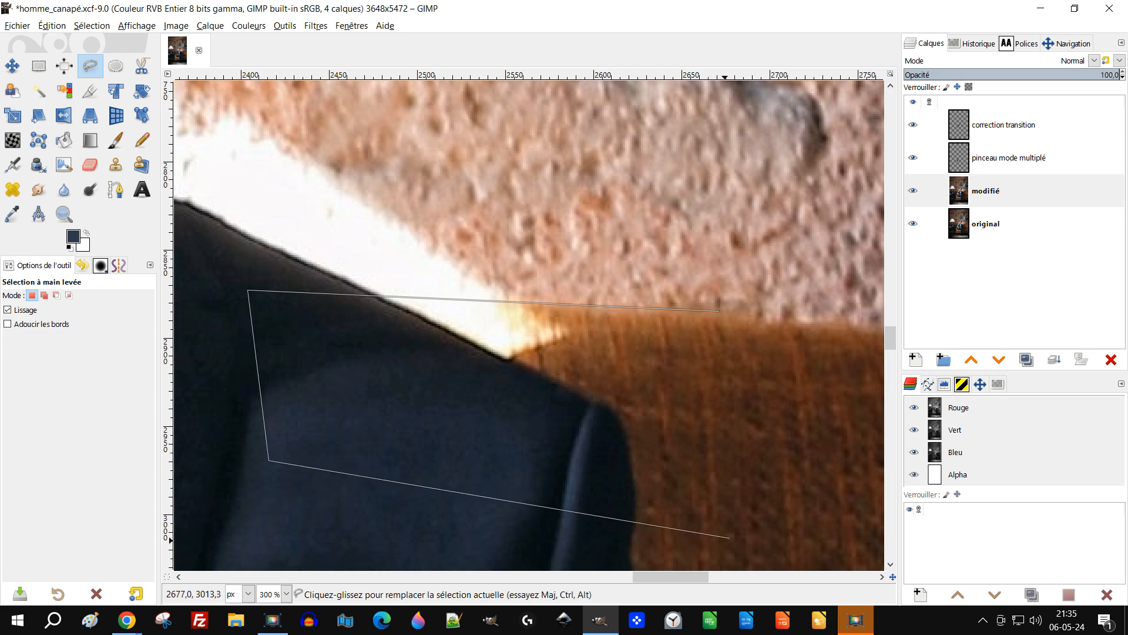
key("Return")
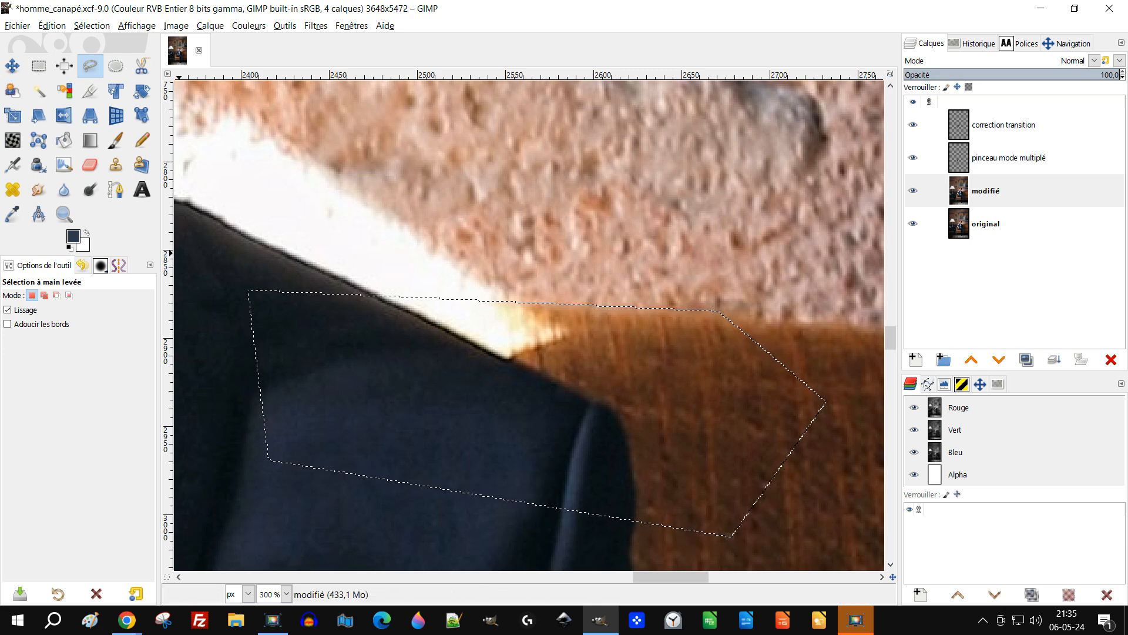
Clone sofa fabric over the highlight inside the selection with the 2. Hardness 025 brush at size 168.
key("c")
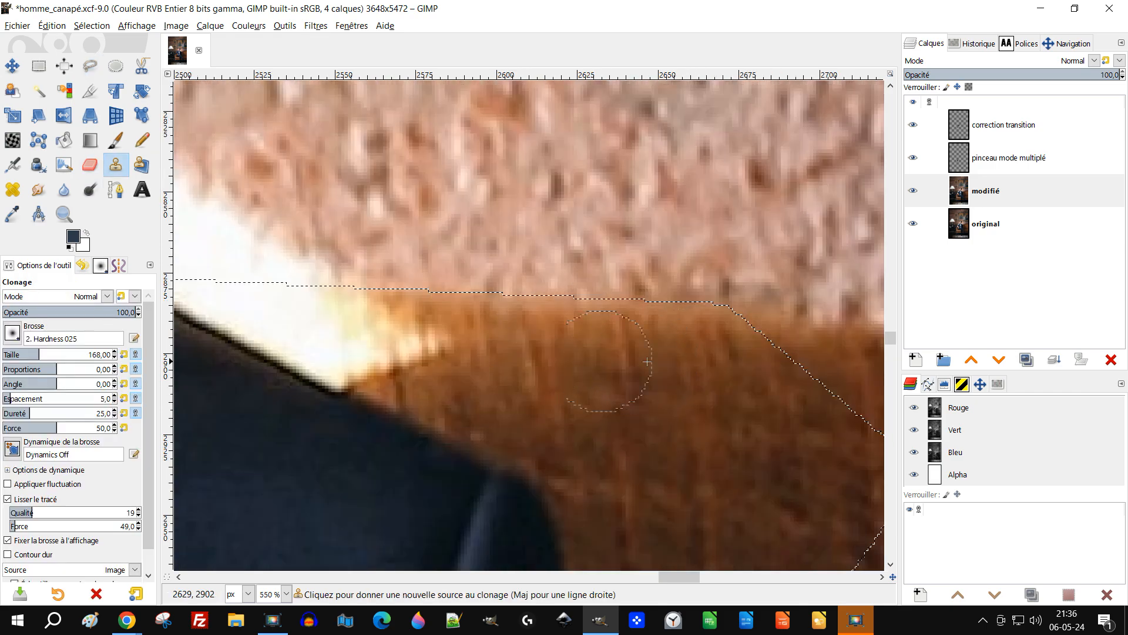
left_click(415, 346)
mouse_move(433, 346)
left_mouse_down()
mouse_move(376, 338)
mouse_move(364, 358)
mouse_move(352, 317)
mouse_move(261, 306)
mouse_move(370, 376)
mouse_move(400, 364)
mouse_move(352, 324)
mouse_move(235, 302)
mouse_move(209, 264)
left_mouse_up()
left_click(631, 374, "ctrl")
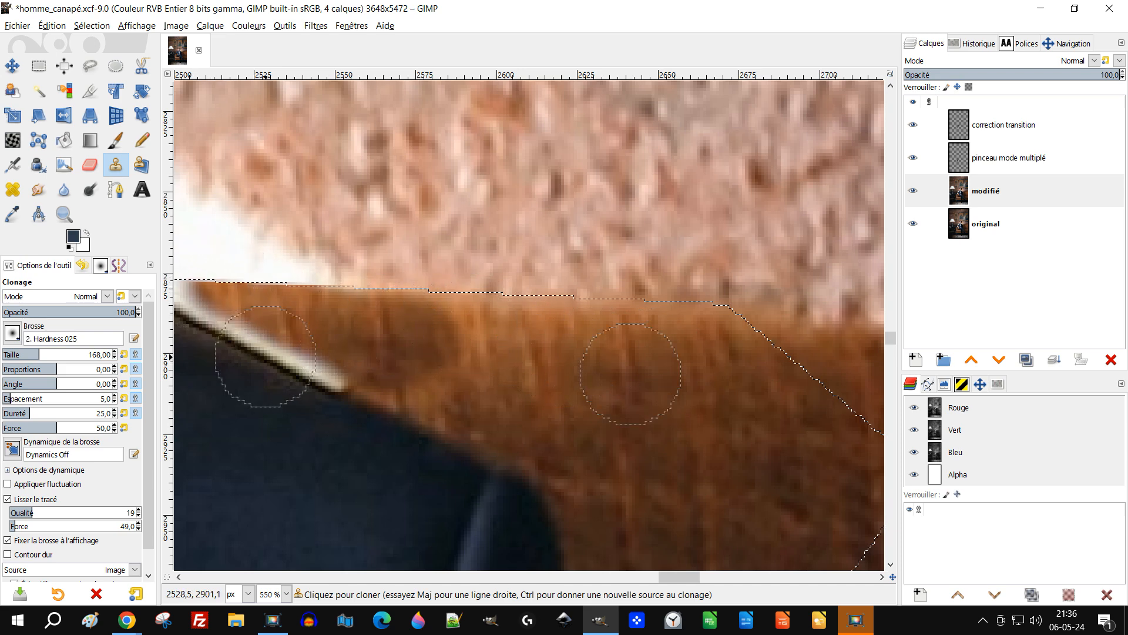
left_click_drag(285, 363, 500, 354)
Turn off sampling from all layers and clone lighter sofa fabric over the dark patch beside the shoulder edge.
scroll(525, 328, "up", 2)
left_click_drag(705, 366, 603, 351)
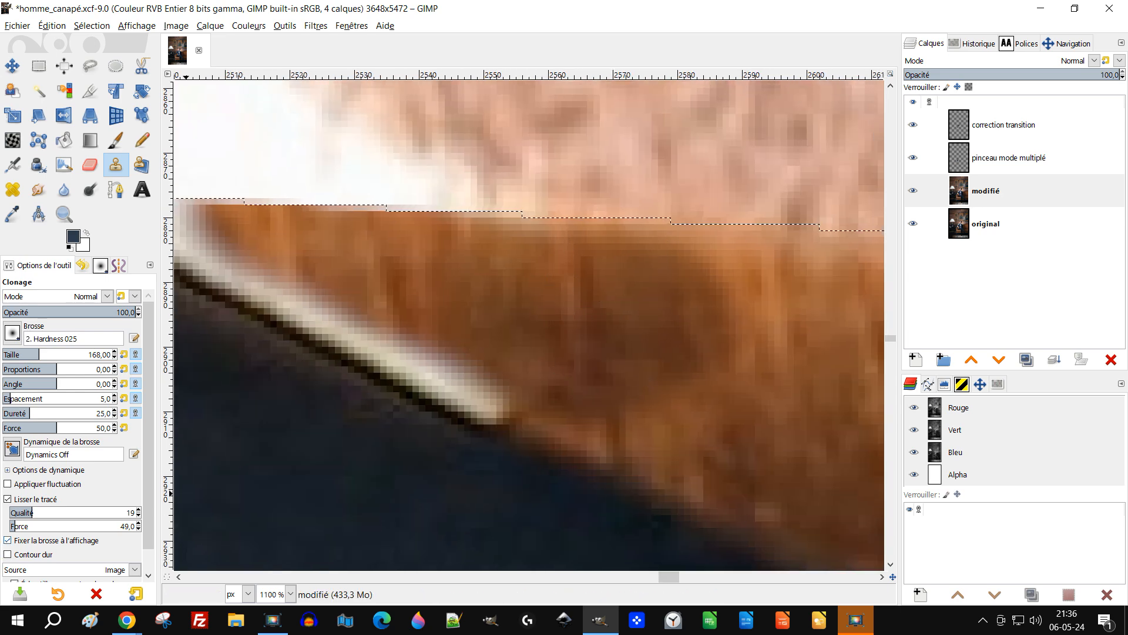
scroll(74, 434, "down", 2)
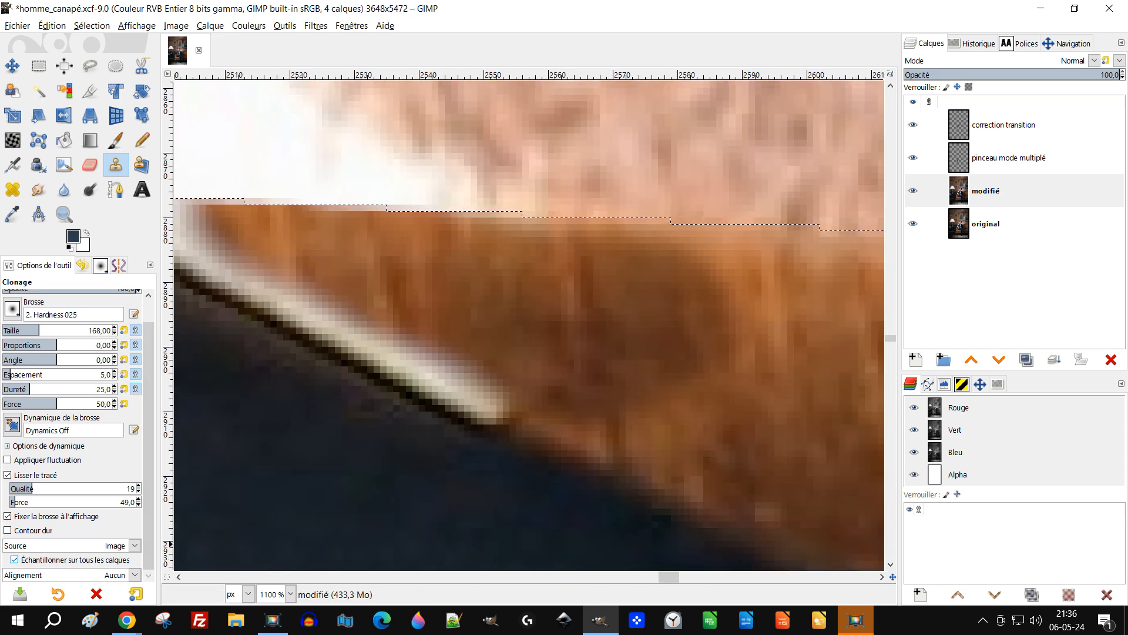
left_click_drag(756, 393, 649, 384)
left_click(787, 335, "ctrl")
mouse_move(599, 341)
left_mouse_down()
mouse_move(584, 296)
mouse_move(556, 278)
mouse_move(572, 331)
mouse_move(599, 263)
mouse_move(524, 268)
mouse_move(501, 295)
mouse_move(600, 337)
mouse_move(610, 311)
mouse_move(556, 363)
mouse_move(491, 362)
mouse_move(471, 309)
mouse_move(453, 327)
mouse_move(561, 407)
left_mouse_up()
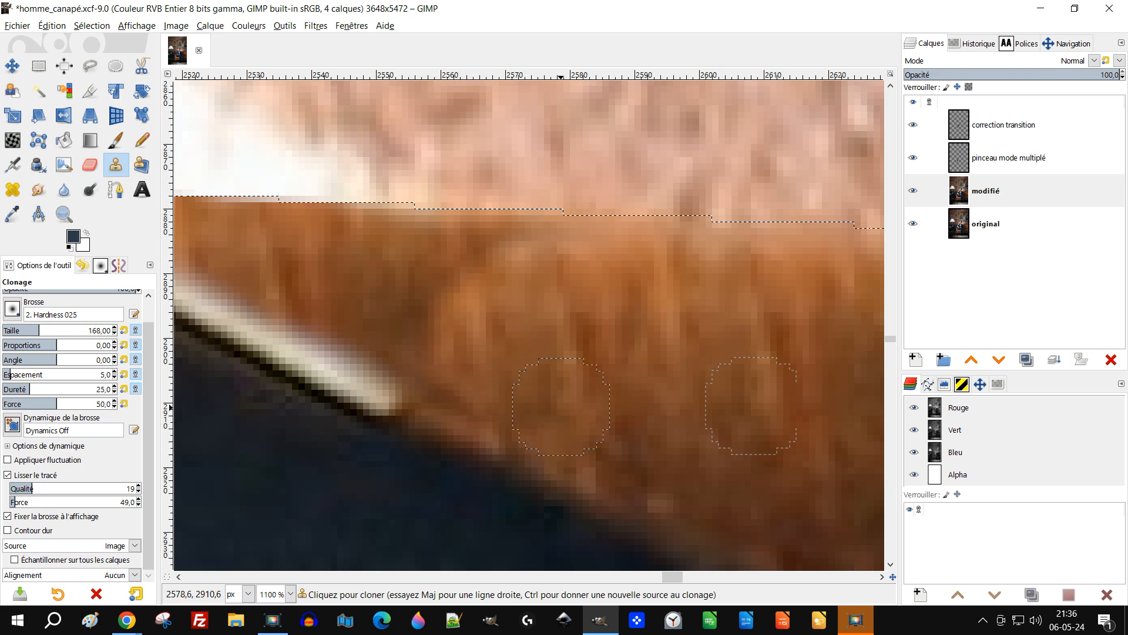
mouse_move(476, 388)
left_mouse_down()
mouse_move(439, 377)
mouse_move(419, 337)
mouse_move(520, 244)
left_mouse_up()
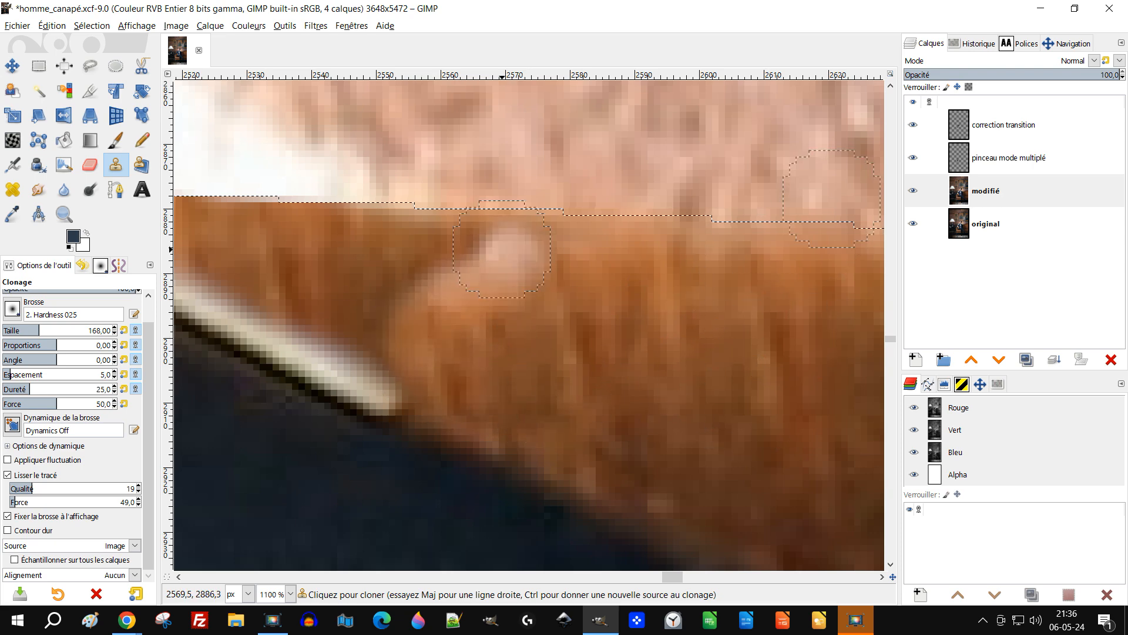
Clone sofa fabric over the pinkish smear and uneven tones just below the sofa's top edge.
scroll(532, 258, "down", 3)
scroll(625, 302, "up", 1)
left_click(741, 324, "ctrl")
left_click_drag(483, 270, 435, 253)
mouse_move(500, 276)
left_mouse_down()
mouse_move(520, 282)
mouse_move(510, 269)
left_mouse_up()
mouse_move(476, 304)
left_mouse_down()
mouse_move(434, 286)
mouse_move(501, 309)
mouse_move(574, 277)
mouse_move(533, 280)
left_mouse_up()
Clone sofa fabric over the pink spot and the wide pale streak along the shoulder edge.
left_click(726, 310, "ctrl")
mouse_move(463, 279)
left_mouse_down()
mouse_move(502, 315)
mouse_move(425, 288)
mouse_move(415, 297)
mouse_move(393, 254)
mouse_move(275, 212)
left_mouse_up()
scroll(333, 247, "up", 2)
left_click_drag(342, 243, 428, 305)
mouse_move(735, 385)
left_mouse_down()
mouse_move(621, 316)
mouse_move(699, 265)
mouse_move(709, 216)
left_mouse_up()
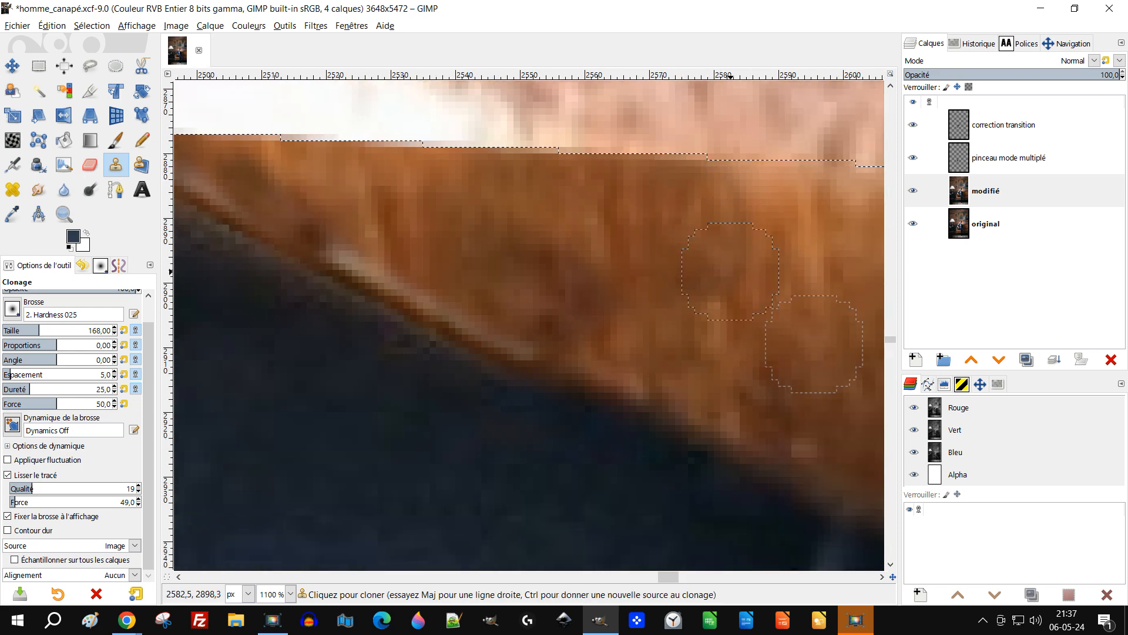
Clone sofa fabric over the uneven patch and the thin pale line remaining between sofa and jacket shoulder.
left_click(685, 282)
mouse_move(576, 289)
left_mouse_down()
mouse_move(520, 244)
mouse_move(499, 254)
mouse_move(545, 304)
mouse_move(539, 317)
mouse_move(584, 327)
left_mouse_up()
left_click(324, 229)
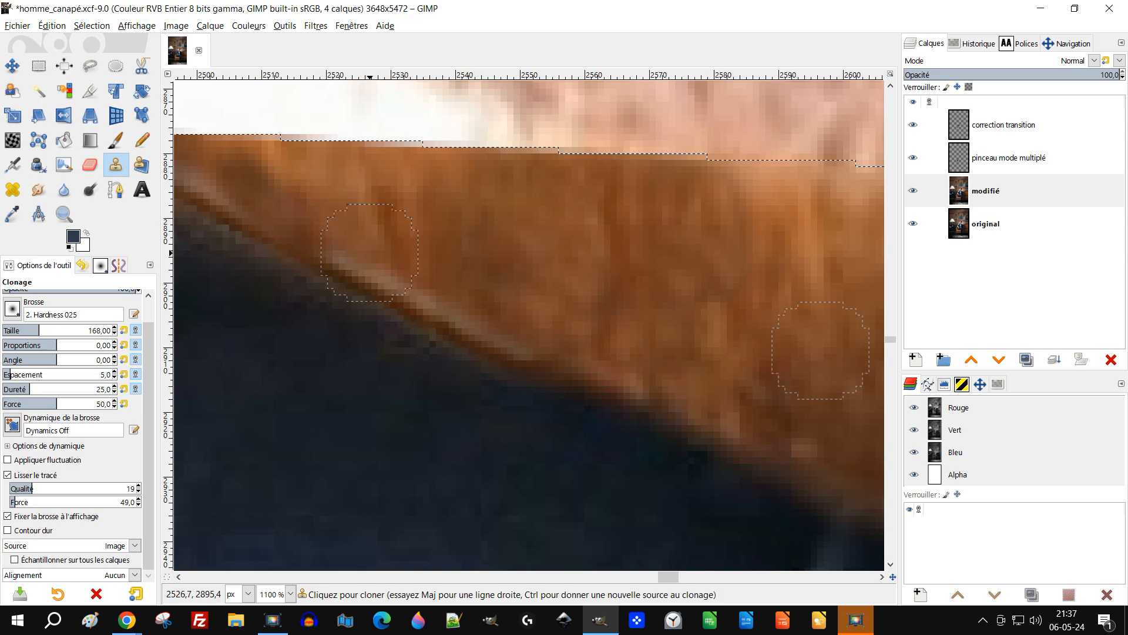
left_click_drag(464, 309, 514, 330)
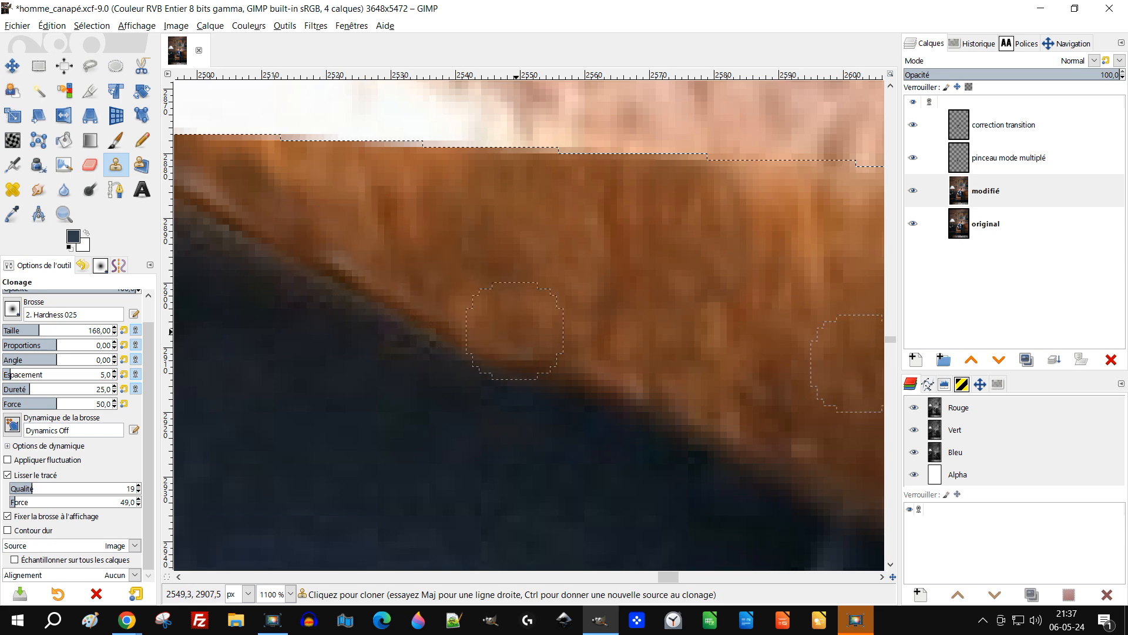
left_click(350, 244)
Clone sofa fabric over the pale traces in the narrow tip where the sofa's top edge meets the shoulder.
left_click_drag(347, 249, 567, 309)
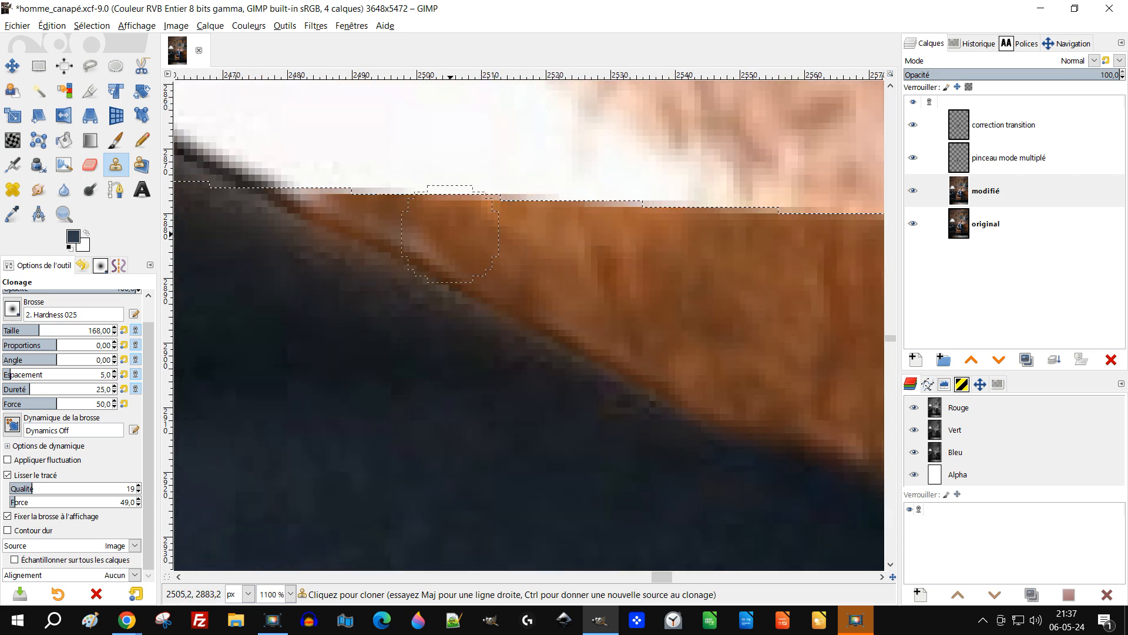
left_click_drag(359, 196, 308, 192)
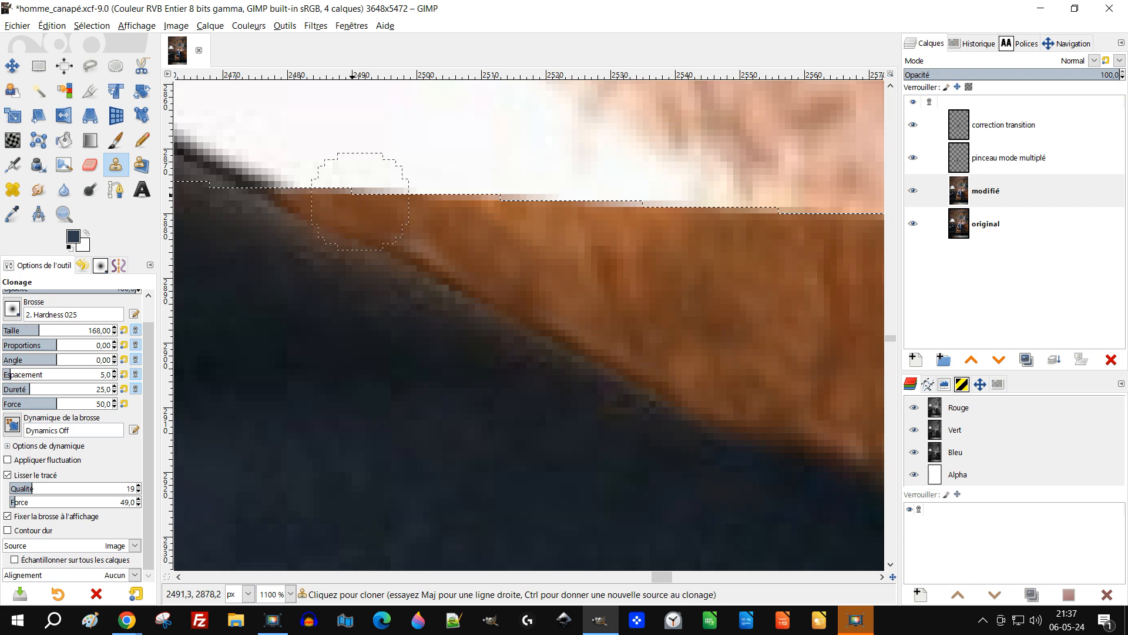
left_click_drag(418, 244, 448, 257)
left_click(389, 231)
left_click_drag(501, 282, 572, 317)
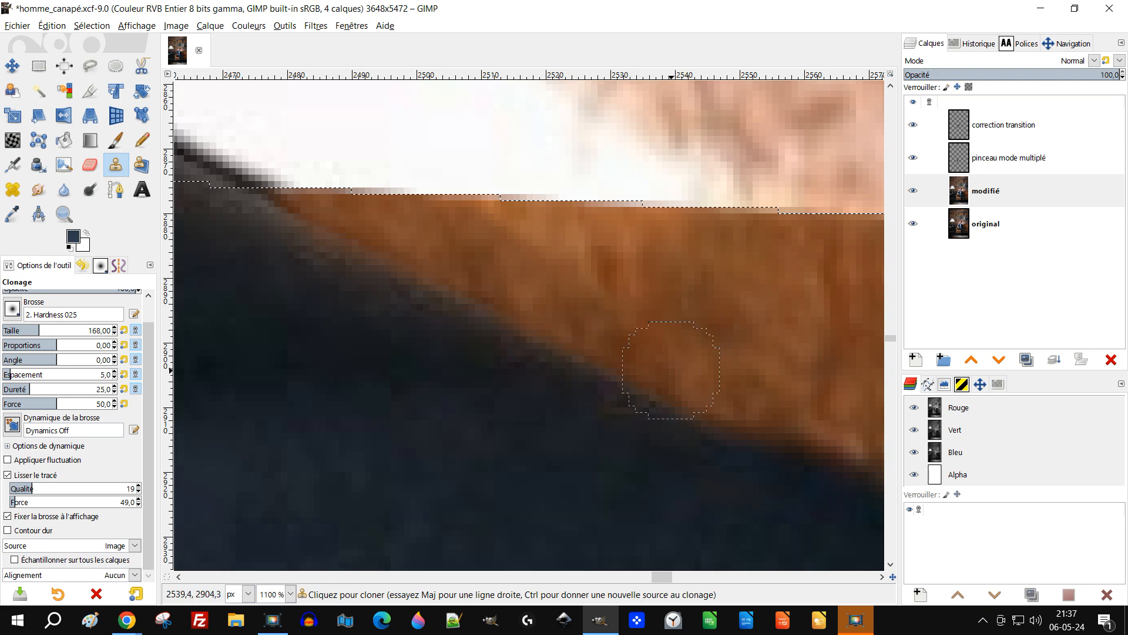
Clear the selection around the sofa edge and shoulder.
scroll(671, 370, "down", 5)
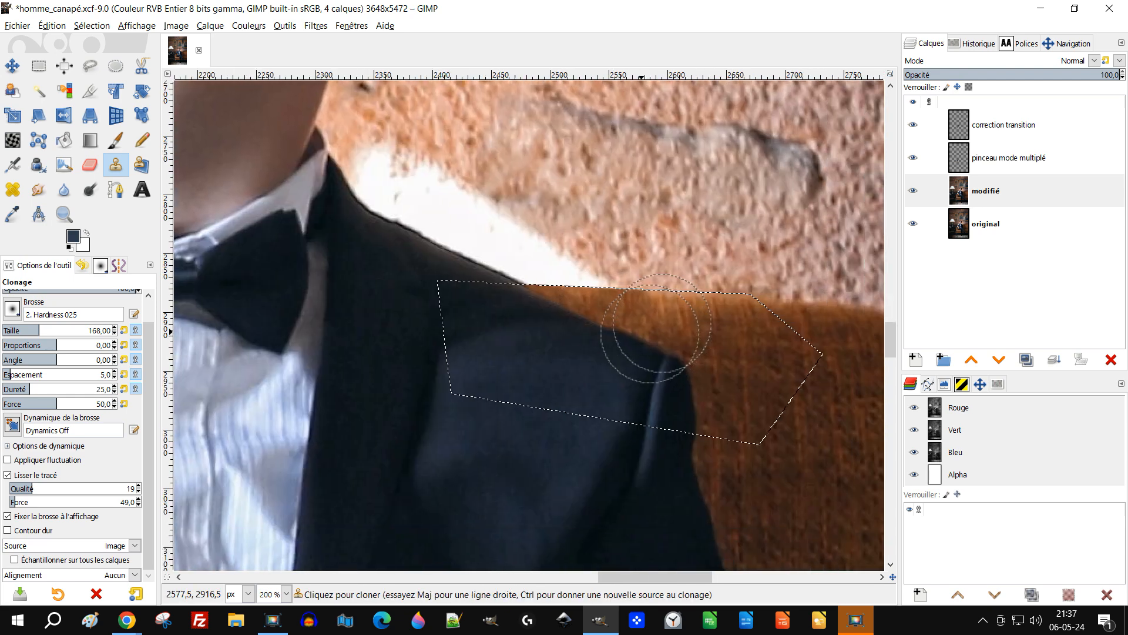
left_click(92, 25)
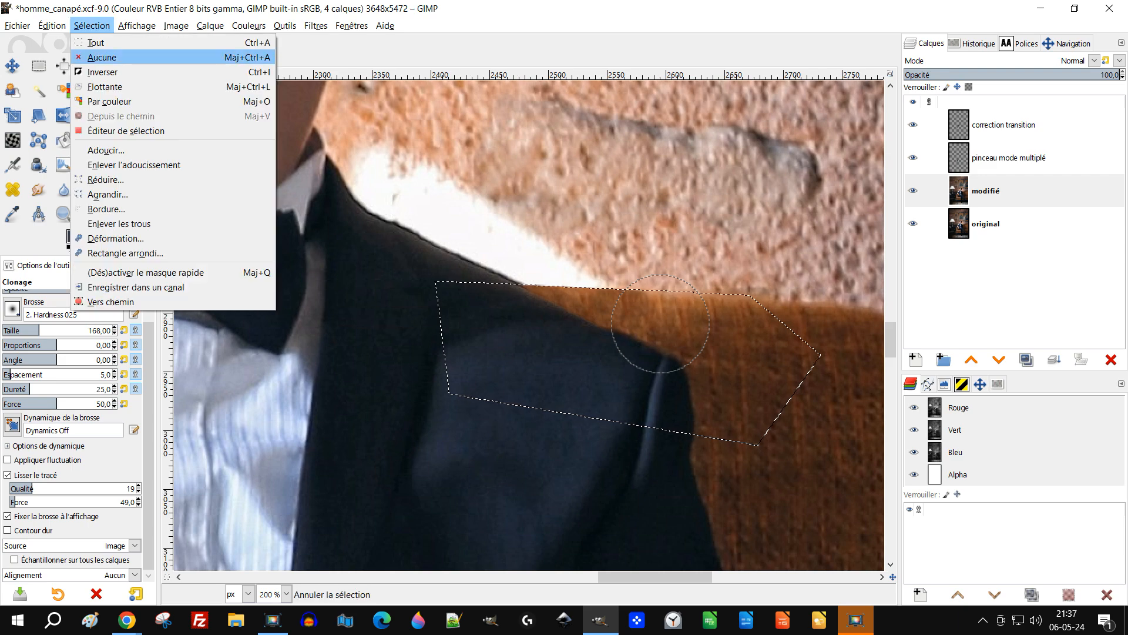
left_click(102, 57)
scroll(588, 265, "down", 3)
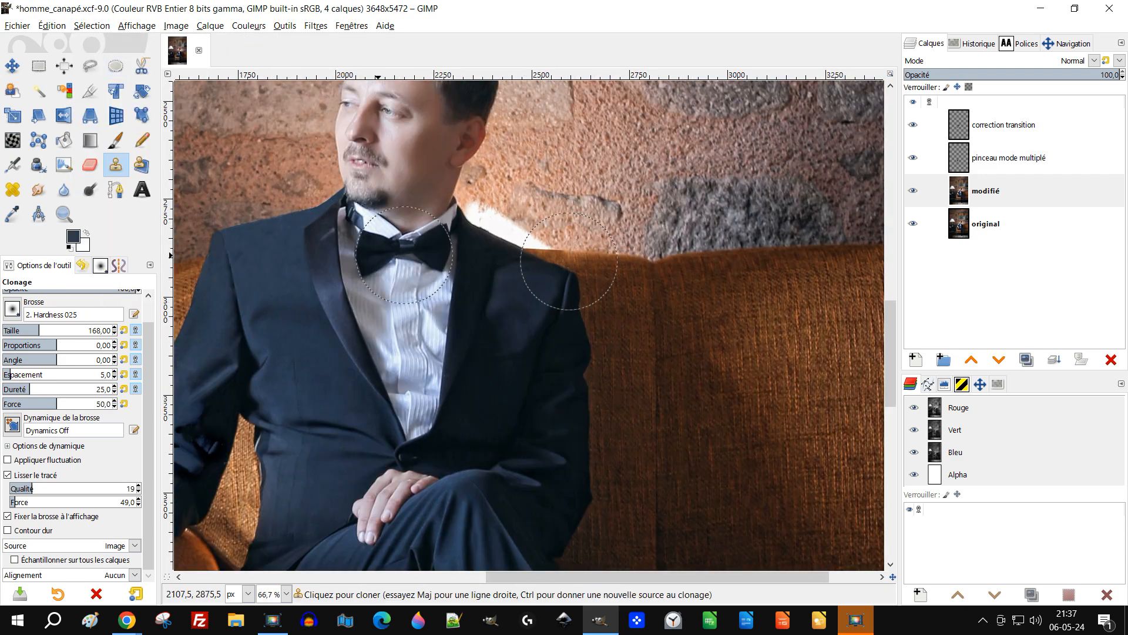
Activate the rectangle selection tool and save the image.
left_click(39, 65)
scroll(446, 268, "down", 2, "ctrl")
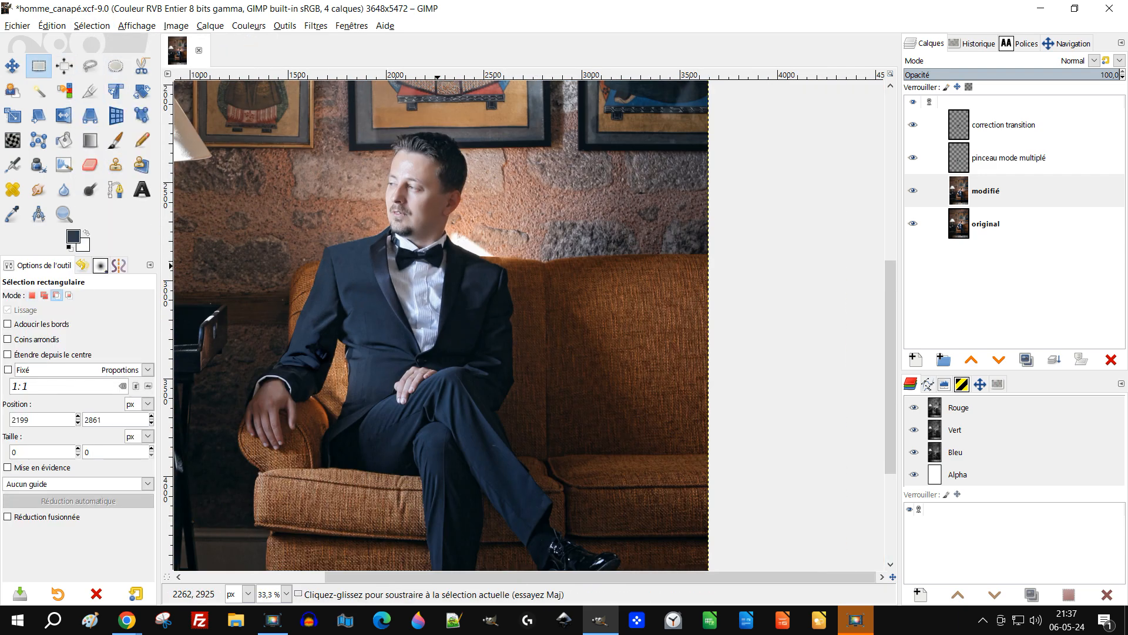
left_click_drag(445, 257, 517, 265)
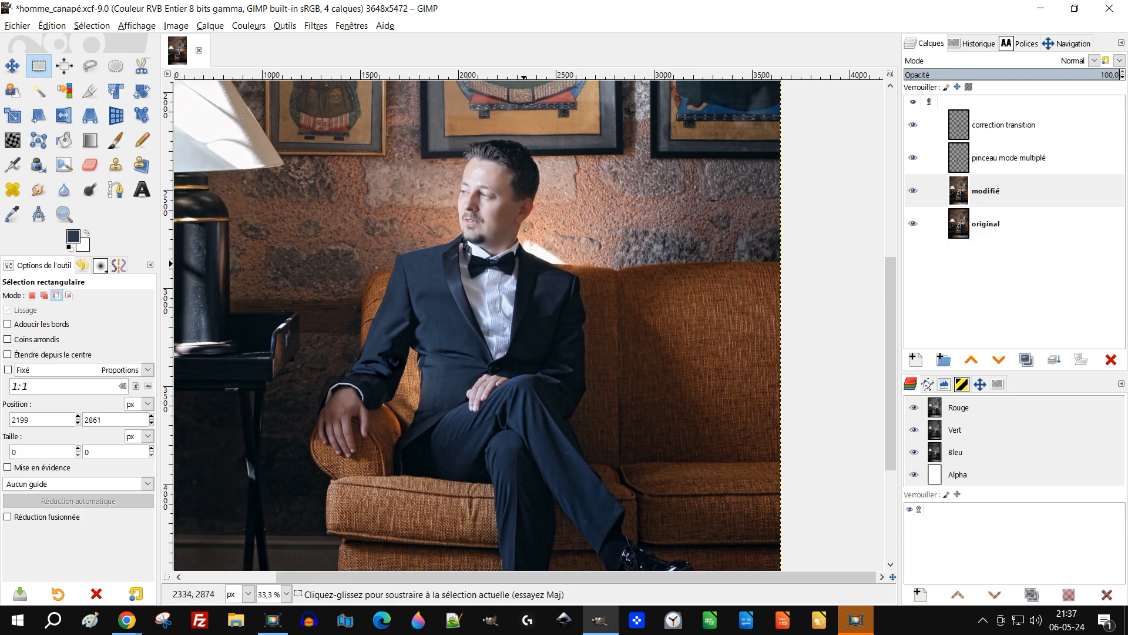
key("ctrl+s")
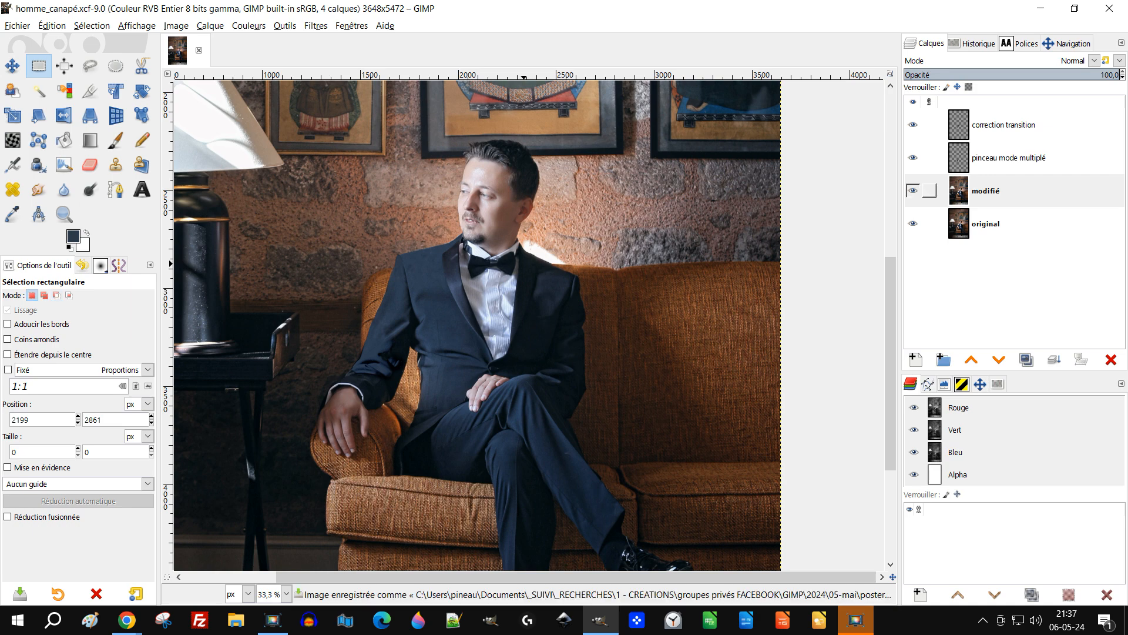
Compare the retouched jacket and sofa with the untouched photo by repeatedly isolating the original layer.
left_click(912, 223, "shift")
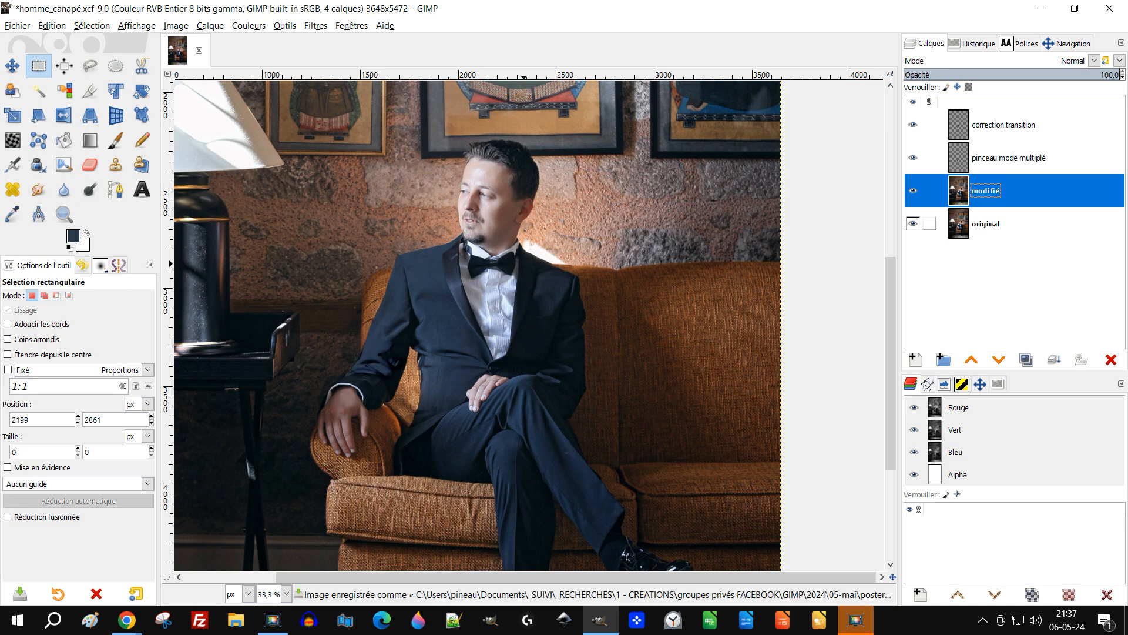
left_click(912, 223, "shift")
left_click(912, 223, "shift")
scroll(475, 464, "up", 2)
left_click_drag(522, 380, 595, 520)
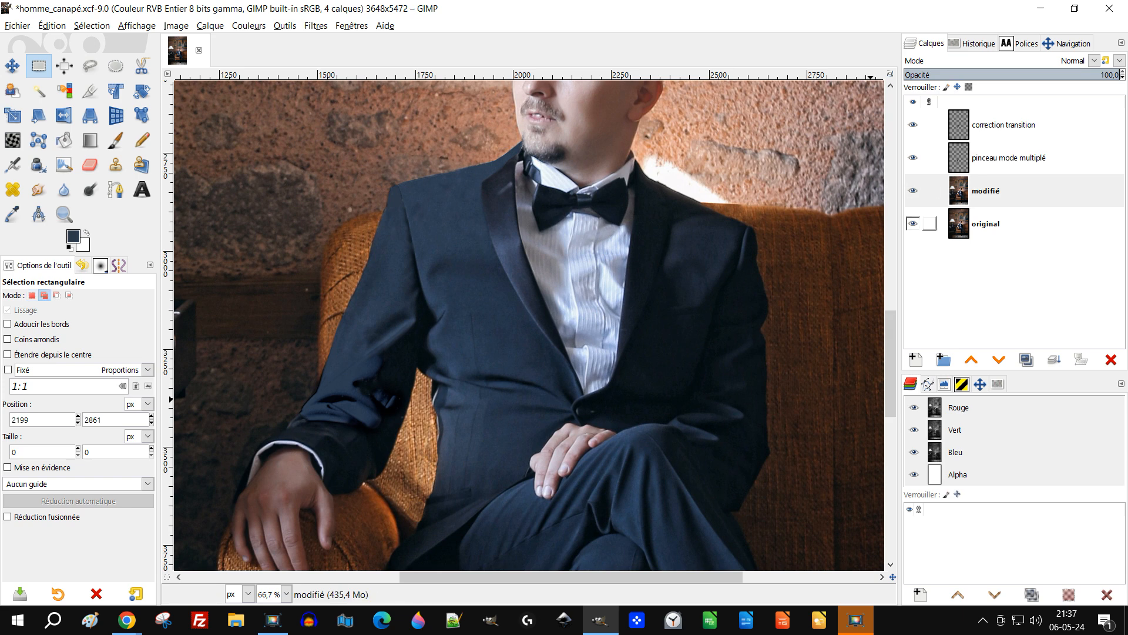
left_click(913, 224, "shift")
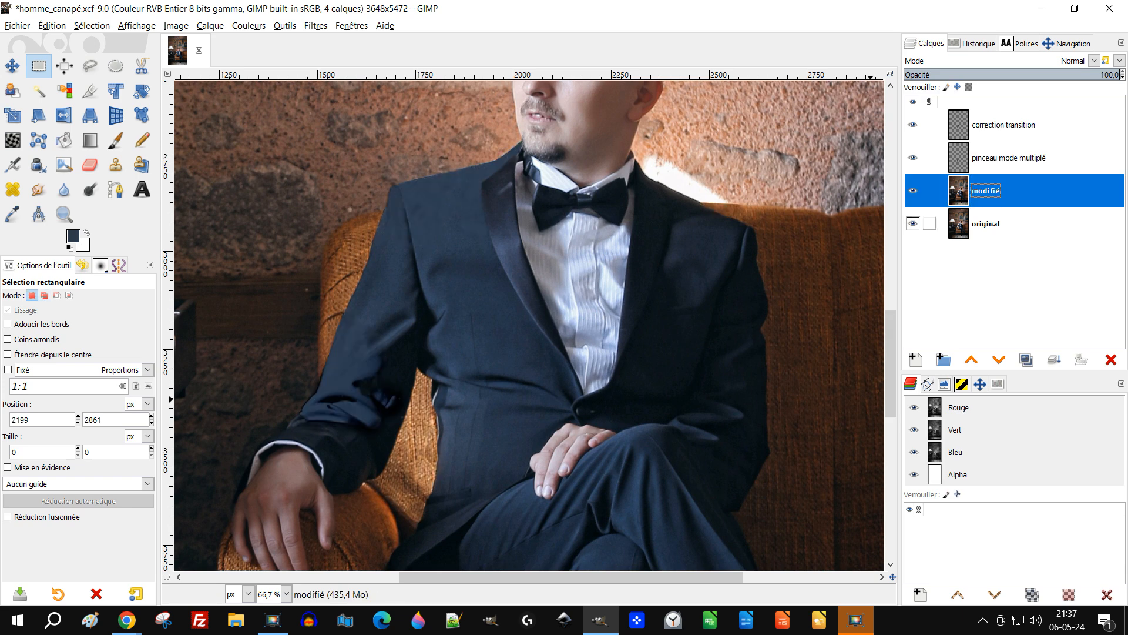
left_click(912, 223, "shift")
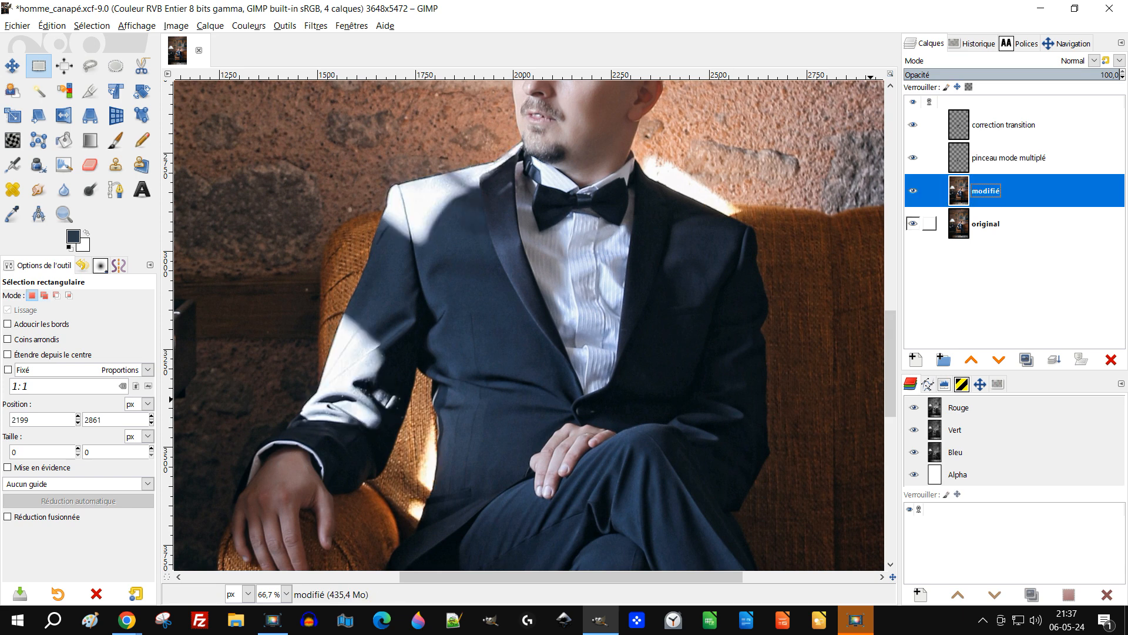